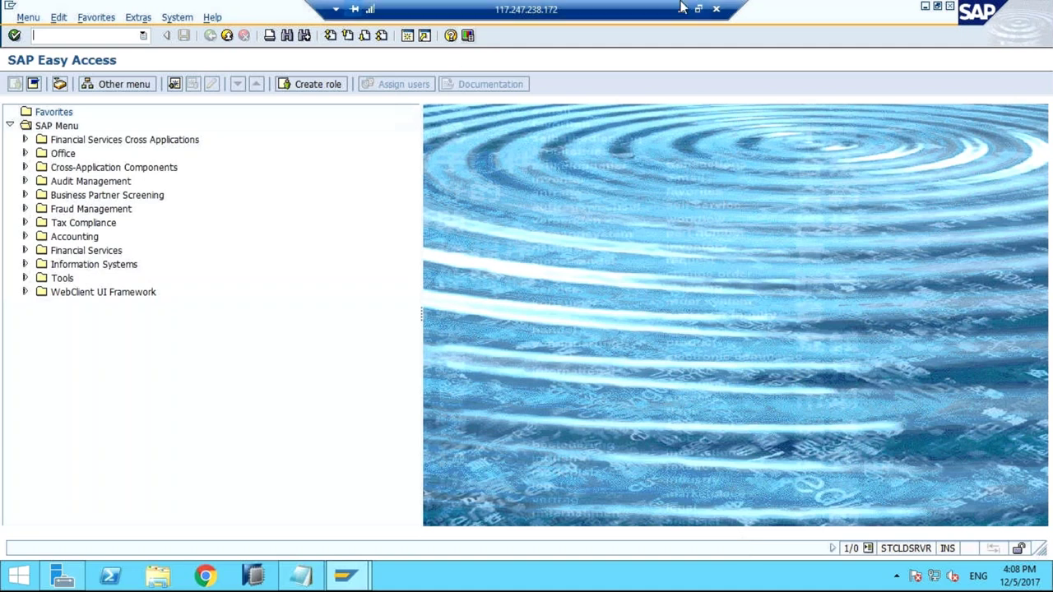
Switch to the local desktop and open POSDTA configuration.doc from the Global_training folder inside Global_doc.zip
left_click(680, 9)
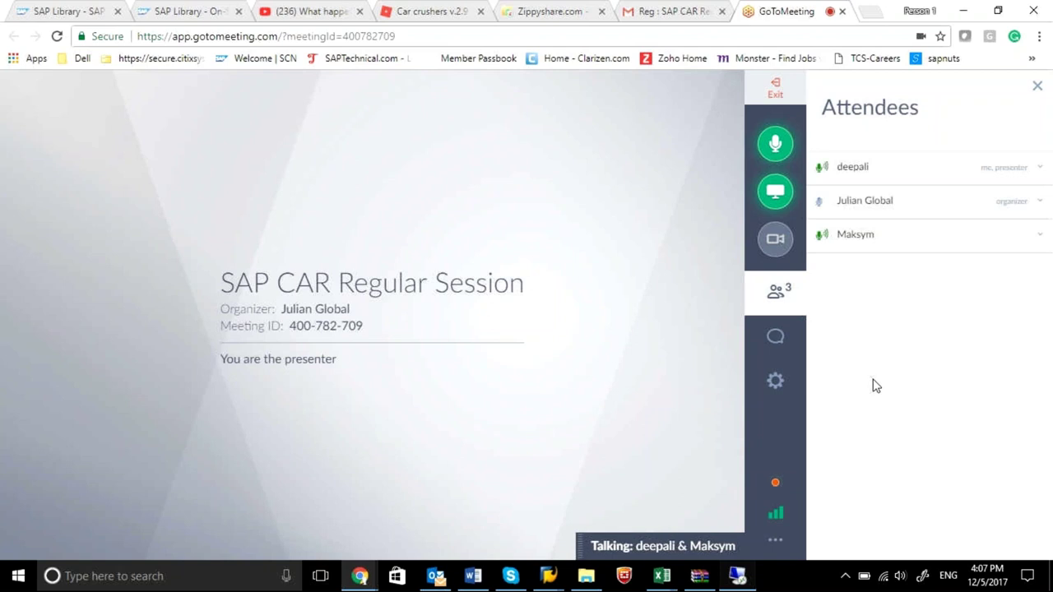
right_click(786, 585)
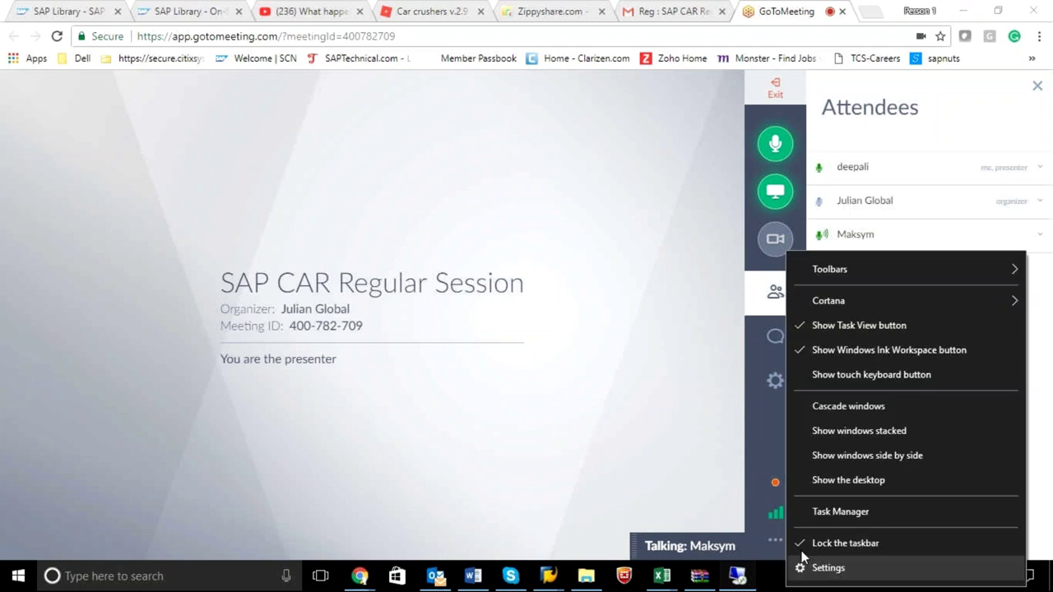
left_click(845, 483)
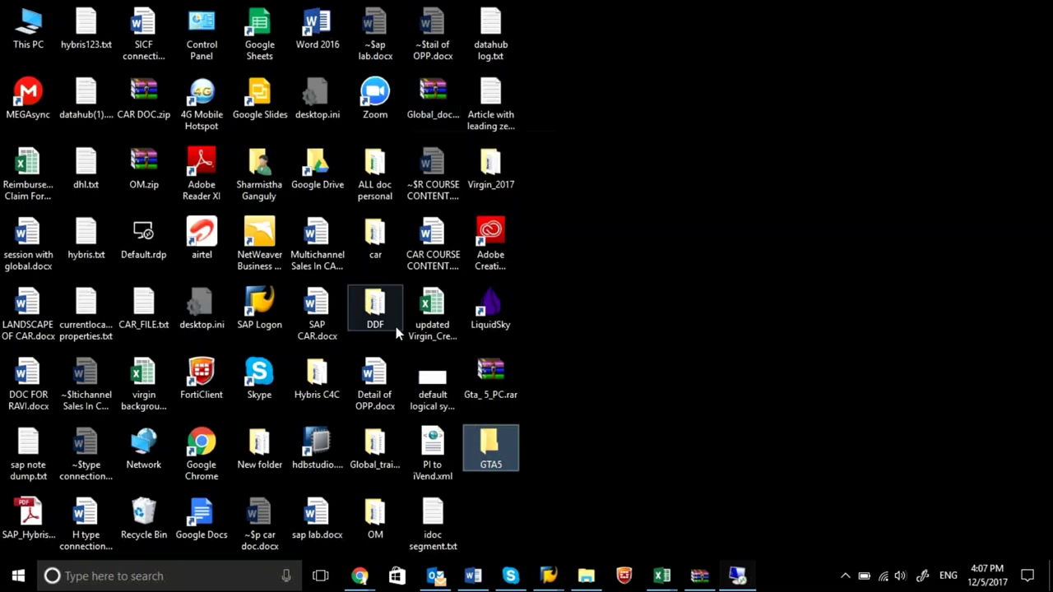
double_click(438, 108)
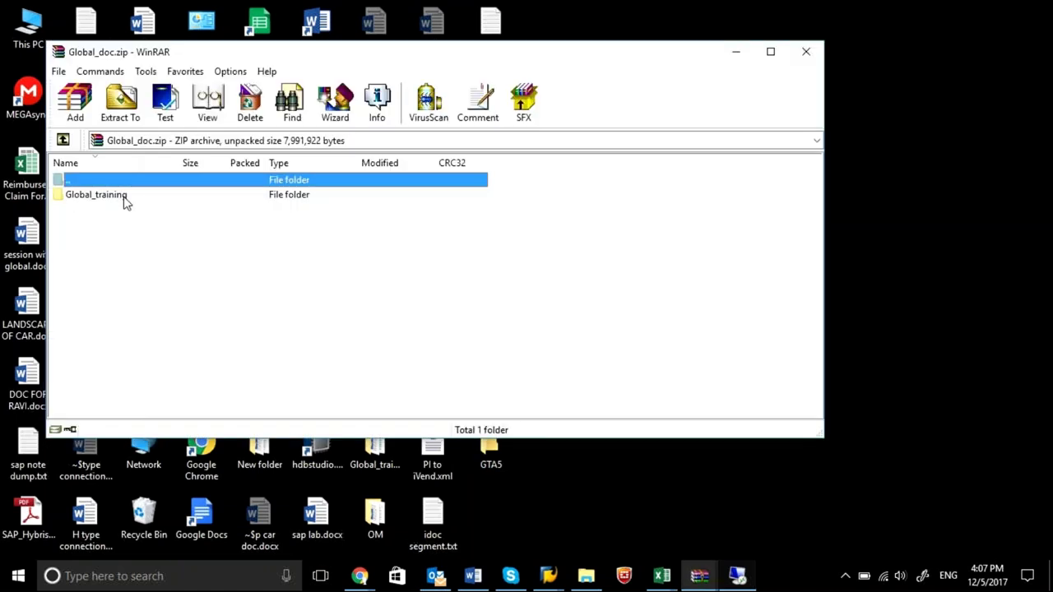
double_click(125, 198)
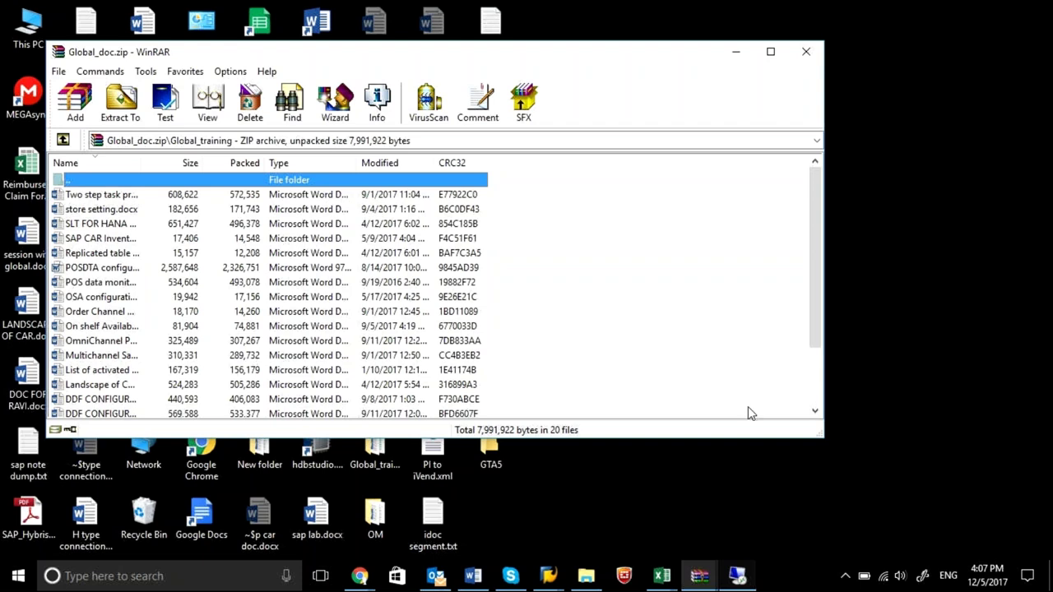
left_click(120, 271)
double_click(120, 275)
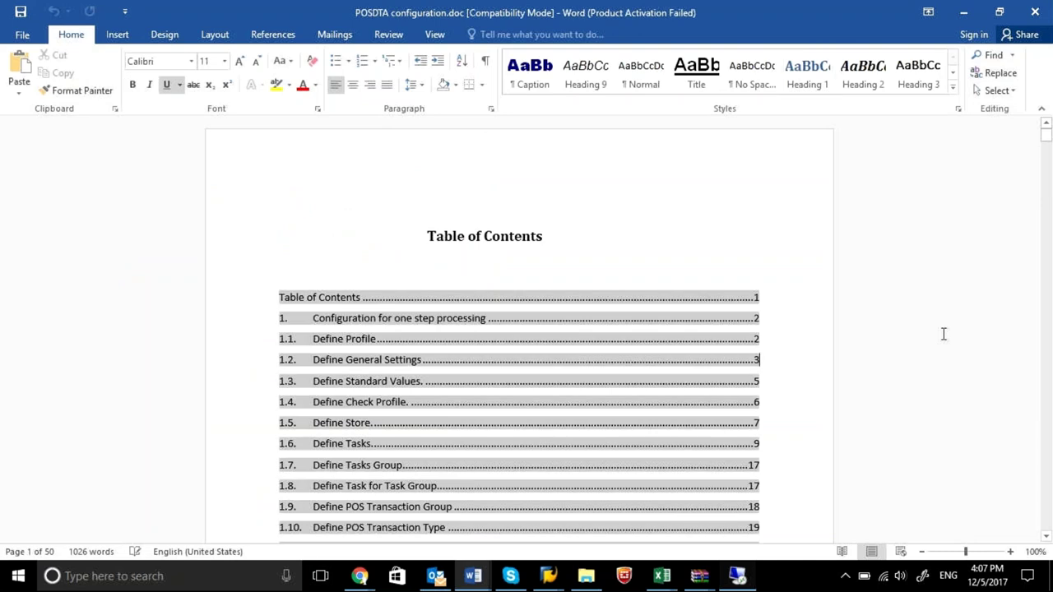
Read through the POS DM configuration document from the table of contents to section 1.4, Define Check Profile
scroll(943, 333, "down", 3)
scroll(944, 333, "down", 12)
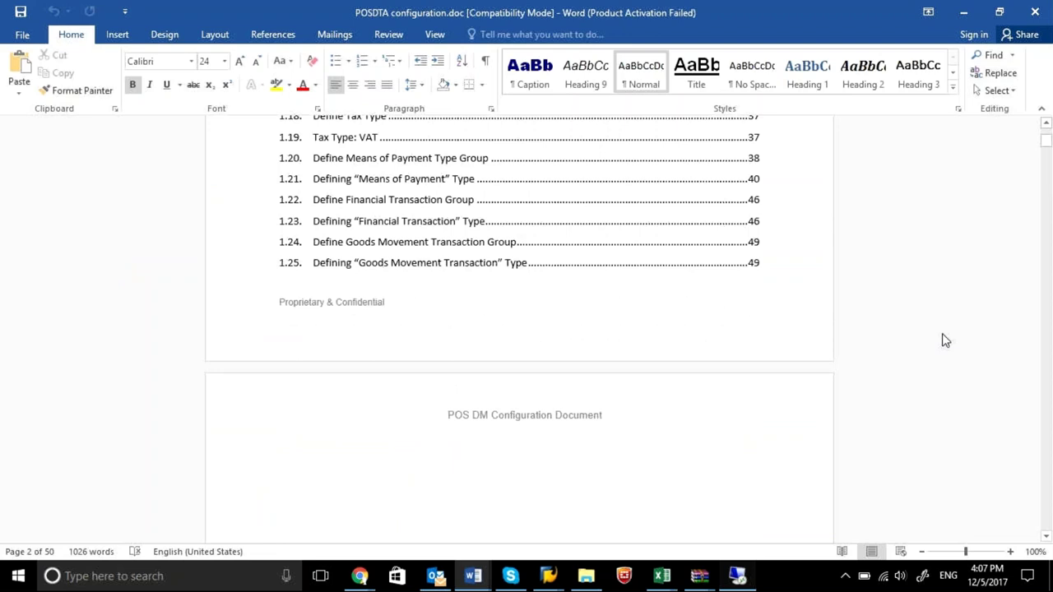
scroll(943, 338, "down", 3)
scroll(943, 333, "down", 15)
scroll(943, 333, "down", 12)
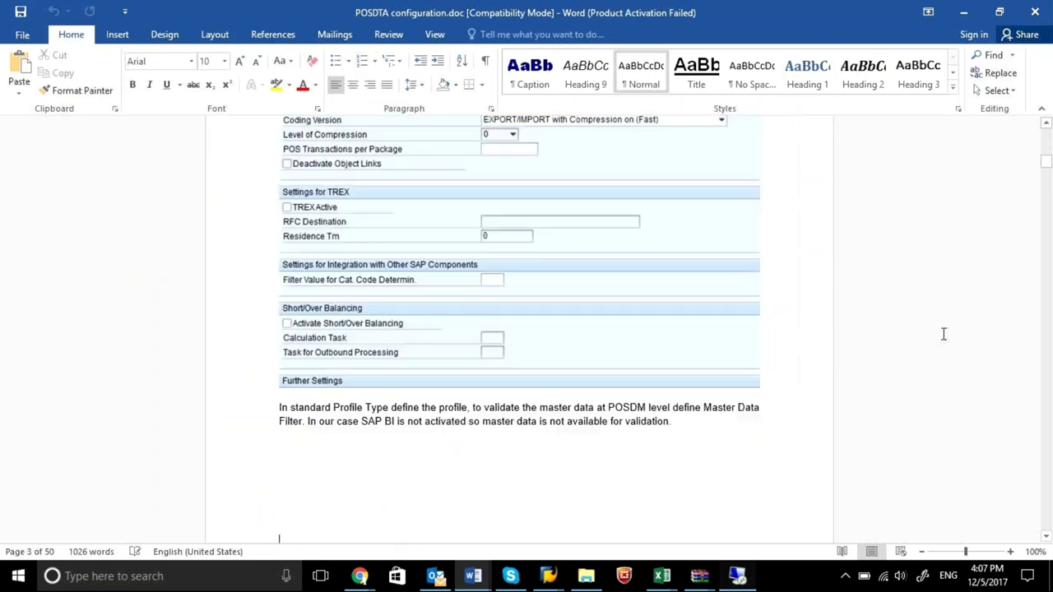
scroll(943, 333, "down", 9)
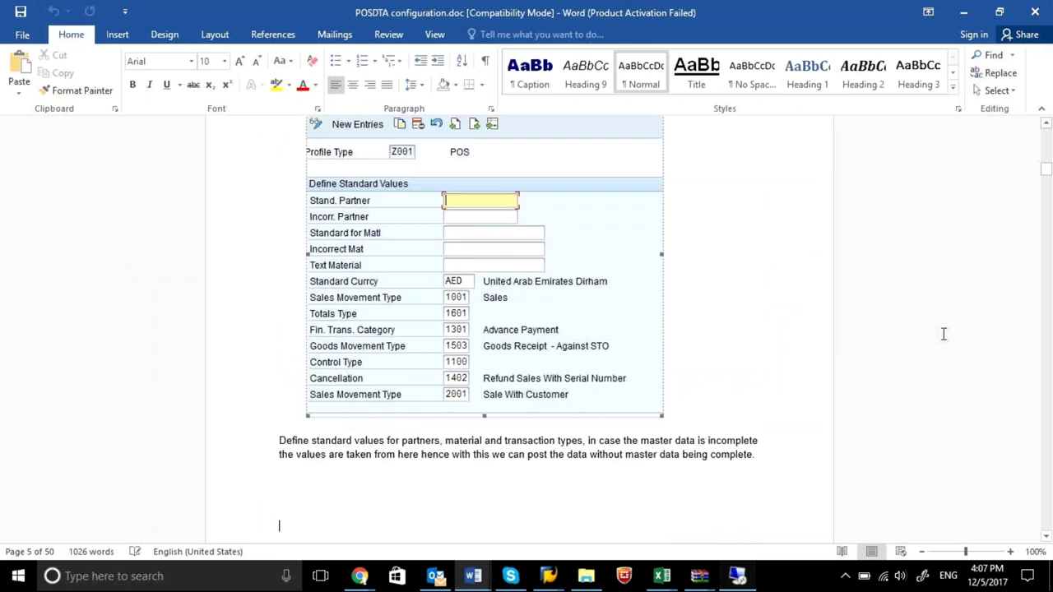
scroll(943, 333, "down", 10)
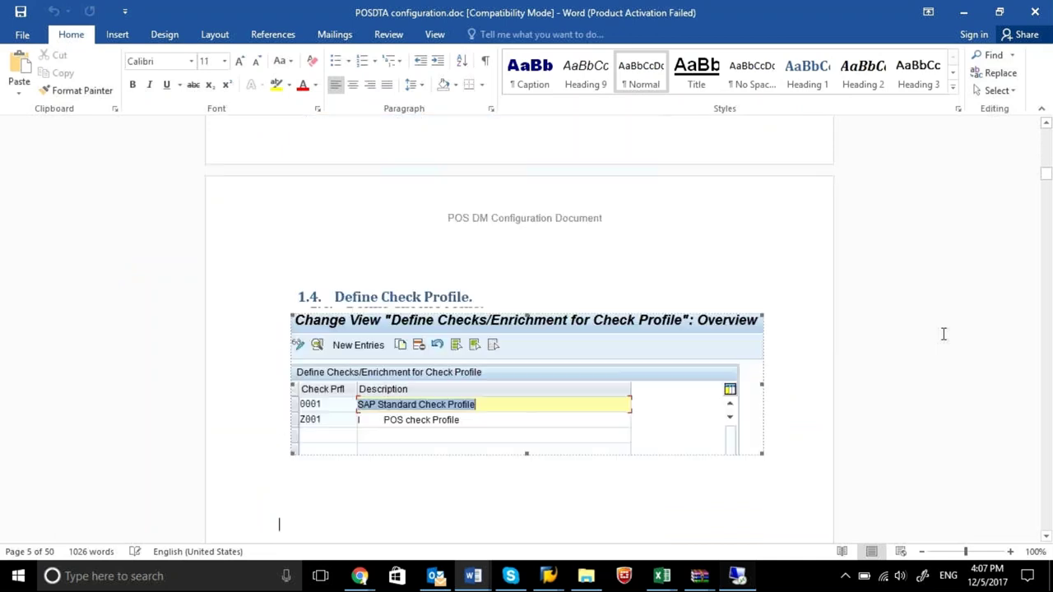
Go back in the document to examine the General Settings, Independent from Profile screenshot on page 4
scroll(944, 333, "up", 15)
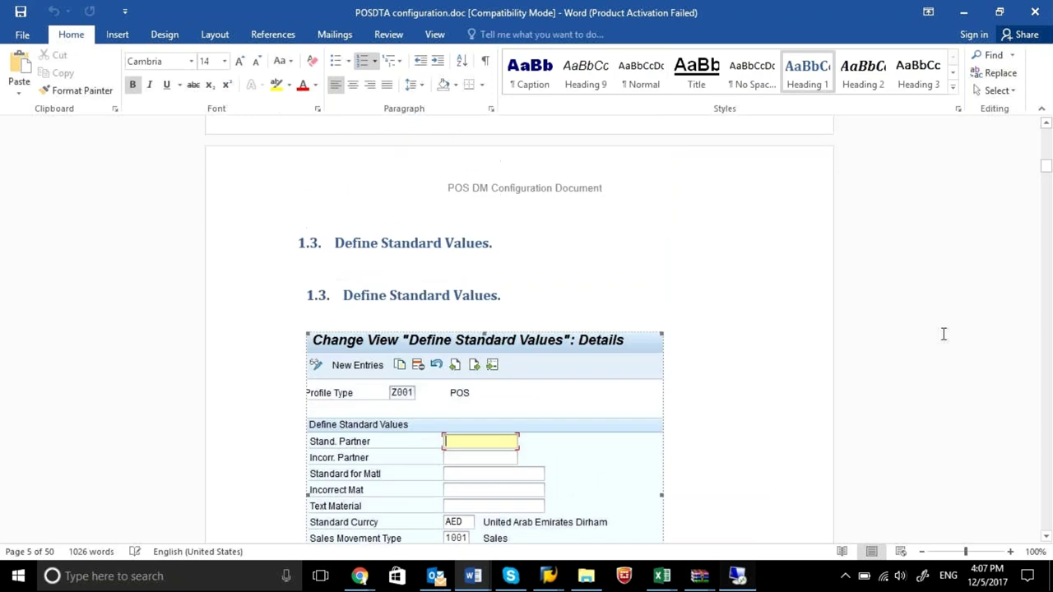
key("Up")
key("Up")
key("Up")
key("Up")
key("Up")
key("Up")
key("Up")
key("Up")
key("Up")
key("Up")
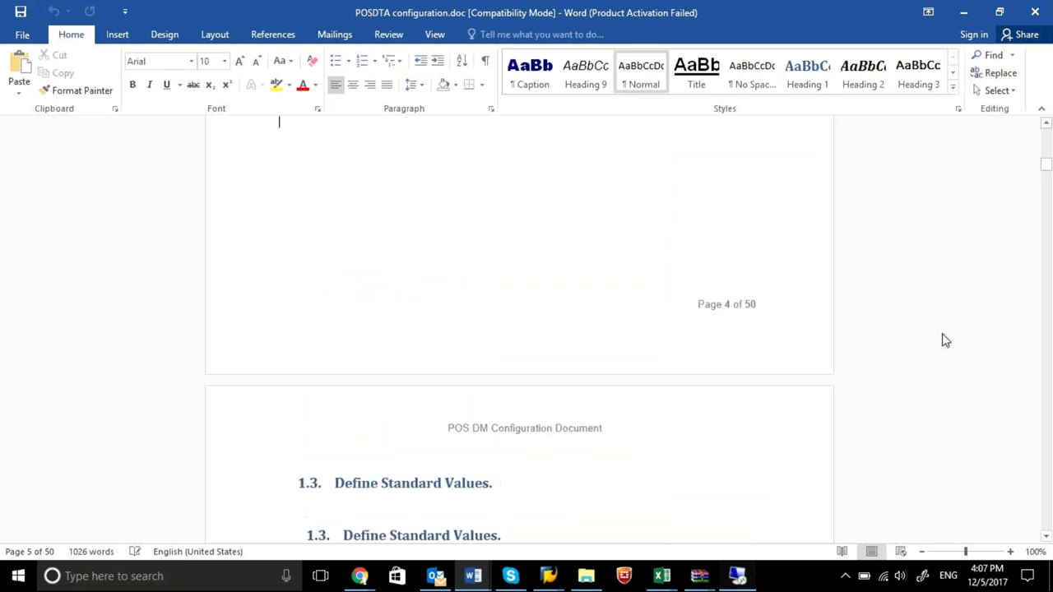
key("Down")
key("Down")
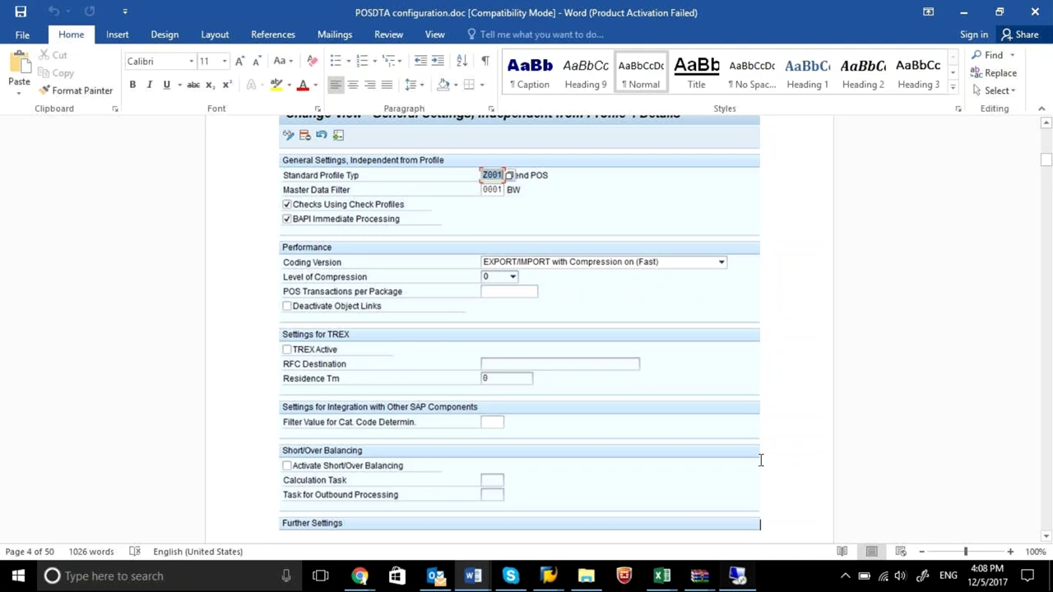
left_click(1046, 124)
left_click(1046, 125)
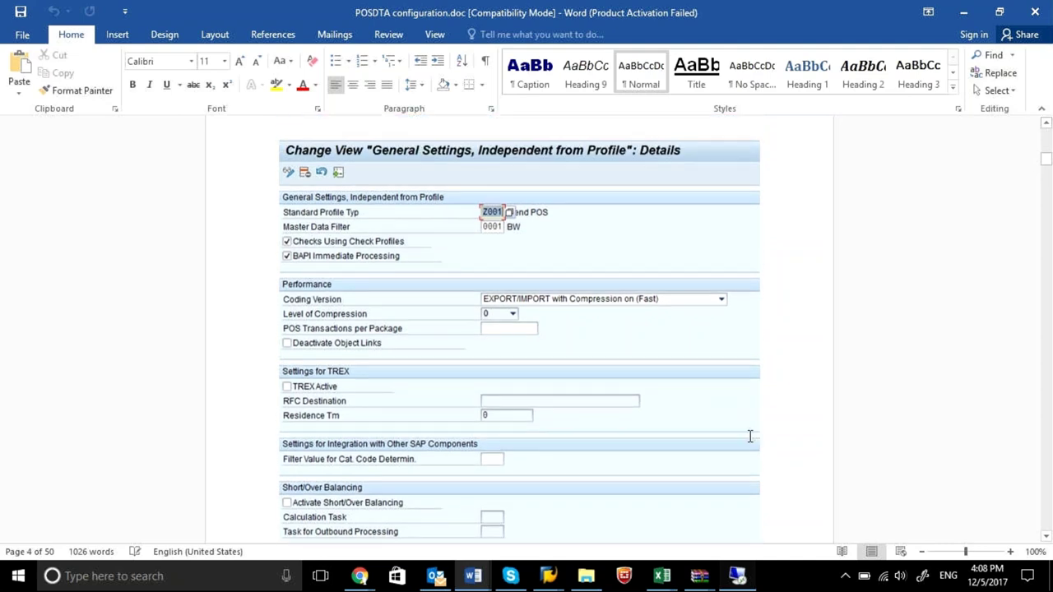
Switch to the remote SAP session, run transaction /n/posdw/img and expand General Settings under POS Inbound Processing
left_click(734, 578)
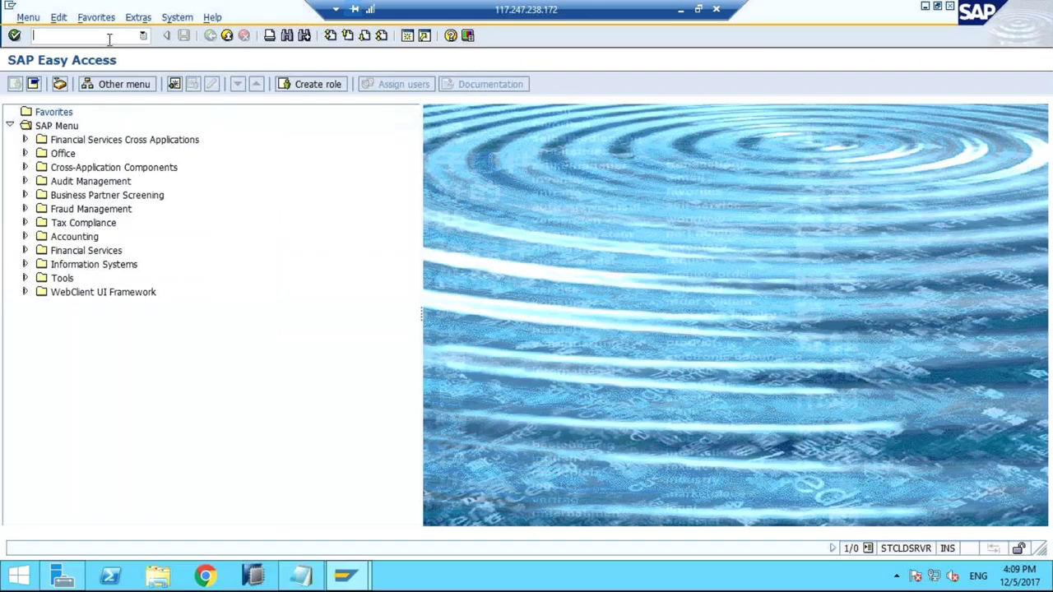
type("/n/posdw/img")
key("Return")
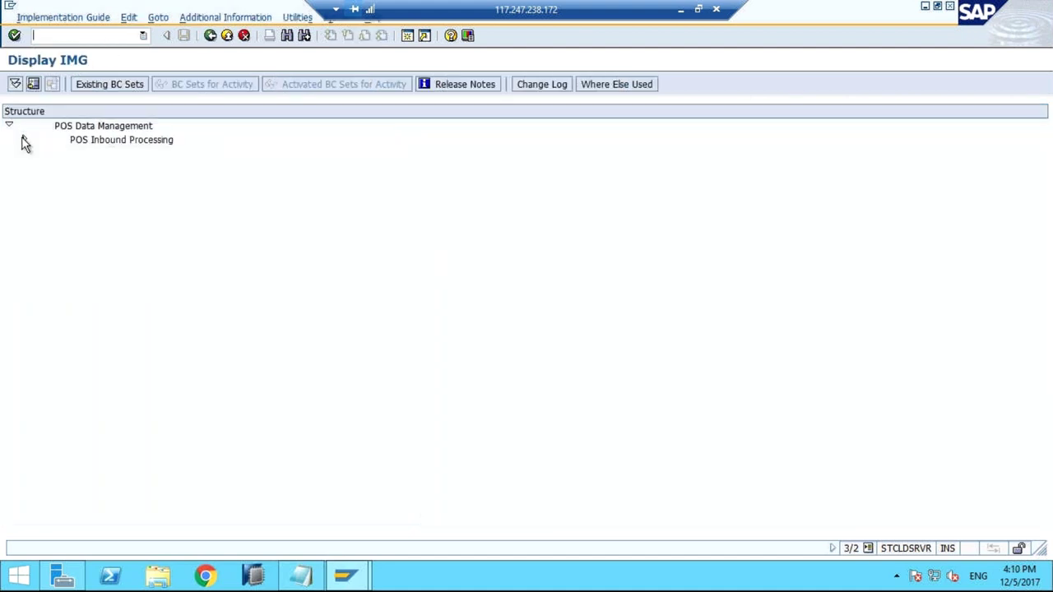
left_click(24, 140)
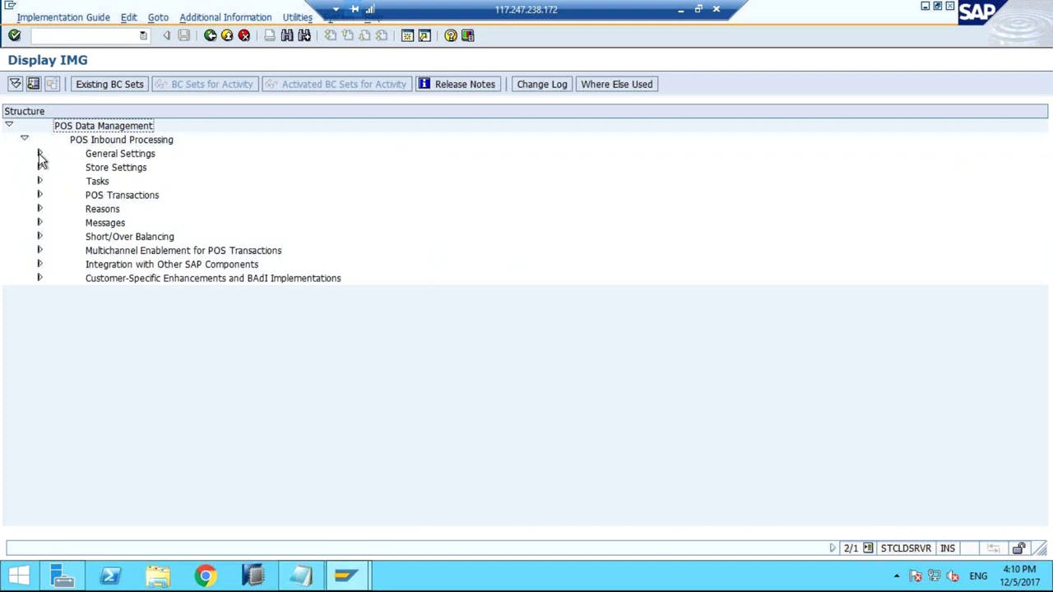
left_click(39, 153)
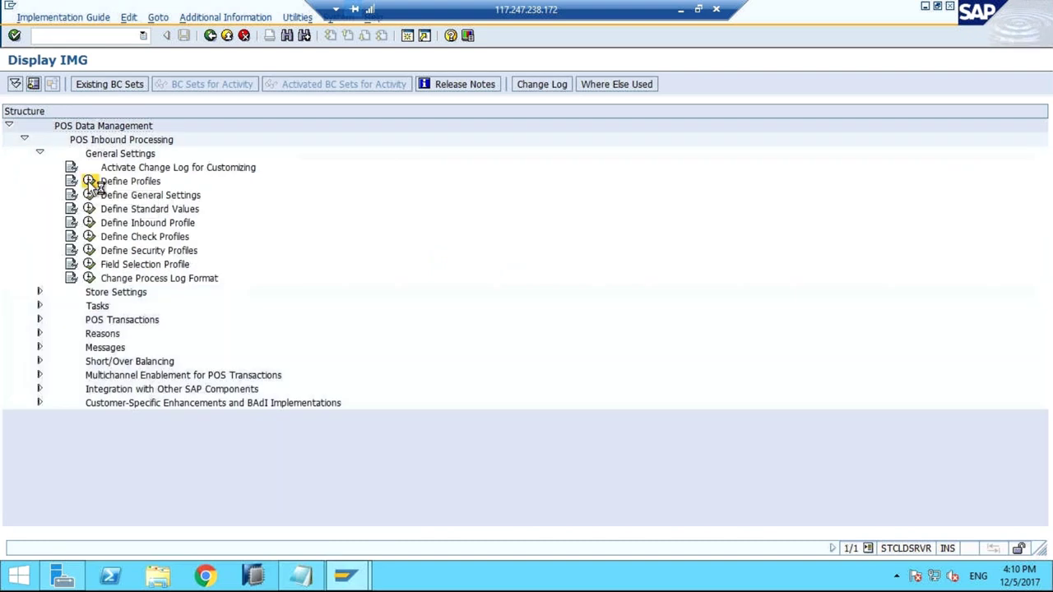
Examine the details of profile type Y001 (SAP CAR) in Define Profiles and return to the IMG structure
left_click(89, 181)
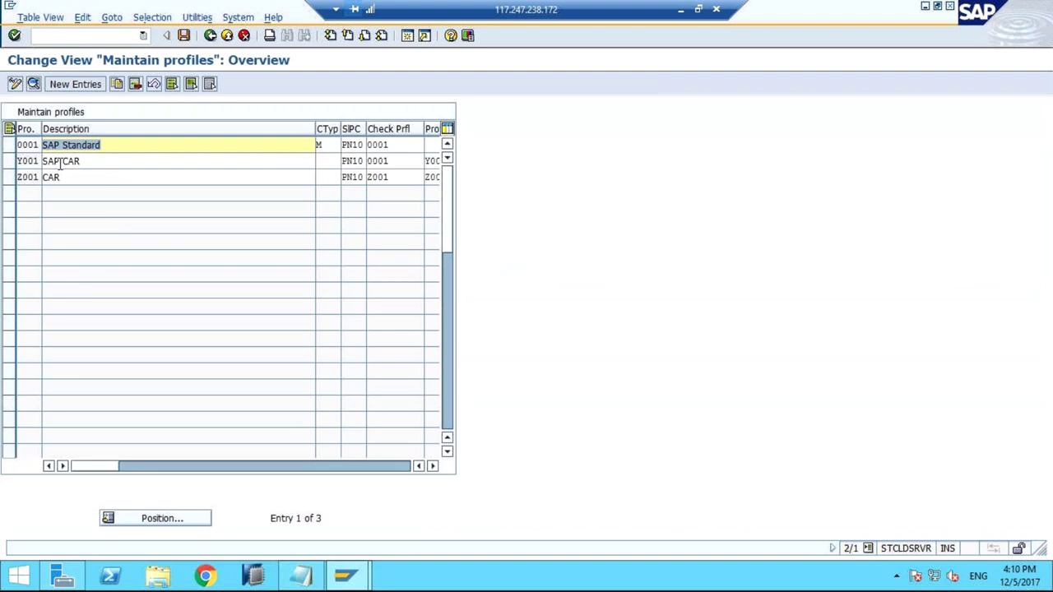
double_click(60, 164)
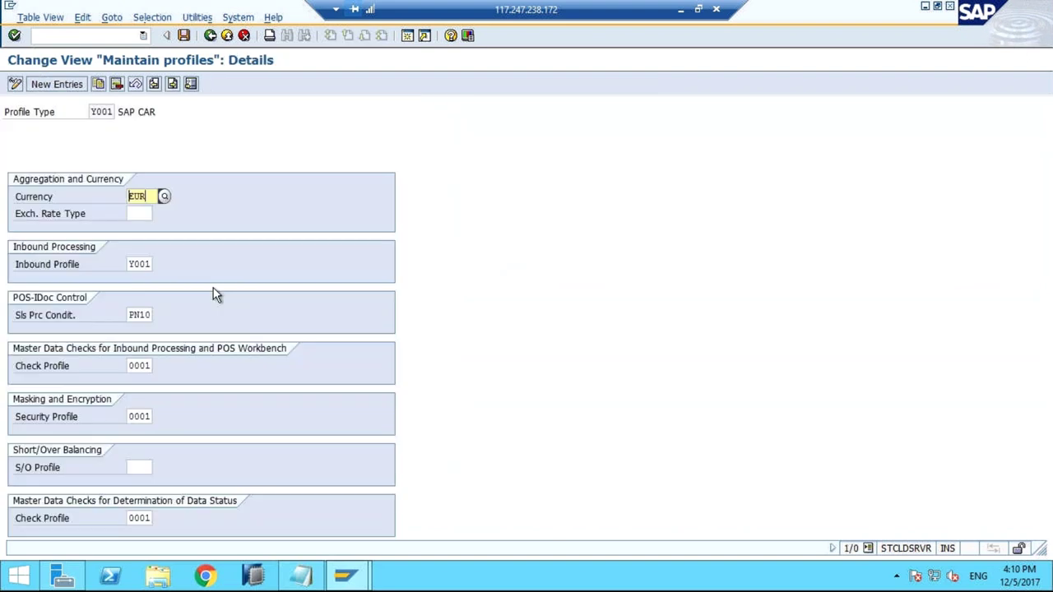
left_click(140, 369)
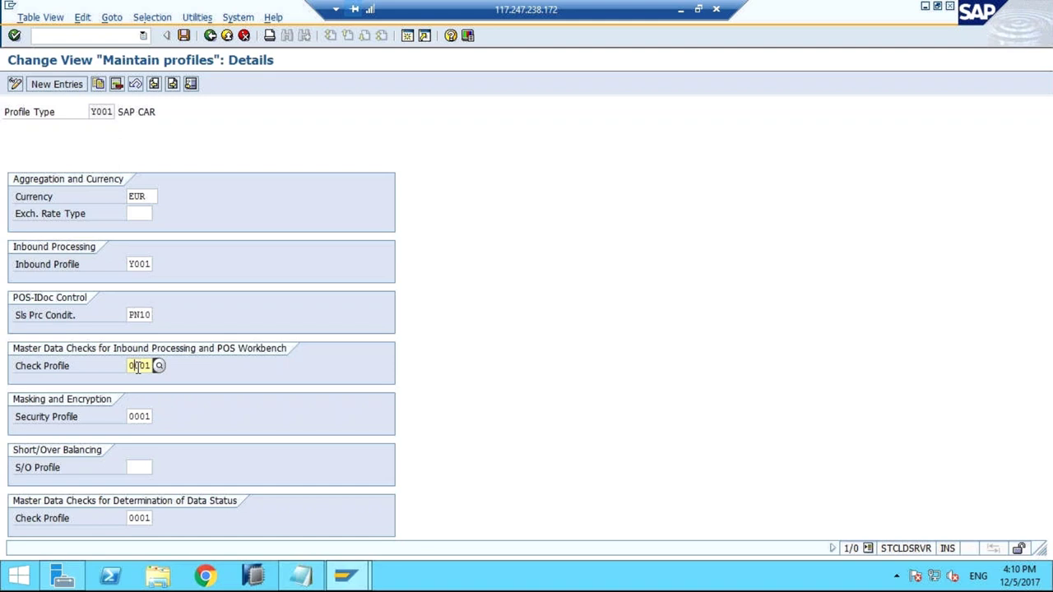
left_click(210, 37)
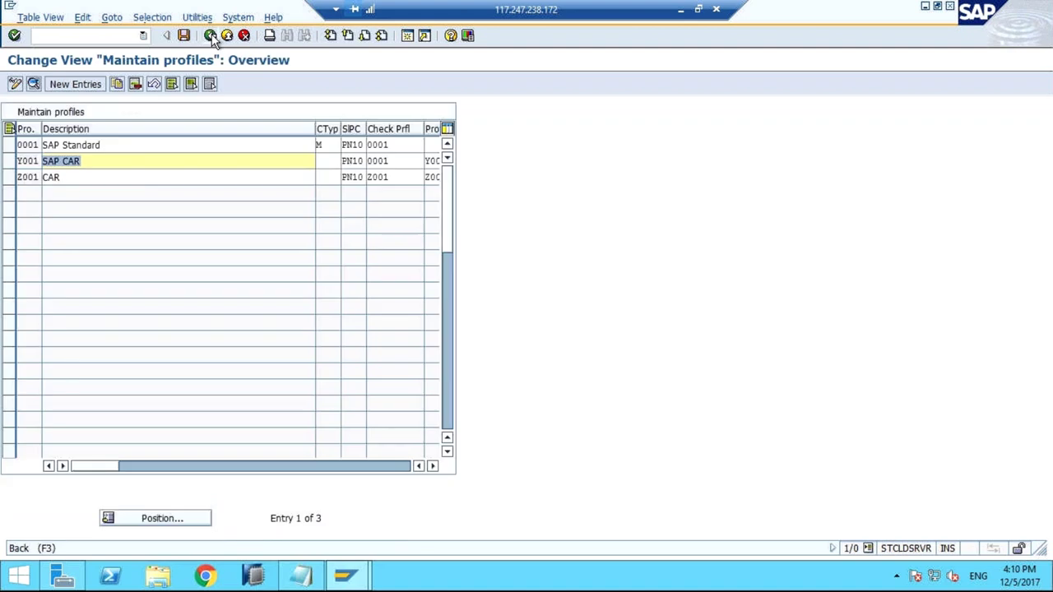
left_click(212, 36)
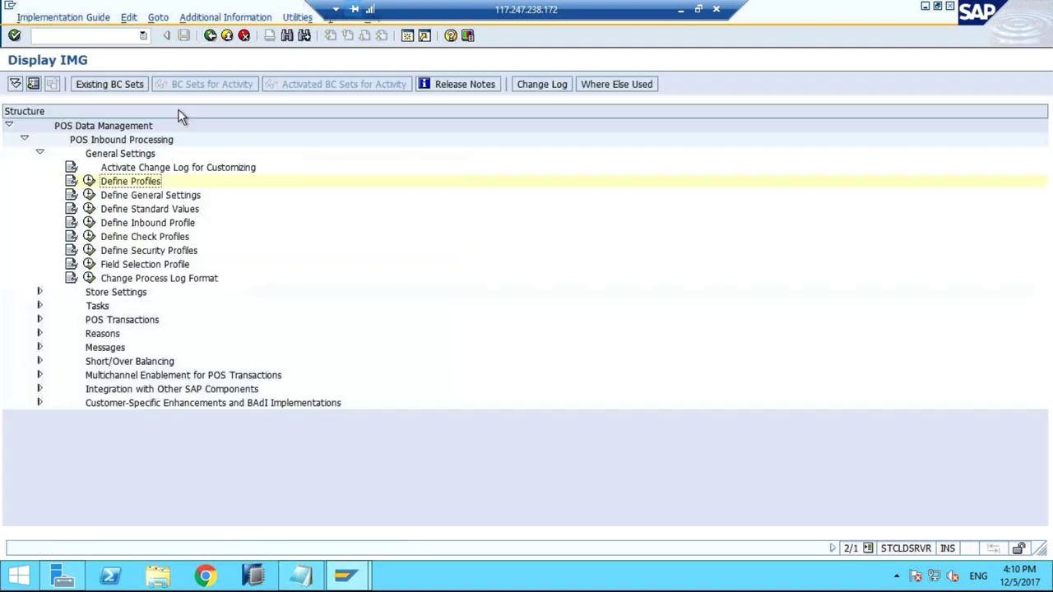
In Define General Settings, set the standard profile type to Y001 and save it to the proposed customizing request
left_click(90, 195)
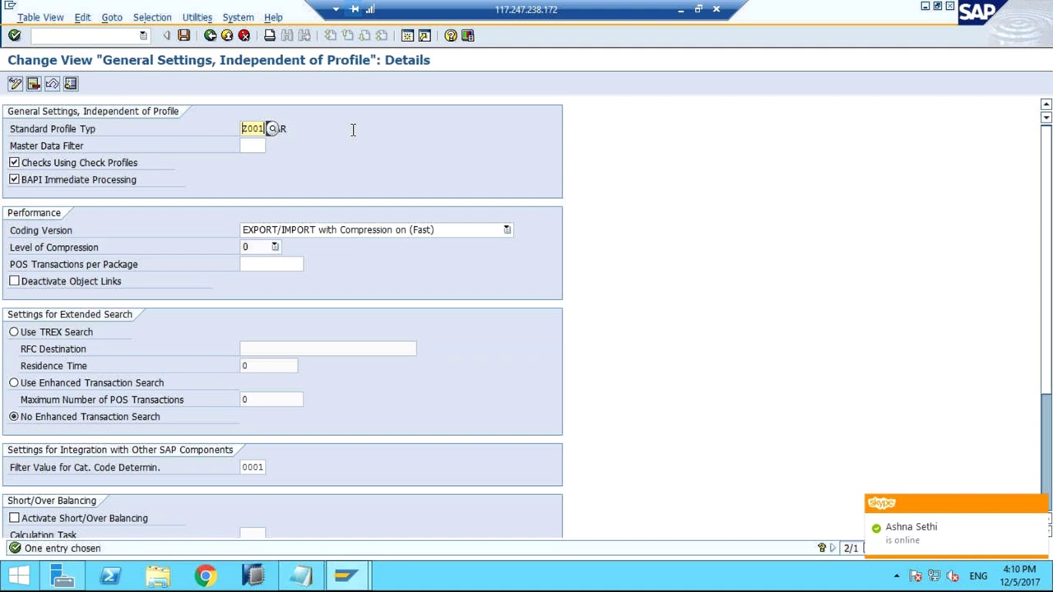
key("BackSpace")
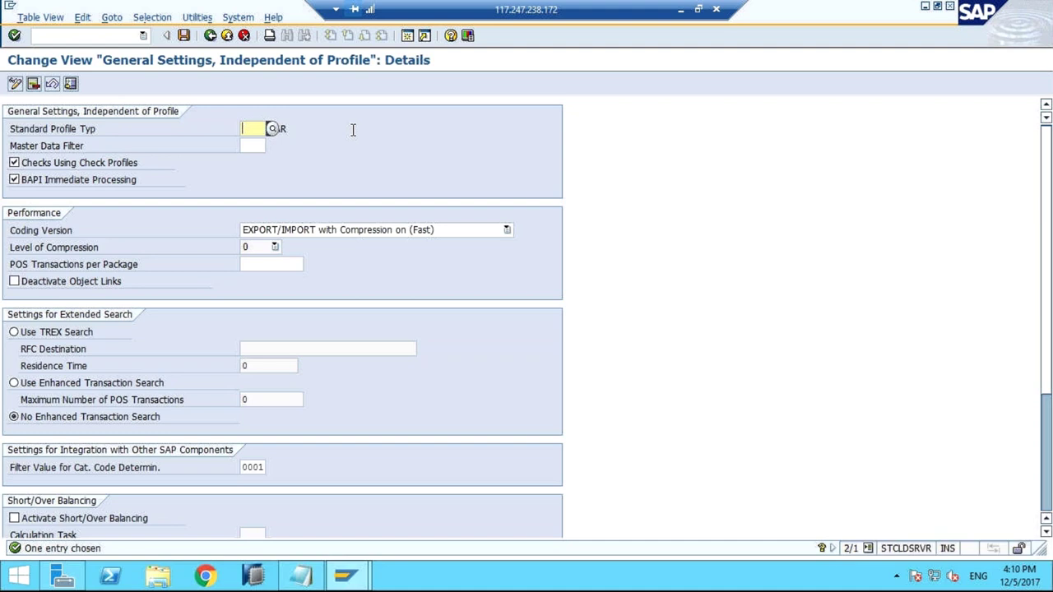
type("y001")
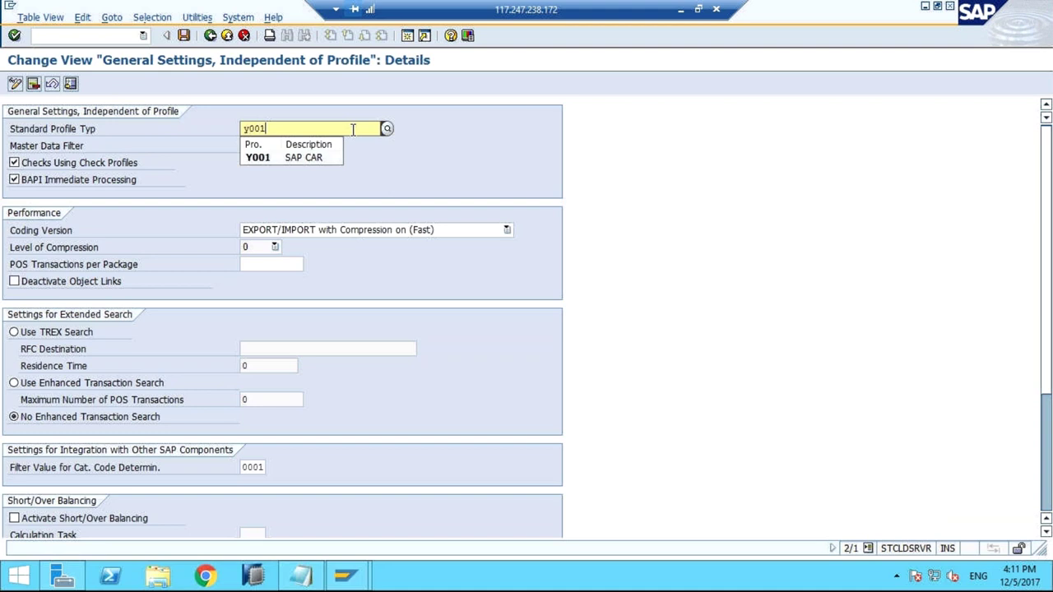
left_click(320, 156)
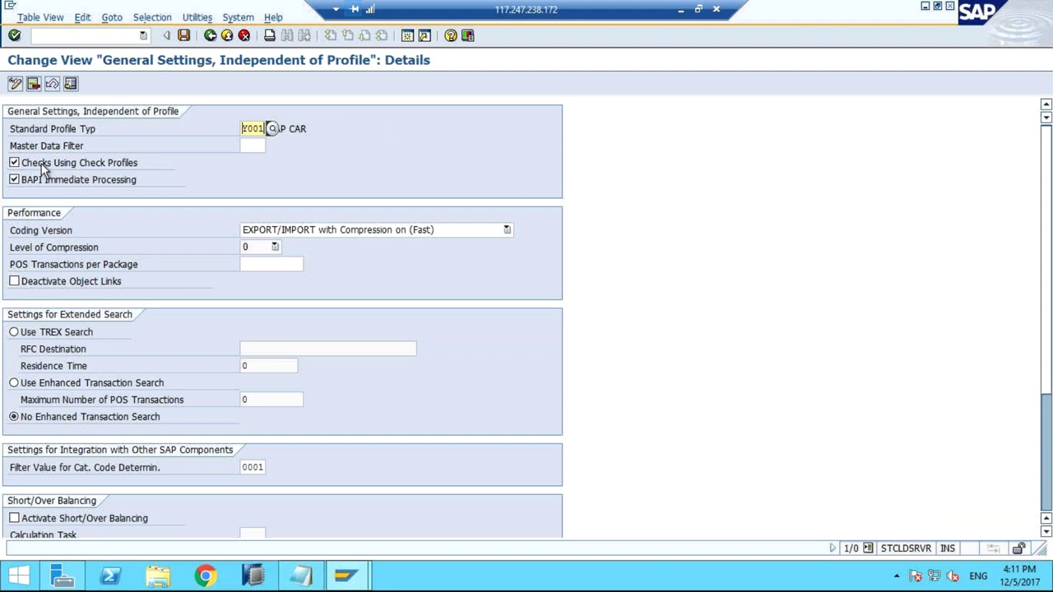
left_click(16, 179)
left_click(15, 179)
left_click(185, 36)
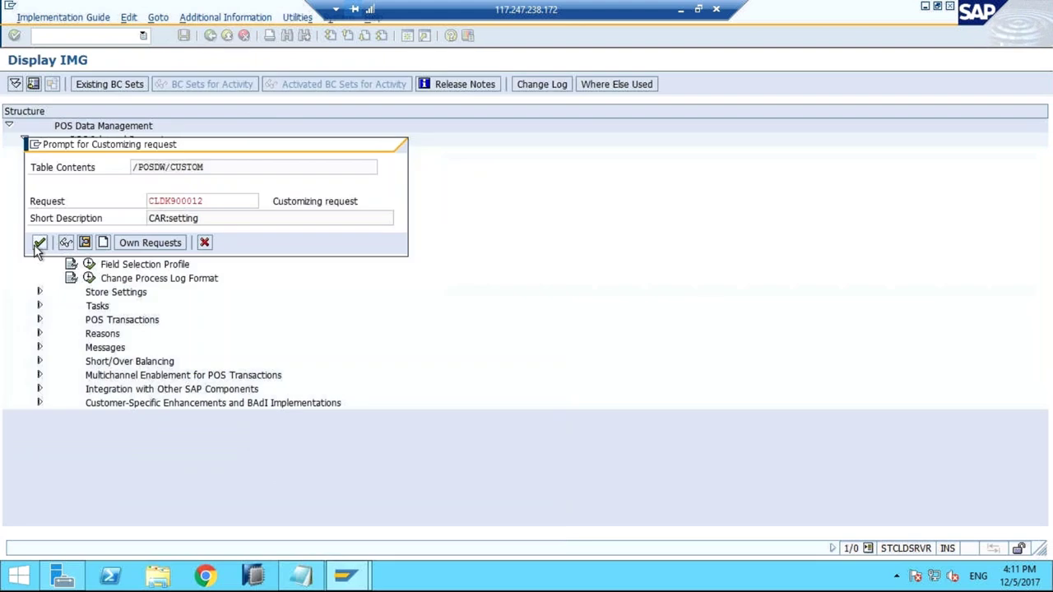
left_click(38, 244)
left_click(210, 36)
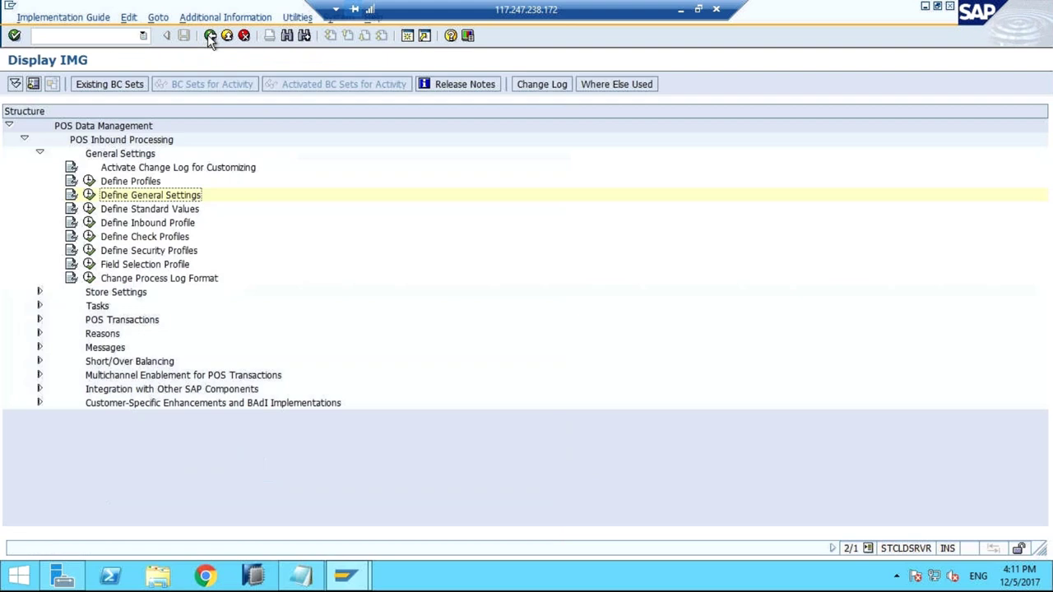
Check the inbound processing check profile assigned to profile type Y001, returning to the IMG structure
left_click(92, 180)
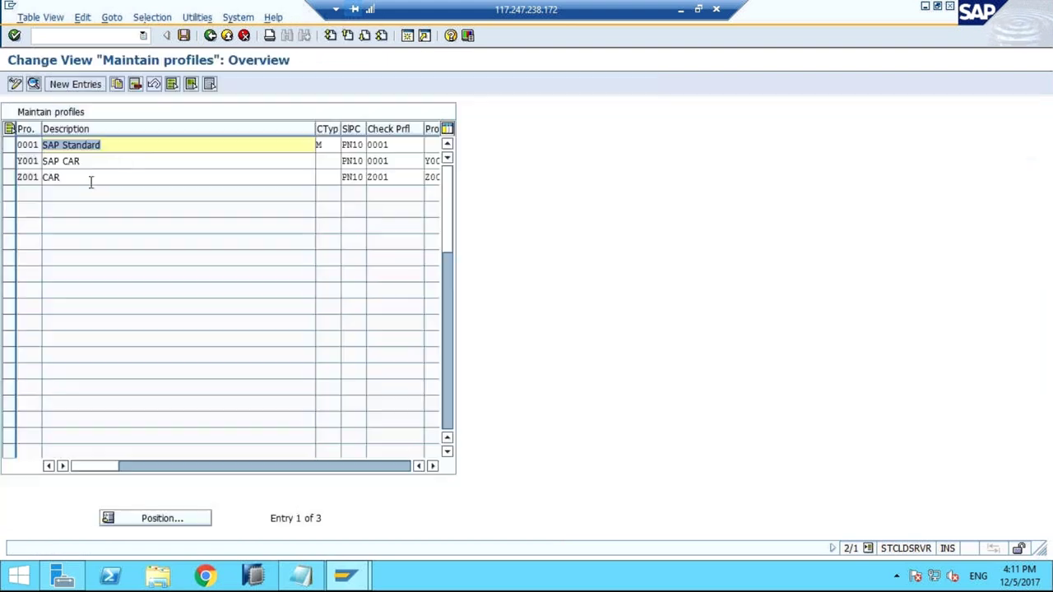
double_click(120, 162)
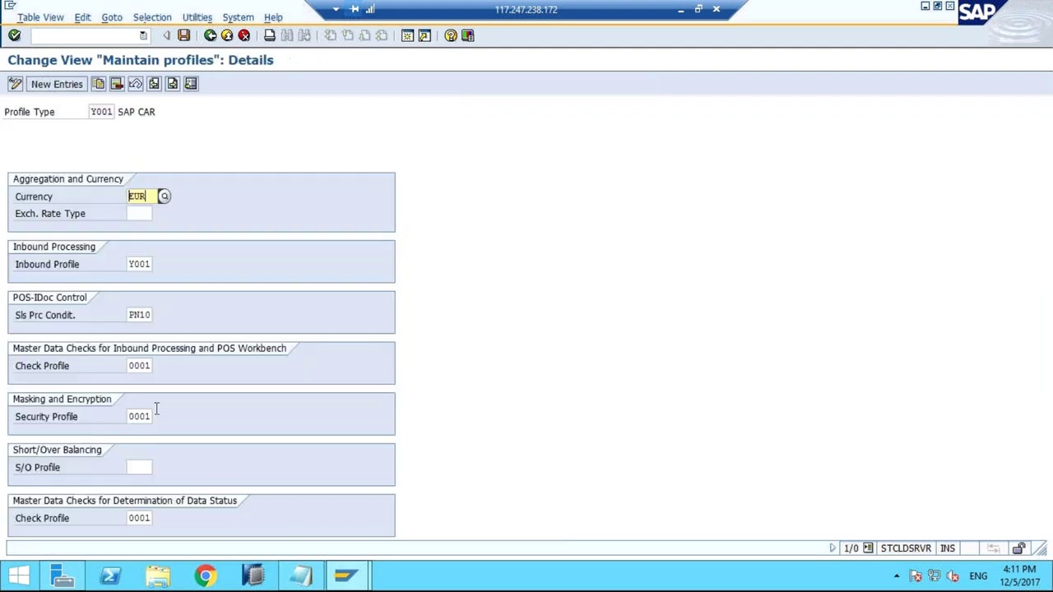
left_click_drag(130, 365, 155, 366)
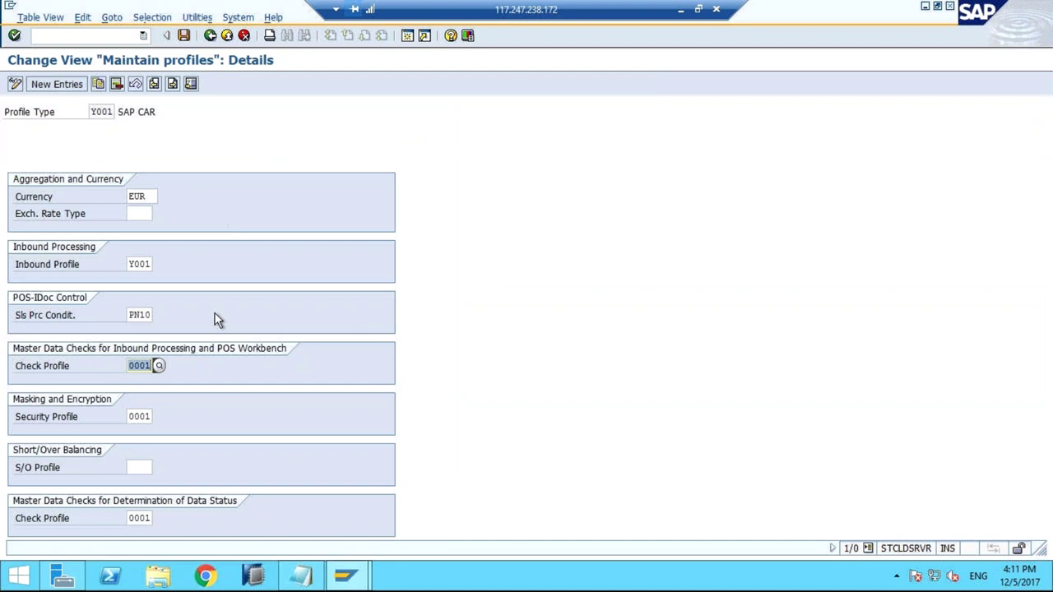
left_click(210, 37)
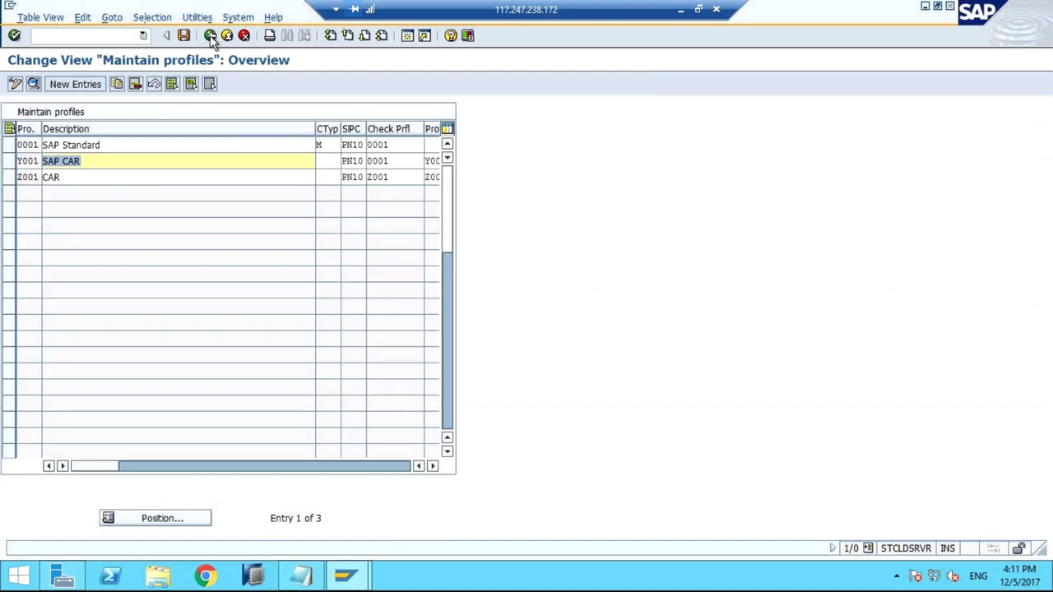
left_click(210, 37)
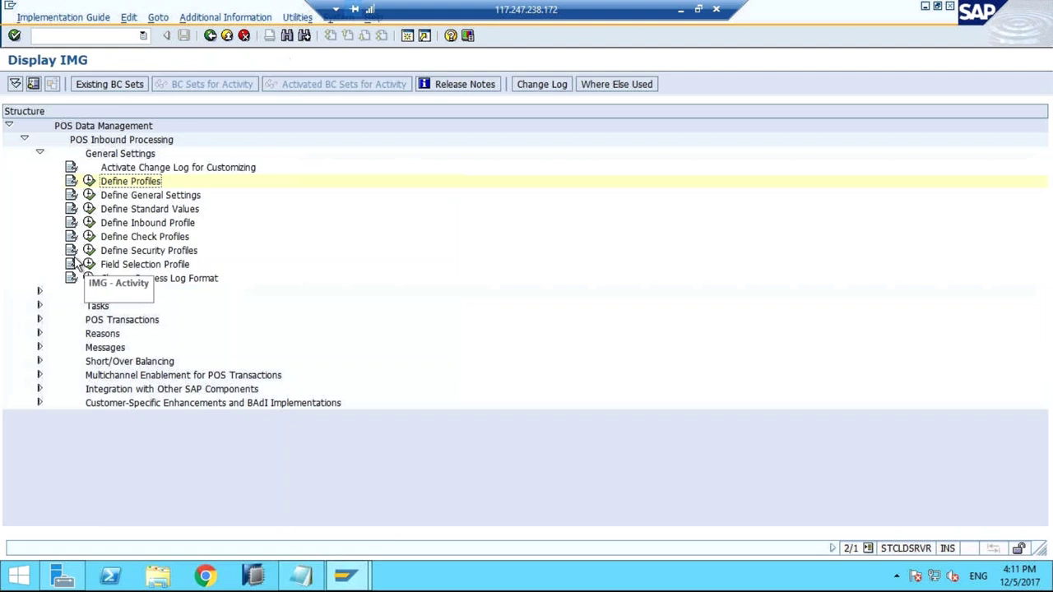
Open Define General Settings and examine the entries available for the Master Data Filter
left_click(93, 202)
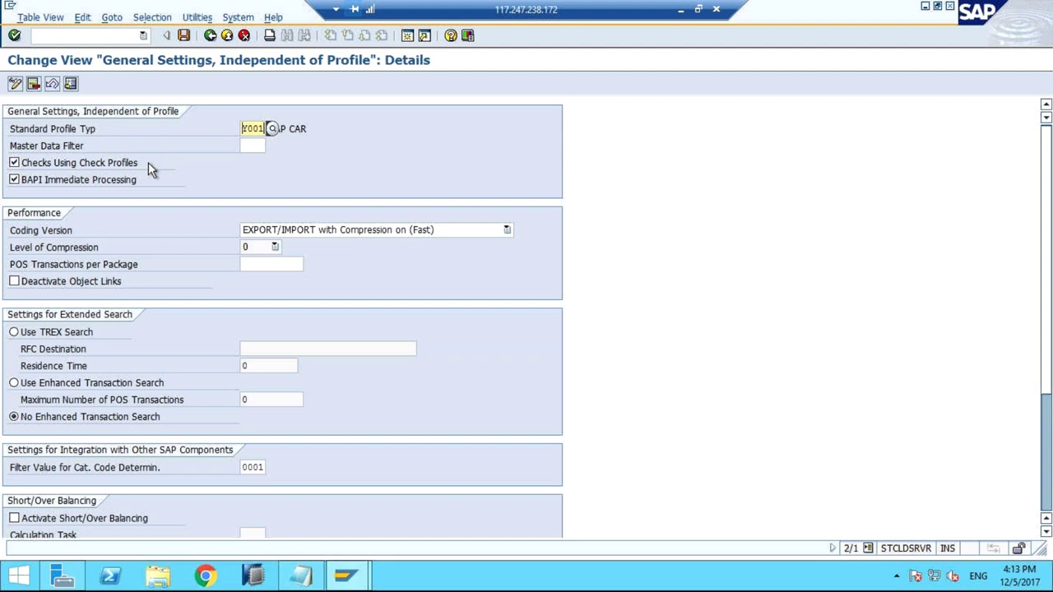
left_click(251, 145)
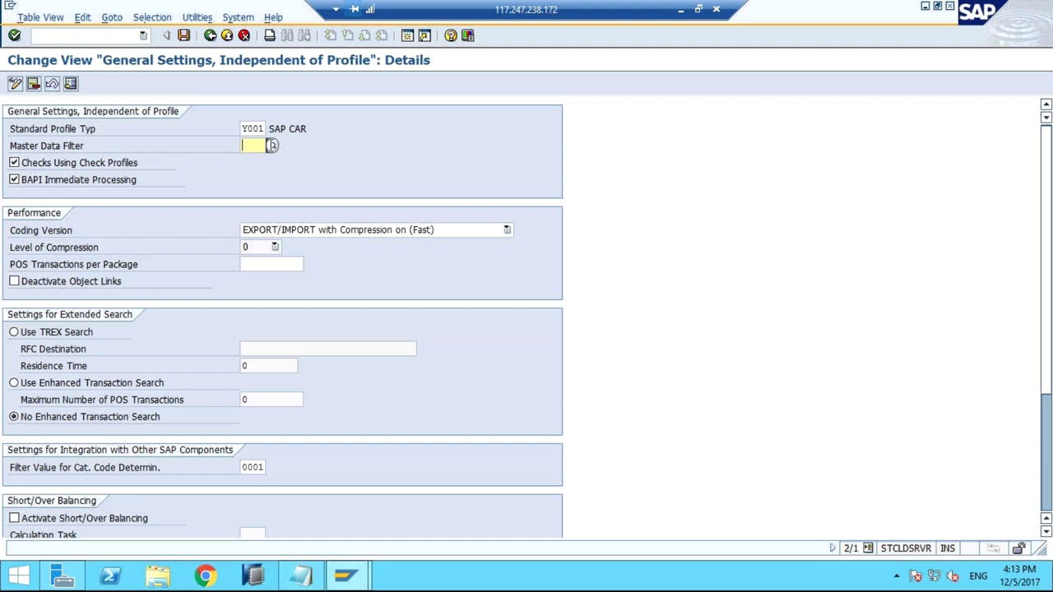
left_click(272, 147)
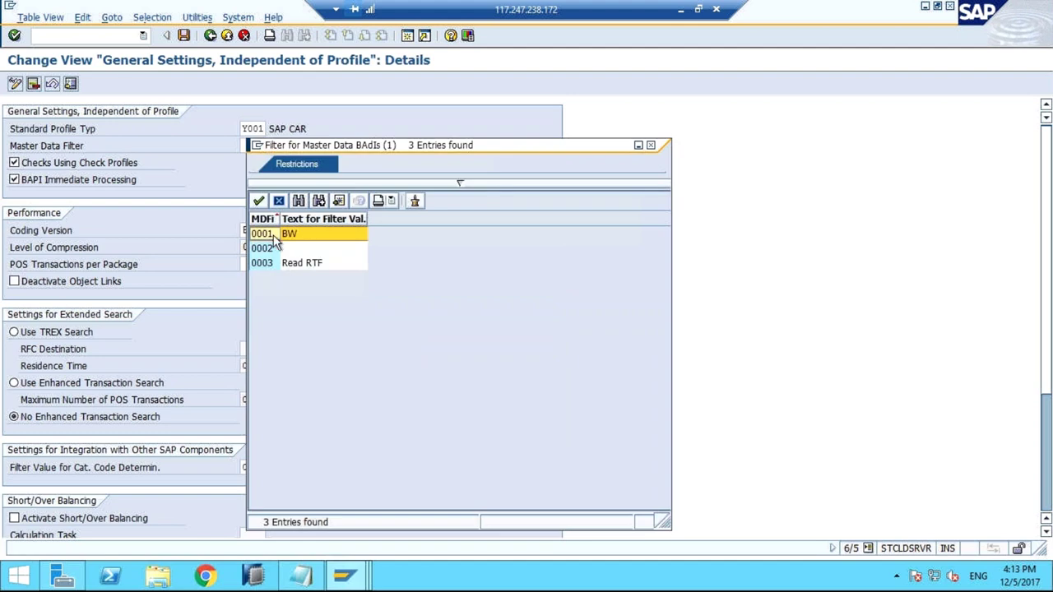
left_click(276, 236)
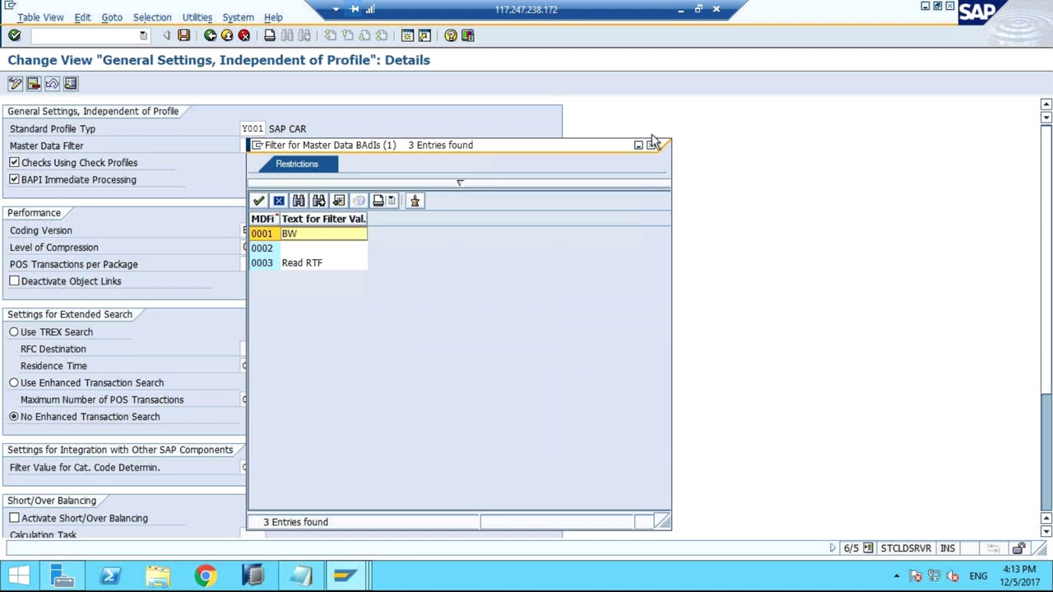
left_click(651, 145)
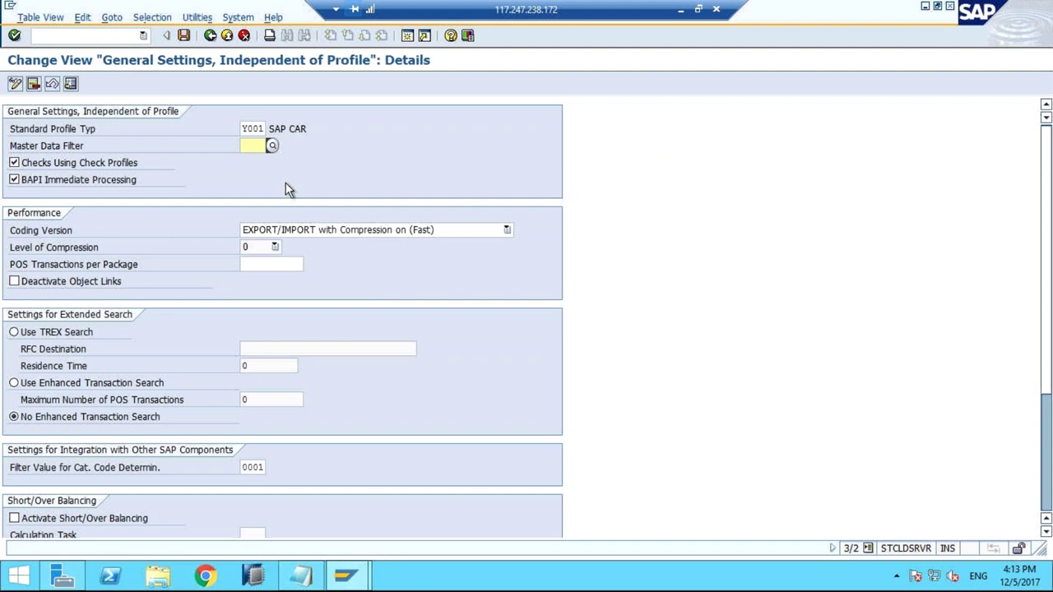
left_click(255, 145)
left_click(273, 147)
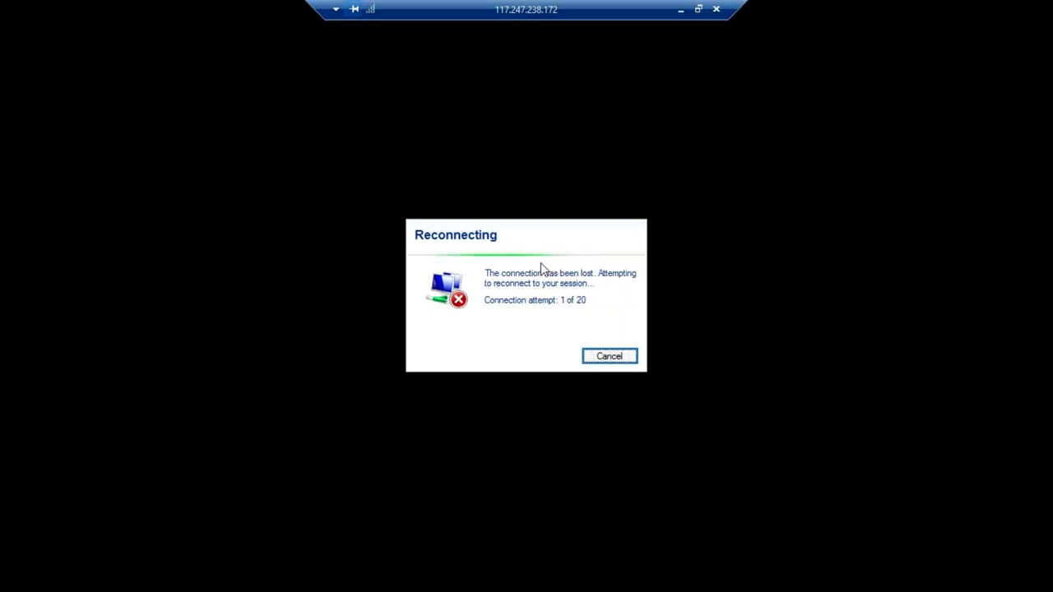
Reconnect to the remote desktop server with the account password, accept the unverified certificate and return to the restored SAP session
left_click(680, 10)
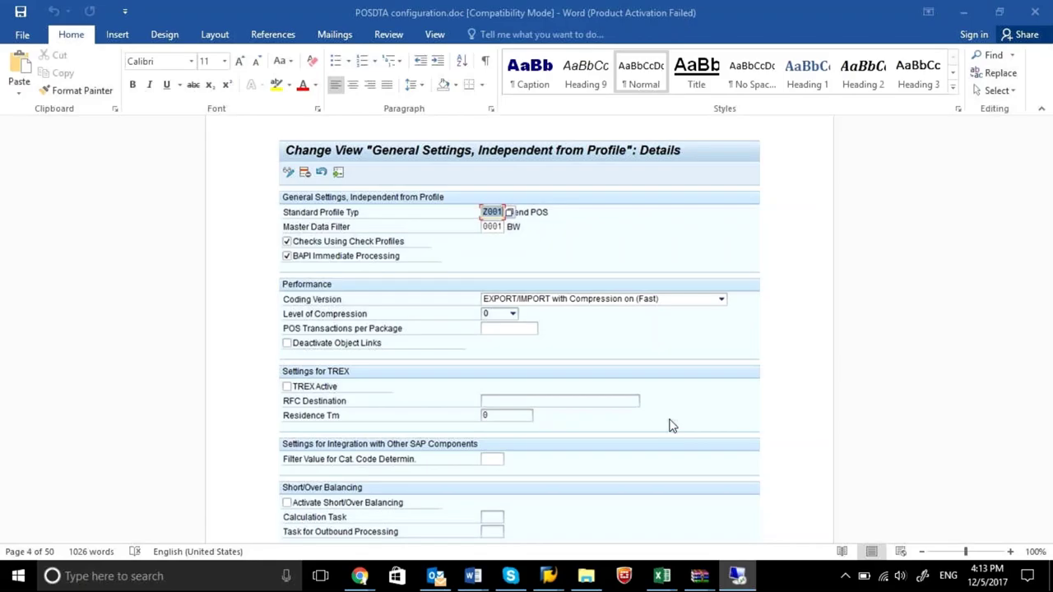
key("super+r")
key("Escape")
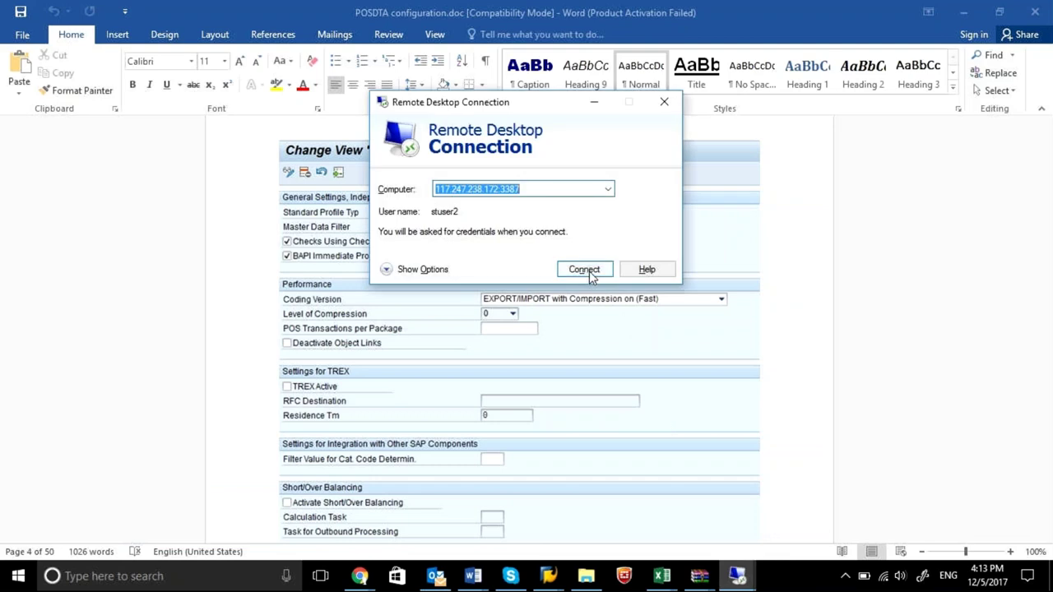
left_click(589, 273)
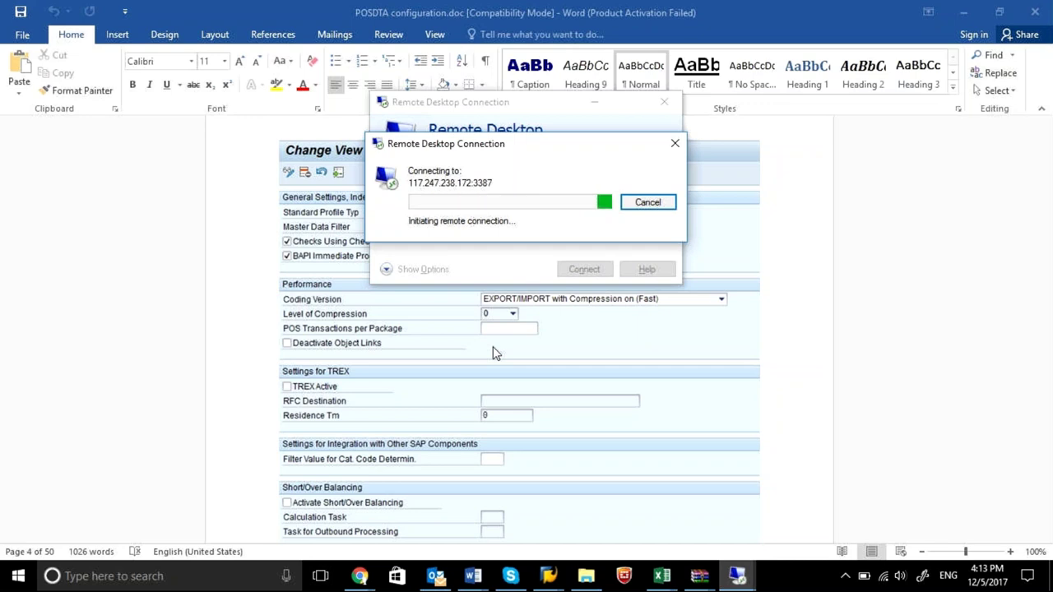
left_click(741, 578)
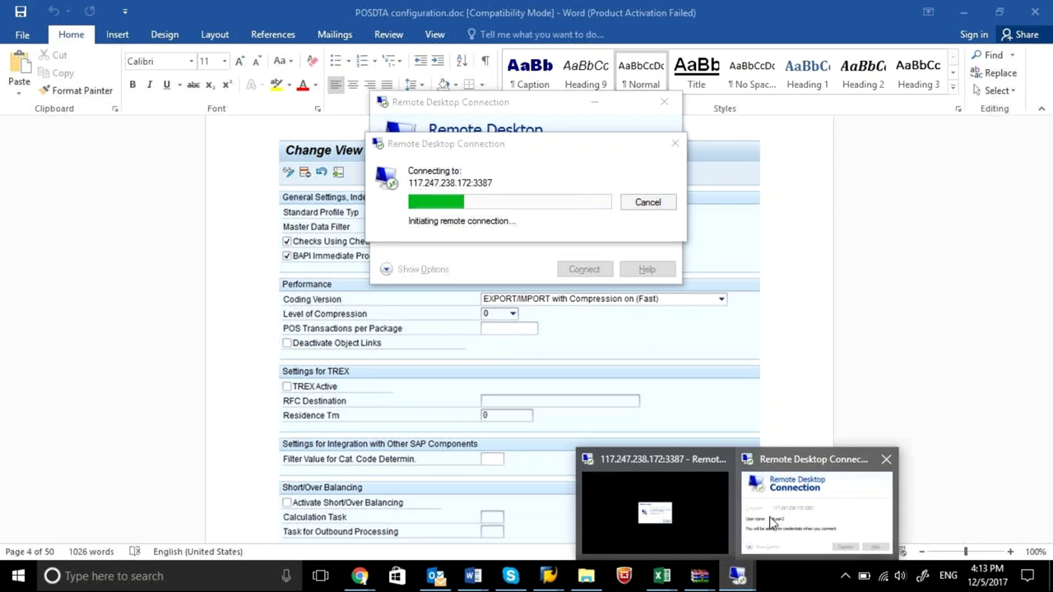
mouse_move(671, 511)
left_click(790, 513)
type("••••••")
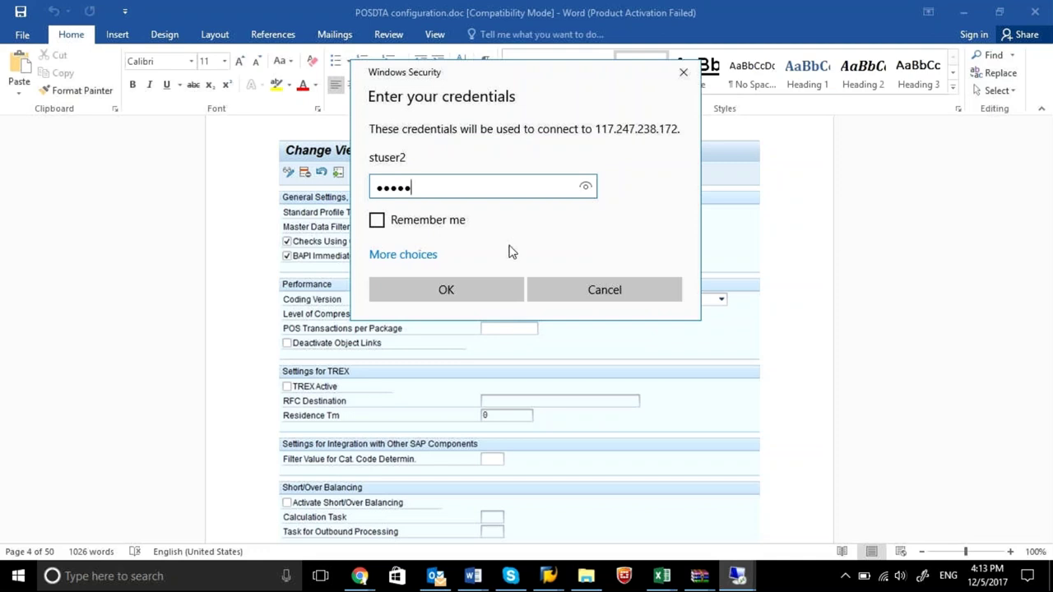
left_click(427, 294)
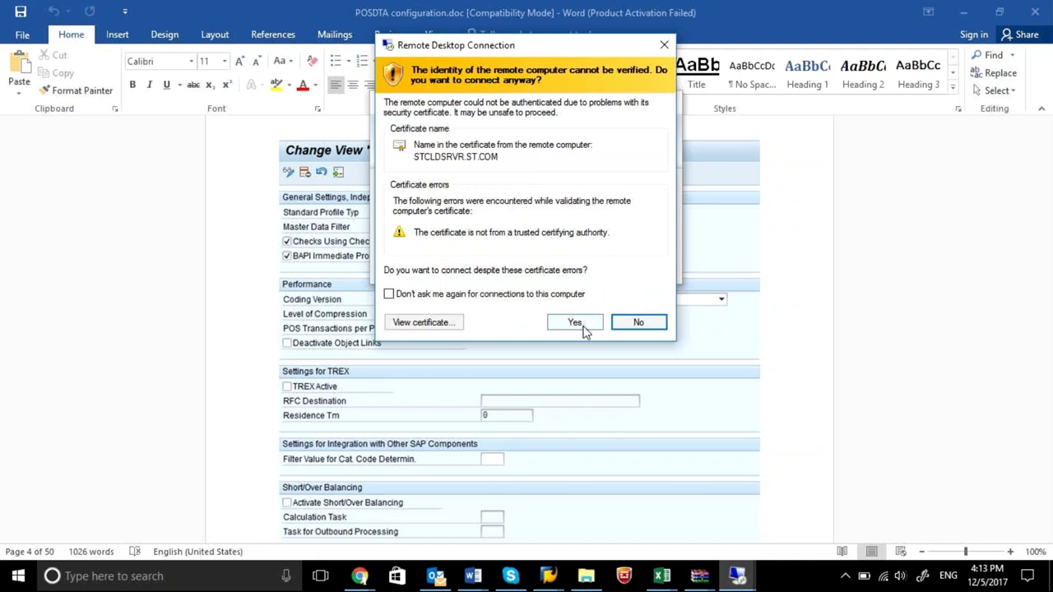
left_click(575, 322)
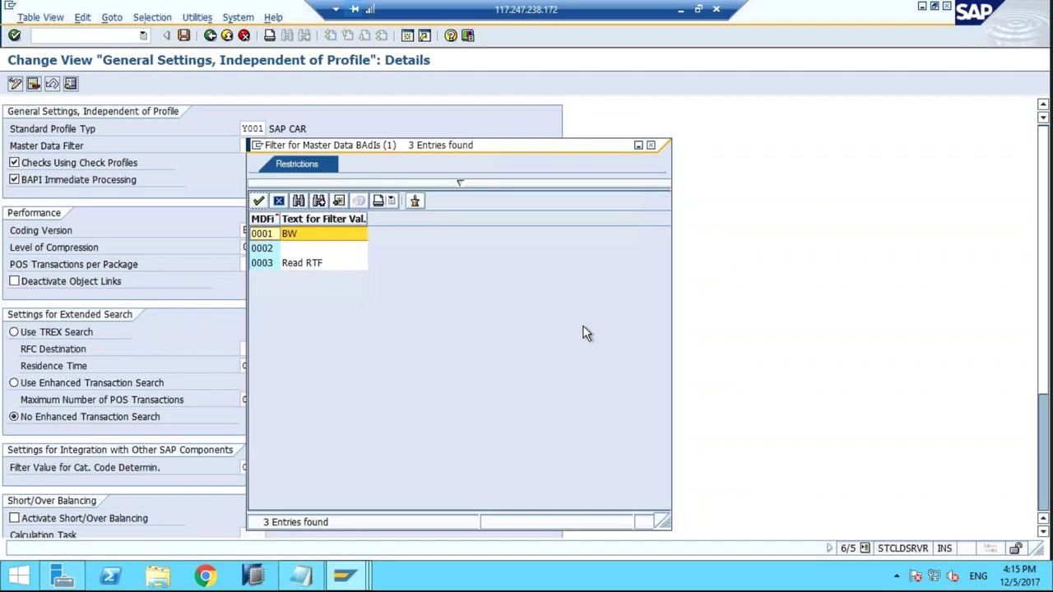
left_click(681, 15)
mouse_move(735, 577)
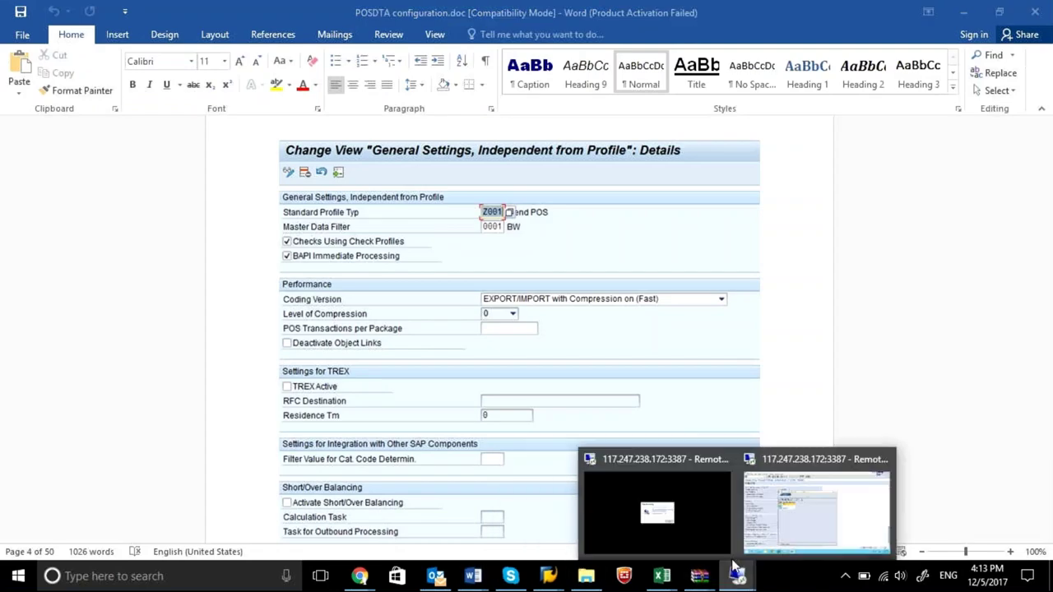
left_click(792, 514)
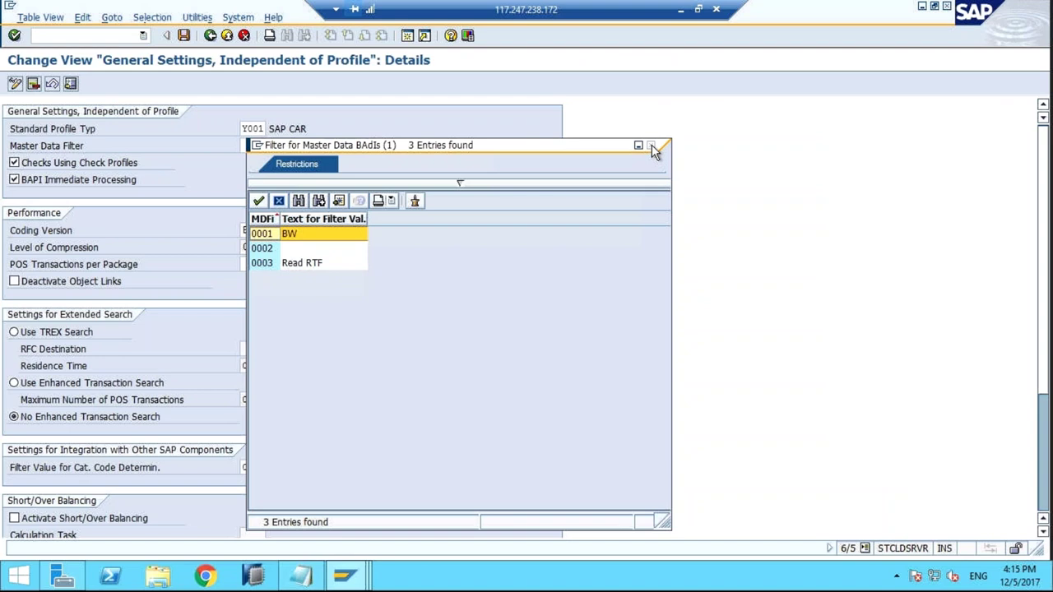
Examine master data filter values 0001 BW, 0002 and 0003 Read RTF, closing the list without choosing one
left_click(271, 250)
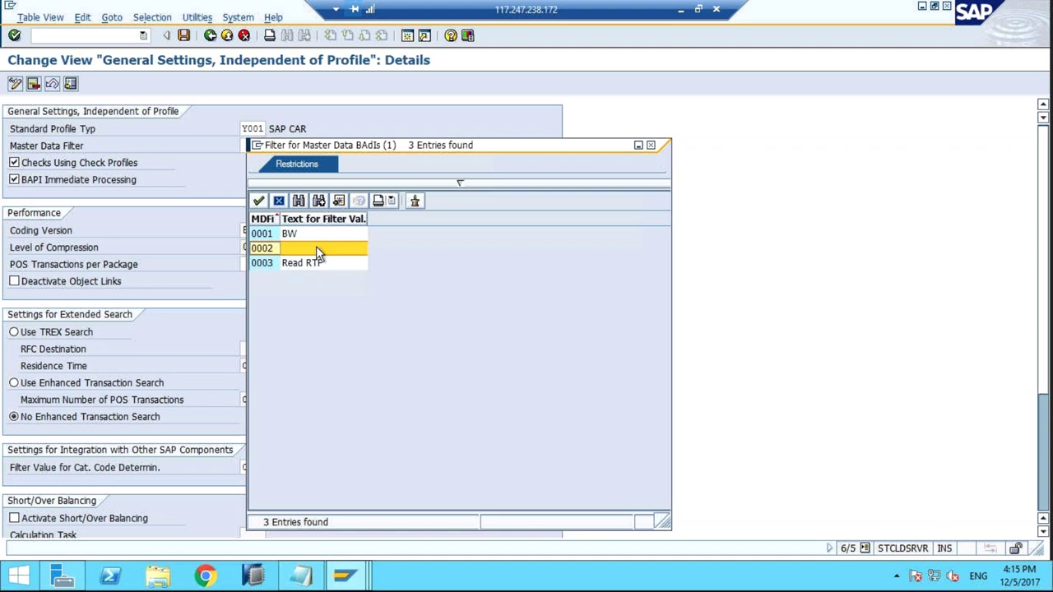
left_click(271, 265)
left_click(274, 251)
left_click(274, 264)
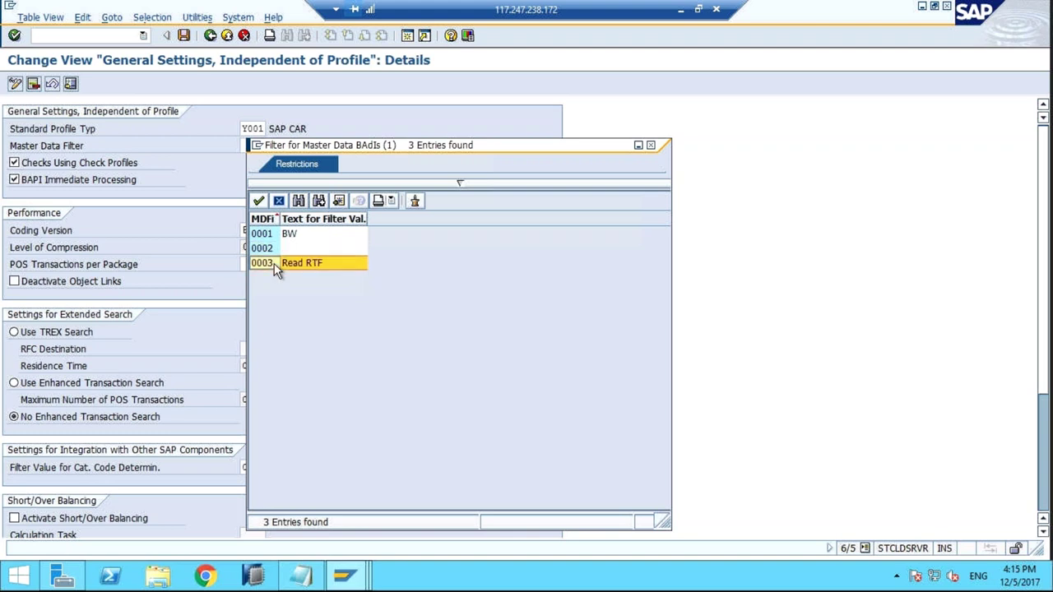
left_click(274, 236)
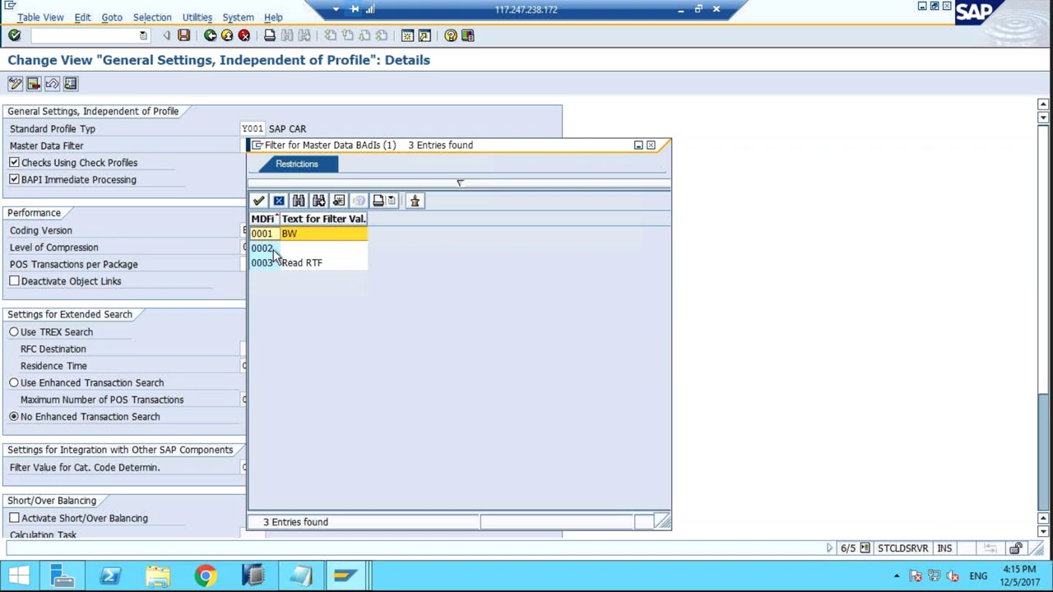
left_click(274, 251)
left_click(284, 264)
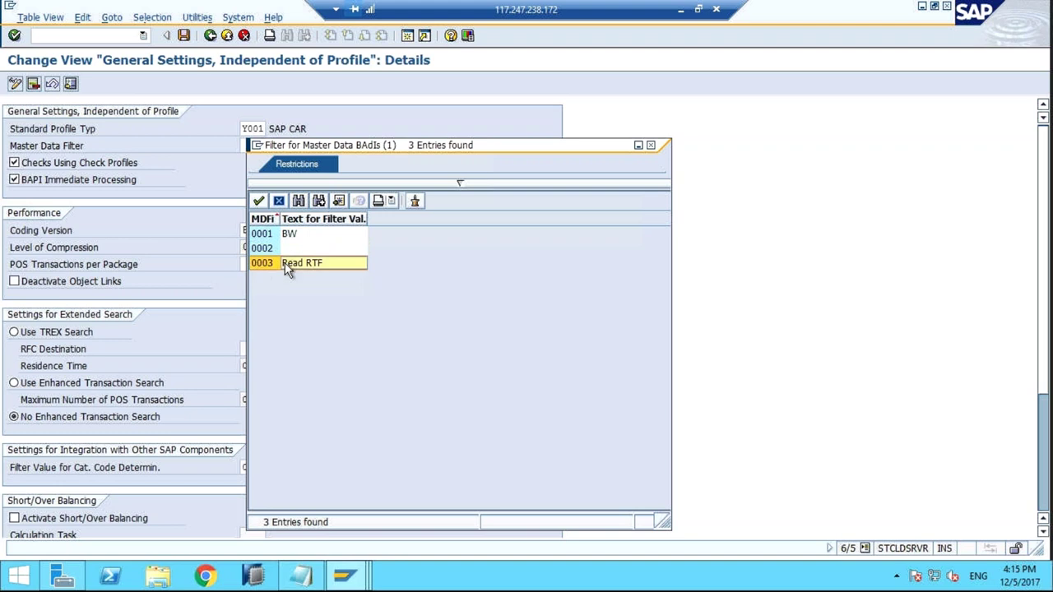
left_click(283, 252)
left_click(278, 265)
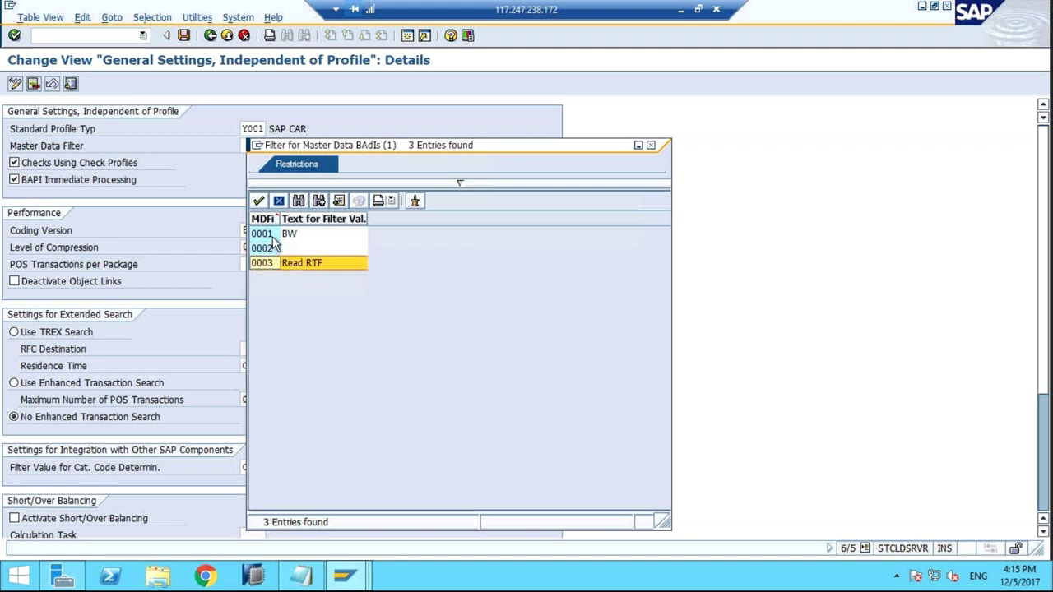
left_click(274, 236)
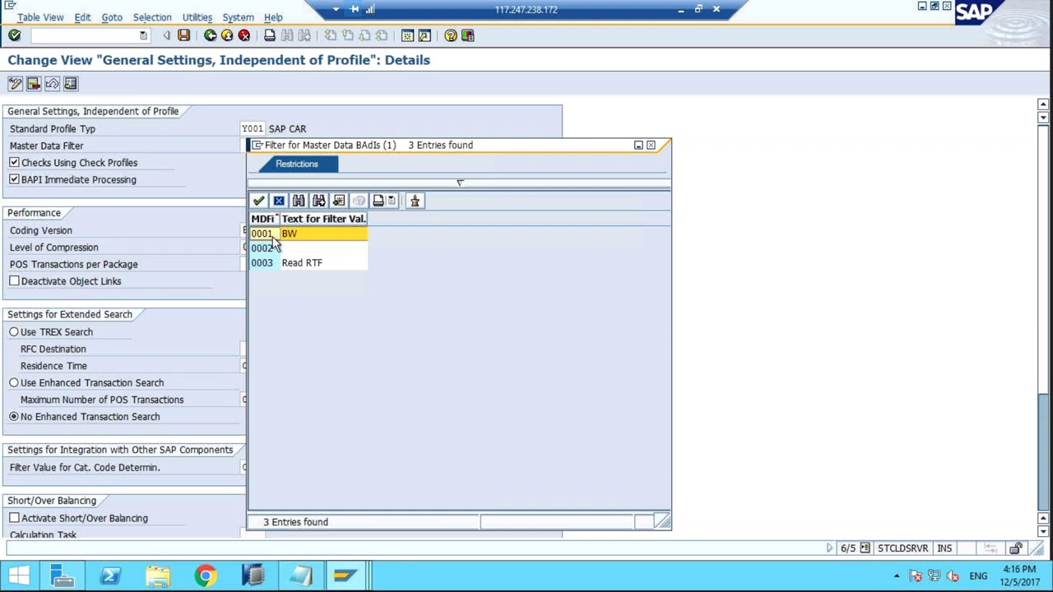
left_click(653, 145)
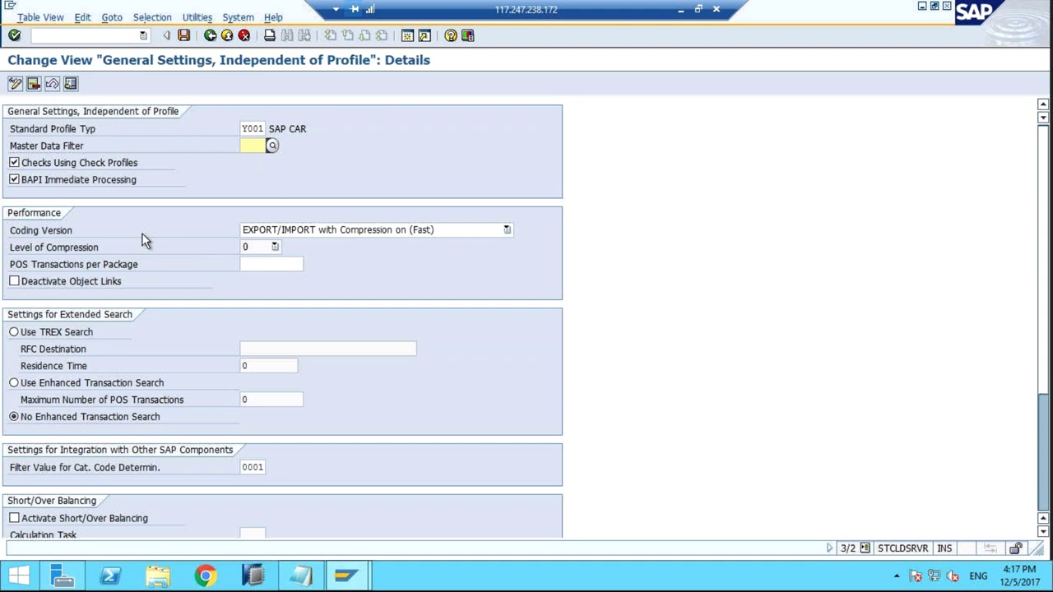
Examine the performance, extended search, integration, Short/Over Balancing and archiving options of the general settings
left_click(261, 266)
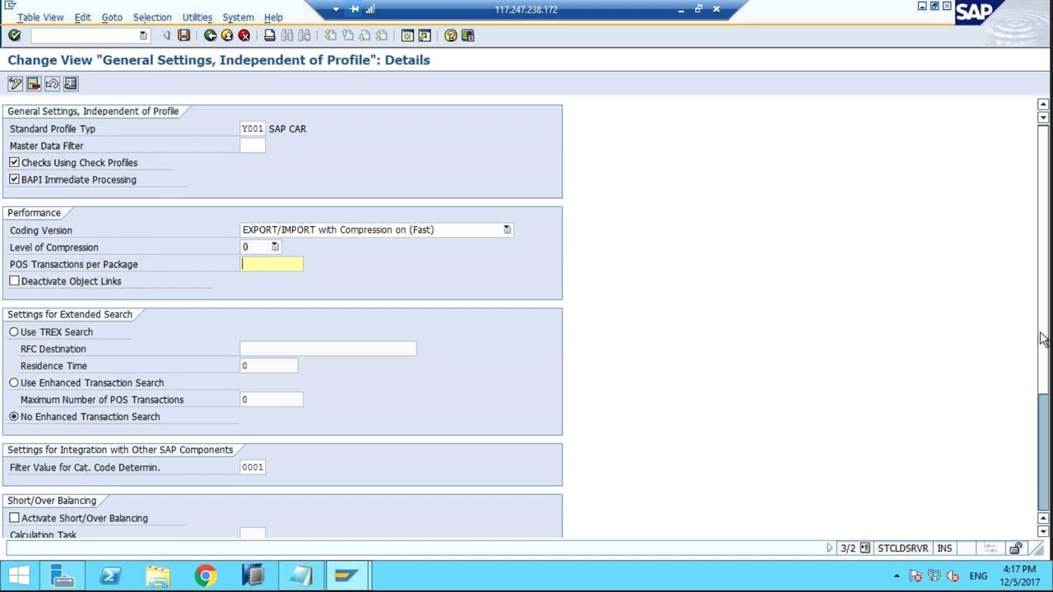
left_click_drag(1042, 339, 1050, 444)
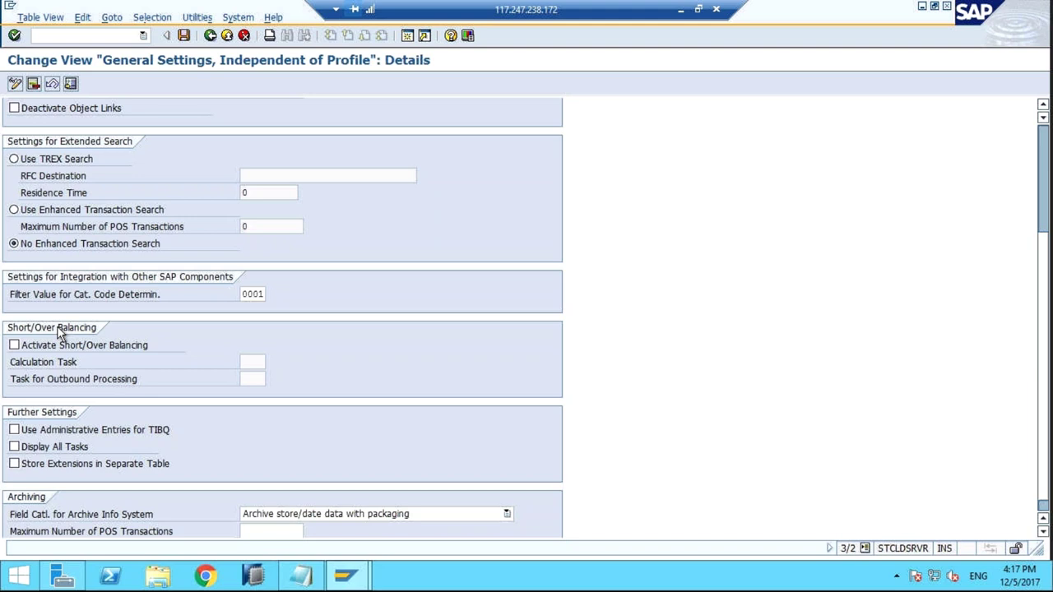
left_click(14, 346)
left_click(14, 346)
scroll(1042, 255, "up", 3)
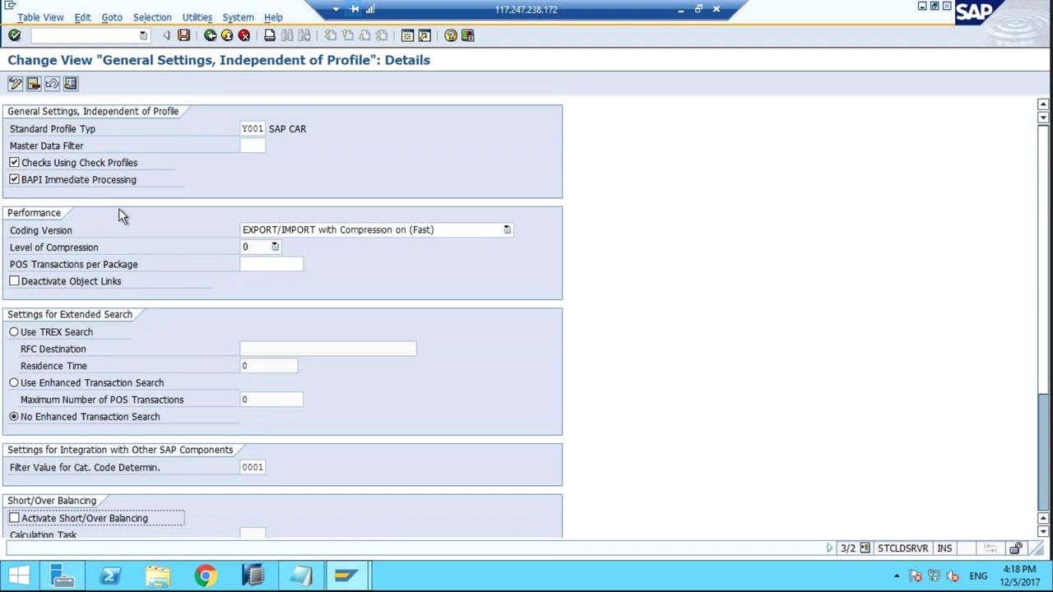
left_click(256, 146)
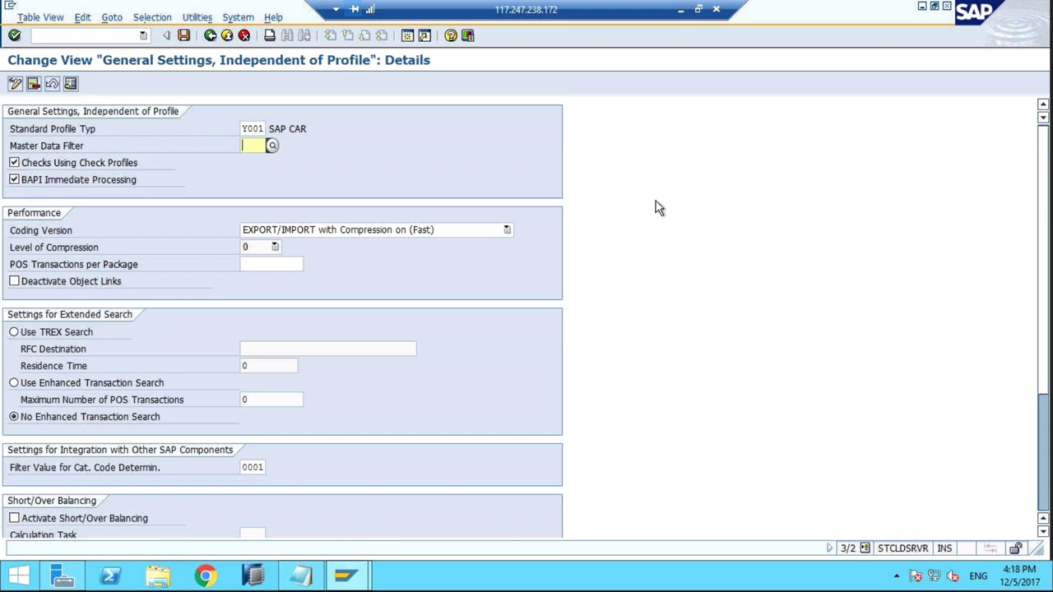
scroll(510, 360, "down", 4)
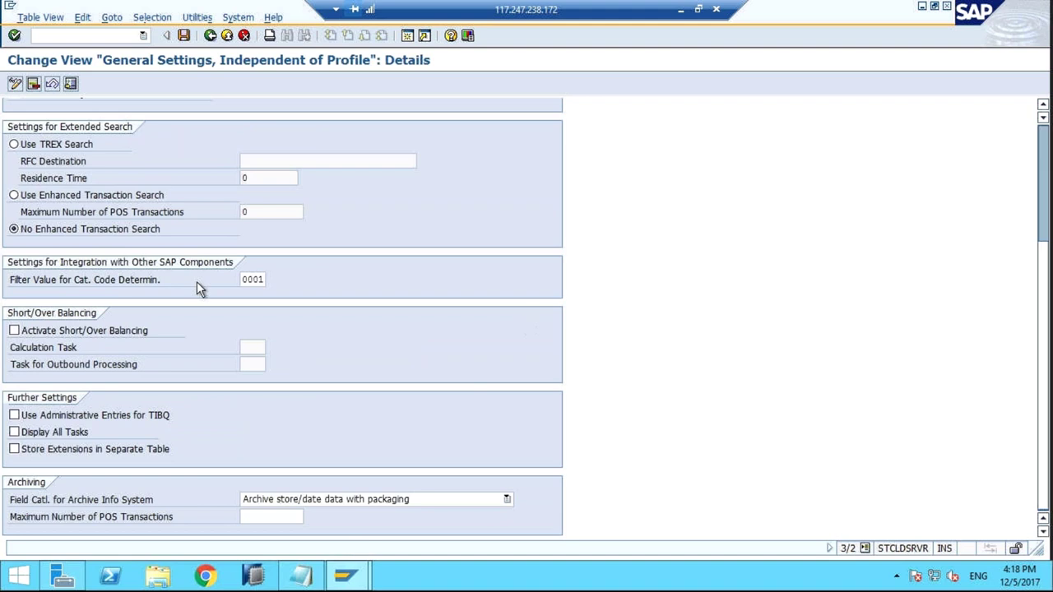
Switch to the POSDTA configuration document in Word and review the general settings notes and section 1.3 Define Standard Values
left_click(681, 15)
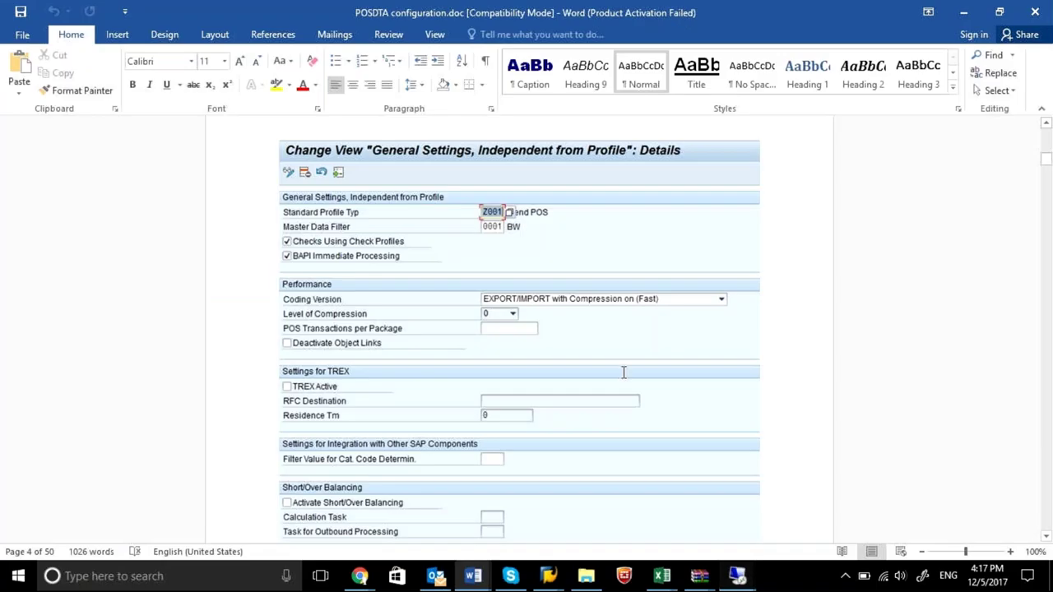
left_click(685, 376)
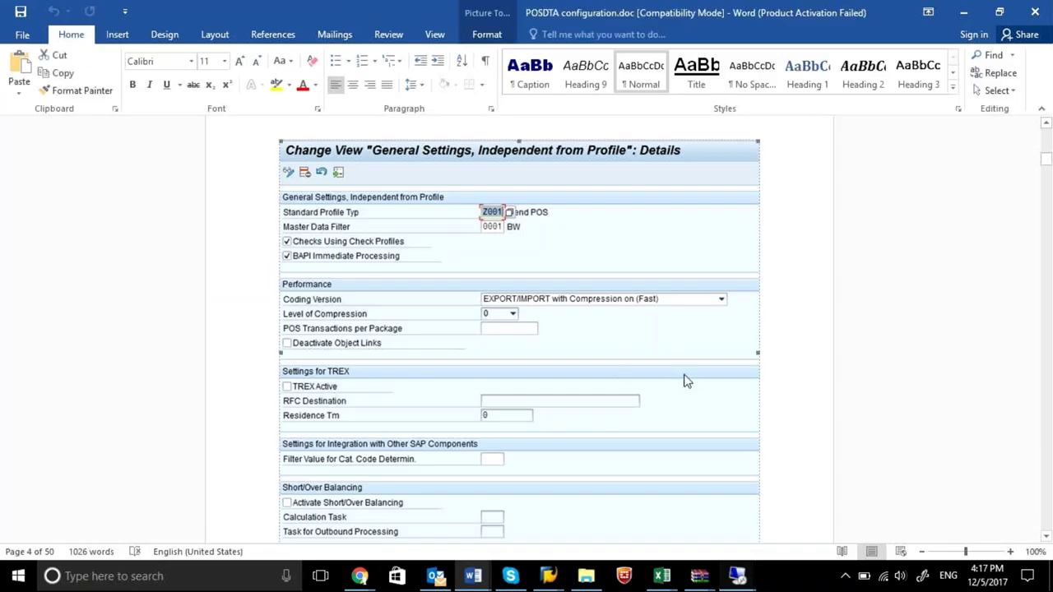
key("ctrl+End")
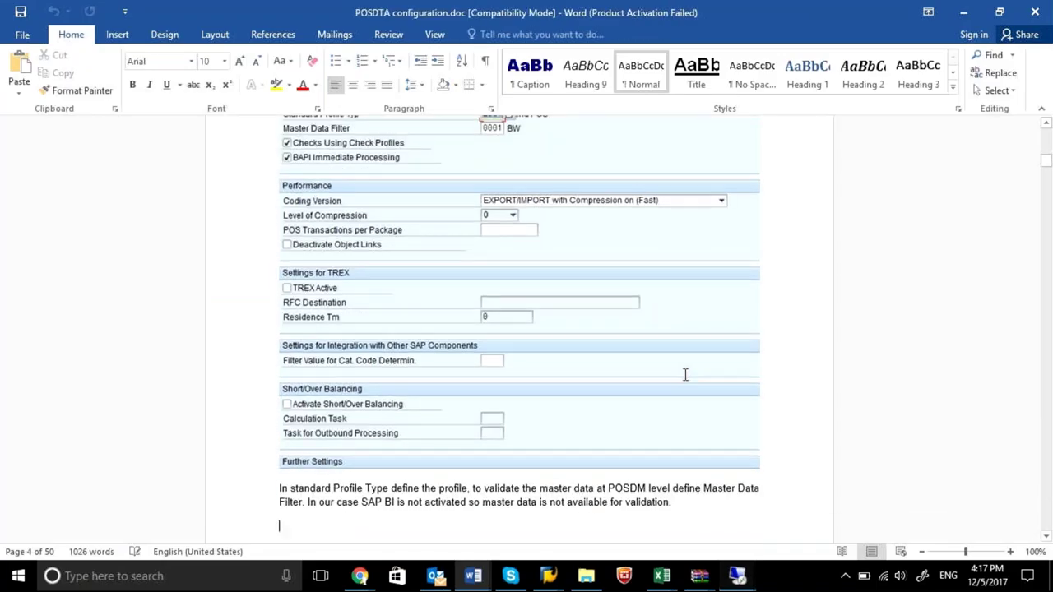
key("Return")
key("Return")
key("Return")
key("Return")
type("Define Standard Values. Define standard values for partners, material and transaction types, in case the master data is incomplete")
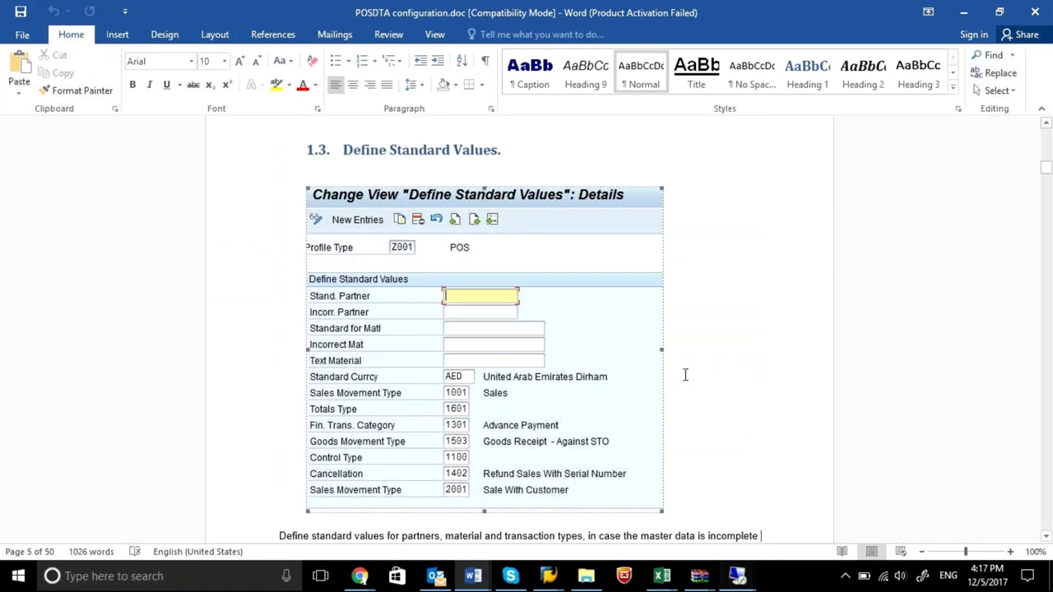
key("Return")
key("Return")
key("Return")
key("Return")
key("Return")
key("Return")
key("Return")
key("Return")
key("Return")
key("Return")
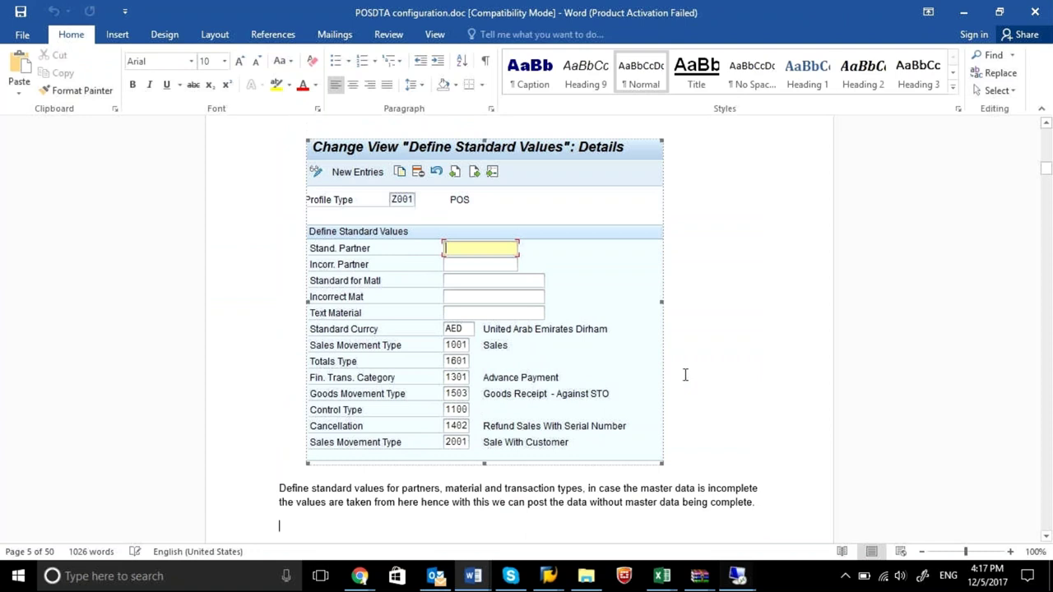
key("ctrl+v")
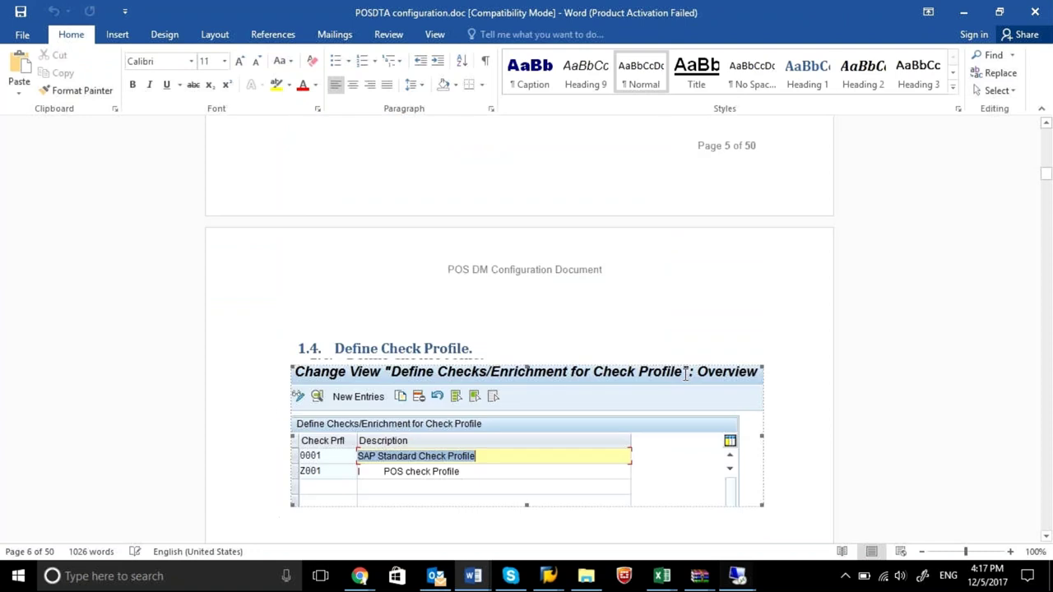
key("Up")
key("Up")
key("Up")
key("Up")
key("Up")
key("Up")
key("Up")
key("Up")
key("Up")
key("Up")
key("Up")
key("Up")
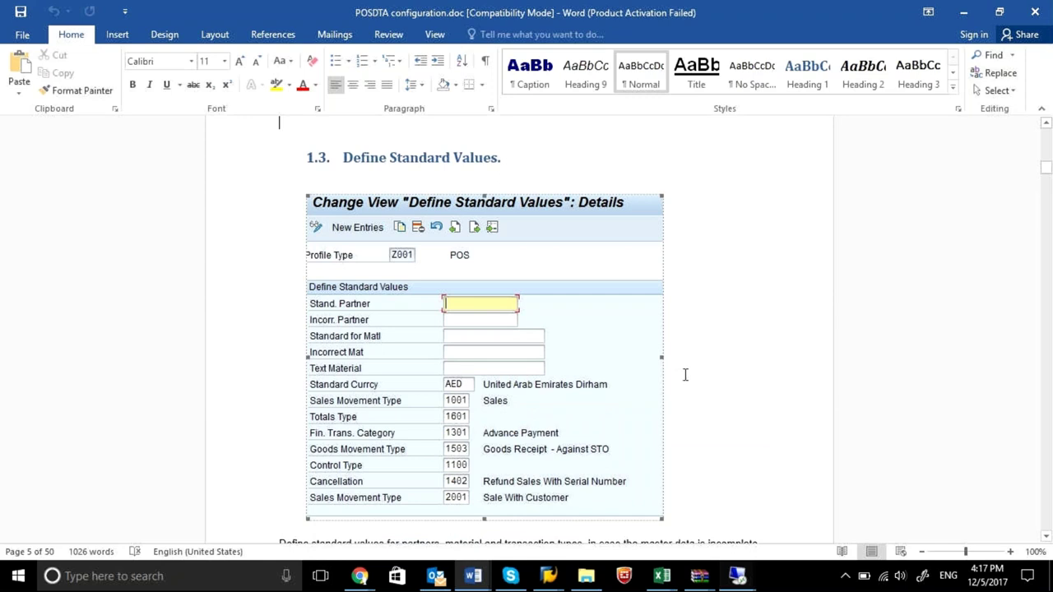
mouse_move(736, 587)
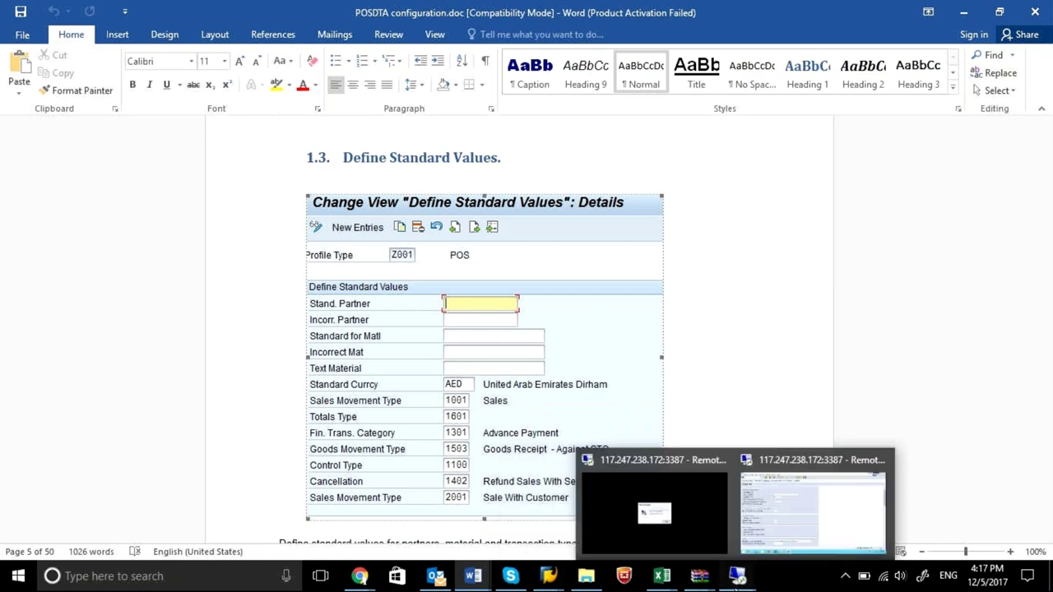
Switch back to the remote SAP session, leave the general settings and open the Define Standard Values activity
left_click(757, 526)
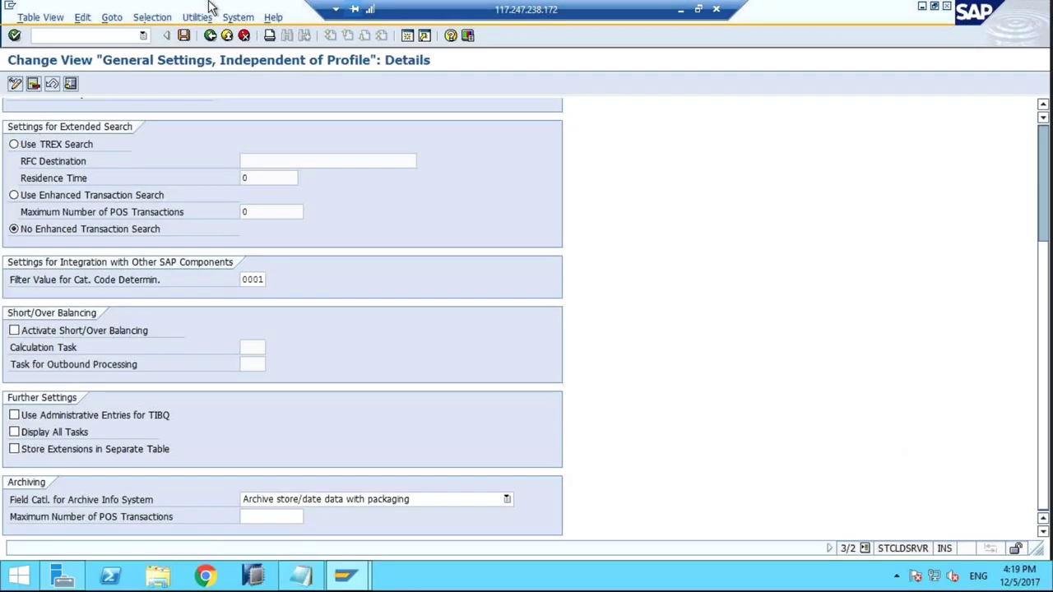
left_click(211, 38)
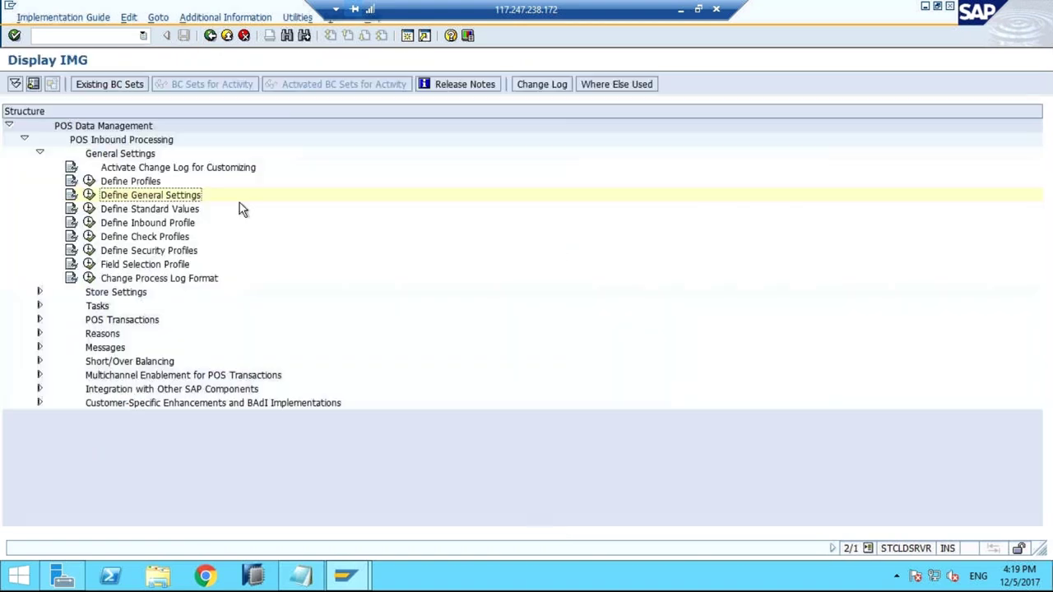
left_click(89, 209)
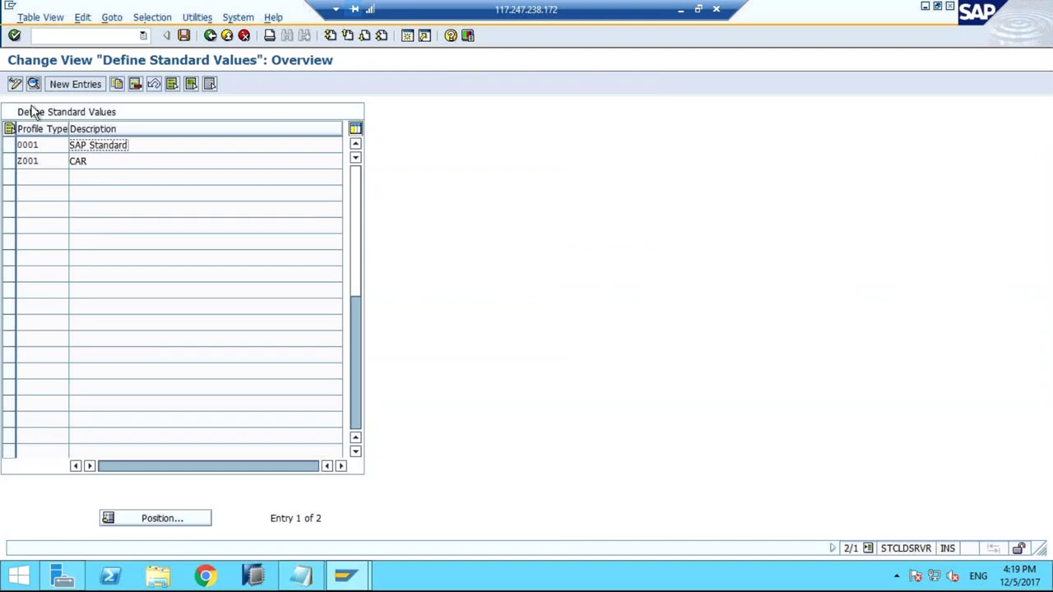
left_click(102, 161)
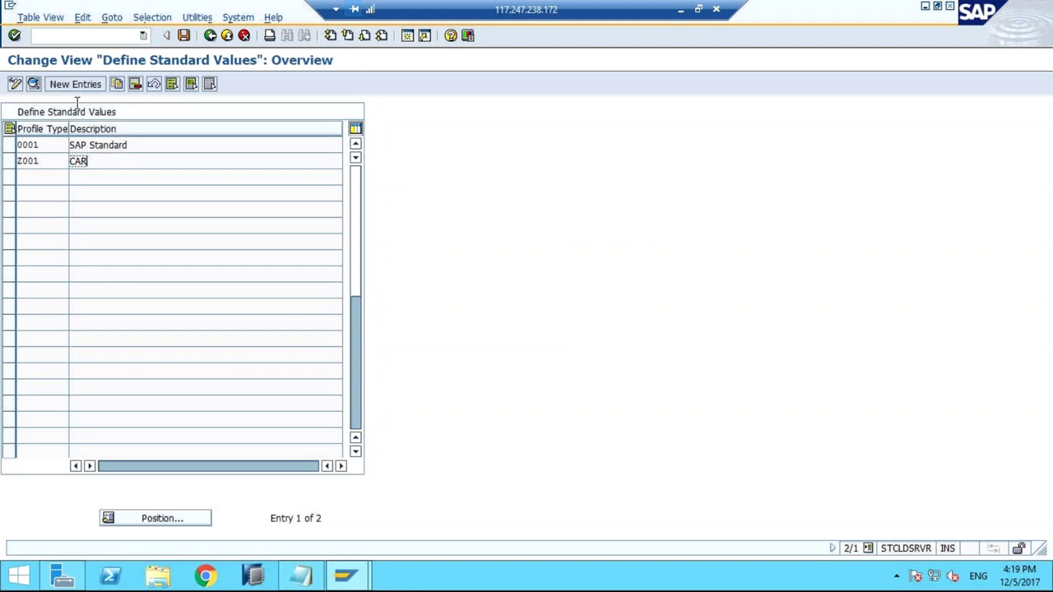
Copy the standard values of profile type 0001 SAP Standard to profile type Y001
left_click(10, 145)
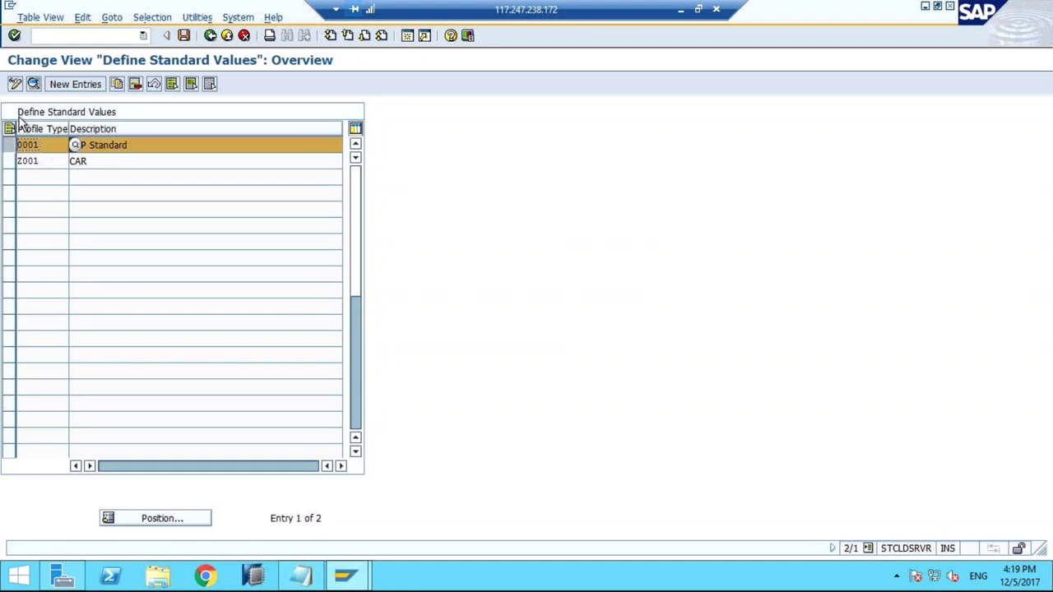
left_click(118, 84)
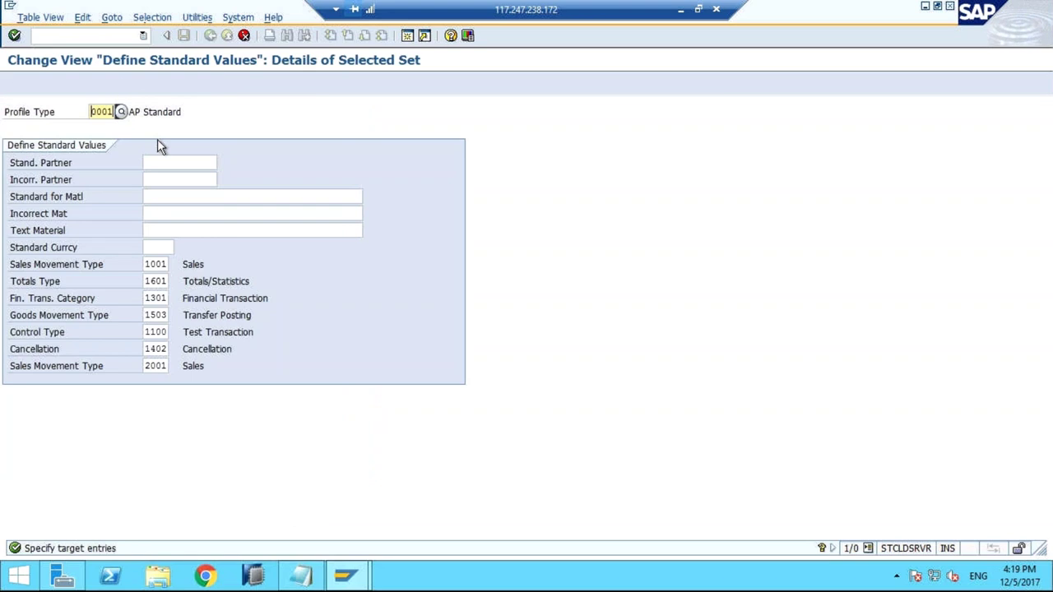
key("BackSpace")
type("y00")
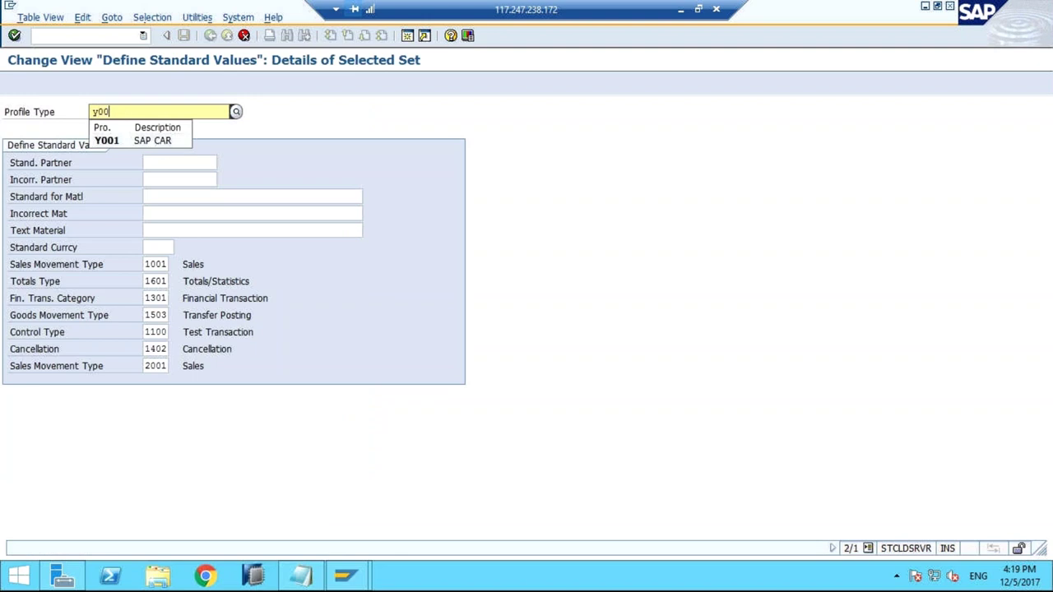
left_click(130, 144)
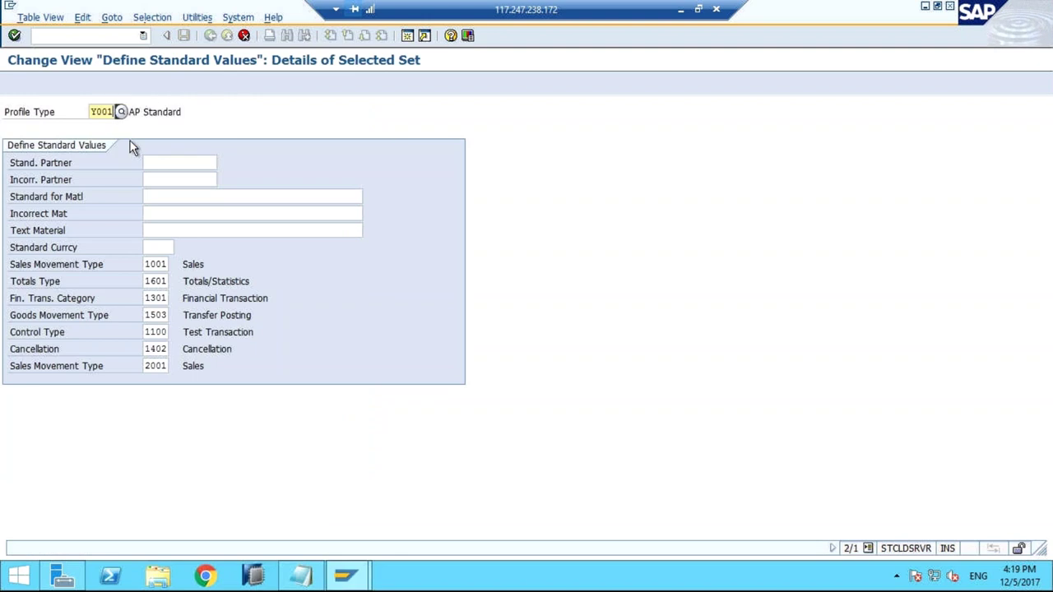
key("Return")
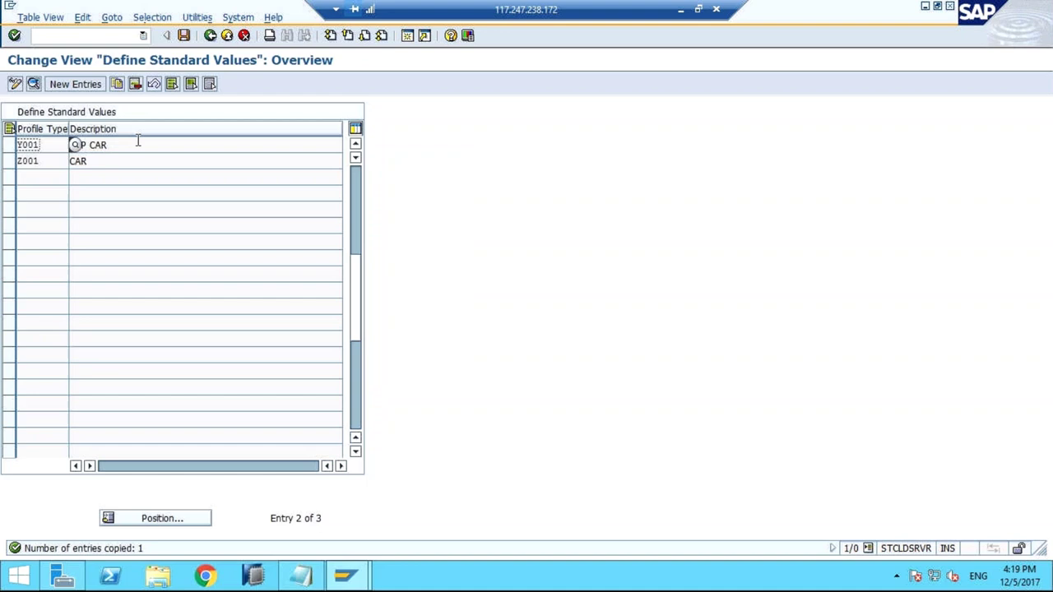
Open the Y001 standard values and examine the sales, financial and goods movement transaction types copied from the standard profile
double_click(137, 143)
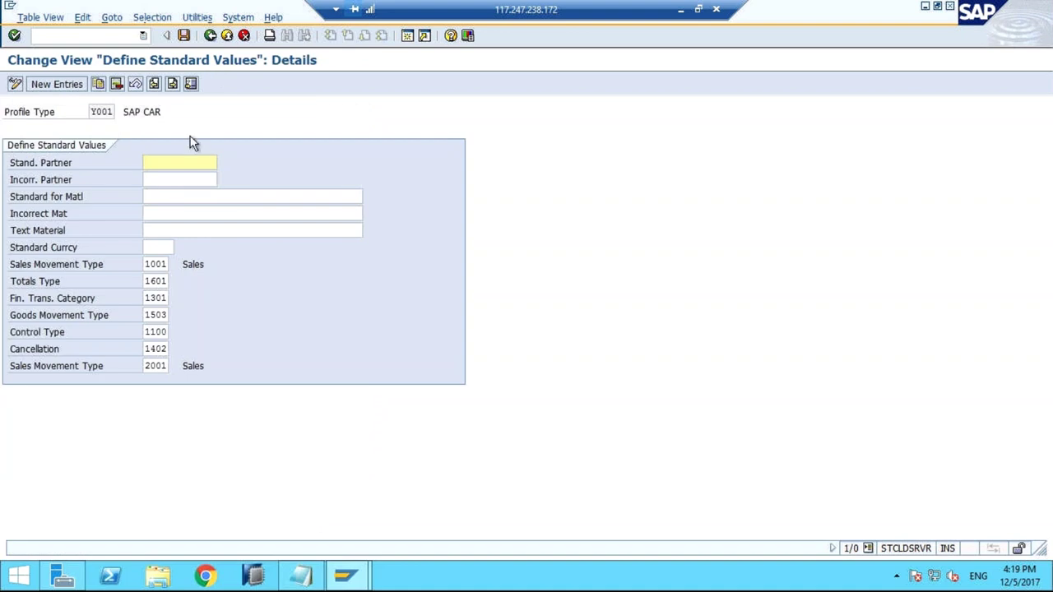
left_click(167, 264)
left_click_drag(147, 263, 170, 264)
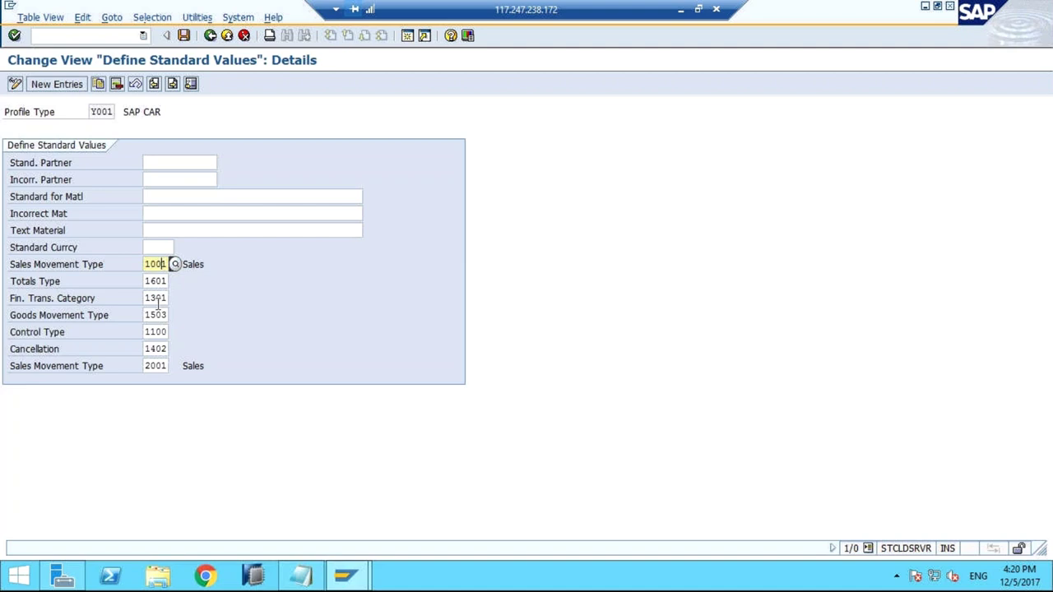
left_click(156, 315)
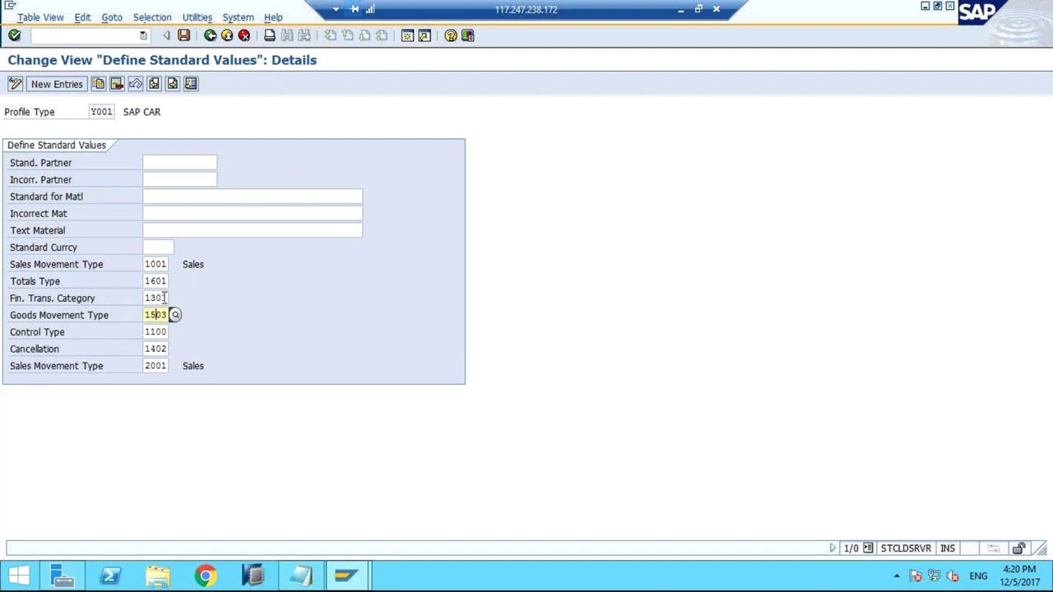
left_click(164, 298)
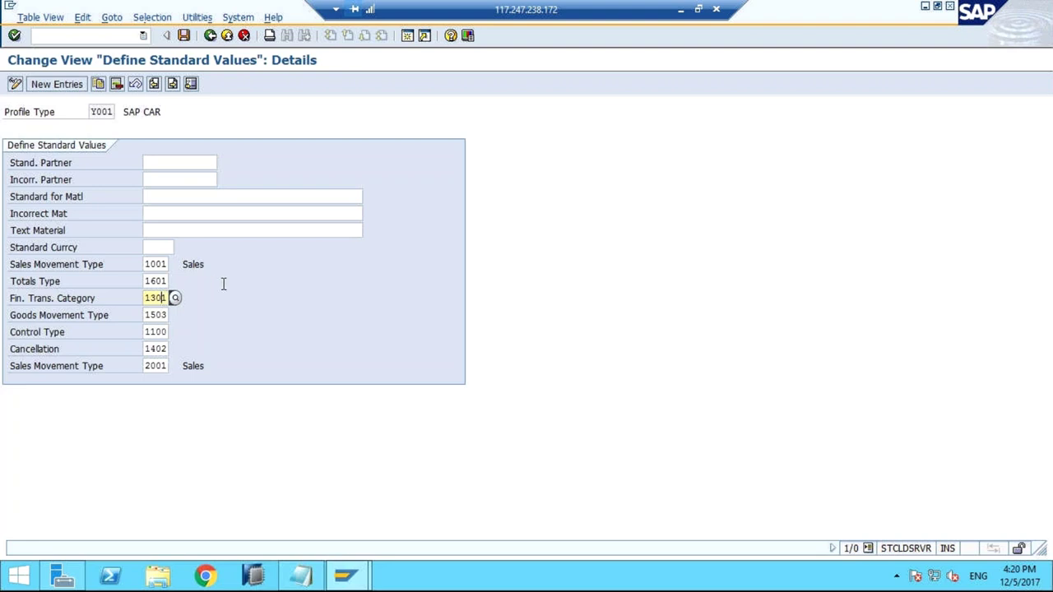
left_click(153, 264)
left_click(154, 299)
left_click(156, 315)
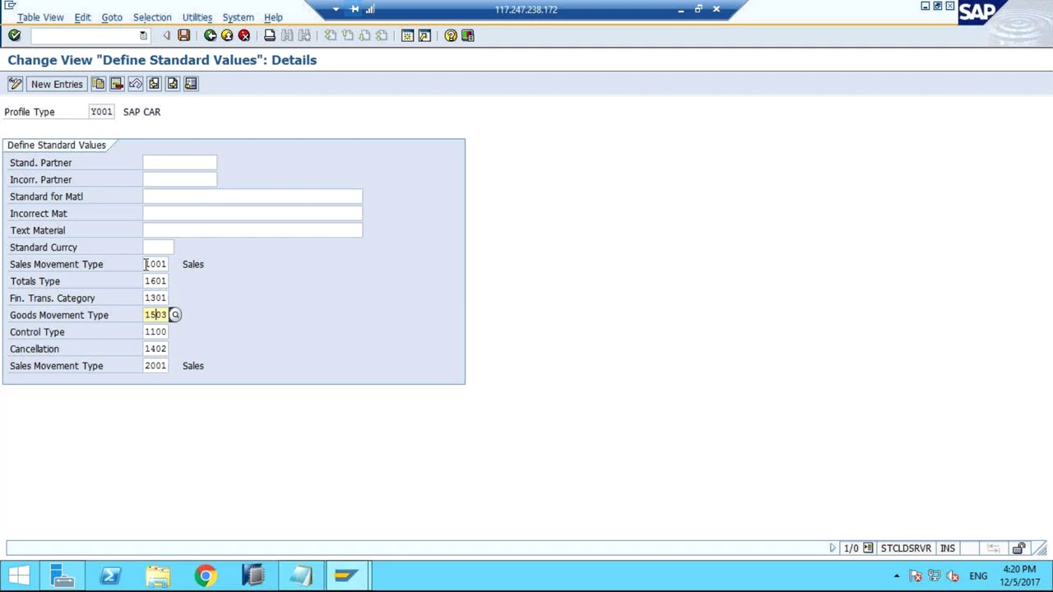
Switch to the GoToMeeting session in Chrome to exit it, and return to the remote SAP session
left_click(680, 11)
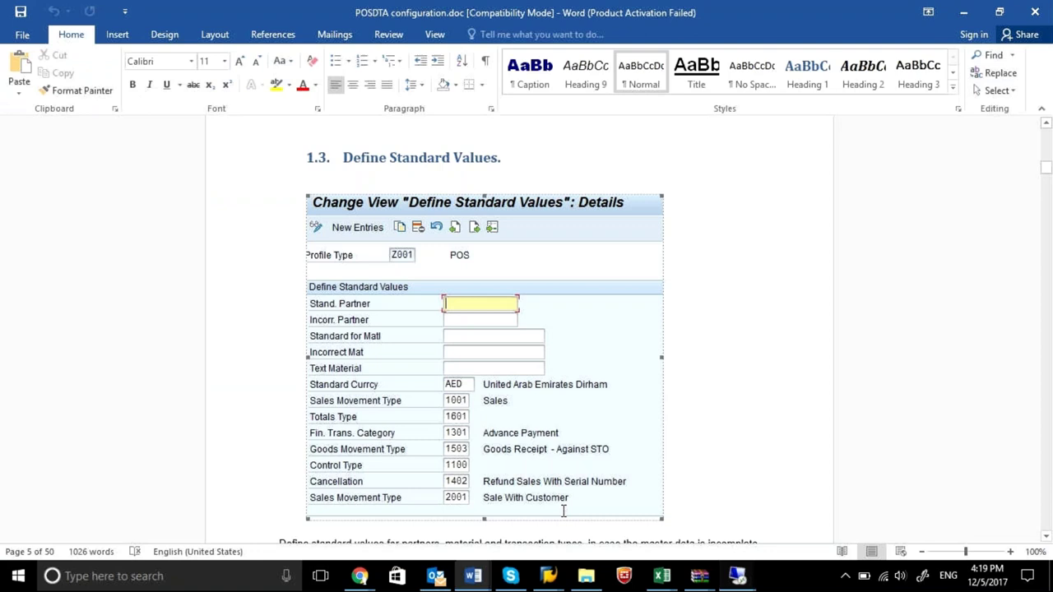
mouse_move(350, 586)
left_click(290, 536)
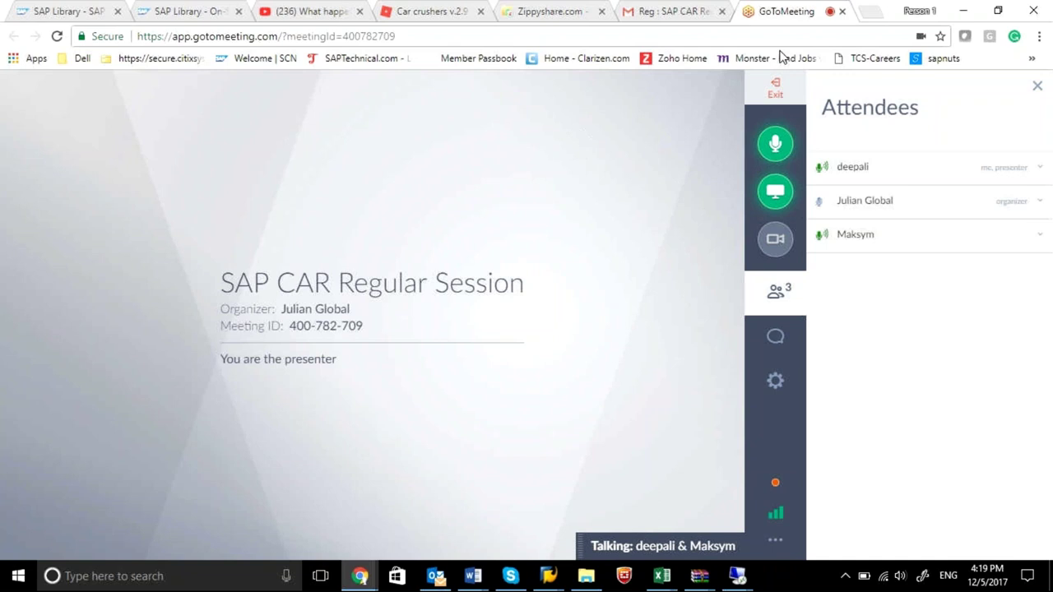
left_click(775, 92)
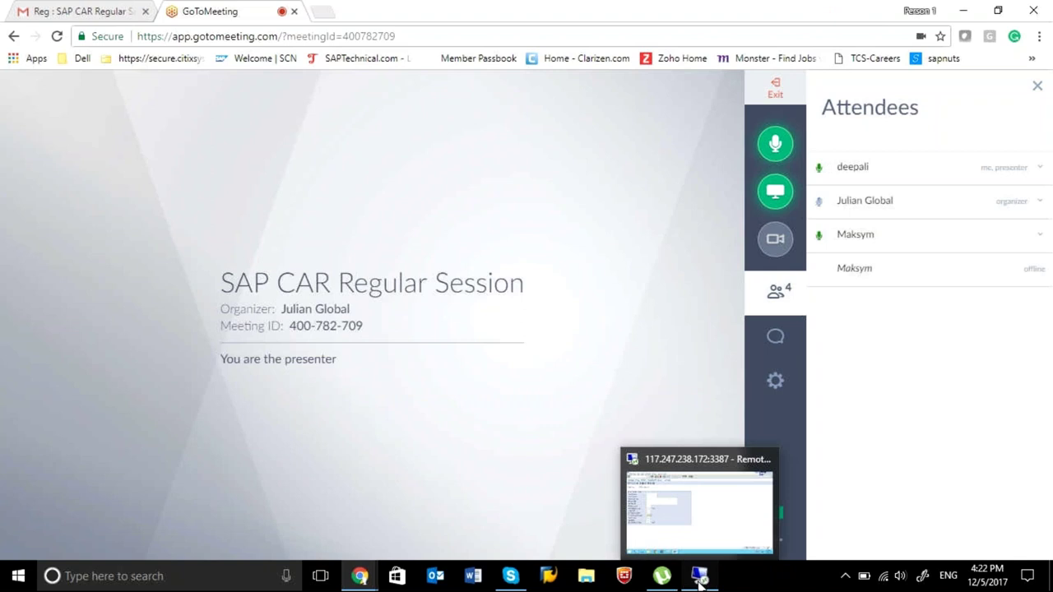
left_click(699, 578)
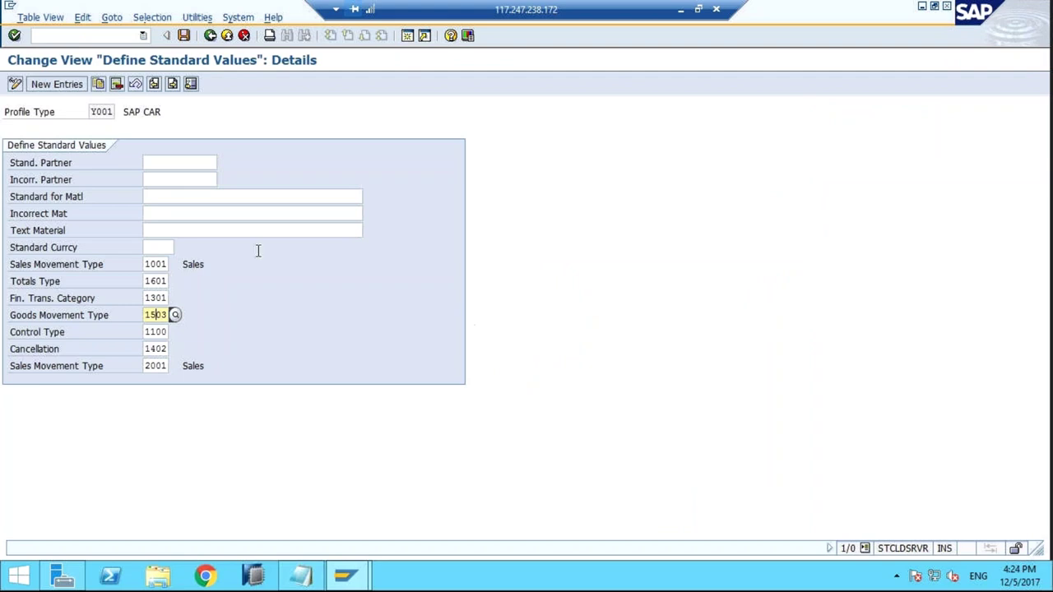
Review the Sales Movement Type, Fin. Trans. Category and Goods Movement Type entries of profile Y001 once more
left_click(169, 263)
double_click(167, 264)
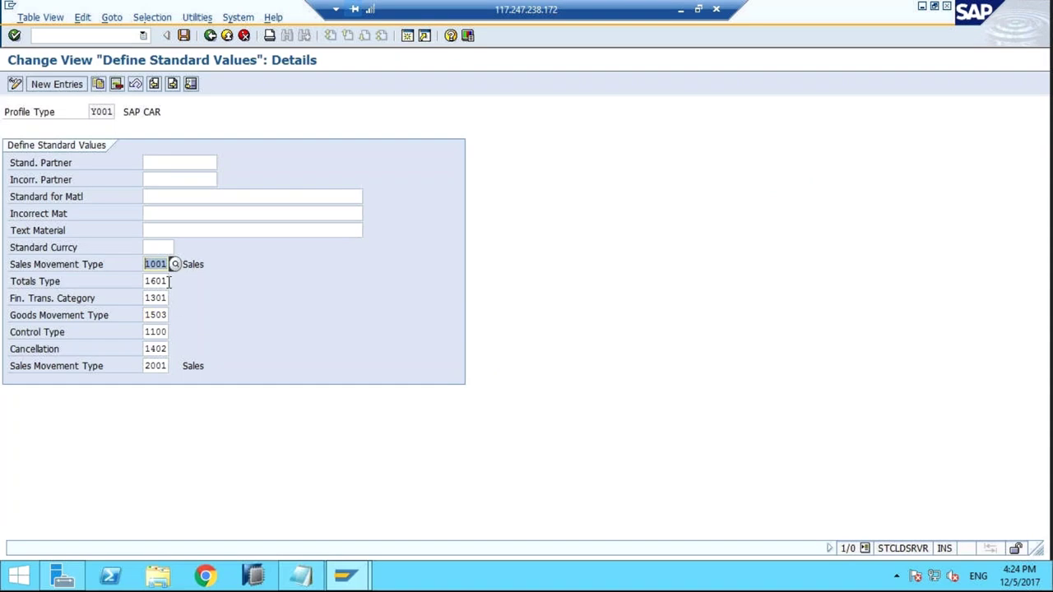
left_click(167, 298)
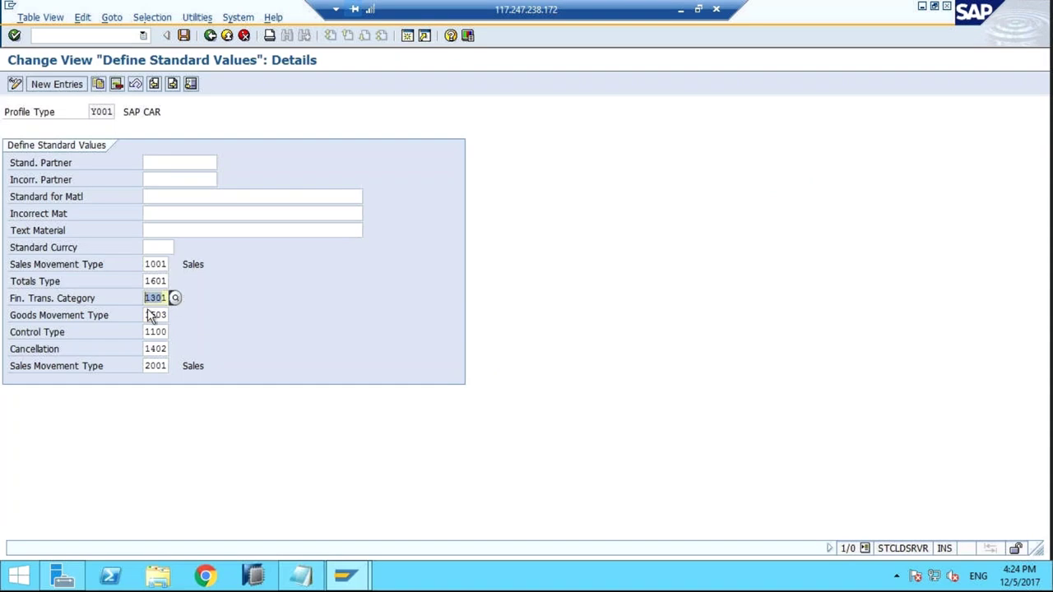
left_click(153, 315)
double_click(153, 315)
left_click(202, 316)
left_click(161, 314)
key("shift+End")
left_click(219, 309)
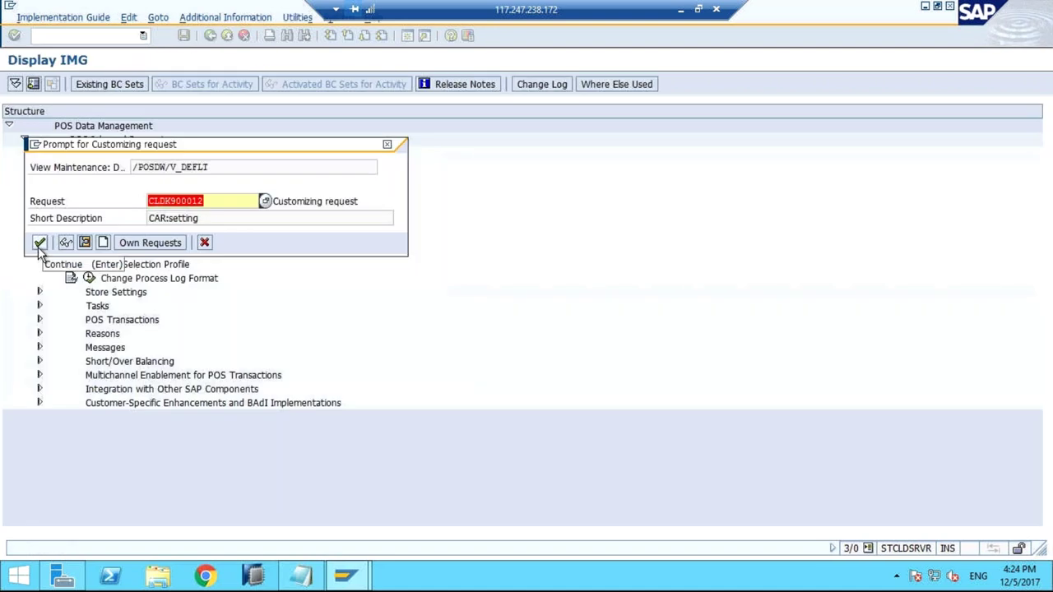
Save the Y001 standard values under customizing request CLDK900012 and return to the IMG structure
left_click(37, 247)
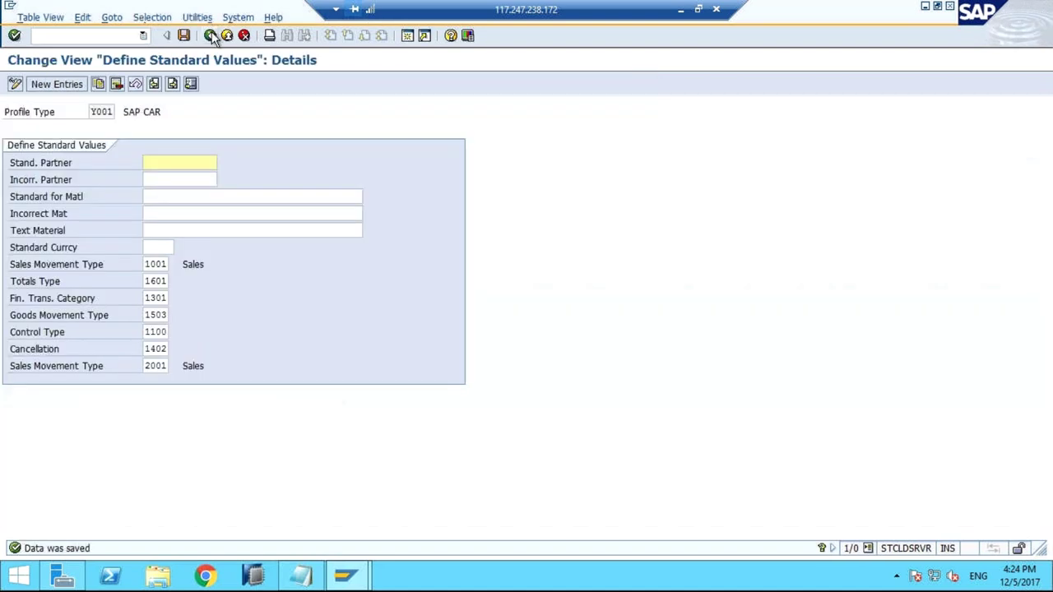
left_click(210, 35)
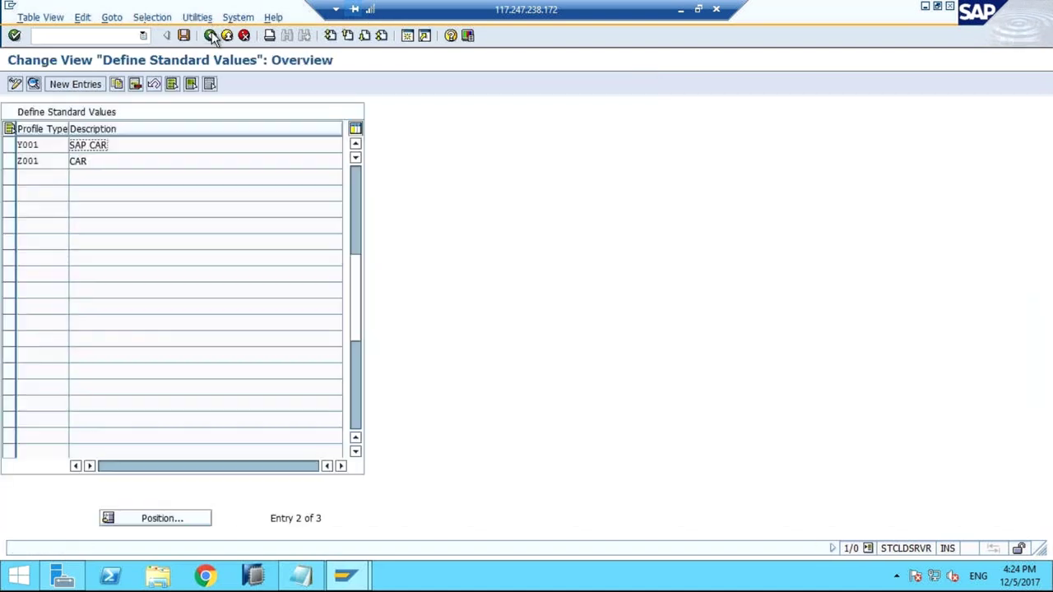
left_click(211, 36)
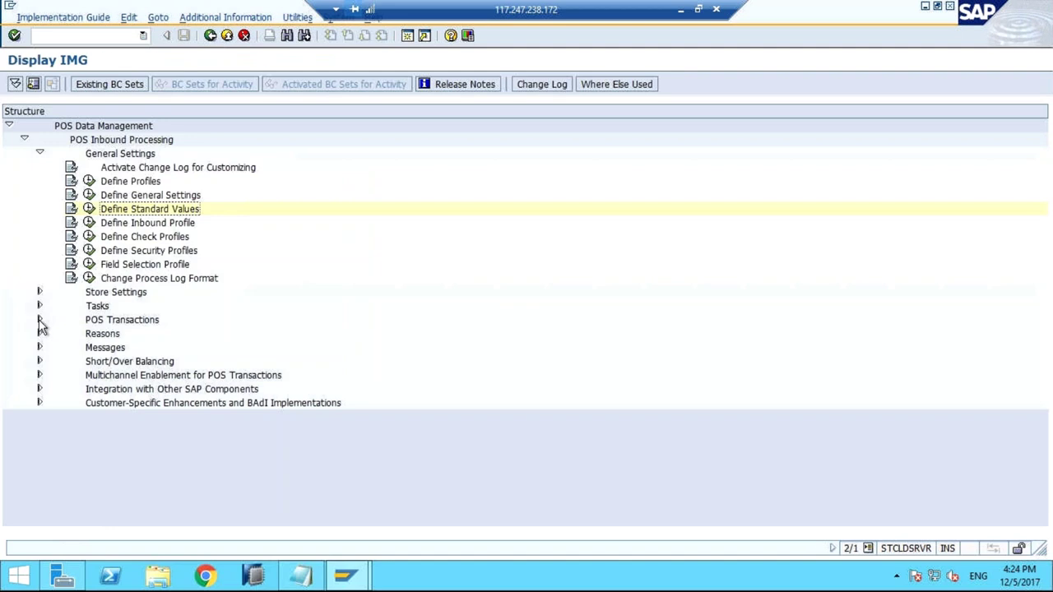
Expand POS Transactions and Tasks, view the entries of Define Task Group, and collapse the Tasks node again
left_click(40, 320)
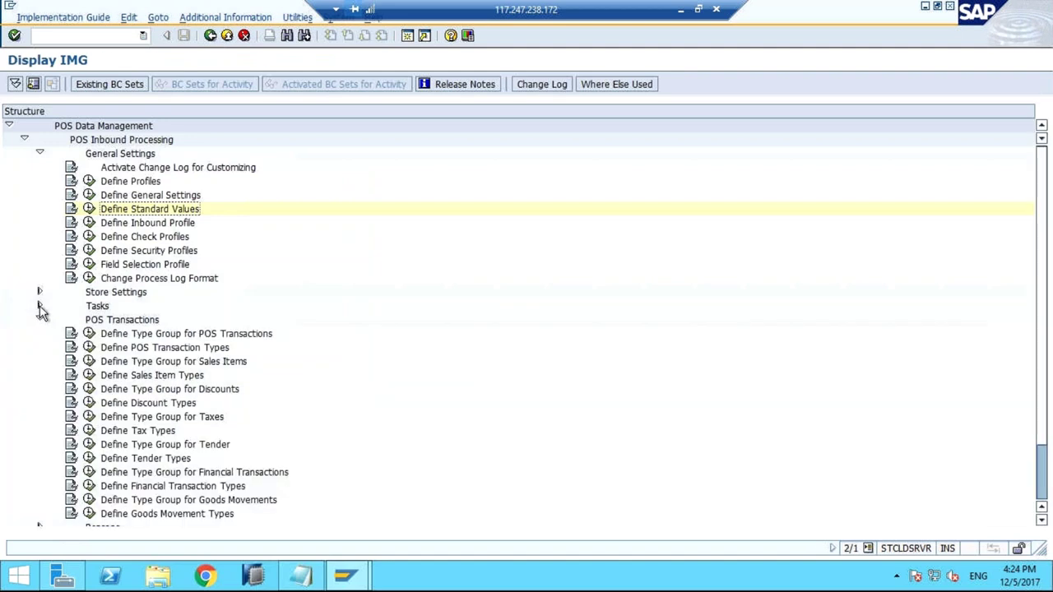
left_click(40, 306)
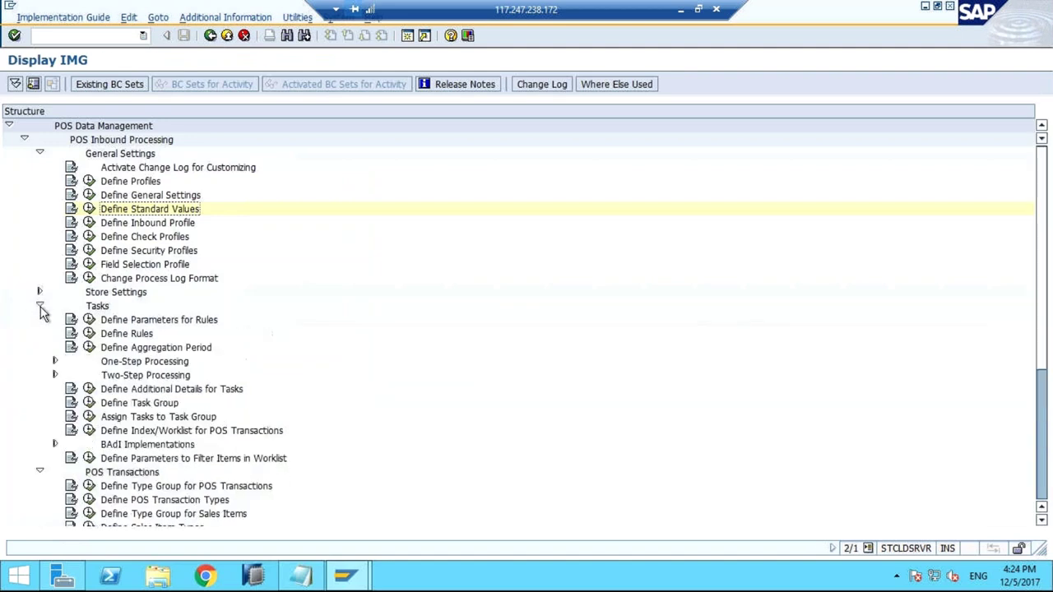
left_click(90, 404)
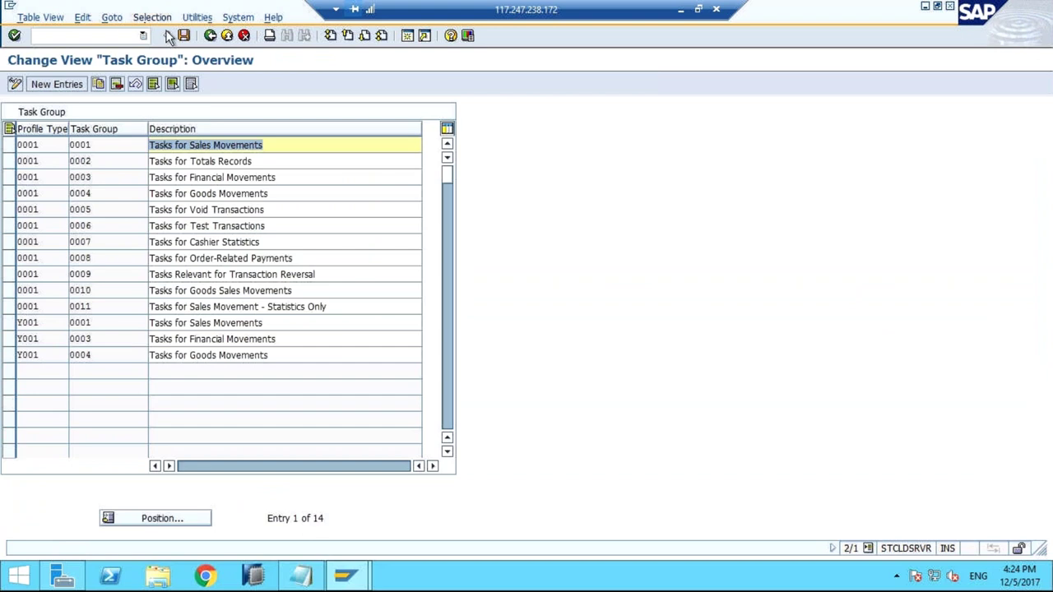
left_click(210, 36)
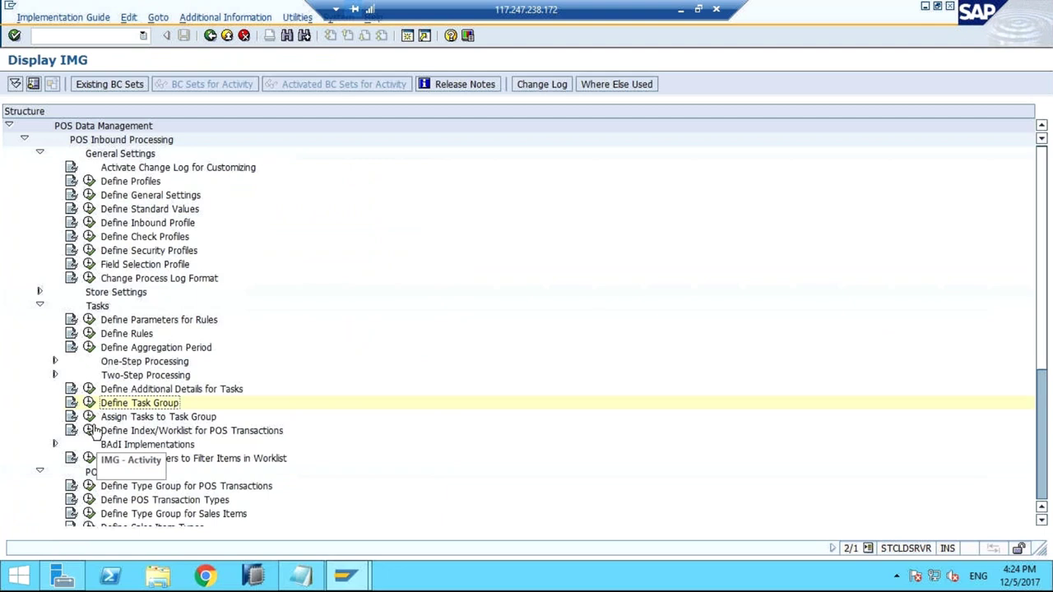
left_click(40, 305)
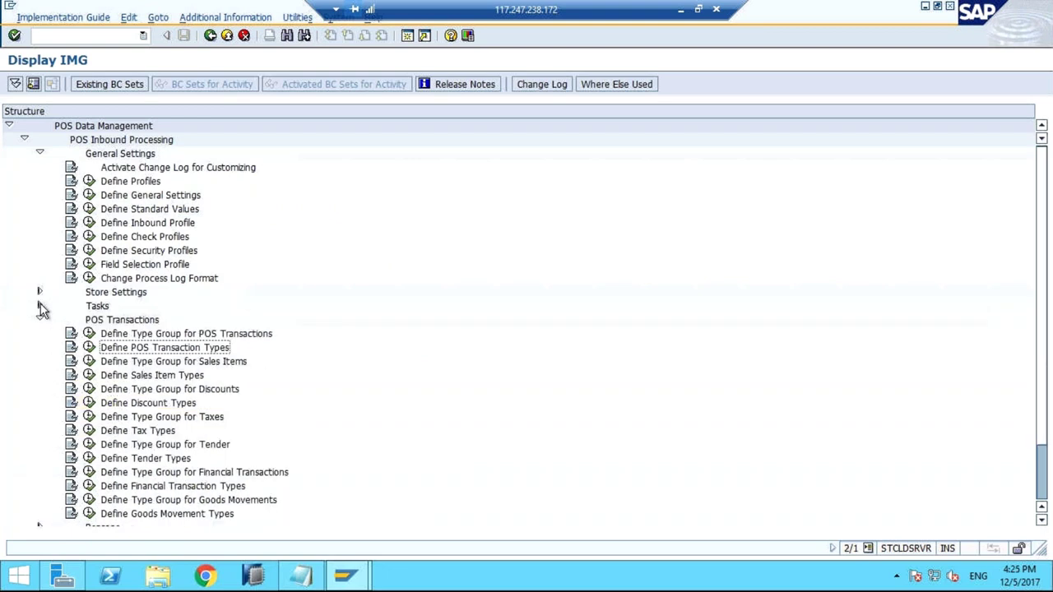
Open Define POS Transaction Types and examine the profile 0001 categories from sales type 1001 to the financial types such as 1303
left_click(90, 347)
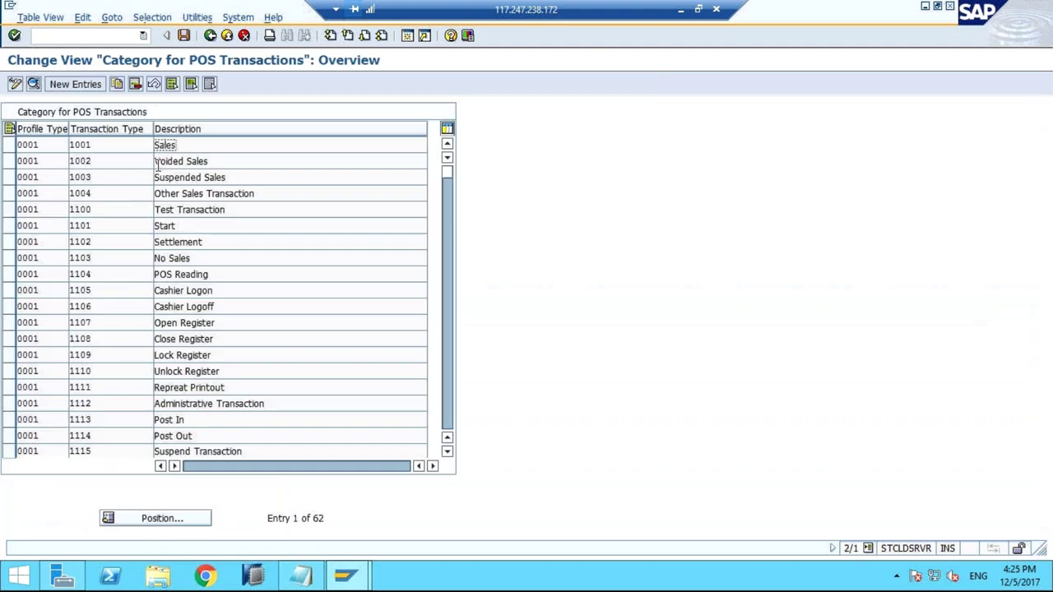
left_click_drag(127, 144, 63, 146)
left_click(448, 452)
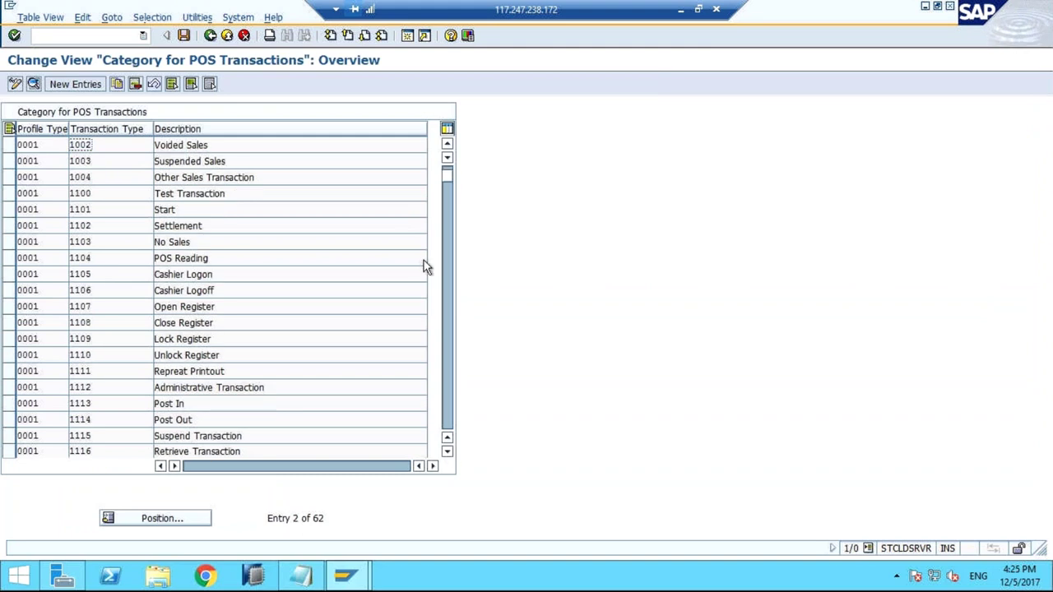
left_click_drag(449, 181, 450, 187)
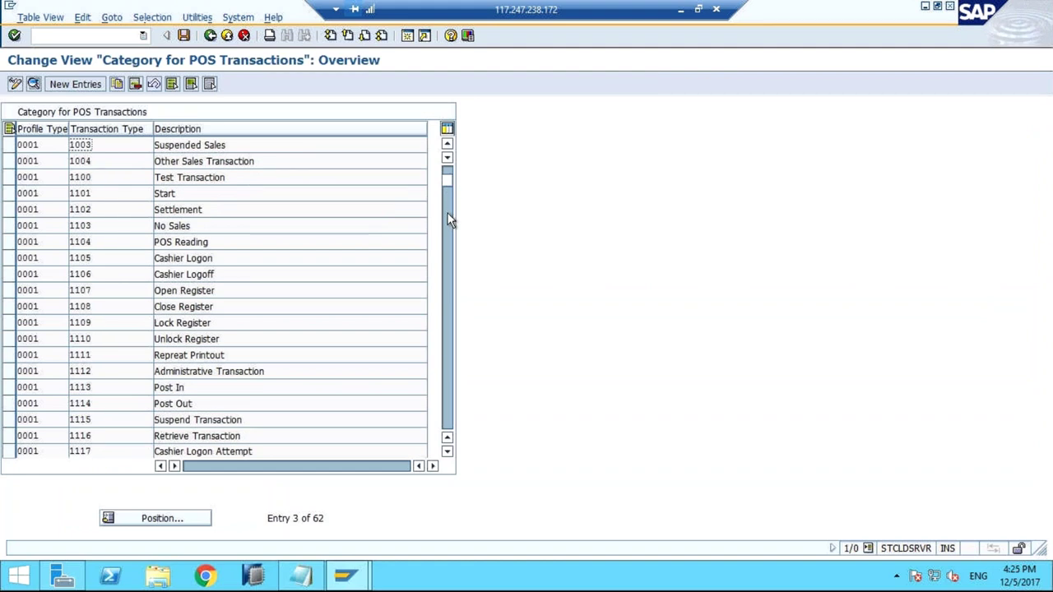
left_click(449, 220)
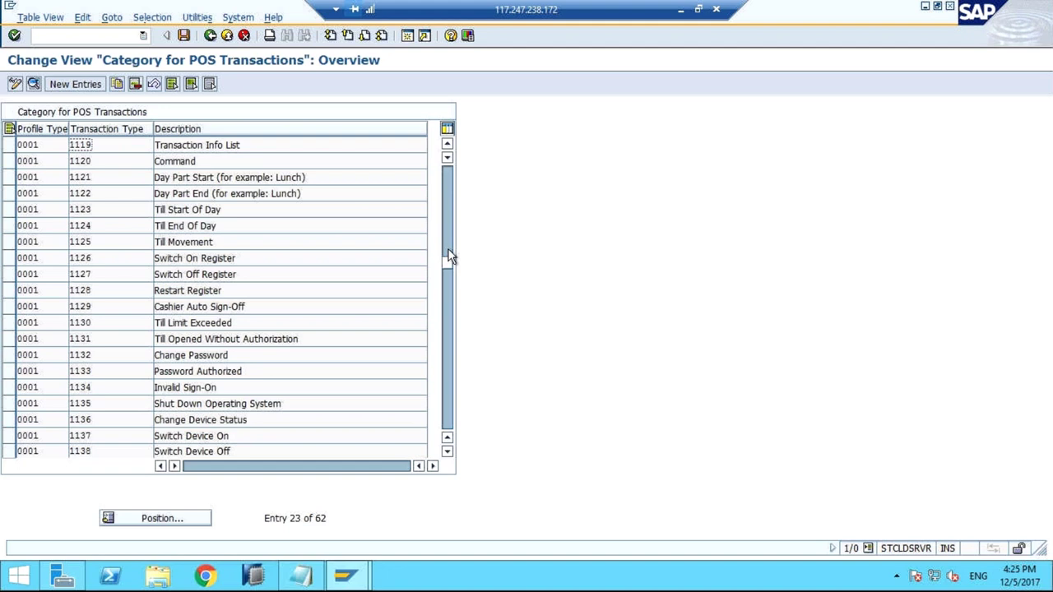
left_click_drag(450, 258, 457, 303)
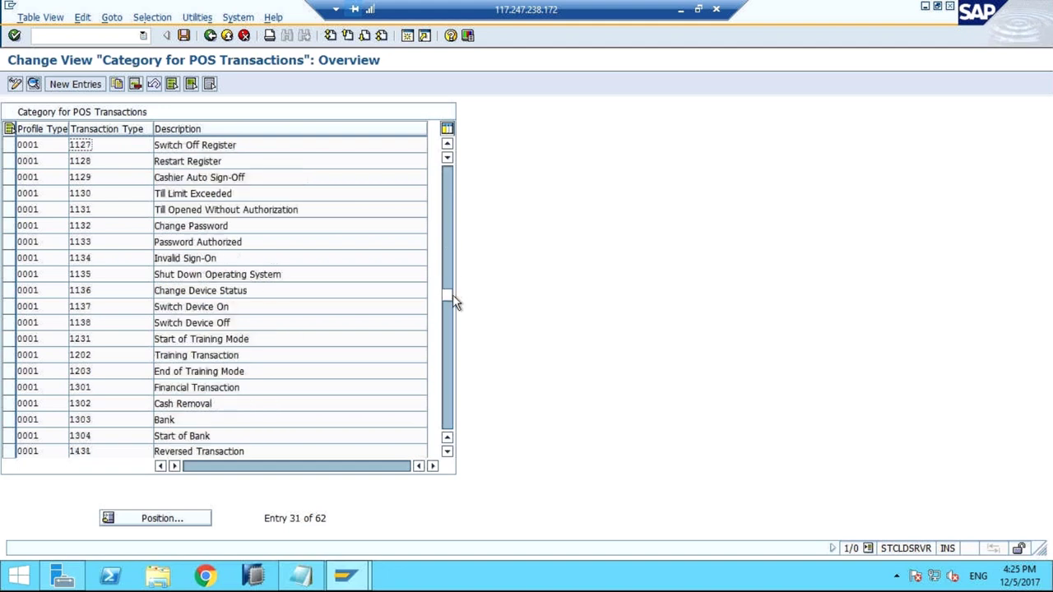
left_click(78, 419)
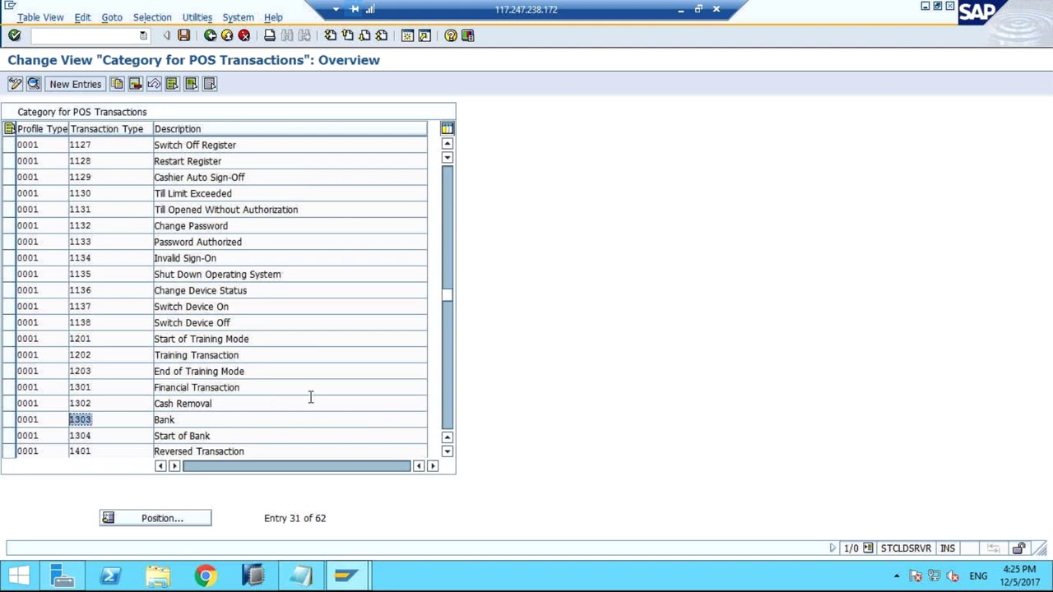
Examine the remaining profile 0001 transaction types from Start of Bank 1304 to Tax Totals 1604 and return to the IMG structure
left_click(12, 437)
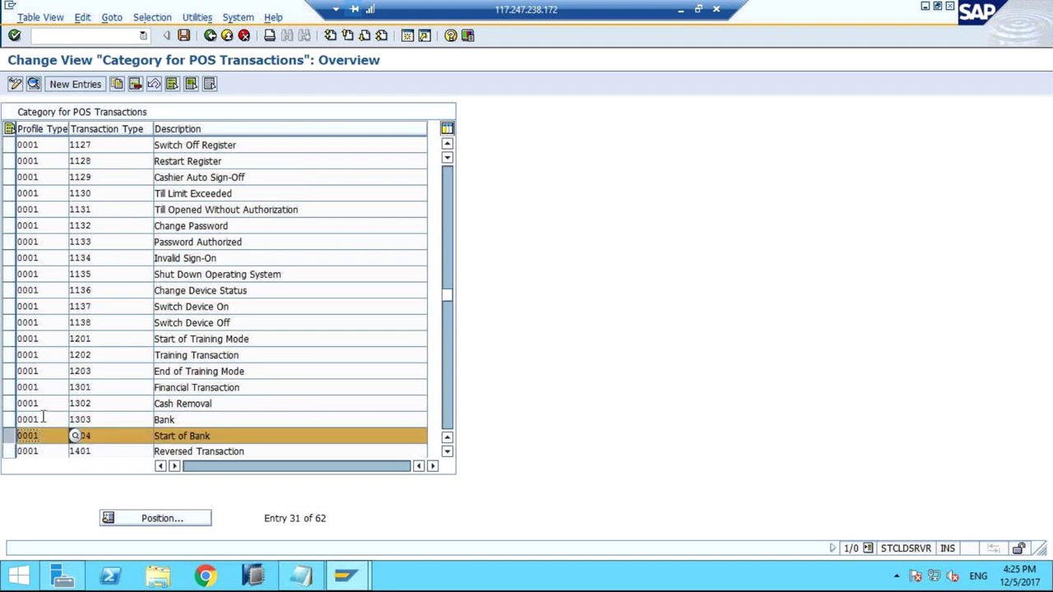
left_click(11, 438)
left_click(12, 441)
left_click(12, 442)
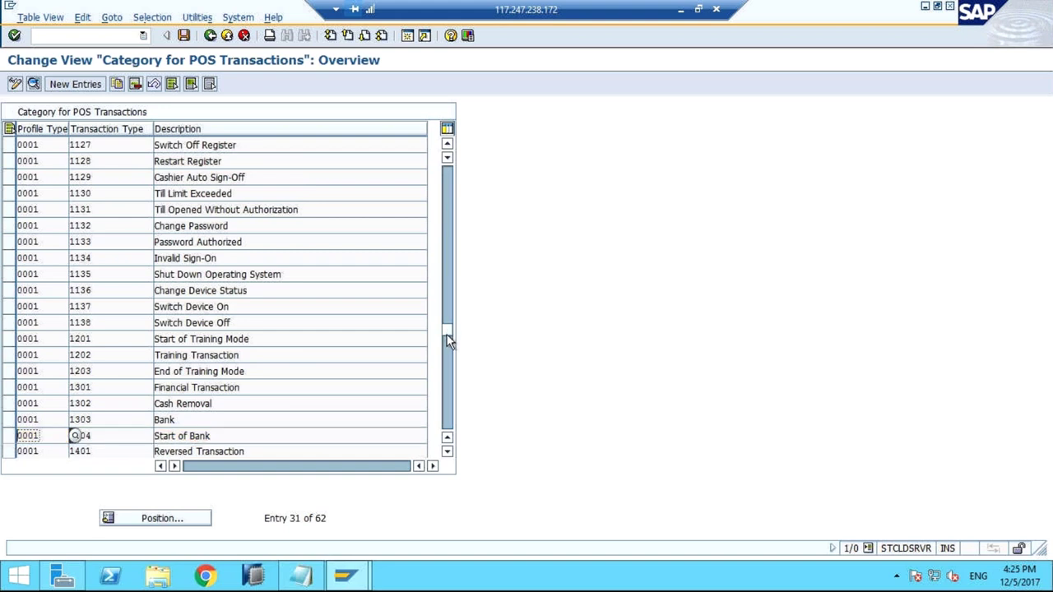
scroll(449, 341, "down", 3)
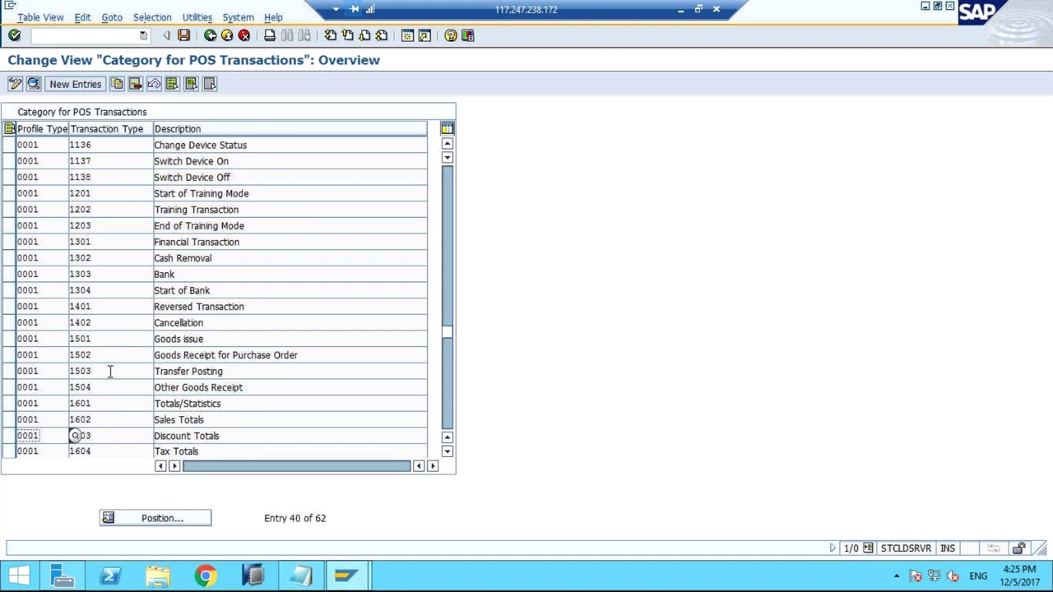
left_click(211, 37)
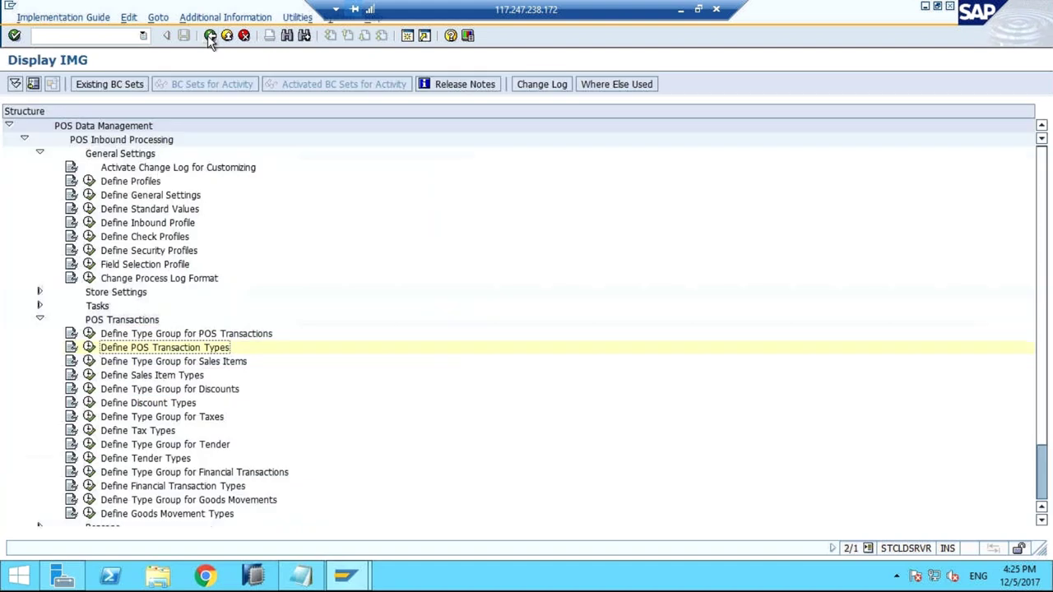
Open the Y001 standard values, check the Sales Movement Type and Standard Currcy fields, and return to the IMG structure
left_click(89, 211)
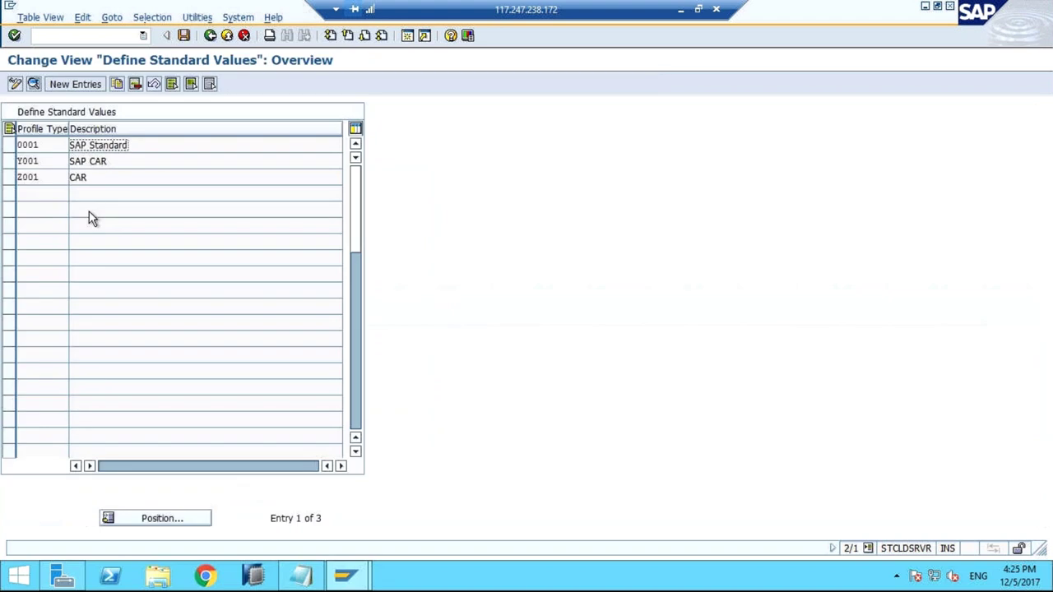
double_click(97, 160)
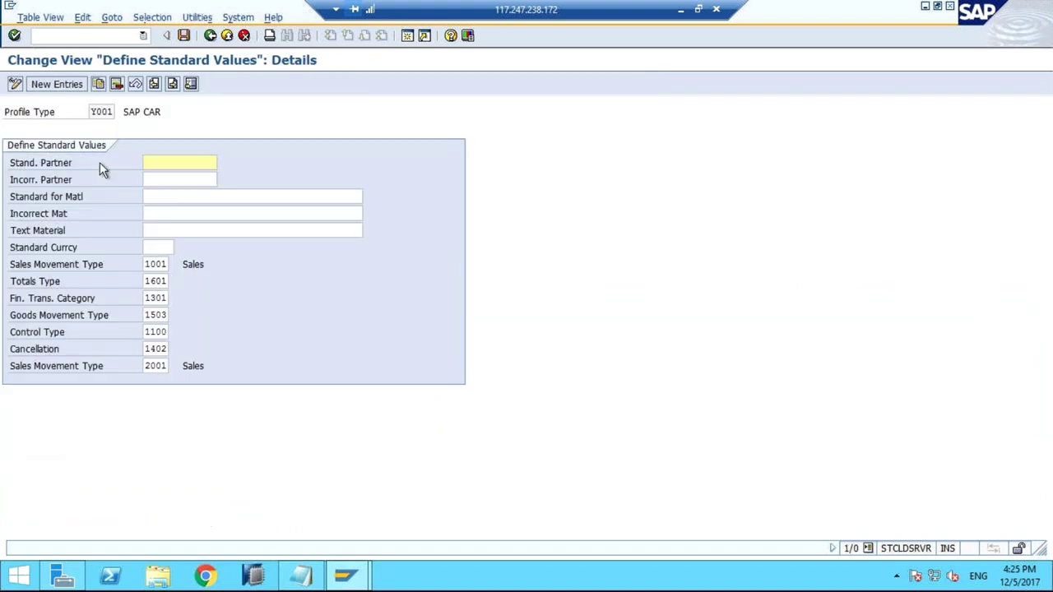
double_click(165, 264)
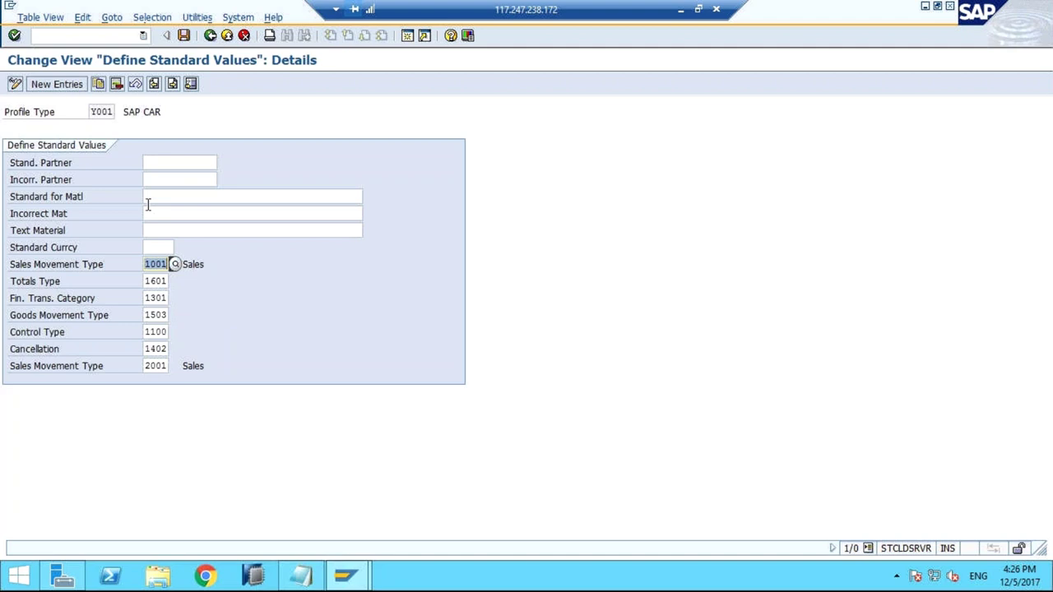
left_click(153, 248)
left_click(210, 37)
left_click(210, 36)
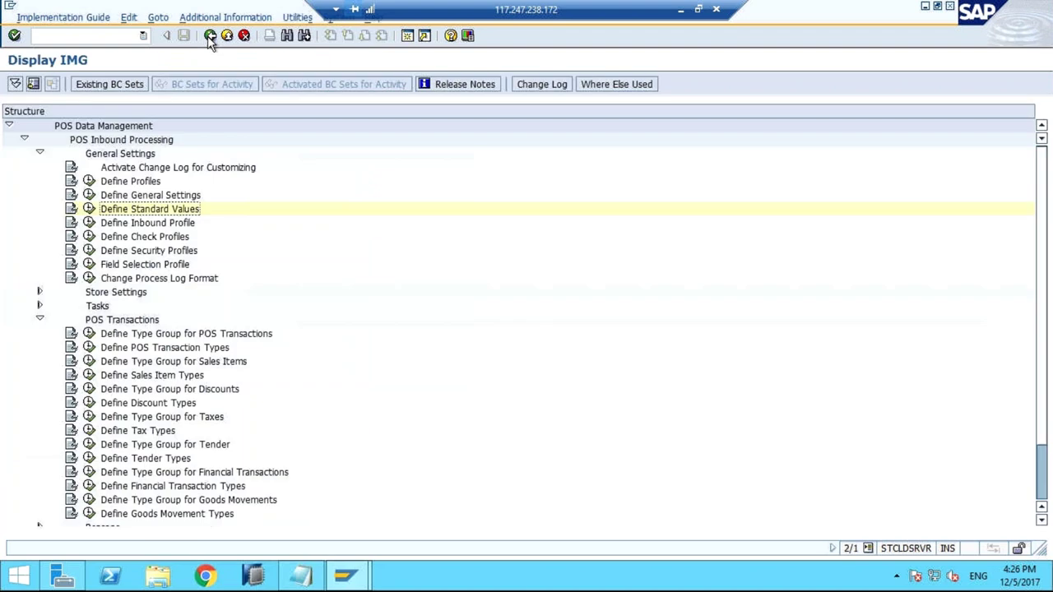
Check the currency of profile Y001 in Define Profiles and return to the IMG structure
left_click(88, 181)
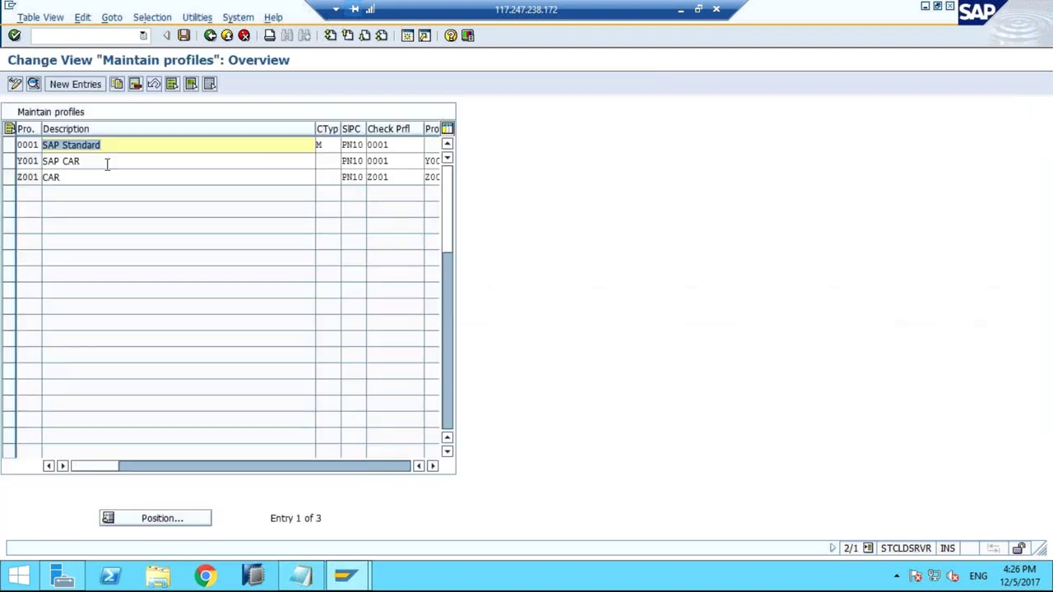
double_click(107, 164)
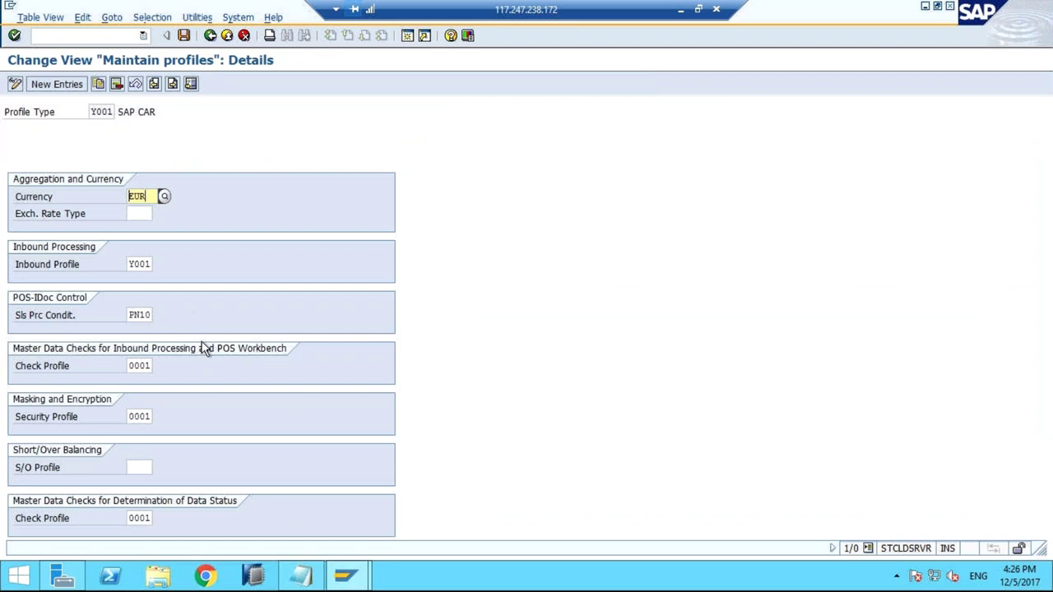
double_click(149, 196)
left_click(210, 37)
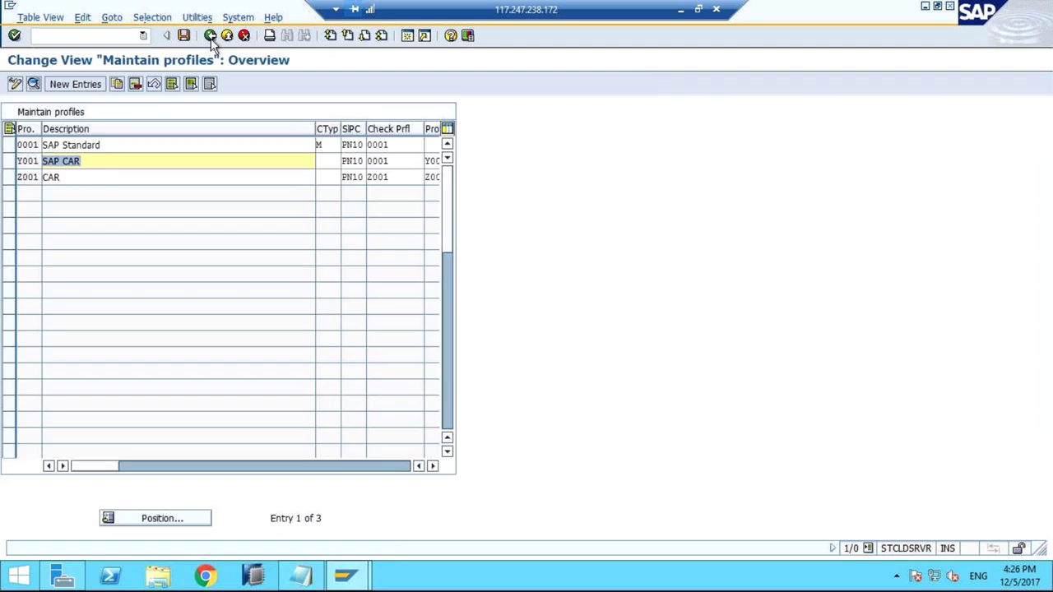
left_click(210, 36)
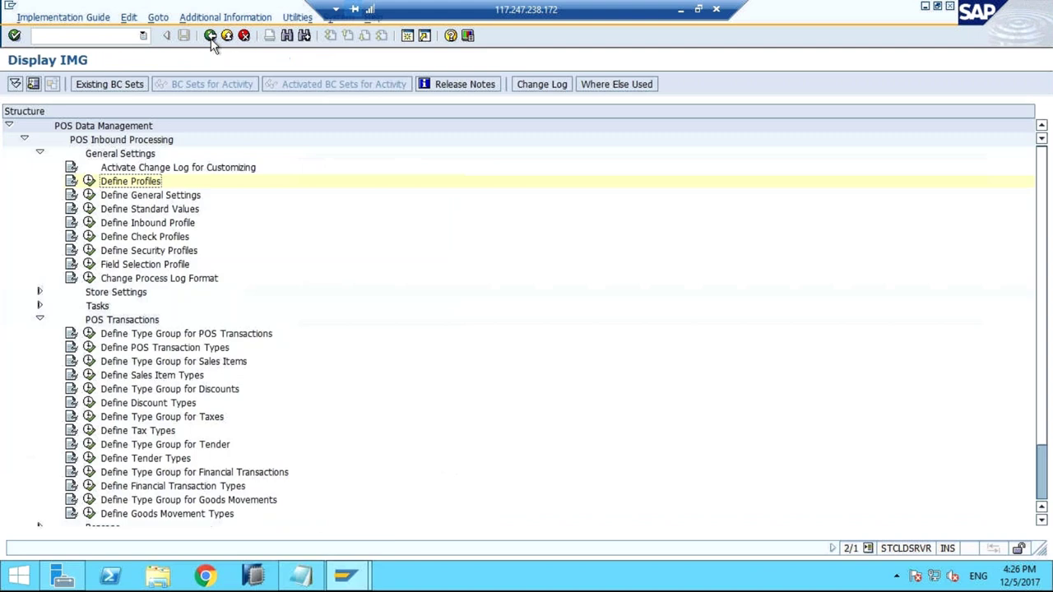
Set the standard currency of profile Y001 to EUR in Define Standard Values and save it under customizing request CLDK900012
left_click(88, 208)
double_click(112, 162)
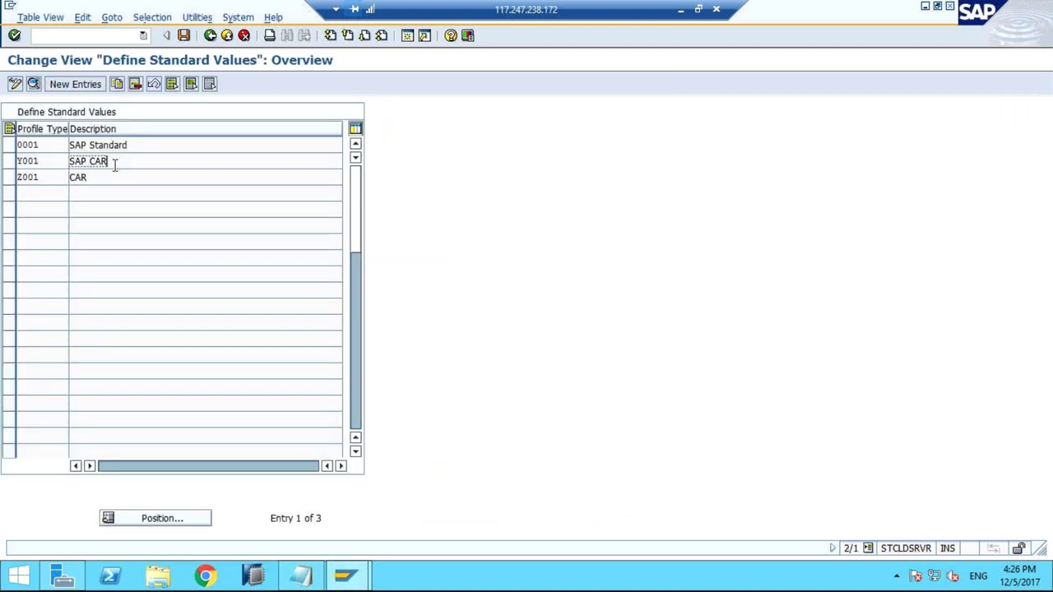
left_click(158, 247)
type("EUR")
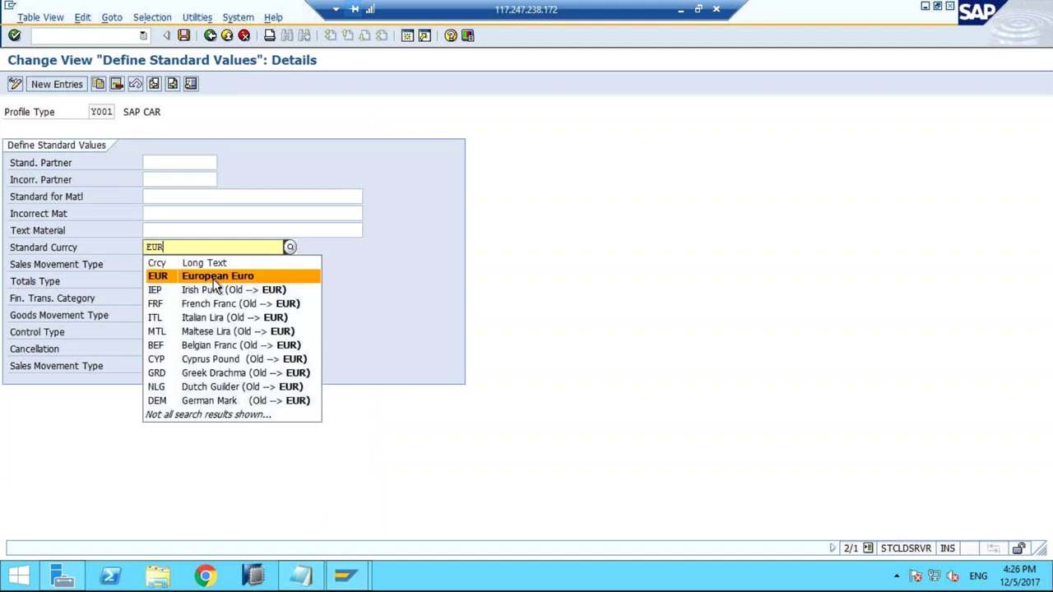
left_click(214, 275)
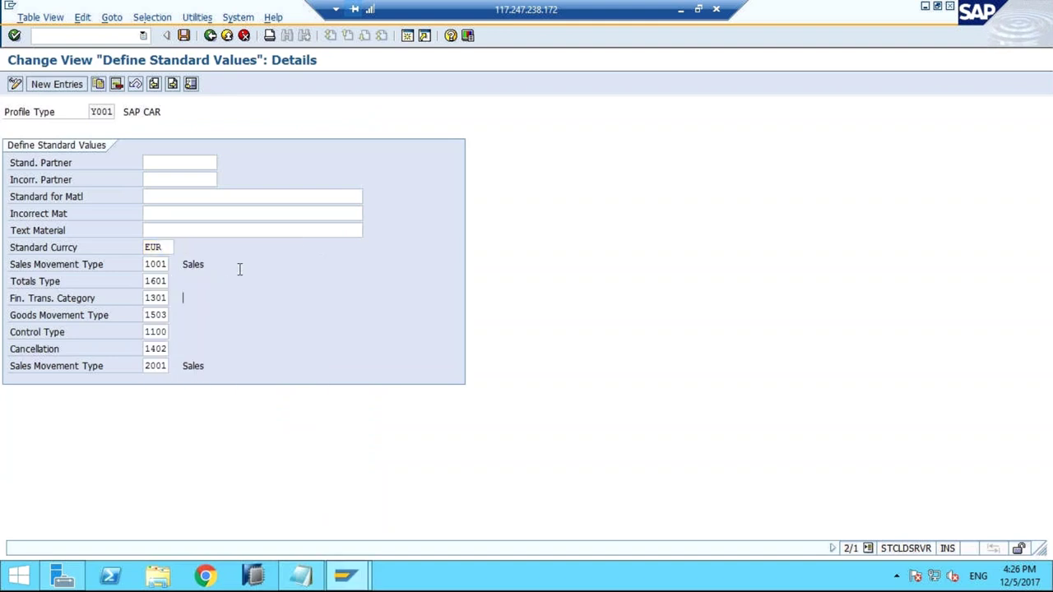
left_click(184, 35)
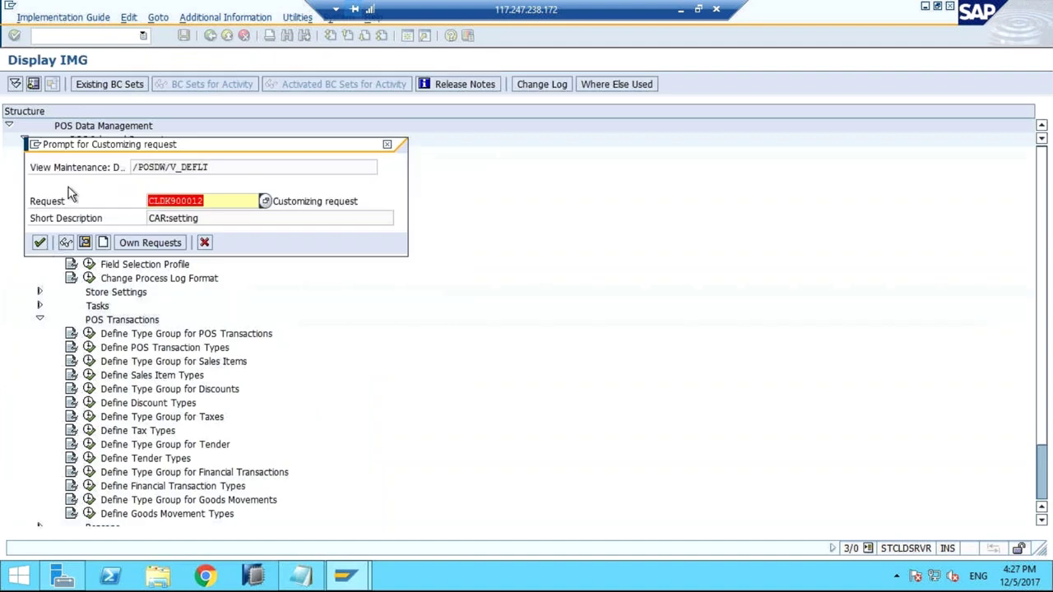
left_click(39, 242)
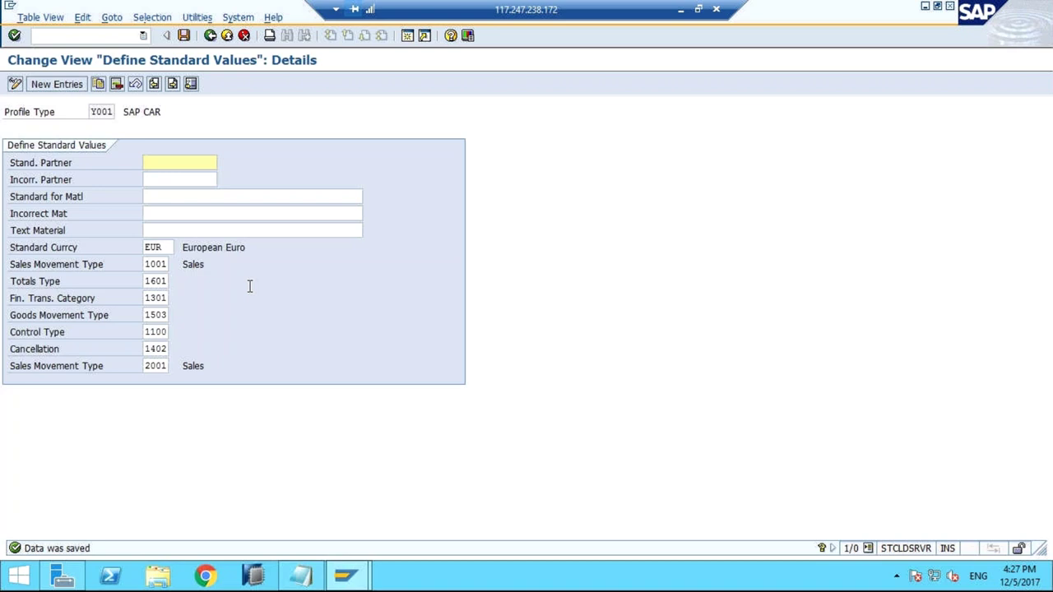
Review the partner, material and Sales Movement Type fields of the Y001 standard values and return to the IMG structure
left_click(209, 180)
left_click(209, 196)
left_click(211, 213)
left_click(217, 230)
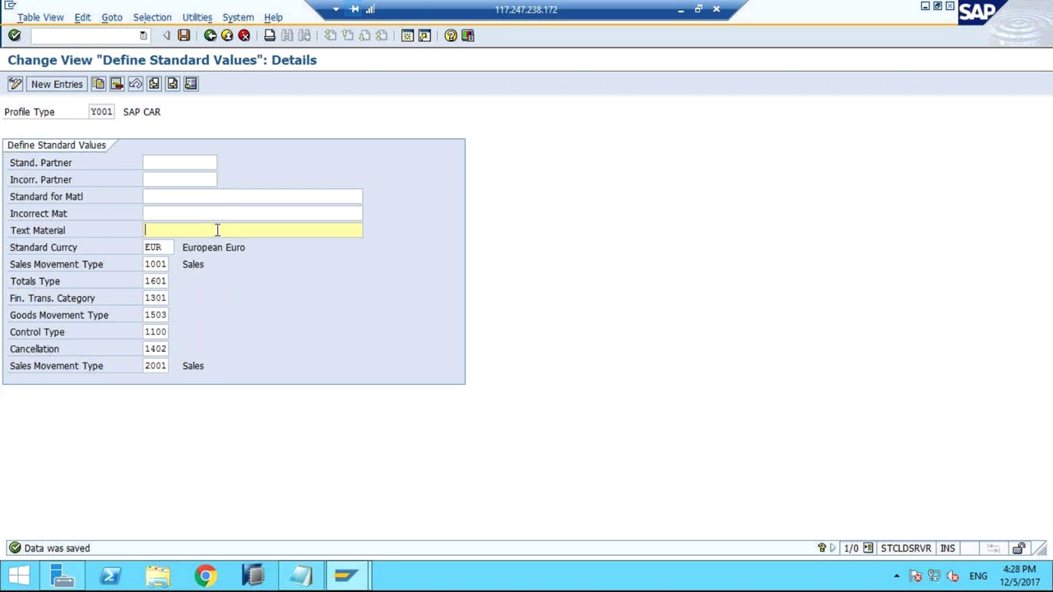
left_click(214, 163)
left_click(209, 180)
left_click(209, 199)
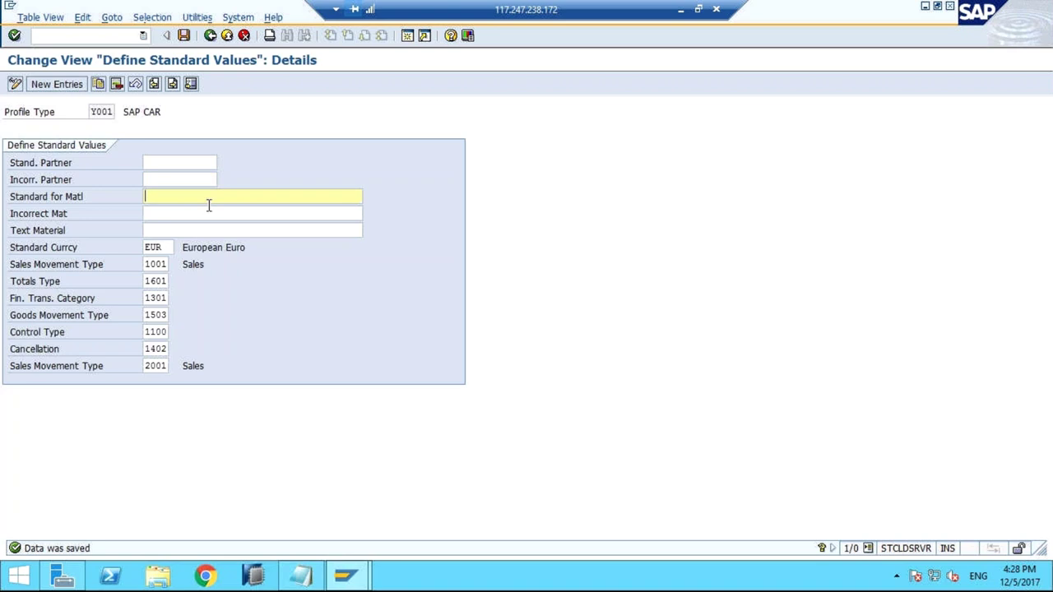
left_click(209, 215)
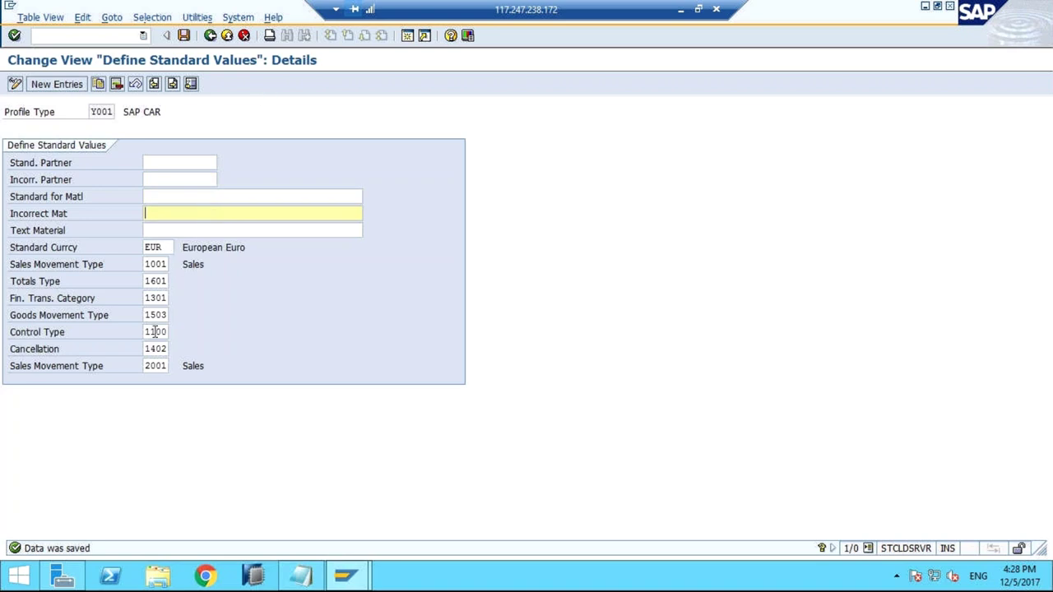
left_click(165, 264)
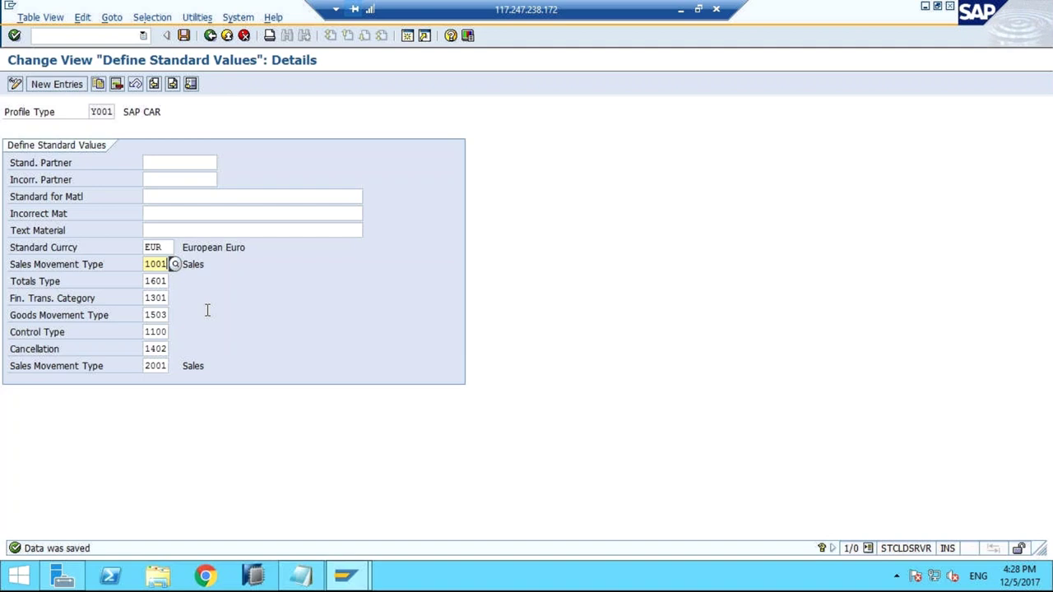
left_click(210, 36)
left_click(210, 36)
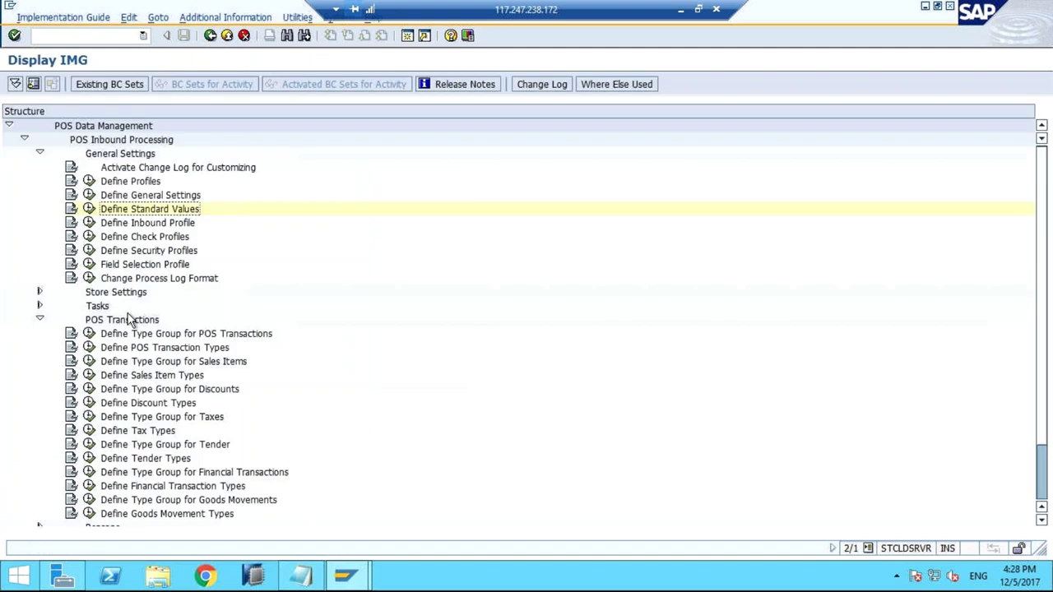
View the type groups for POS transactions, and recheck the Sales Movement Type in the Y001 standard values
left_click(89, 335)
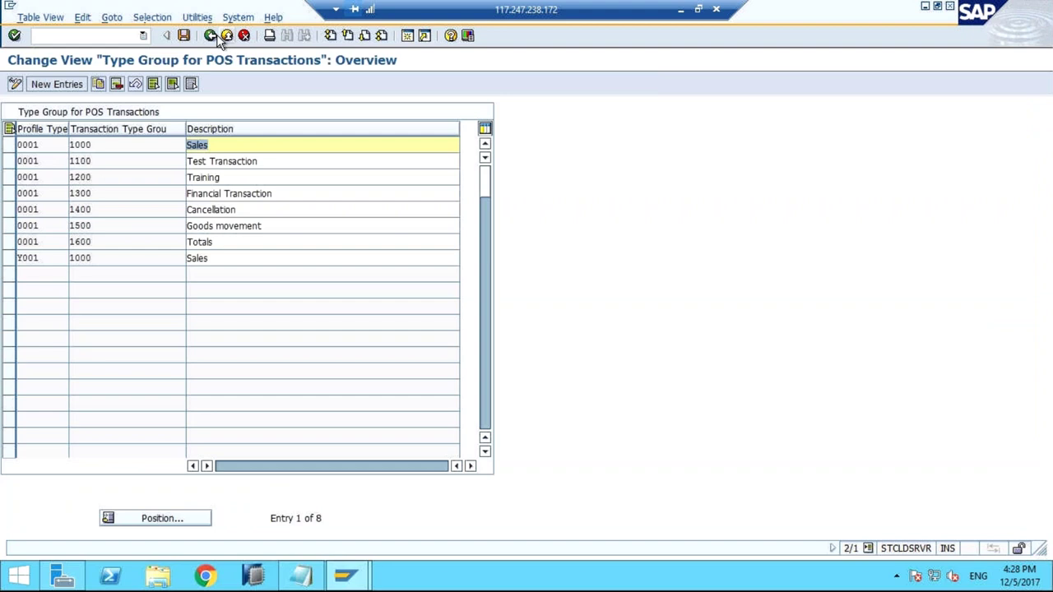
left_click(212, 36)
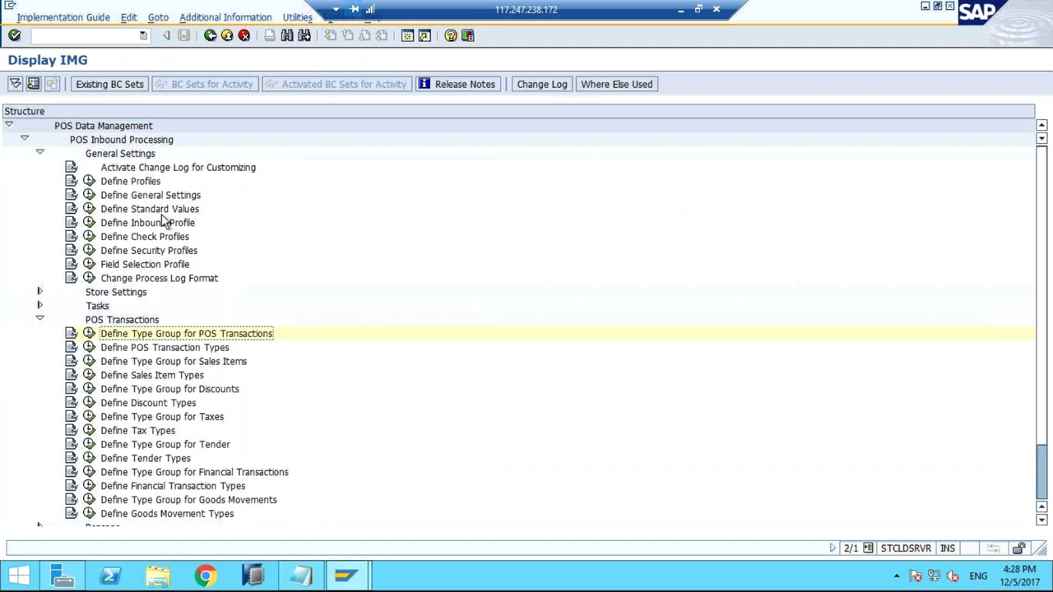
left_click(89, 208)
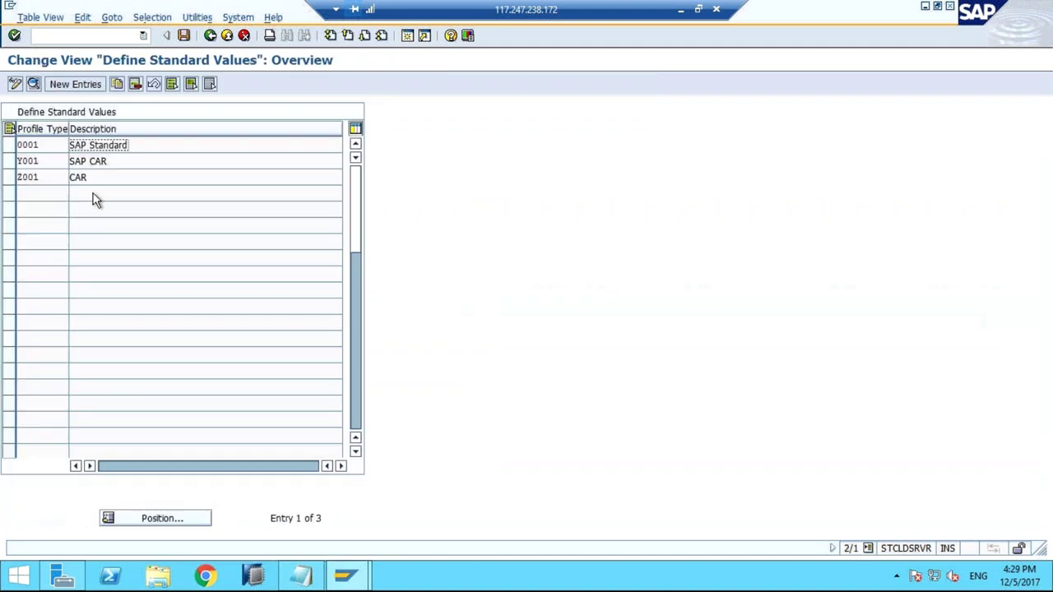
double_click(135, 161)
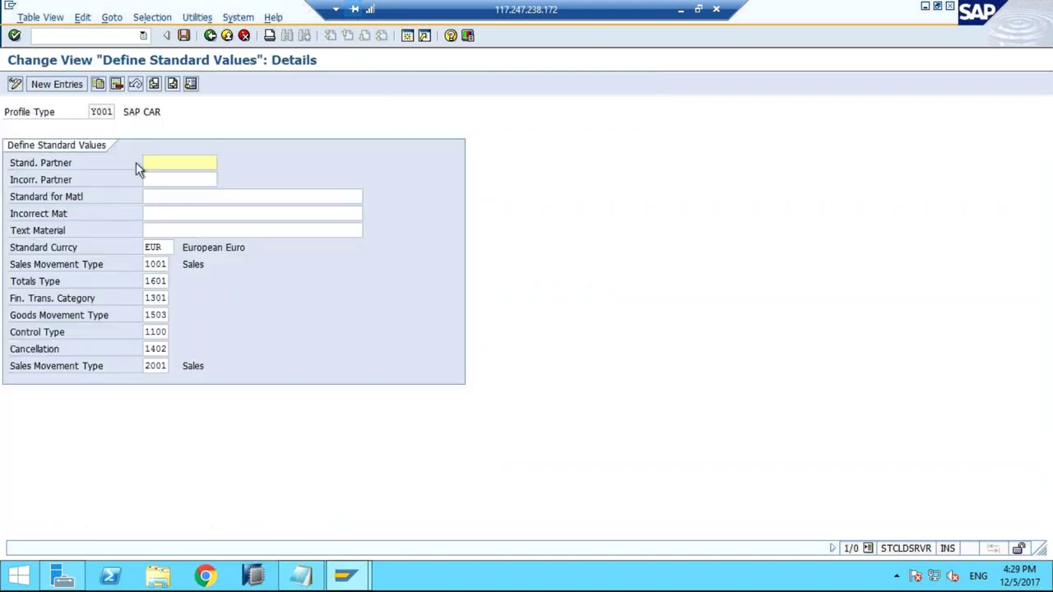
left_click(161, 264)
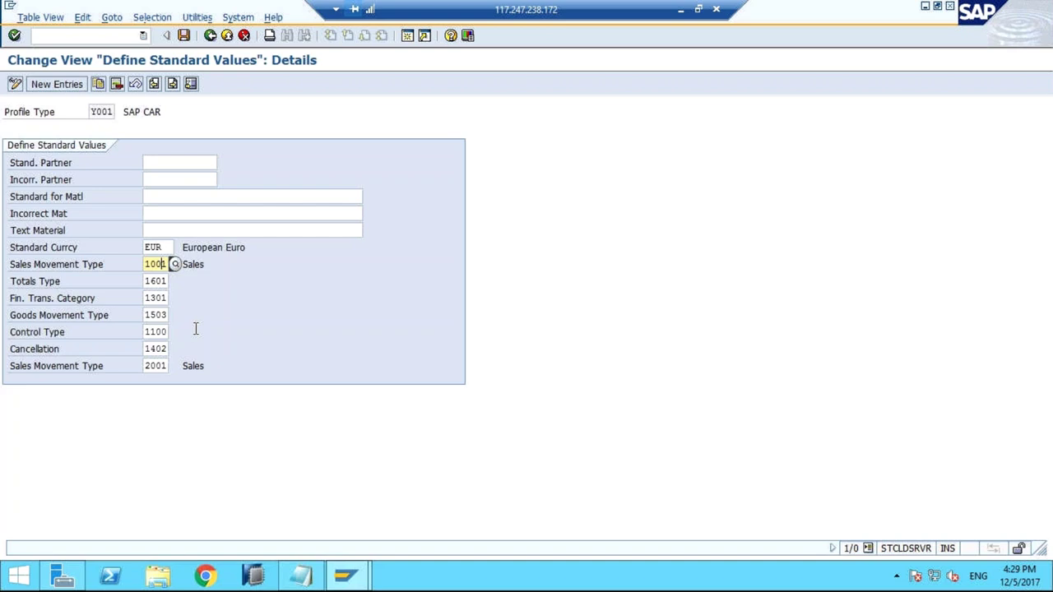
left_click(211, 37)
left_click(210, 36)
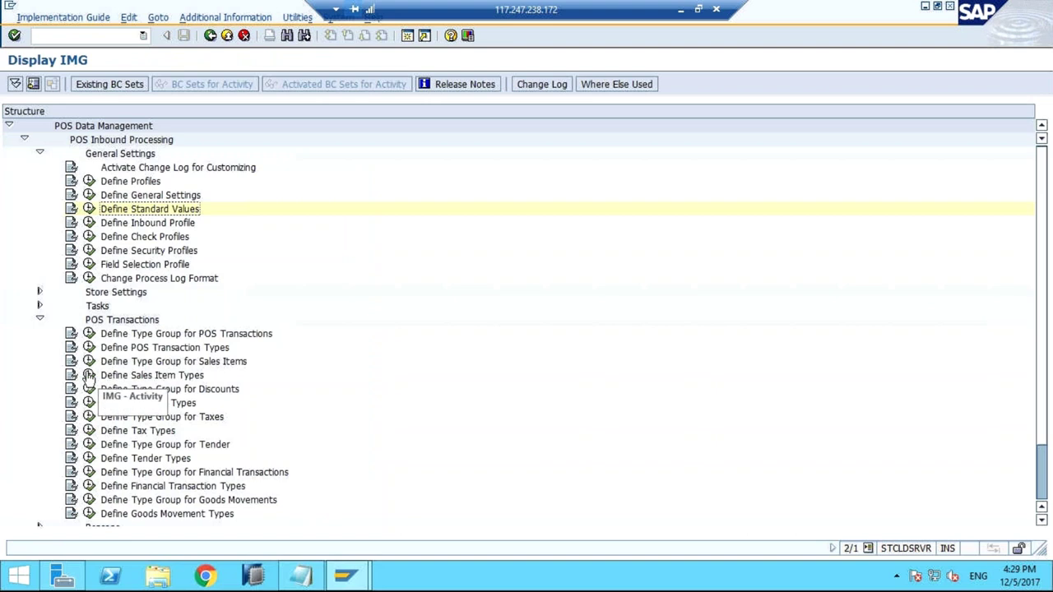
Open Define Sales Item Types and look through the entries down to the last one for profile Y001
left_click(88, 375)
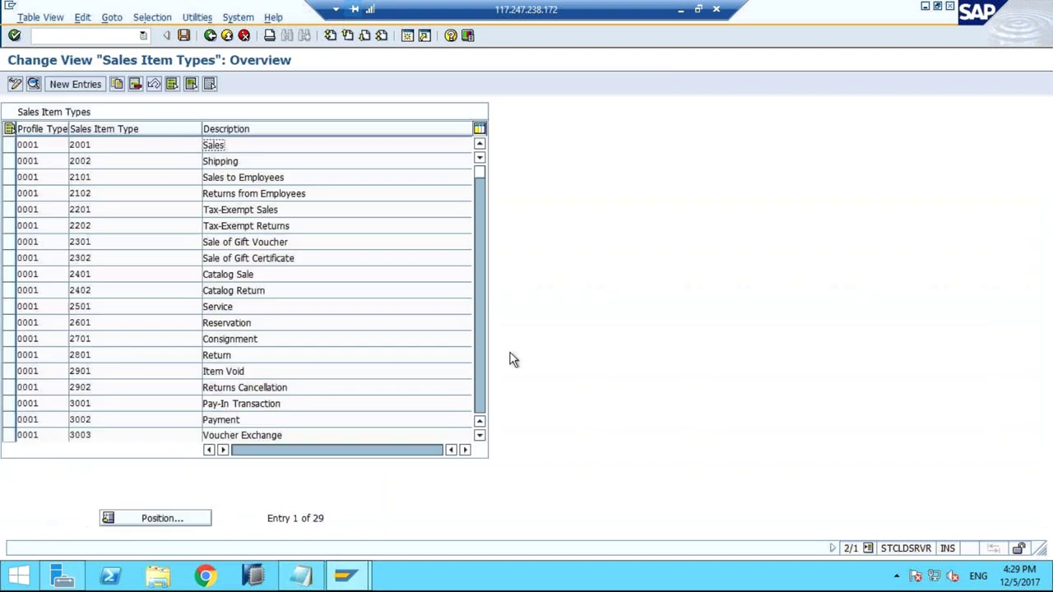
left_click(481, 402)
left_click(478, 283)
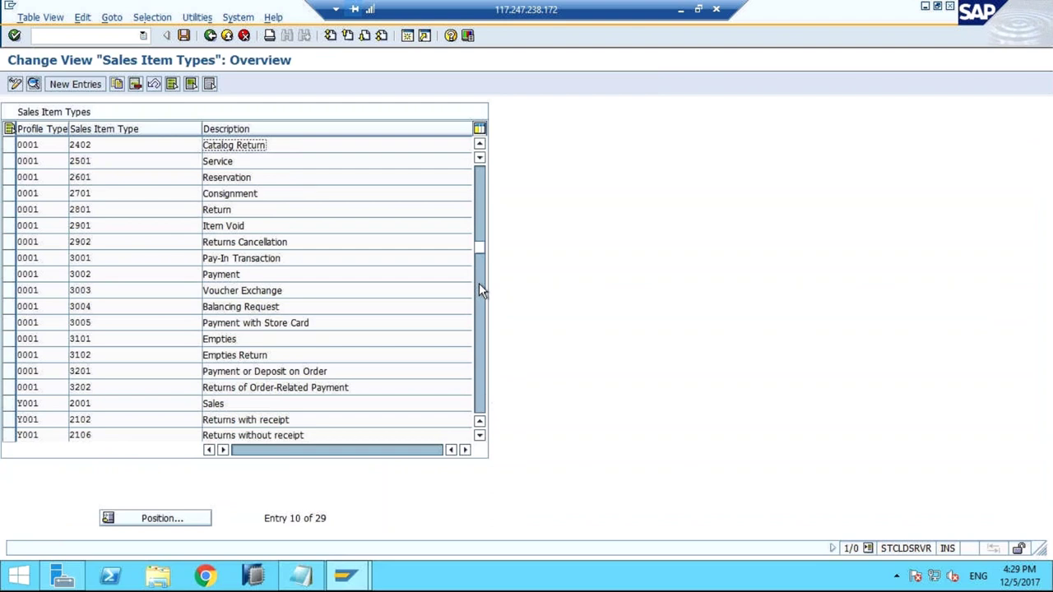
left_click(480, 285)
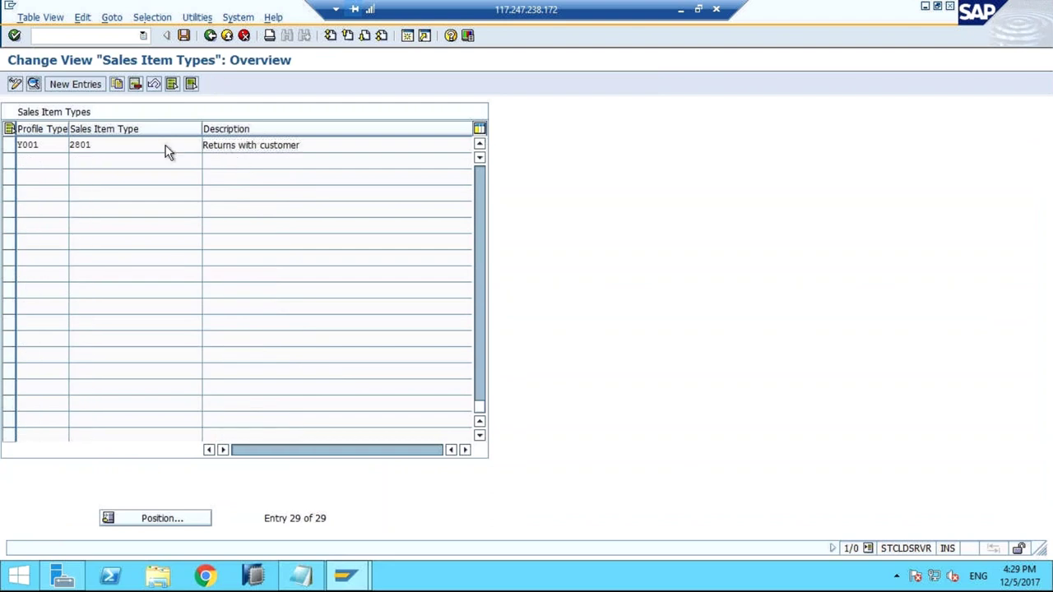
Examine the details and type group of Y001 sales item type 2801, Returns with customer, and return to the IMG structure
double_click(165, 145)
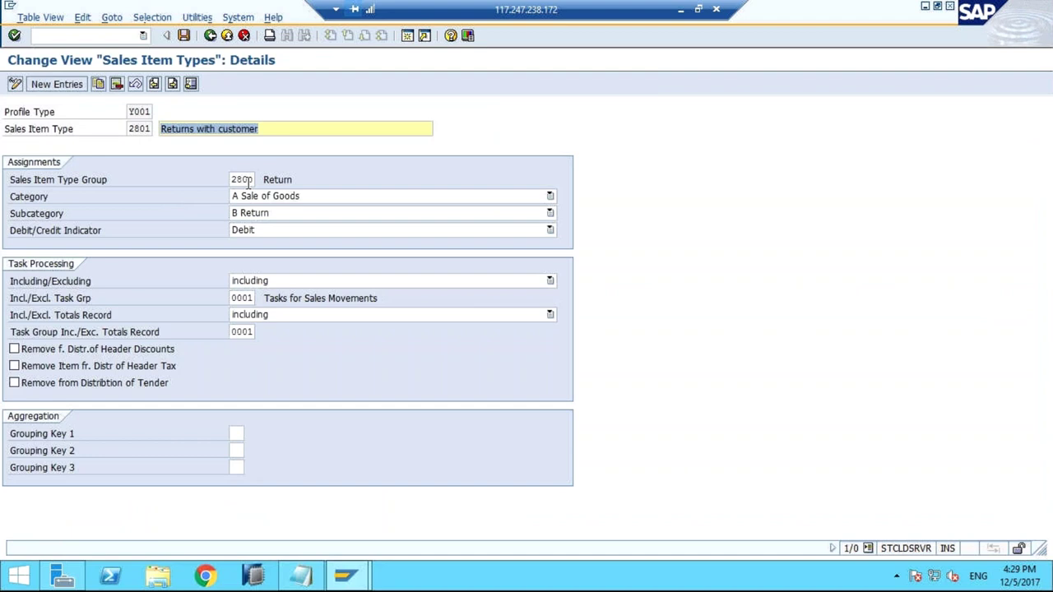
left_click(246, 183)
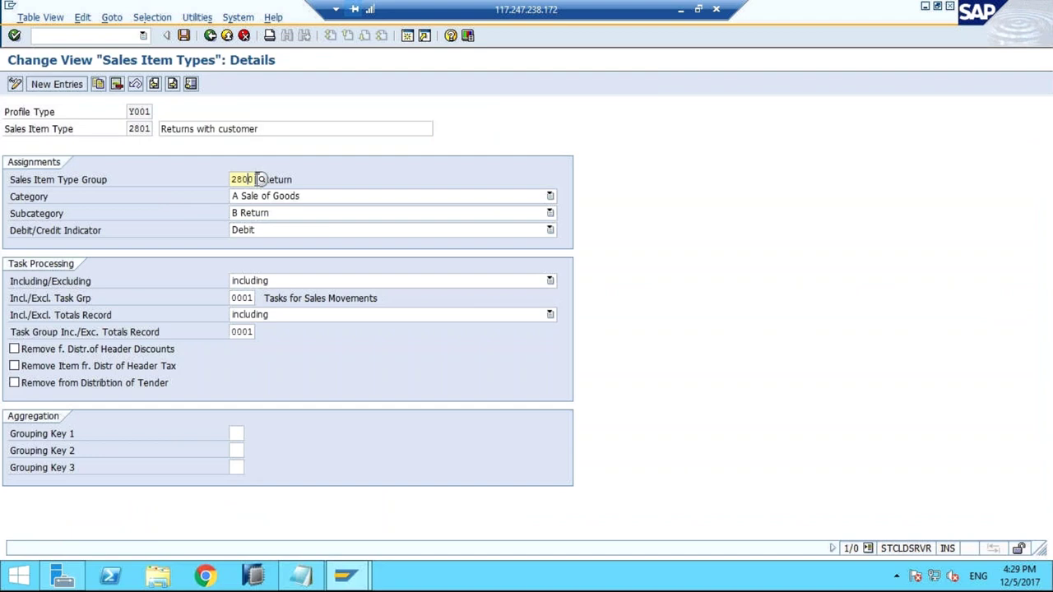
left_click(208, 36)
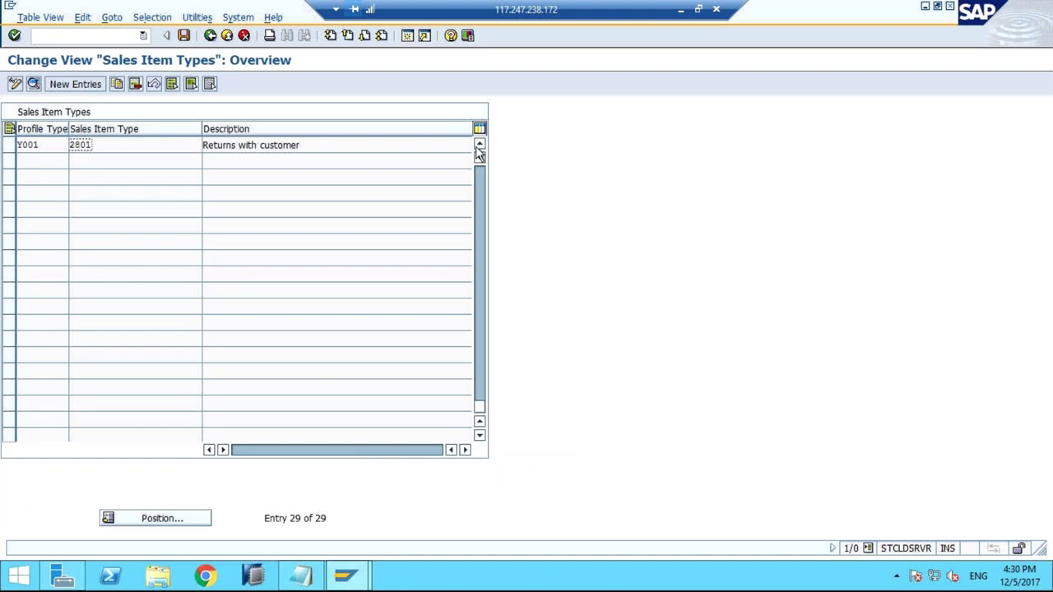
left_click(480, 145)
left_click(479, 145)
left_click(480, 145)
left_click(211, 36)
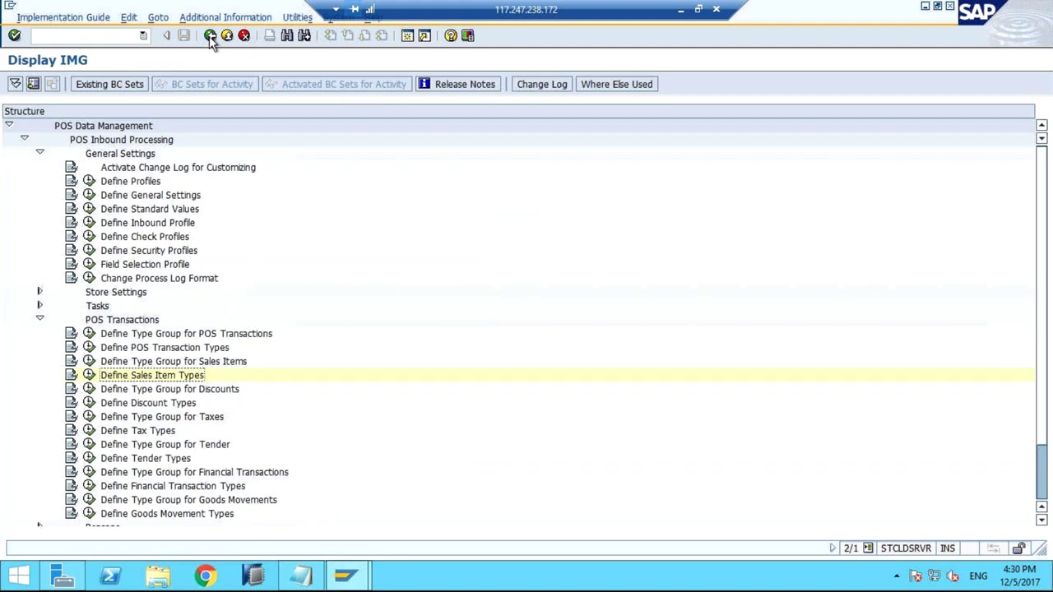
Review the standard values defined for profile Y001 once more and return to the IMG structure
left_click(89, 211)
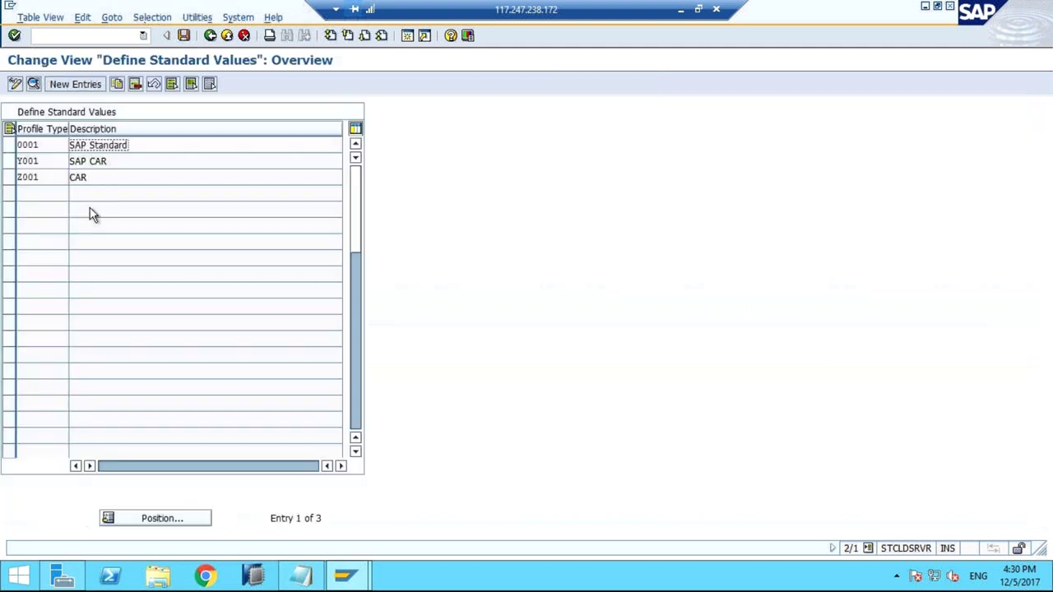
double_click(130, 162)
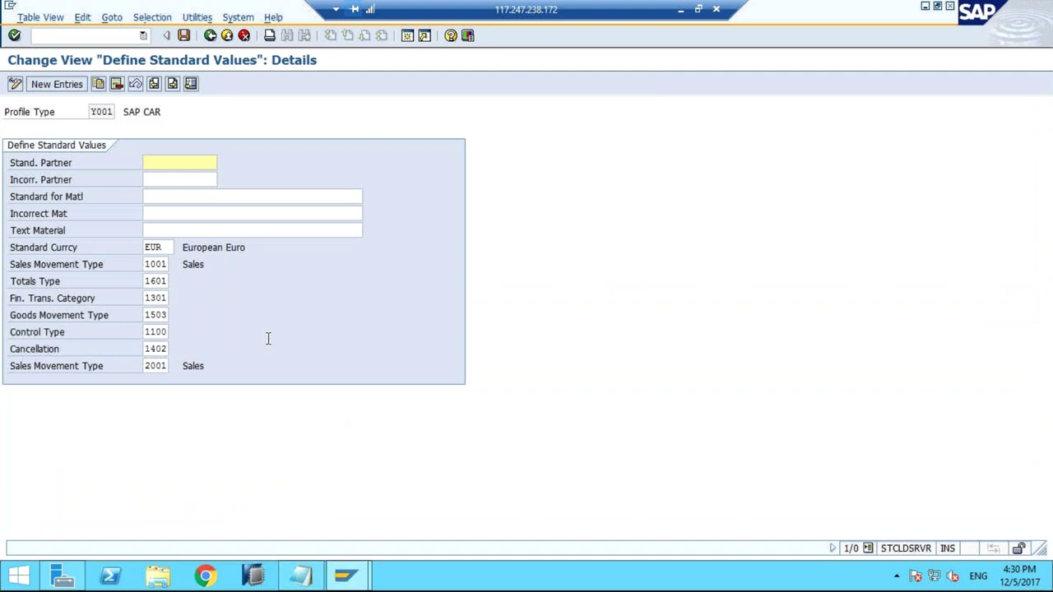
left_click(210, 36)
left_click(211, 37)
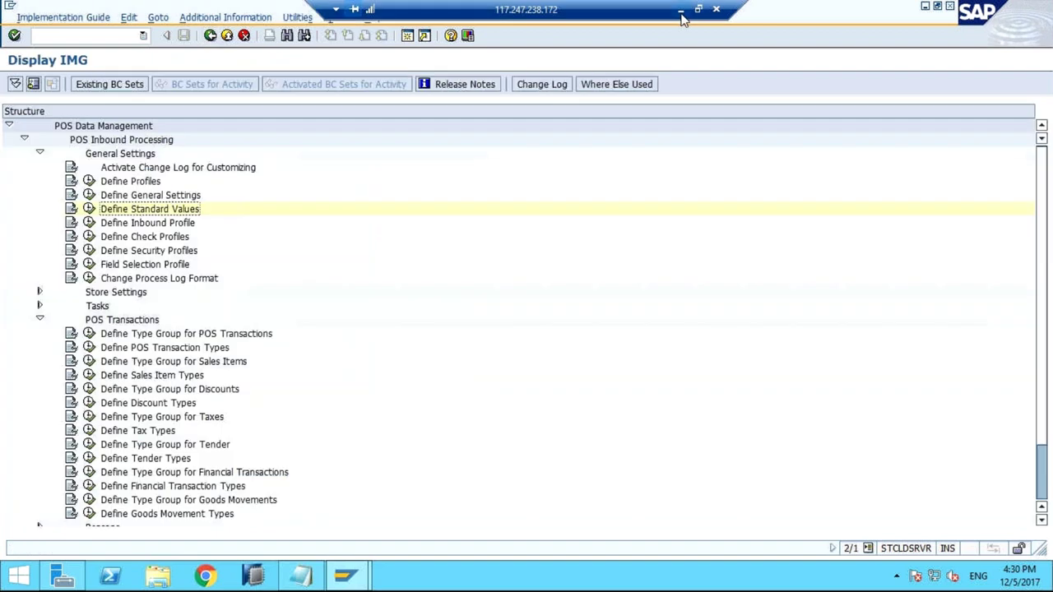
left_click(681, 18)
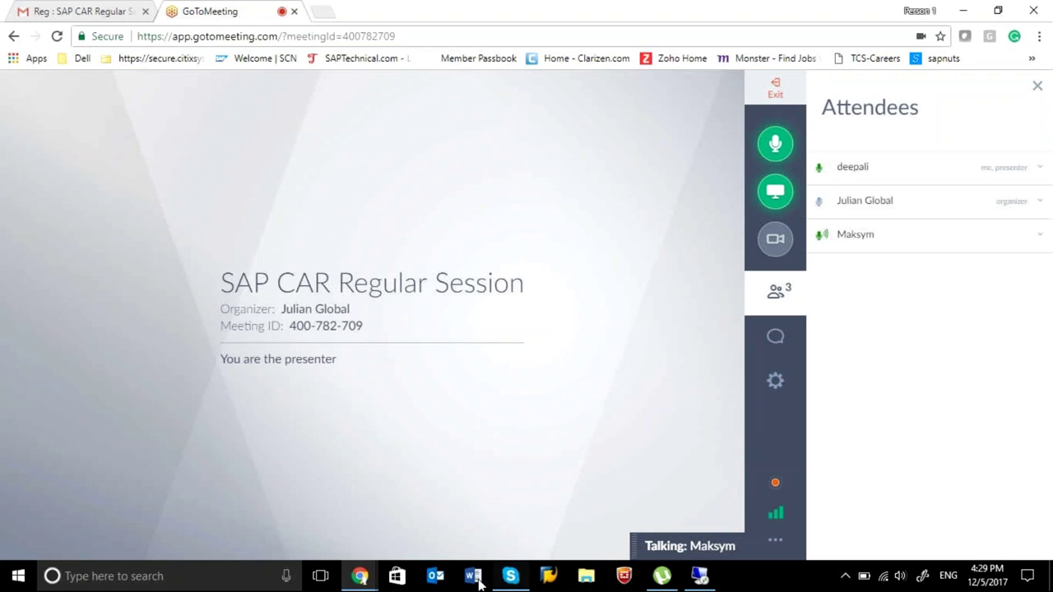
right_click(777, 576)
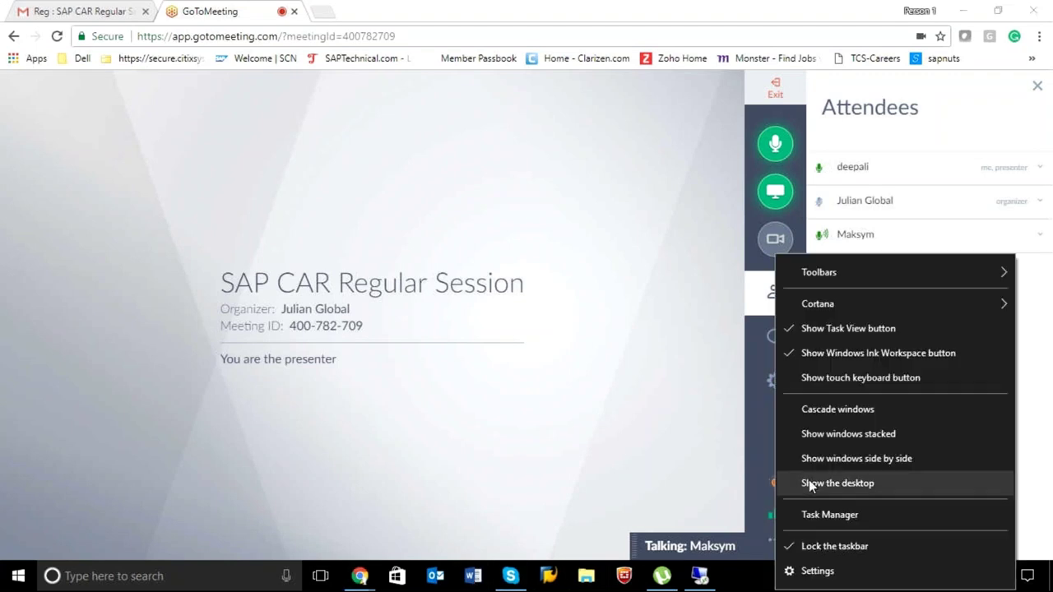
left_click(707, 472)
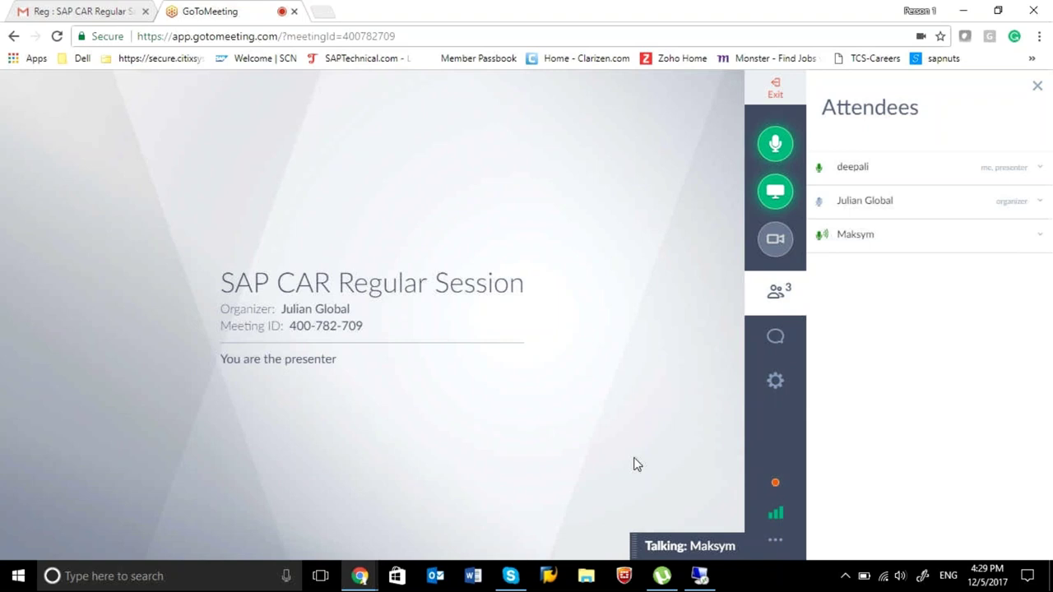
key("alt+Tab")
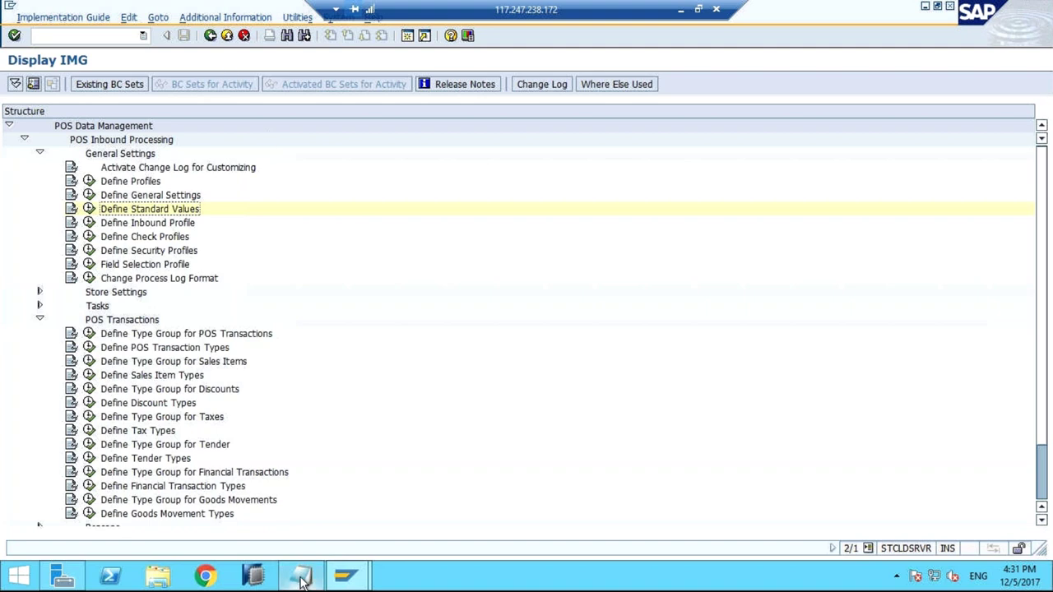
Switch to Notepad, start a new blank note, and move its window clear of the main SAP toolbar
mouse_move(300, 576)
left_click(310, 512)
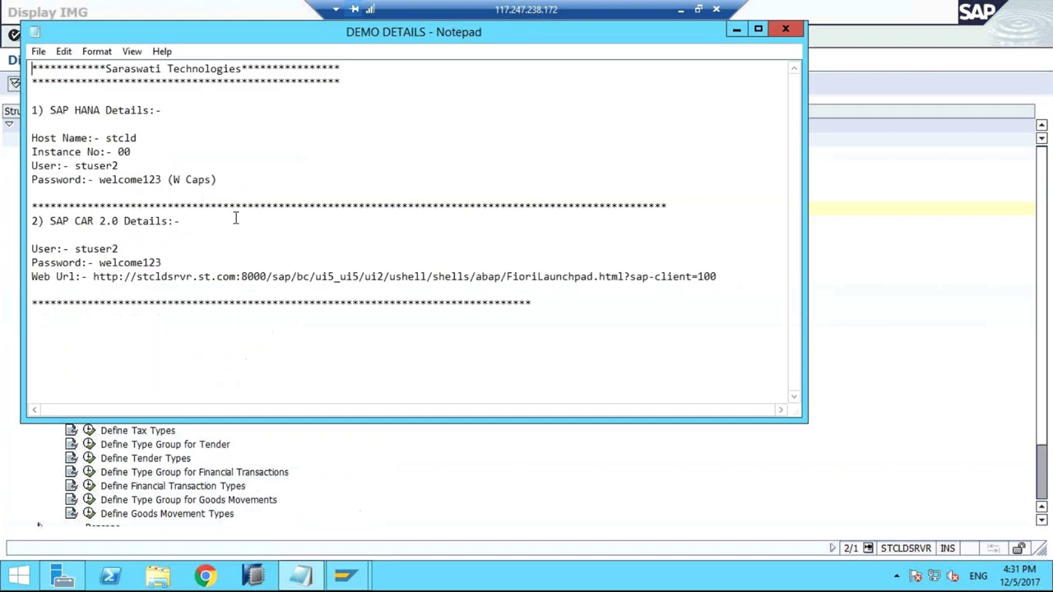
left_click(38, 51)
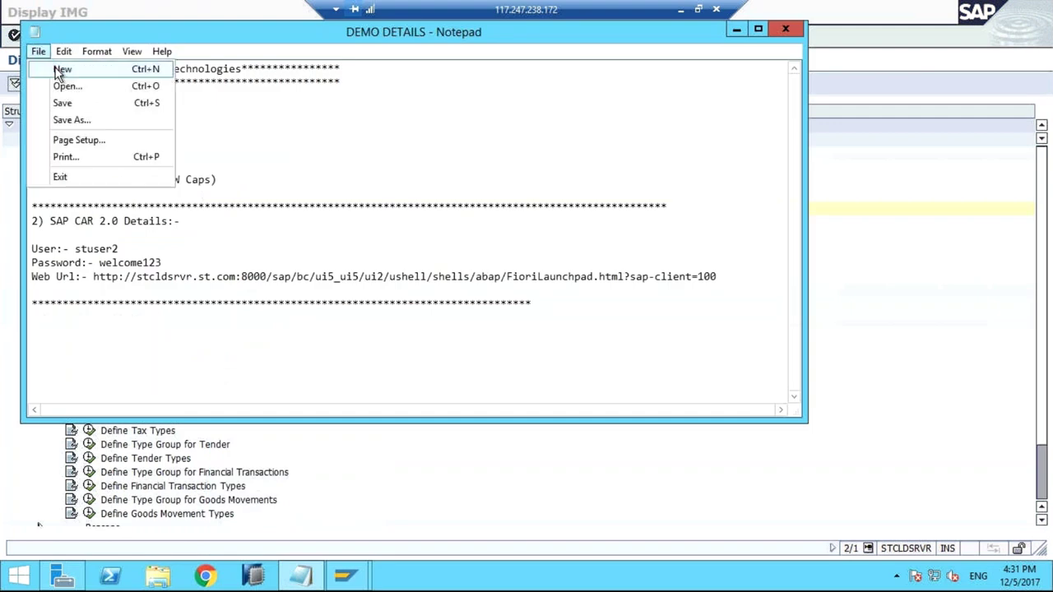
left_click(61, 71)
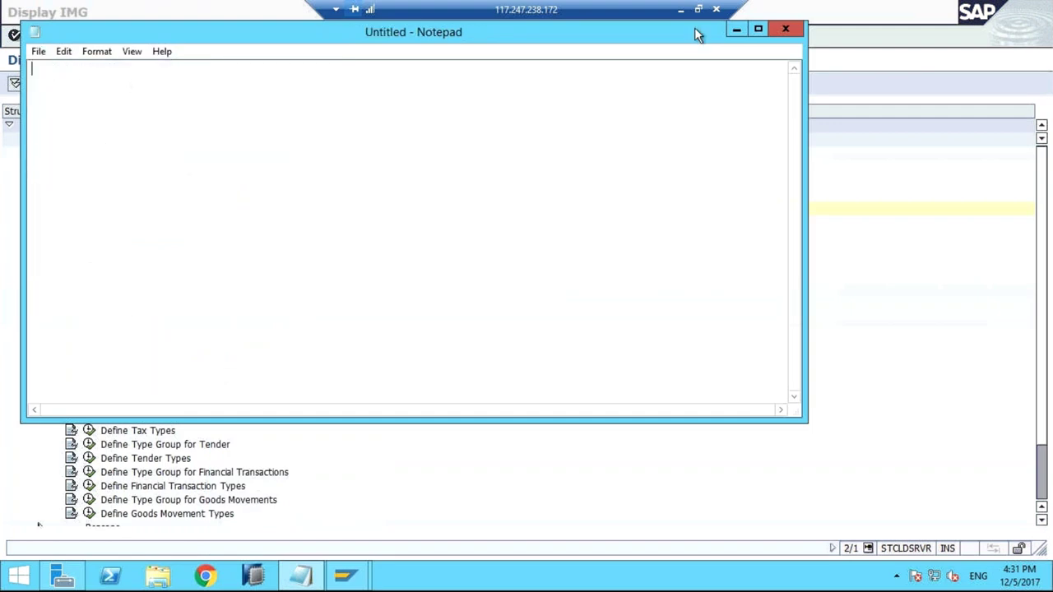
mouse_move(294, 576)
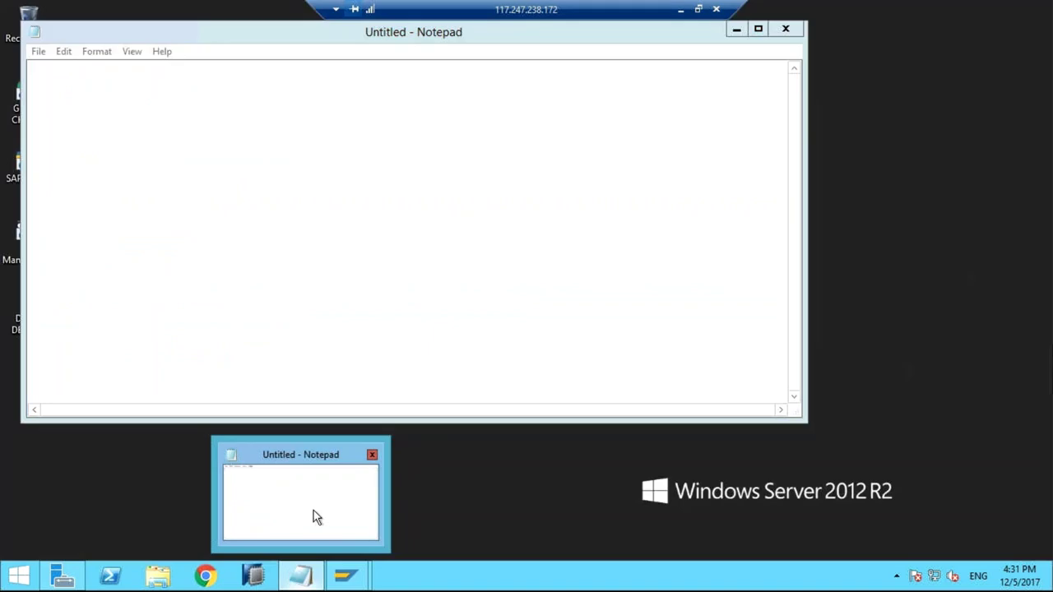
left_click(315, 515)
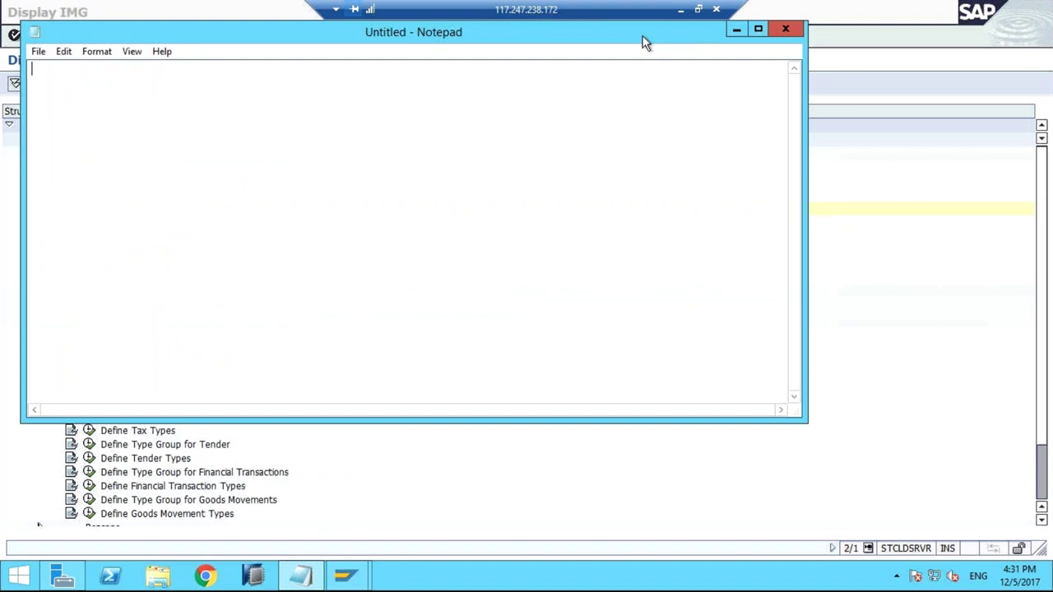
left_click_drag(642, 36, 794, 103)
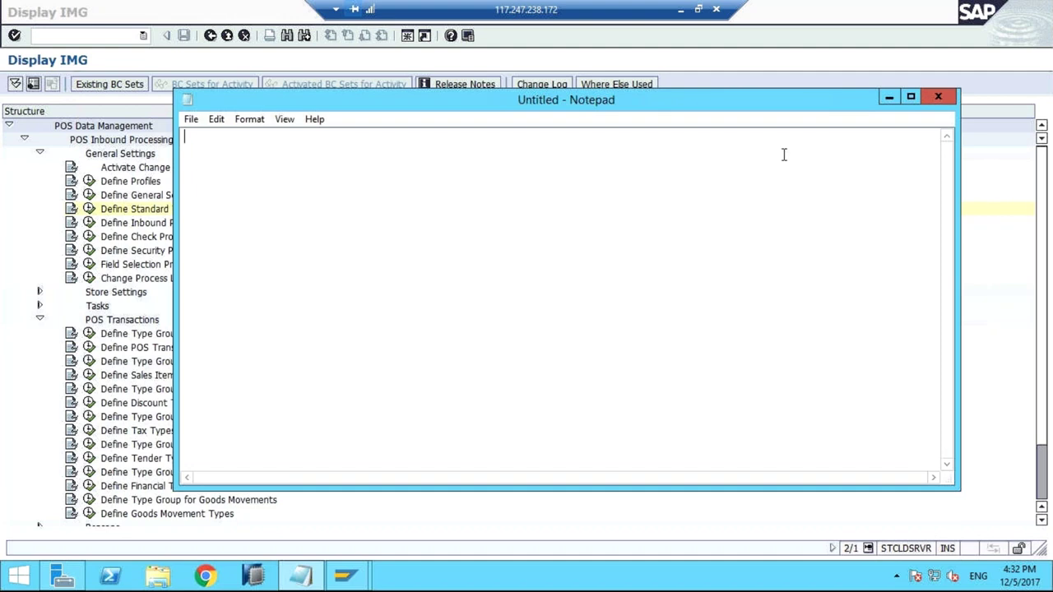
Write the heading "OSA" on the second line of the blank note
key("Return")
type("OSA algorithim")
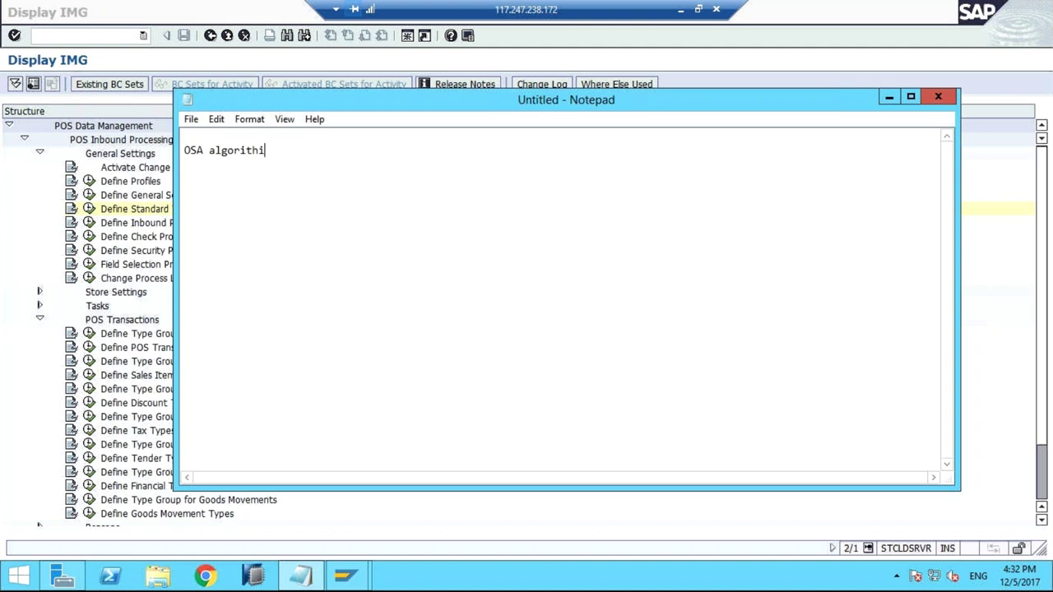
key("Return")
left_click(209, 150)
double_click(223, 152)
key("BackSpace")
type("()on shelf")
key("BackSpace")
key("BackSpace")
key("BackSpace")
key("BackSpace")
key("BackSpace")
key("BackSpace")
key("BackSpace")
key("BackSpace")
key("BackSpace")
key("BackSpace")
Leave a blank line below the OSA heading and start a note line reading "abc last month"
key("Return")
key("Return")
type("abc")
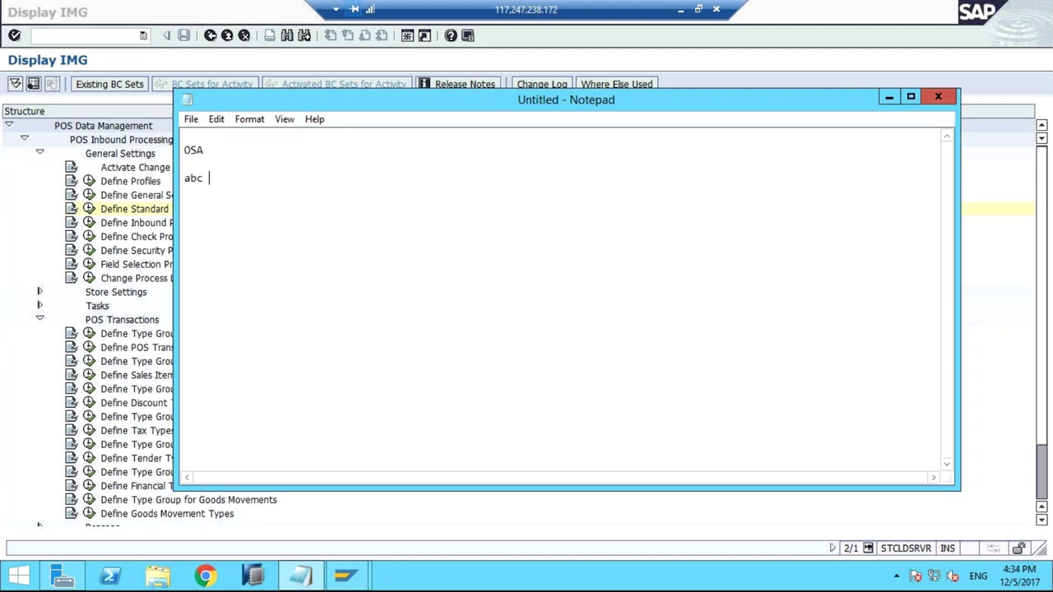
type("last moth")
key("BackSpace")
key("BackSpace")
key("BackSpace")
type("nth")
key("BackSpace")
key("BackSpace")
key("BackSpace")
key("BackSpace")
type("onth")
Complete the abc line of the note with "sold out 30th oct"
left_click(281, 186)
left_click(282, 177)
type("sold out")
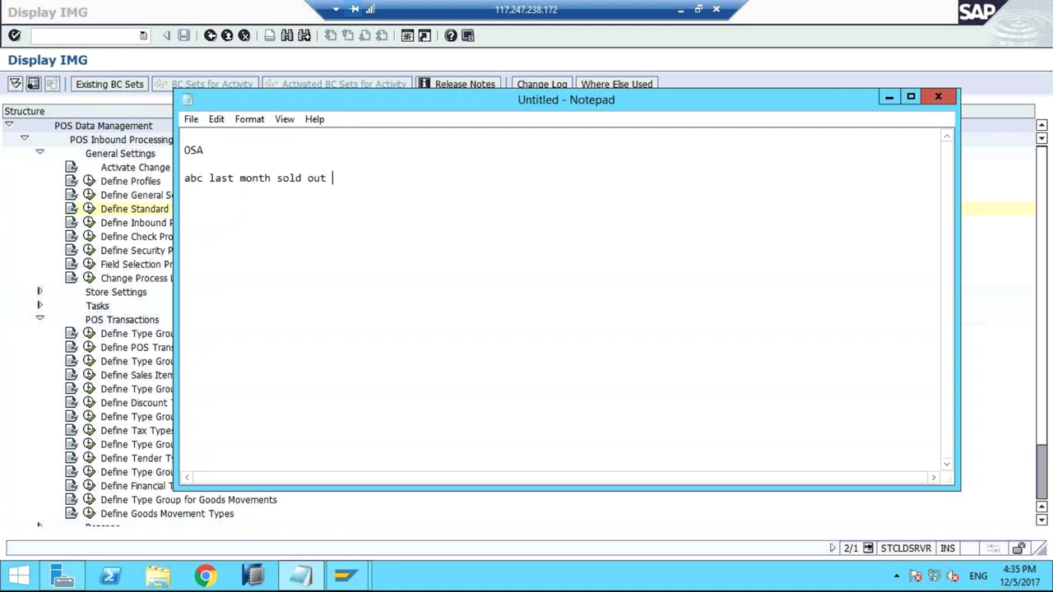
type("30th oct")
Add the line "1st dec CAR abc" directly below the sold-out line in the note
key("Return")
type("1st dect")
key("BackSpace")
key("BackSpace")
key("BackSpace")
type("c")
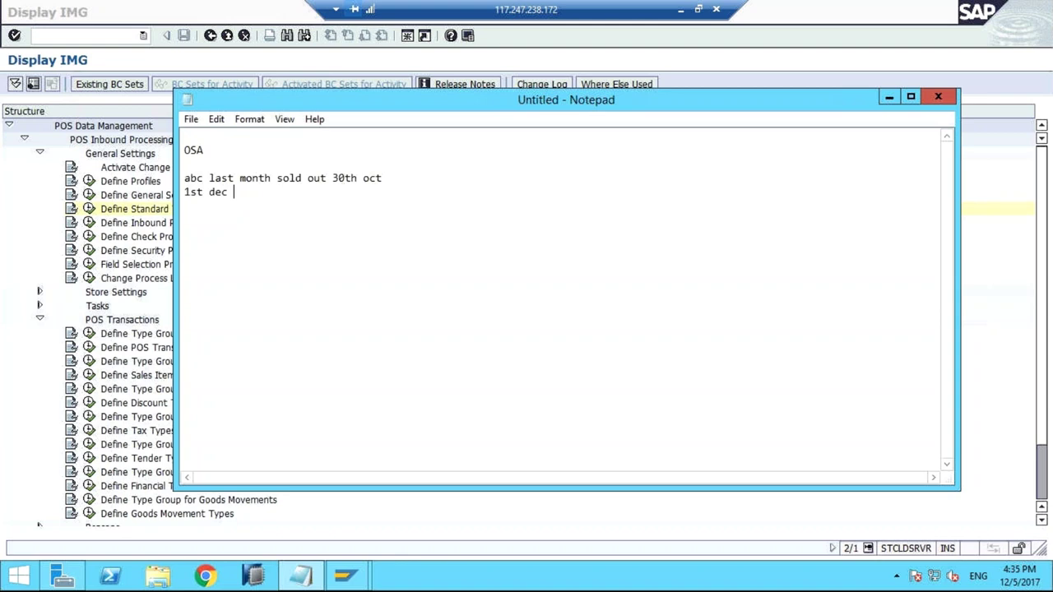
type("CAR abc")
double_click(333, 183)
left_click(387, 187)
left_click(403, 183)
double_click(282, 191)
left_click(295, 195)
left_click(390, 182)
left_click_drag(290, 193, 258, 192)
left_click(286, 191)
left_click(394, 182)
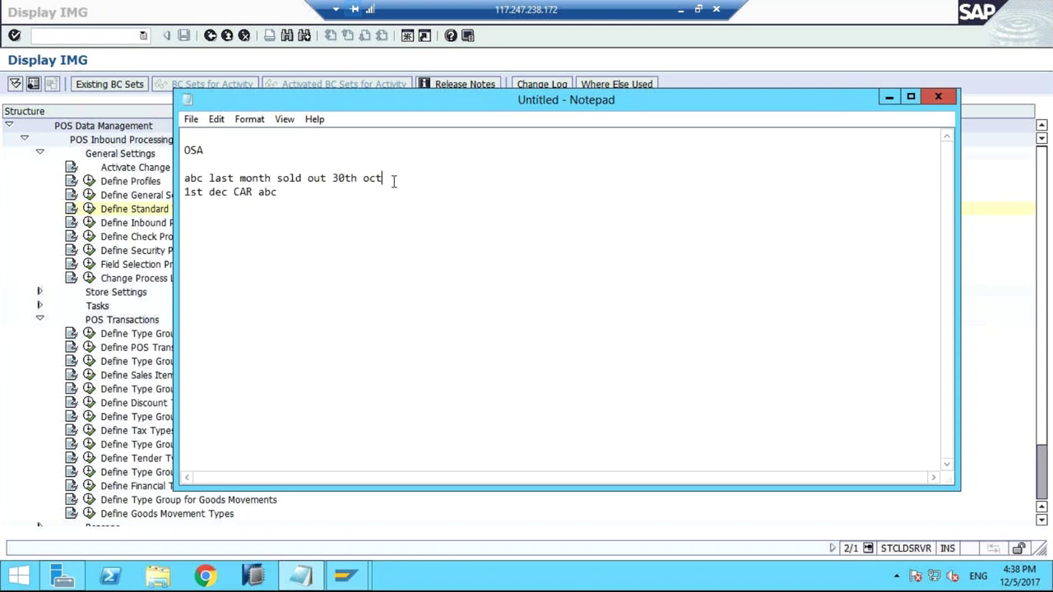
left_click_drag(259, 192, 281, 192)
left_click(296, 193)
left_click(260, 193)
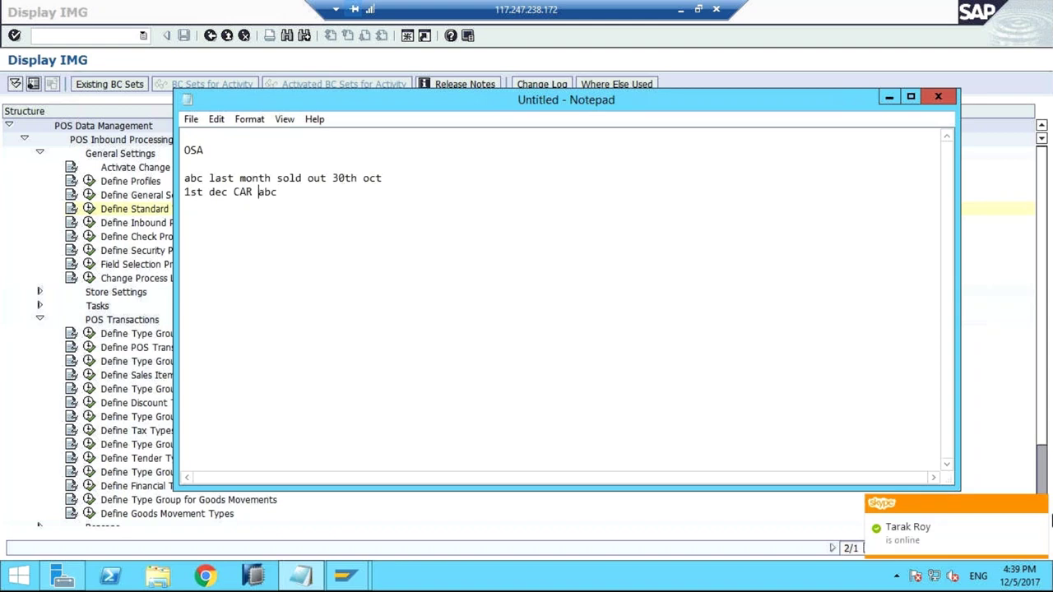
left_click(1038, 505)
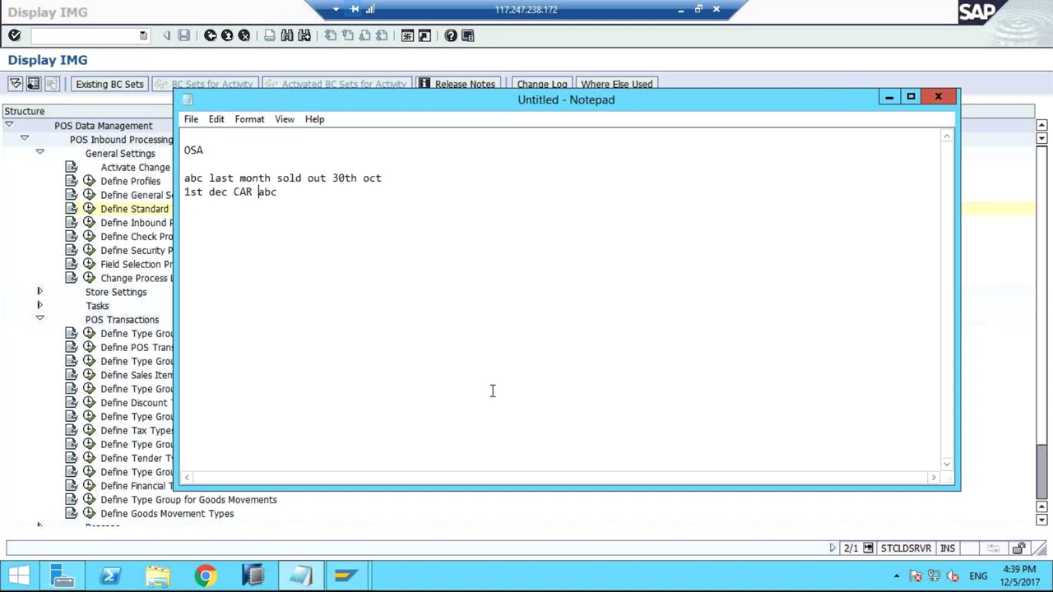
Minimize the note and open On-Shelf Availability Parallel Processing of Alerts with transaction /n/osa/depact in a new SAP session
left_click(889, 97)
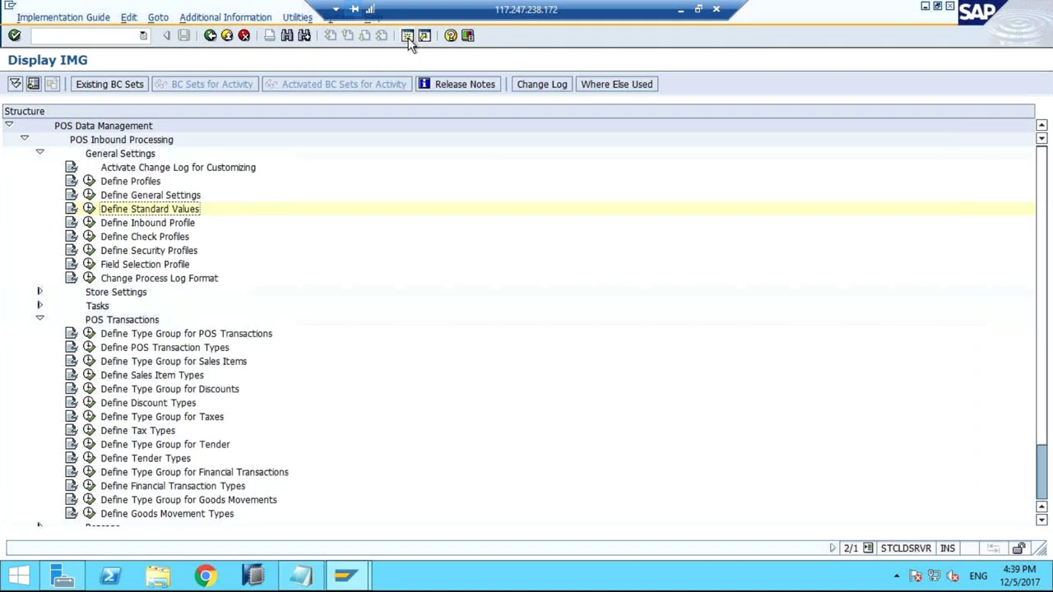
left_click(407, 36)
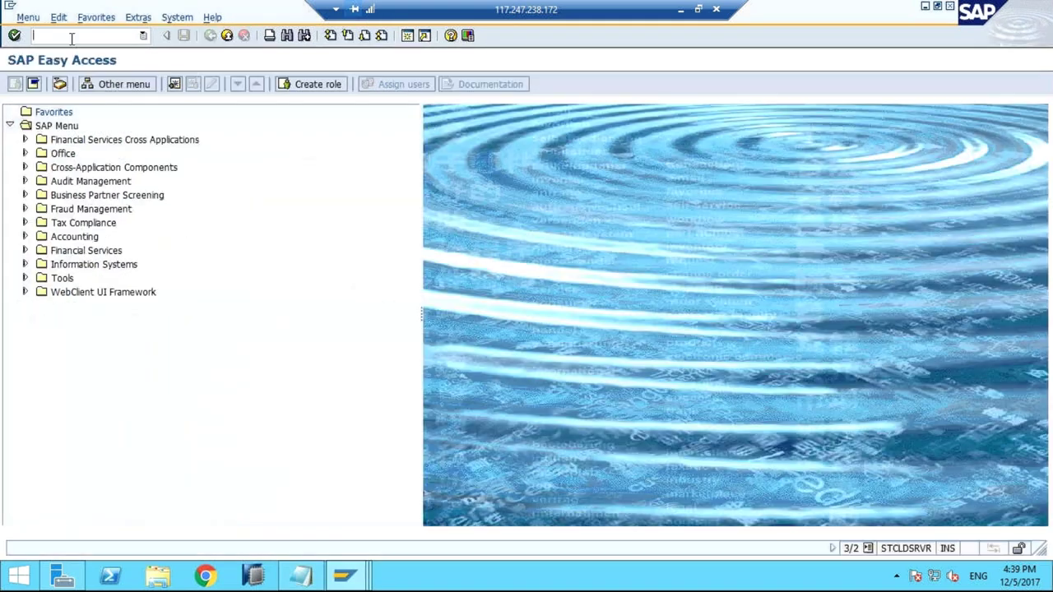
type("/n/os")
type("a/")
type("depact")
key("Return")
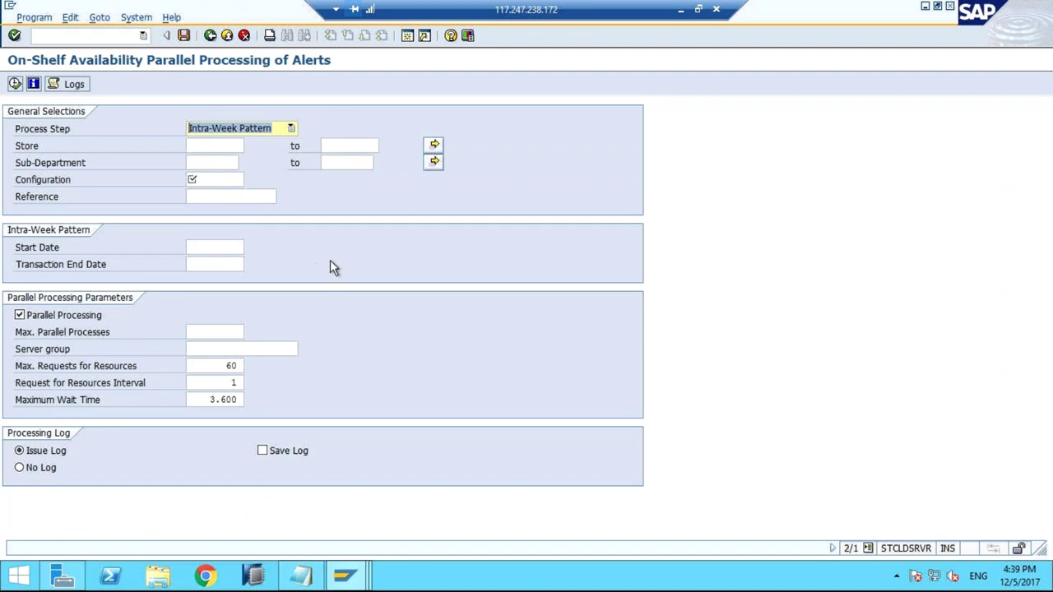
Review the available Process Step options and the Configuration, Start Date and Transaction End Date fields
left_click(292, 129)
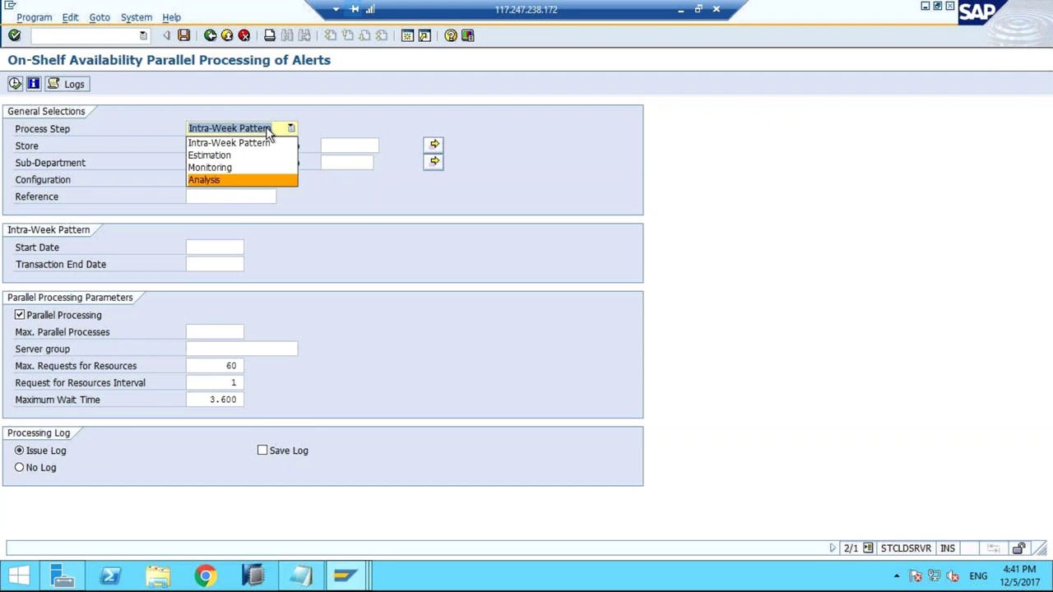
left_click(324, 188)
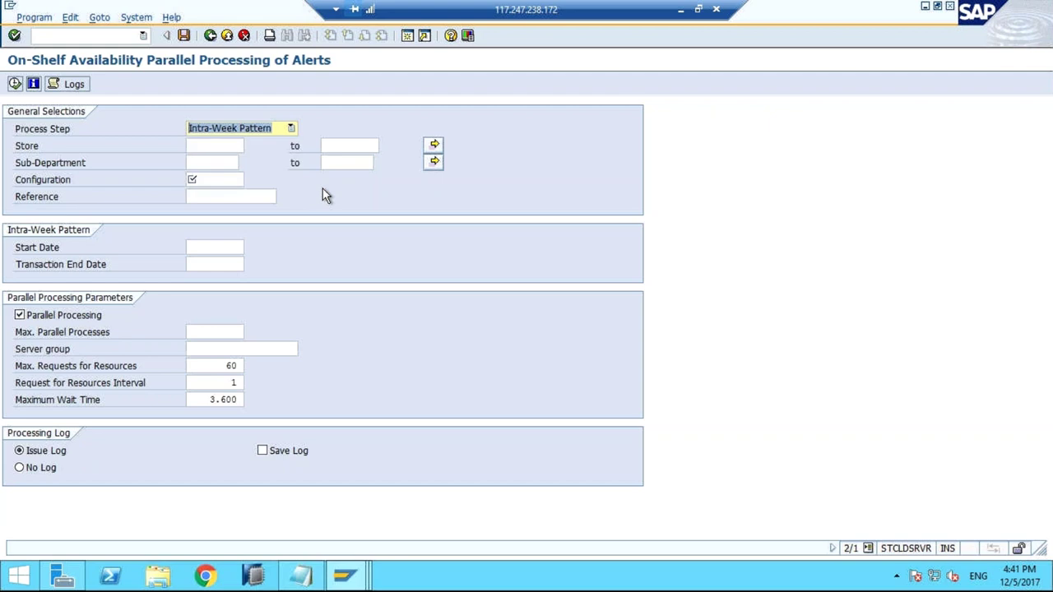
left_click(216, 180)
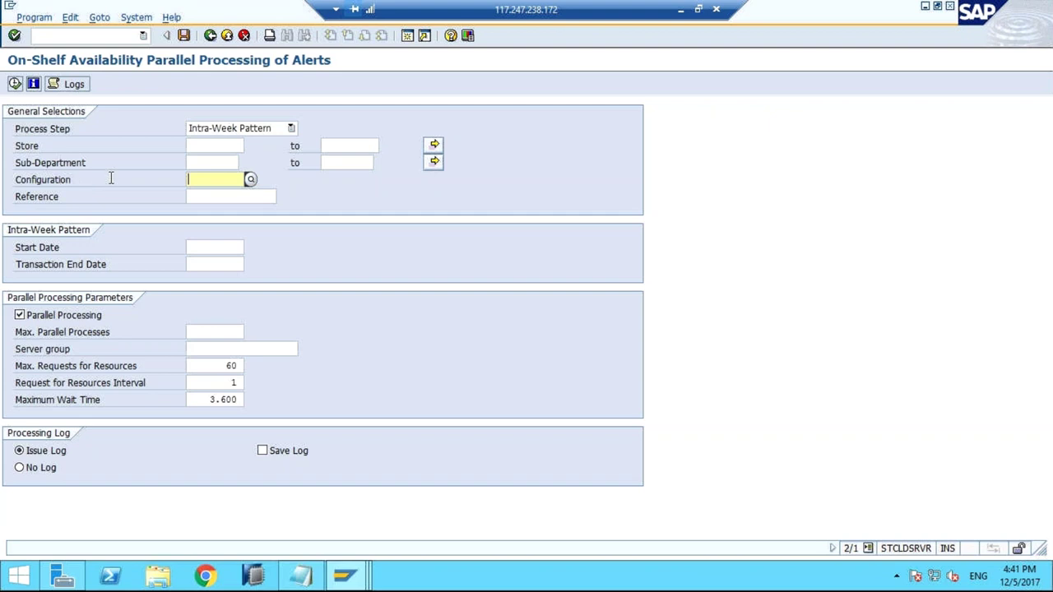
left_click(211, 246)
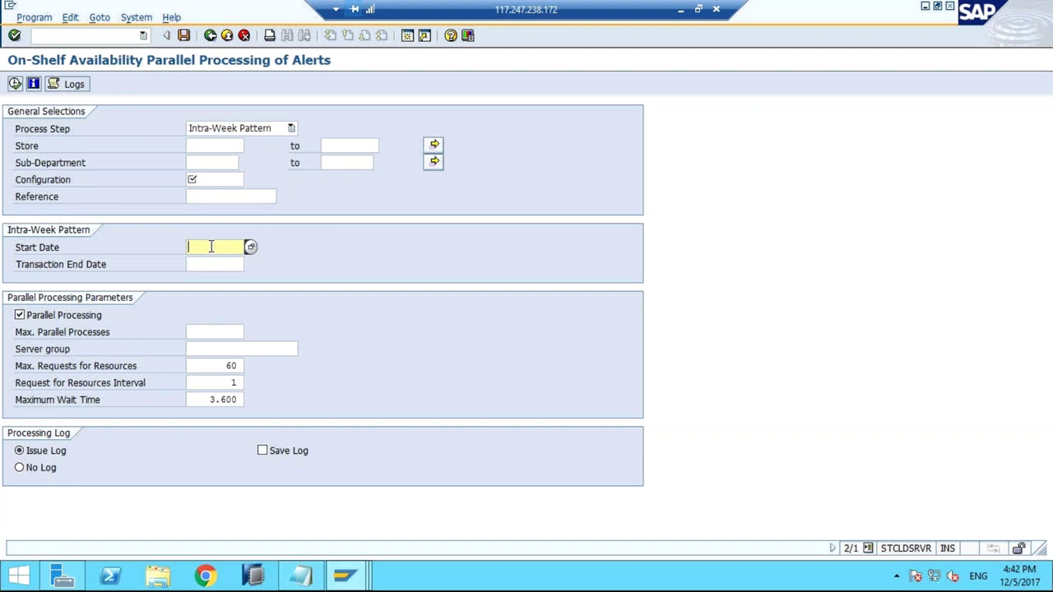
left_click(213, 265)
left_click(217, 250)
left_click(222, 263)
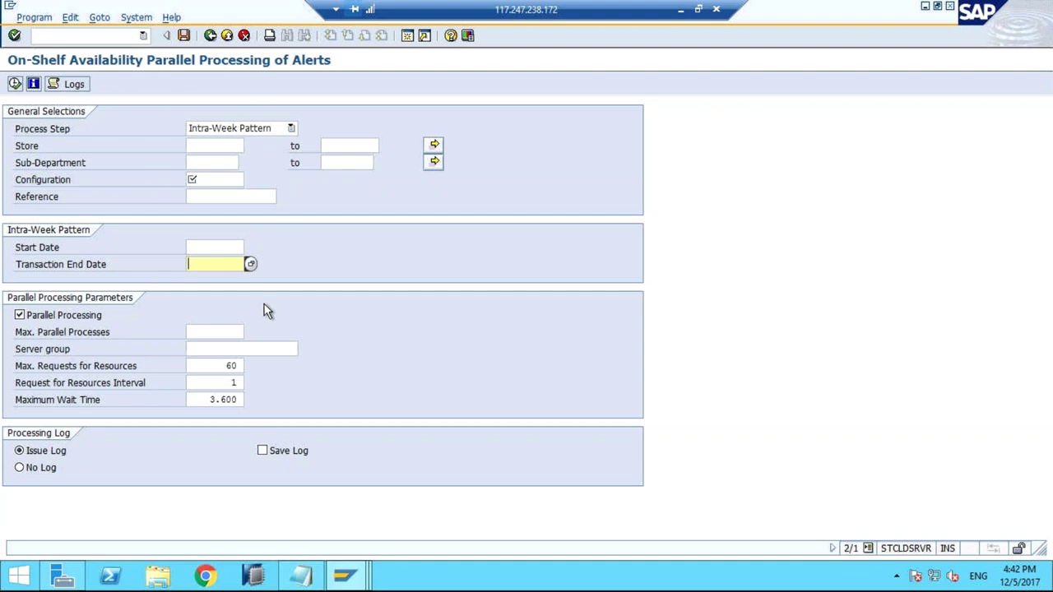
Recheck the Process Step choices from Intra-Week Pattern to Analysis, keeping Intra-Week Pattern selected
left_click(292, 129)
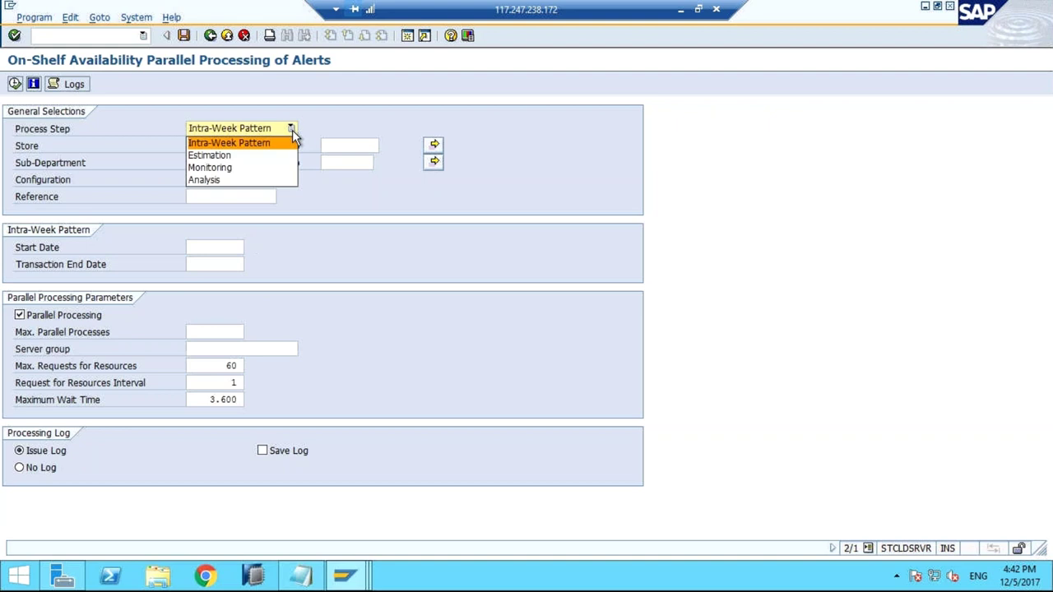
left_click(279, 142)
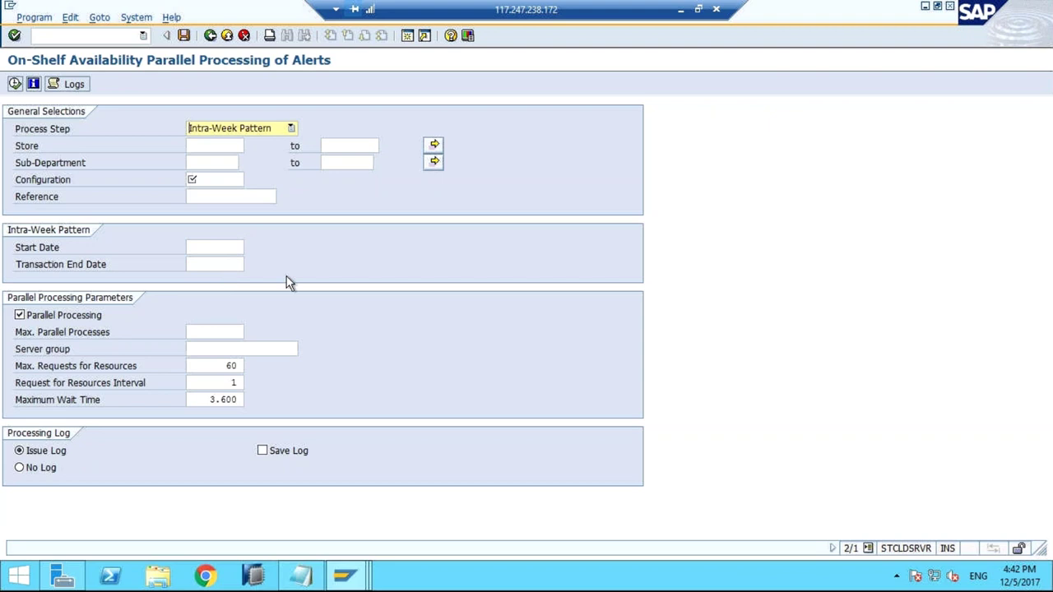
left_click(291, 129)
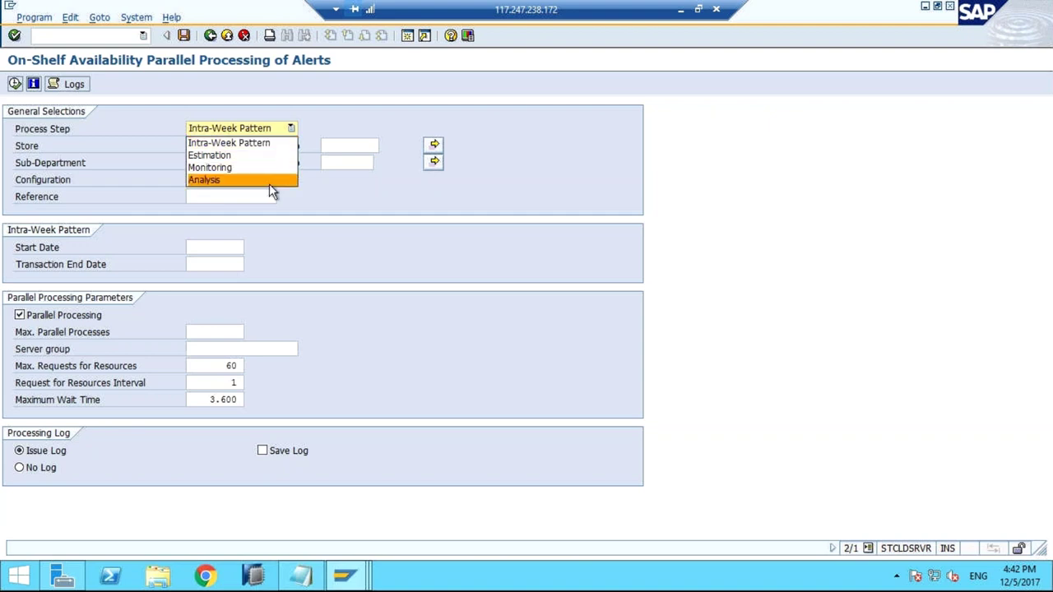
left_click(366, 308)
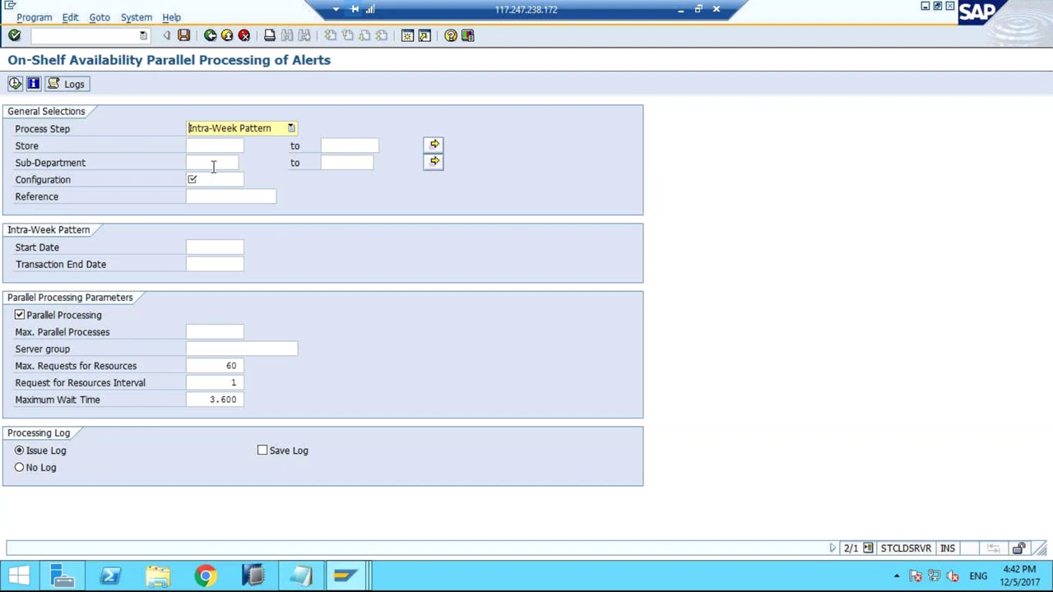
Review the "1st dec CAR abc" line in the note and return to the alert processing screen
left_click(302, 579)
left_click_drag(257, 191, 284, 193)
left_click(283, 193)
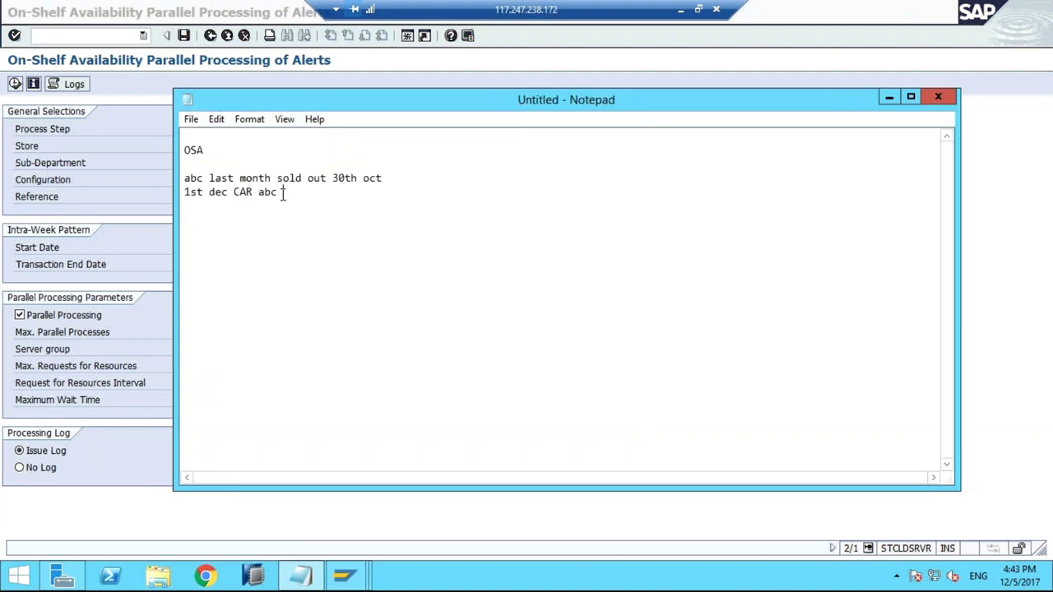
left_click_drag(283, 193, 257, 192)
left_click(119, 187)
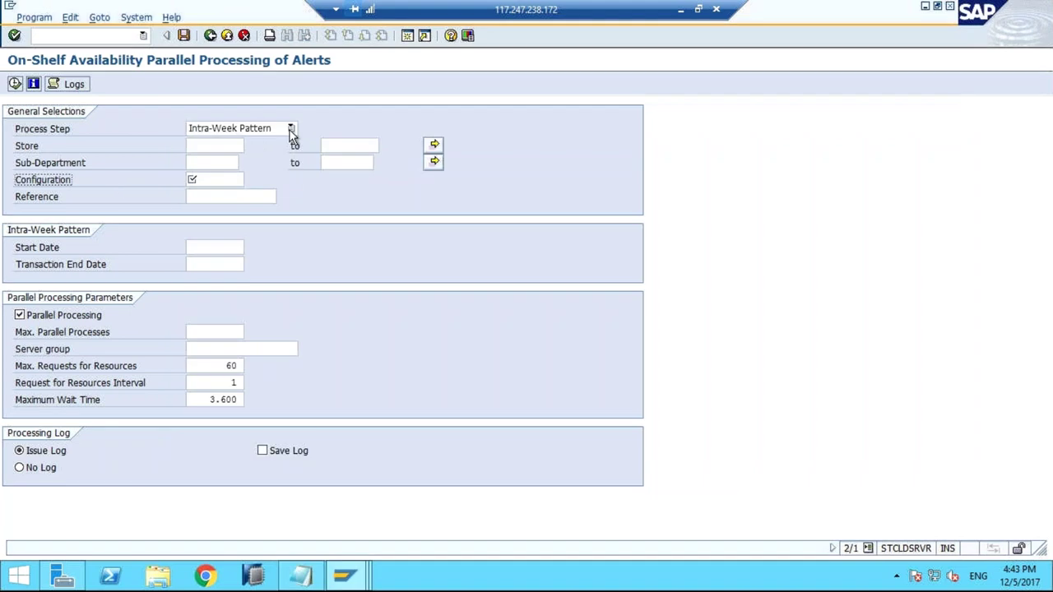
Check the Process Step options and try to open the value help for Sub-Department
left_click(290, 129)
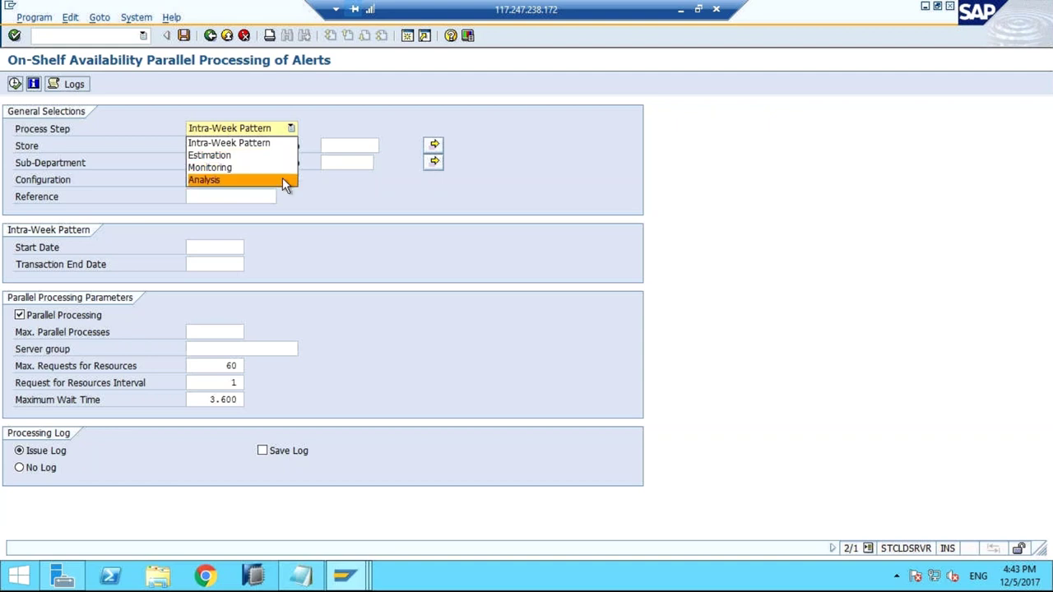
left_click(335, 264)
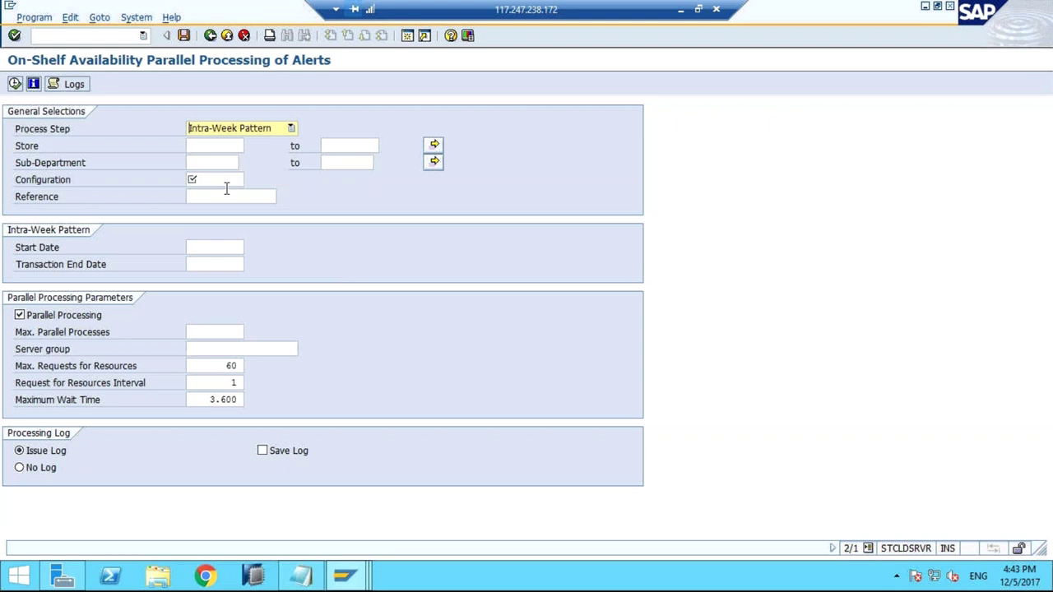
left_click(218, 164)
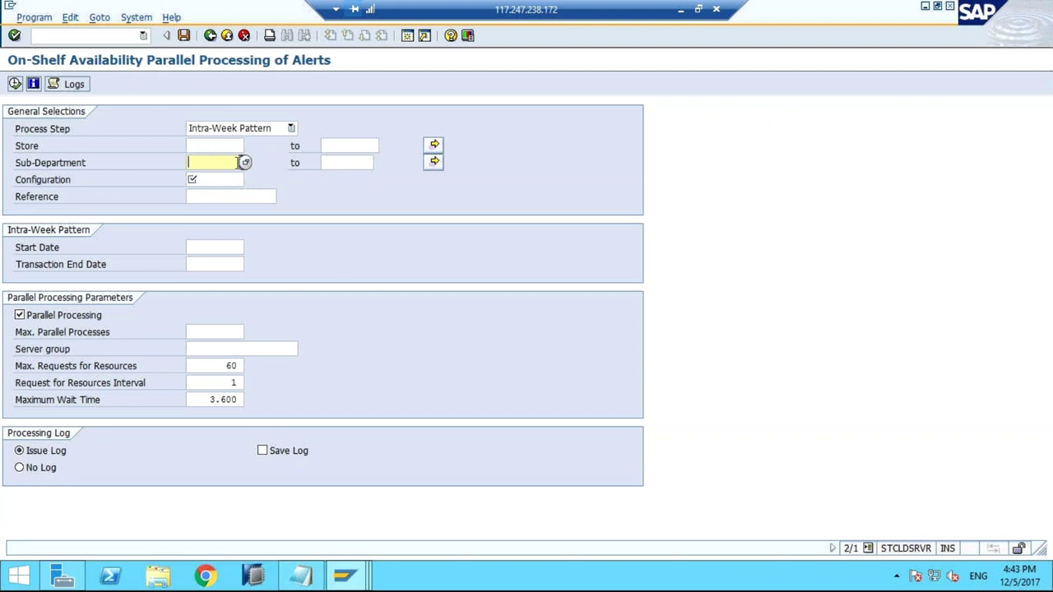
left_click(246, 163)
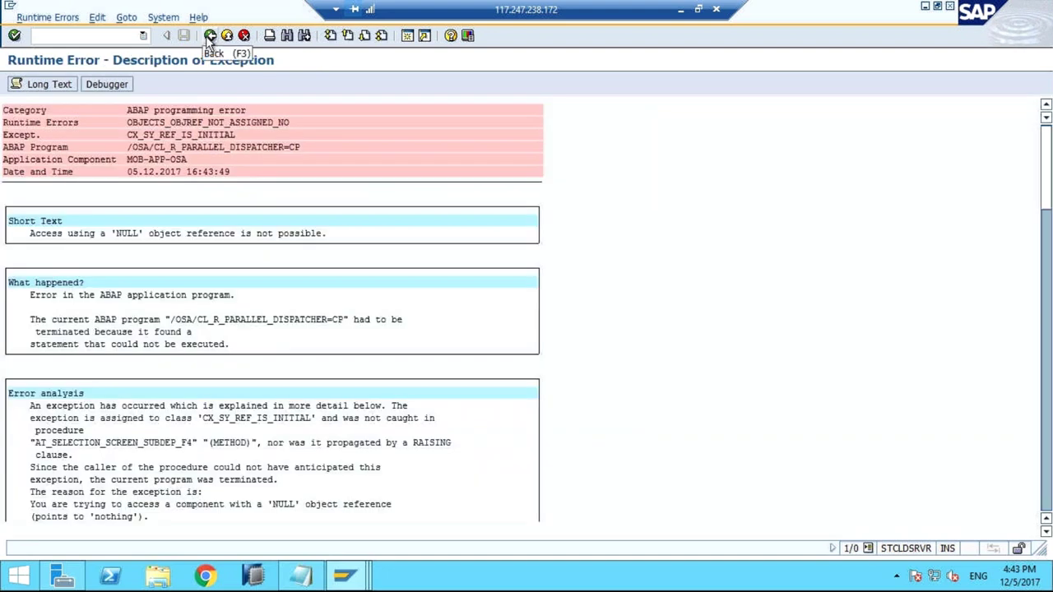
Leave the runtime error screen and reopen On-Shelf Availability Parallel Processing of Alerts with transaction /n/osa/dispatch
left_click(210, 37)
left_click(143, 36)
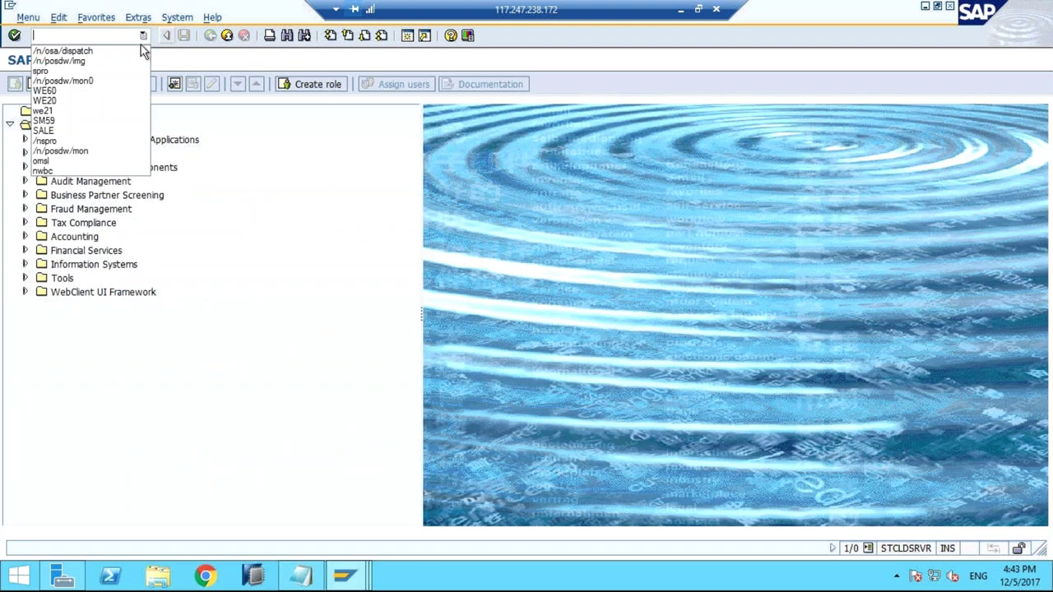
left_click(83, 52)
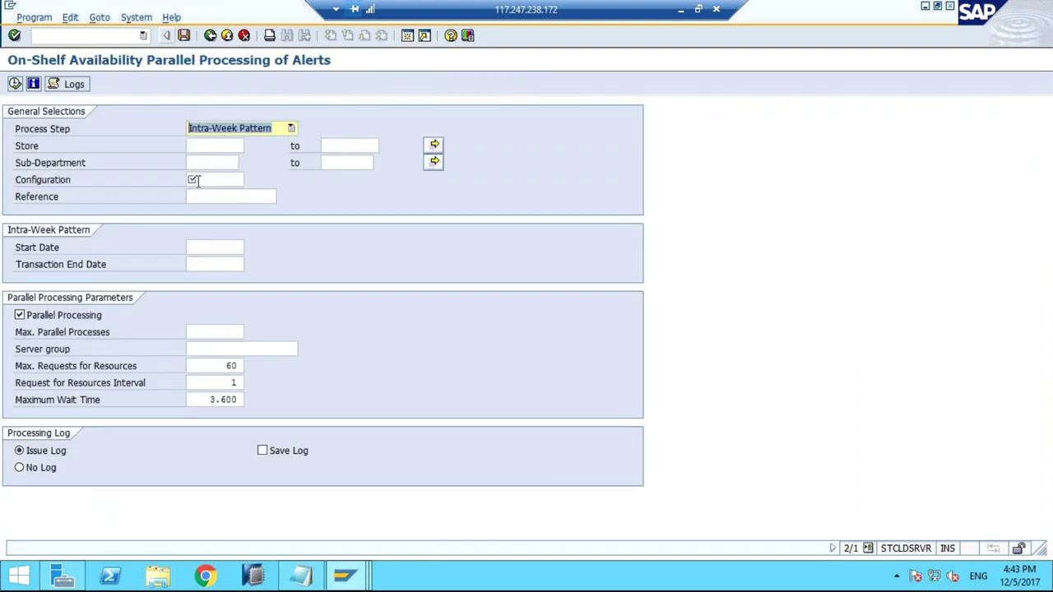
Examine the Sub-Department and Configuration selection fields together with the Process Step options
left_click(207, 163)
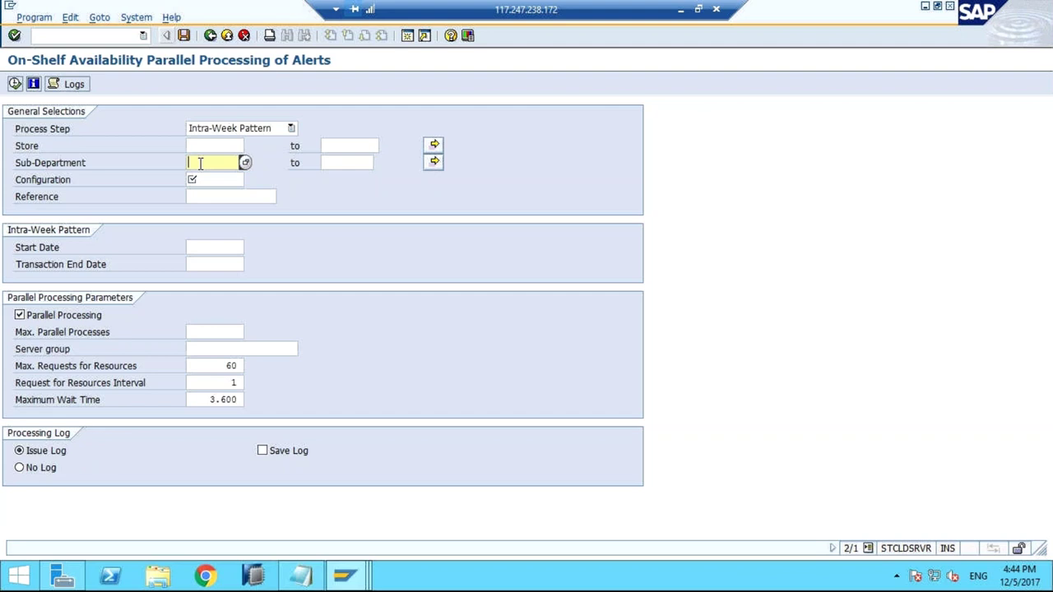
left_click(88, 163)
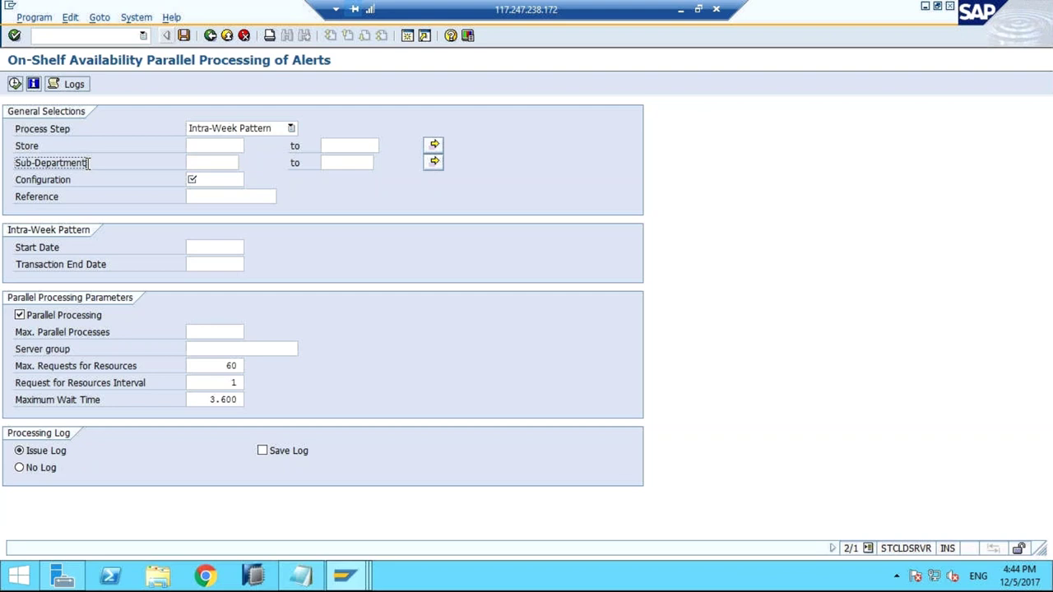
left_click(195, 163)
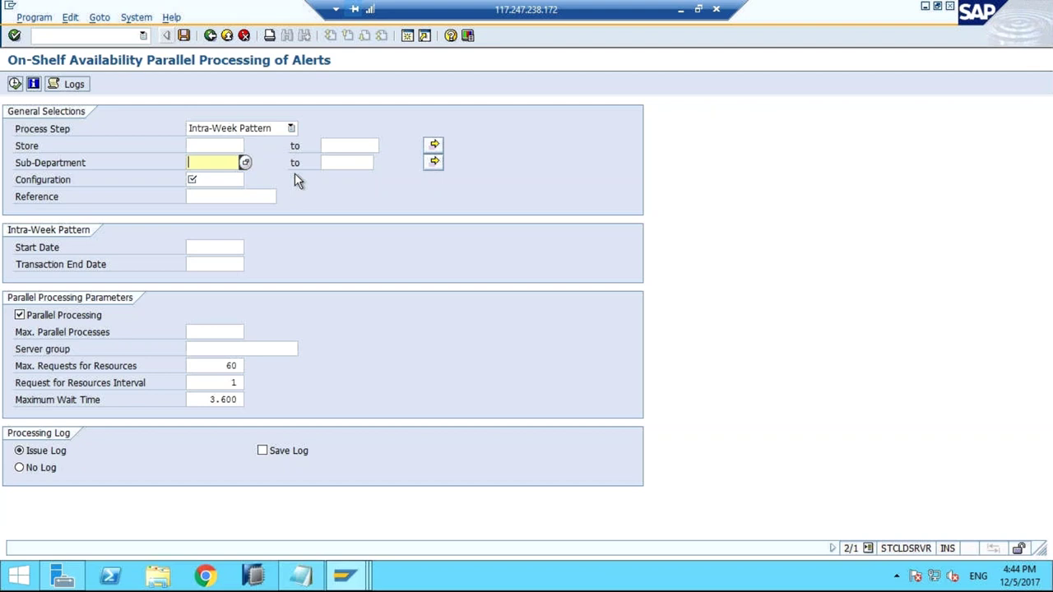
left_click(290, 129)
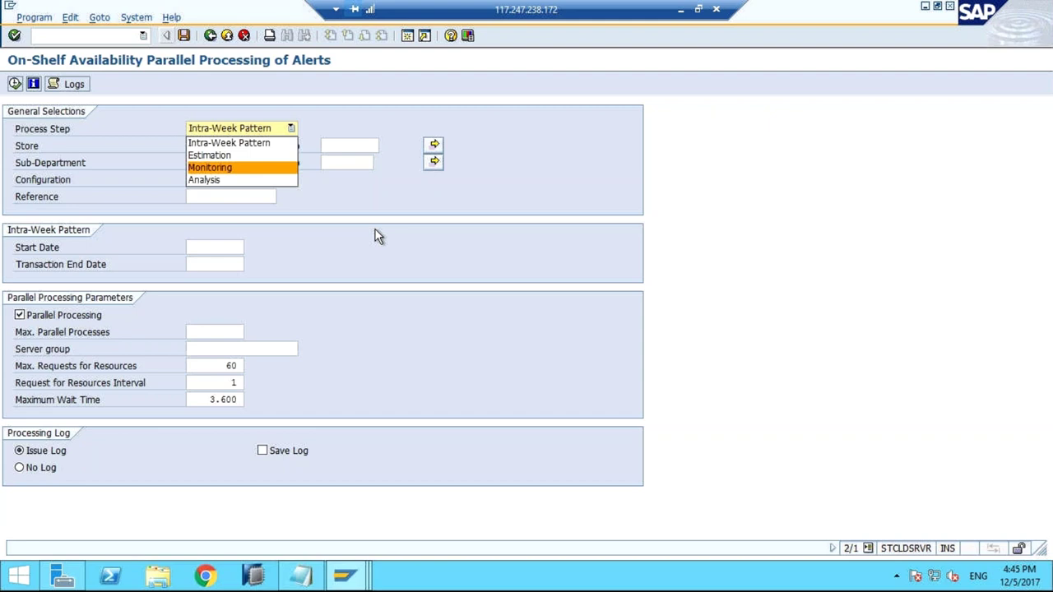
left_click(375, 231)
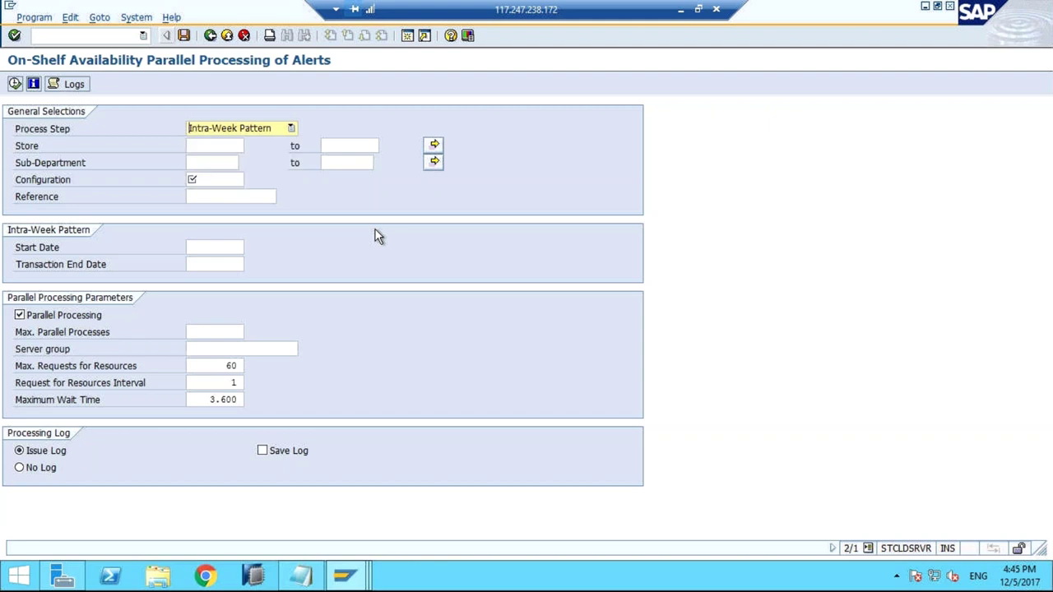
left_click(222, 163)
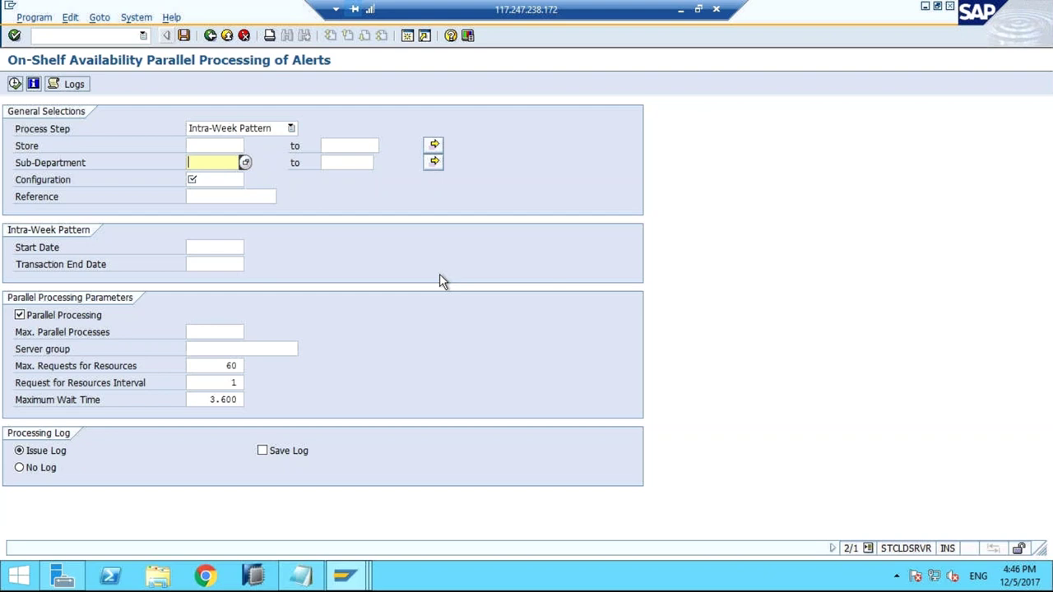
left_click(199, 180)
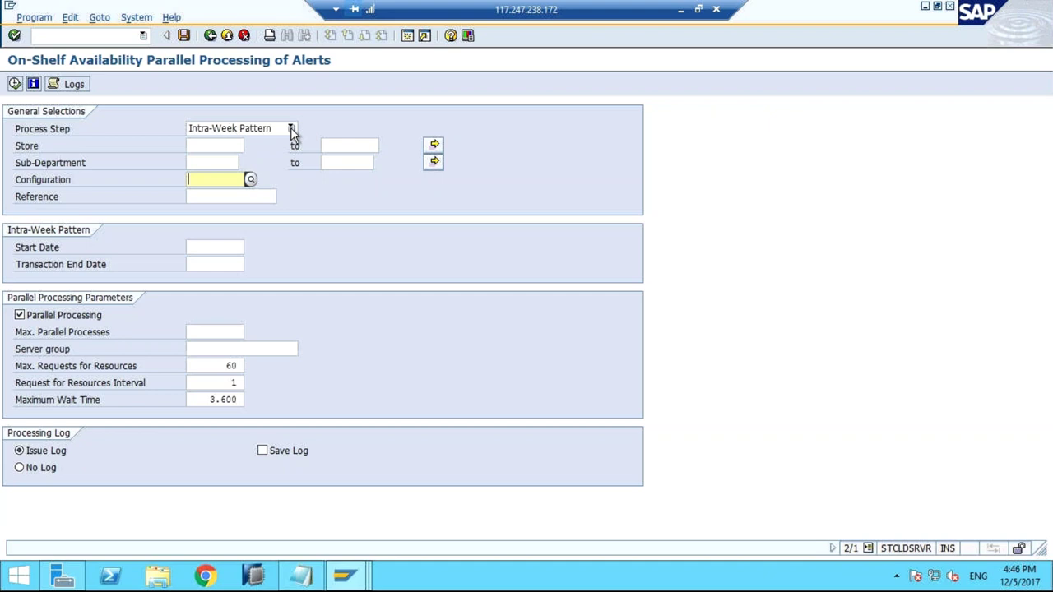
Examine the Intra-Week Pattern process step with its Start Date and Transaction End Date fields
left_click(292, 129)
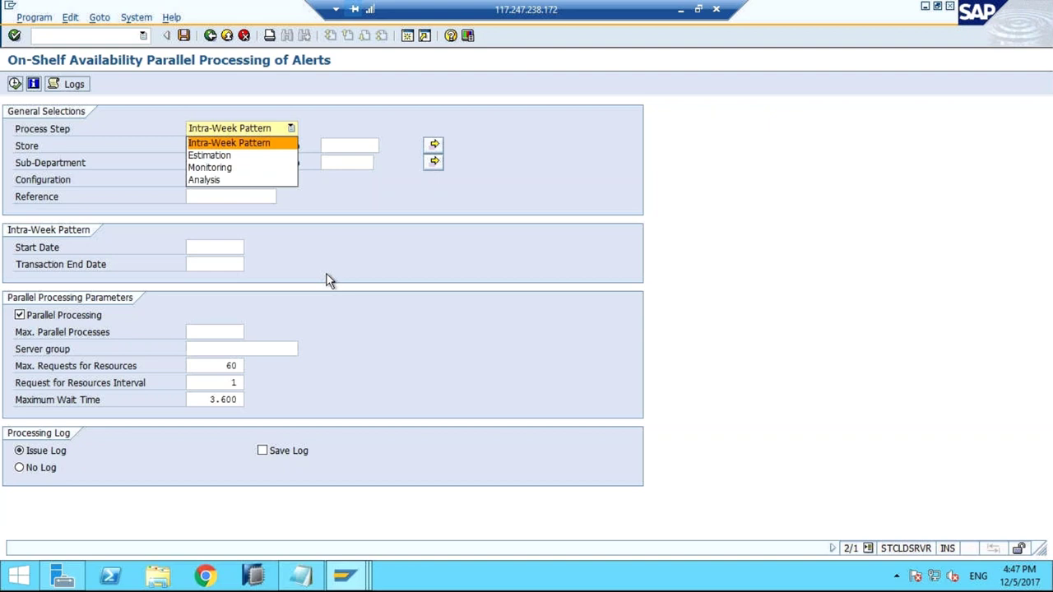
left_click(229, 248)
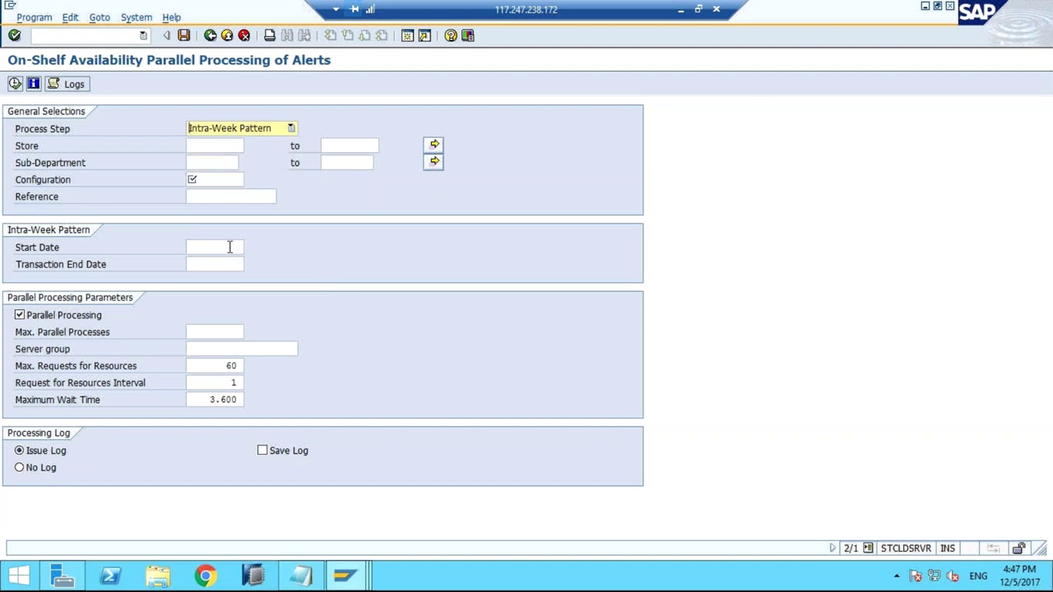
left_click(229, 247)
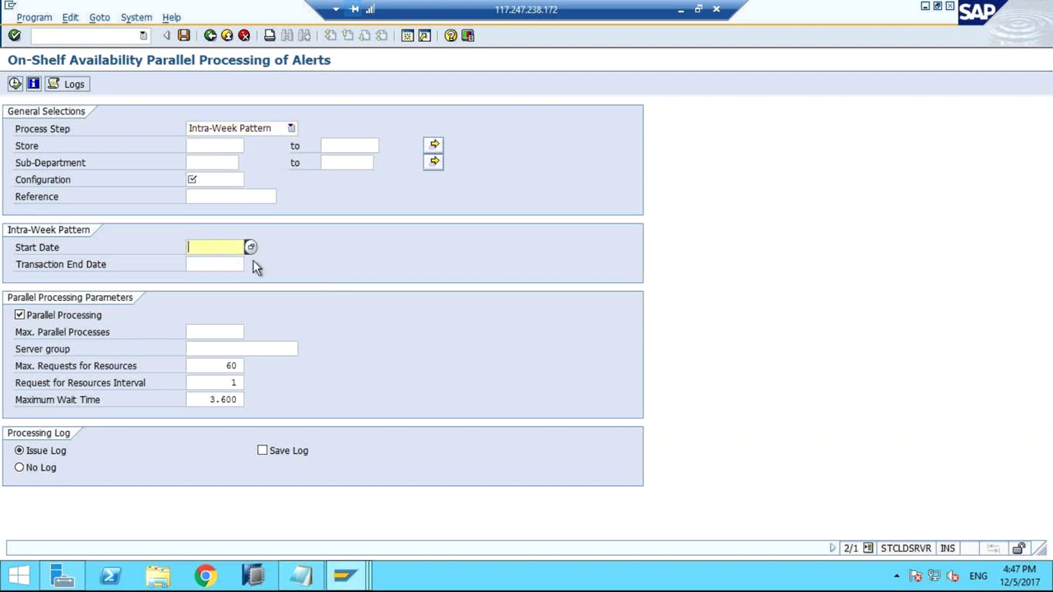
left_click(209, 264)
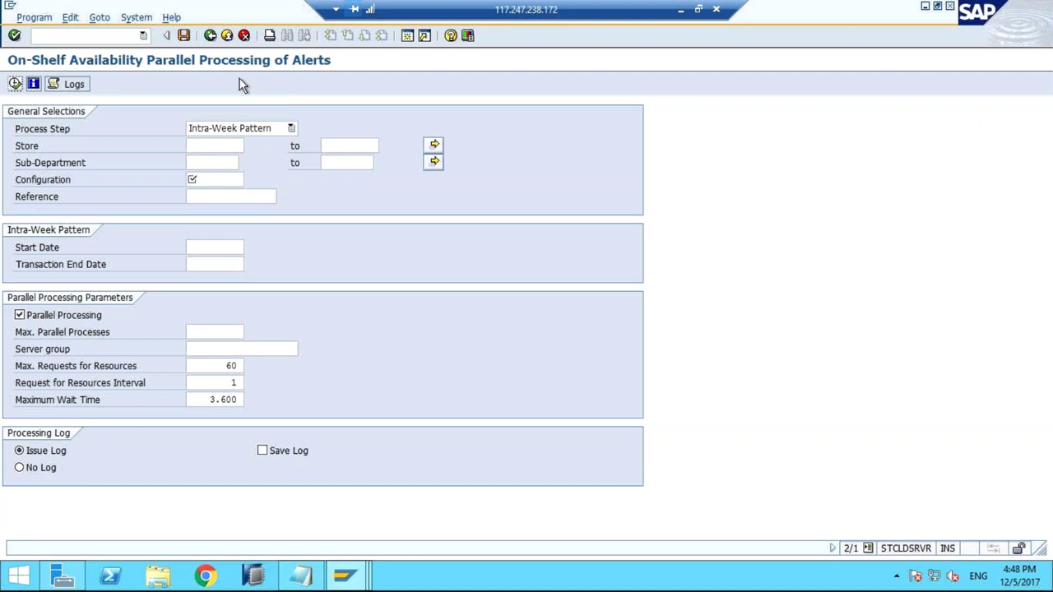
Exit the alert processing screen and add "1. POSDTA working properly" to the note, one blank line below the existing text
left_click(208, 37)
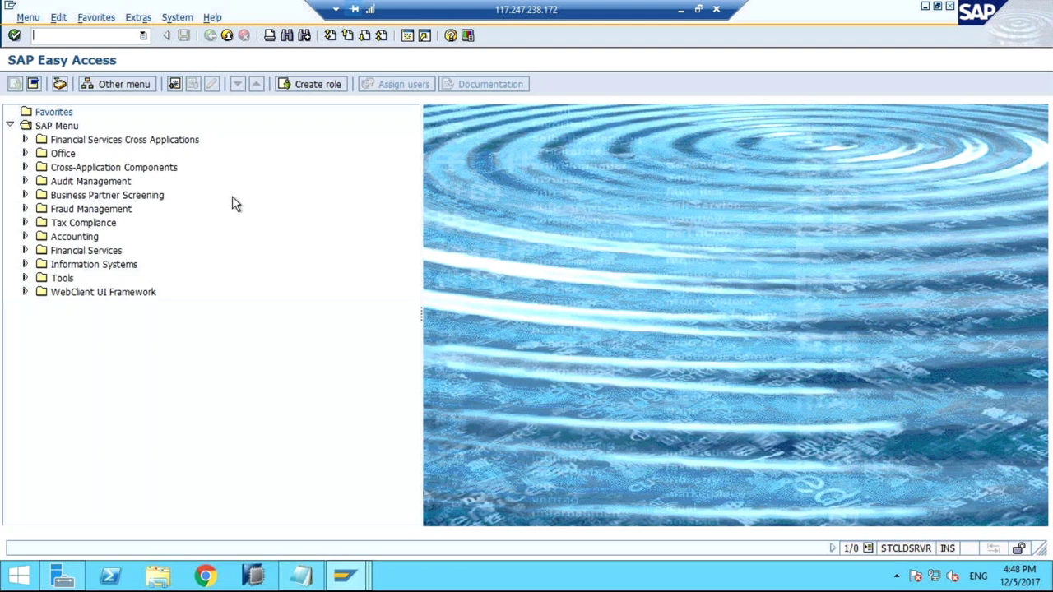
left_click(303, 578)
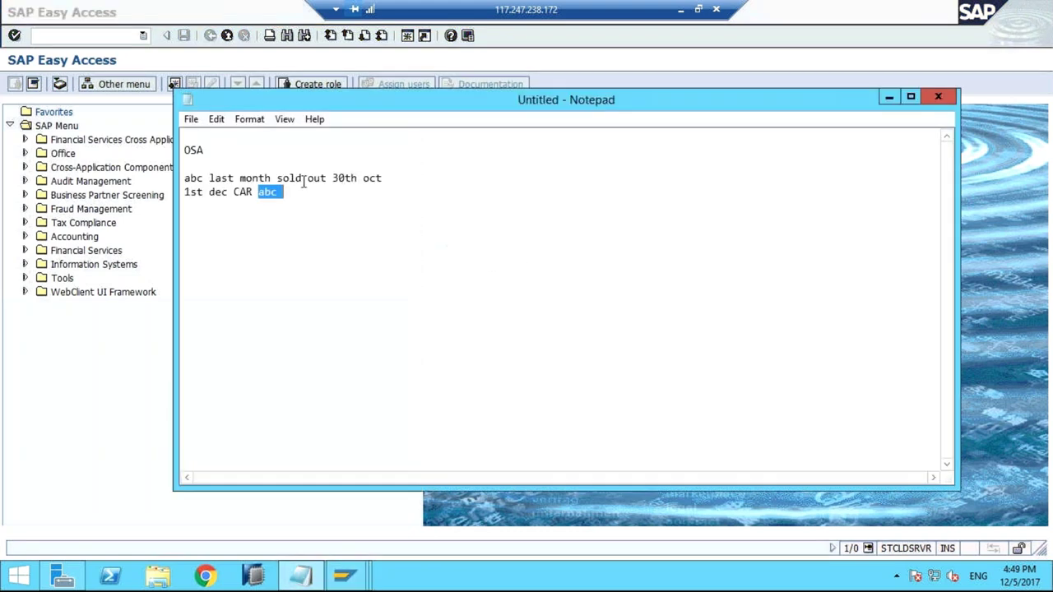
key("End")
key("Return")
key("Return")
type("1. POSDTA ")
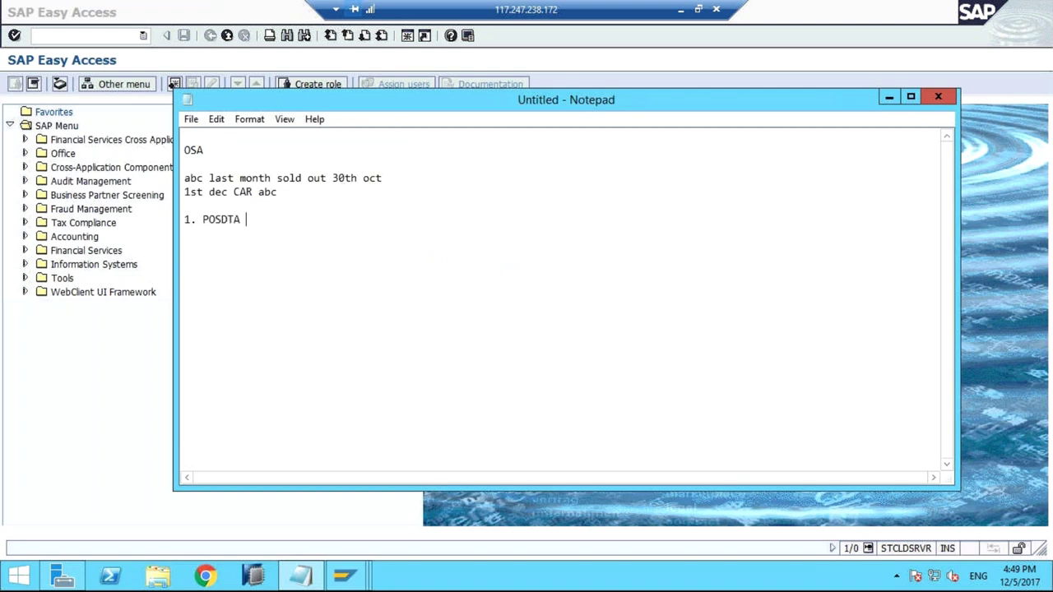
type("c")
key("BackSpace")
type("working")
type("properly")
key("Return")
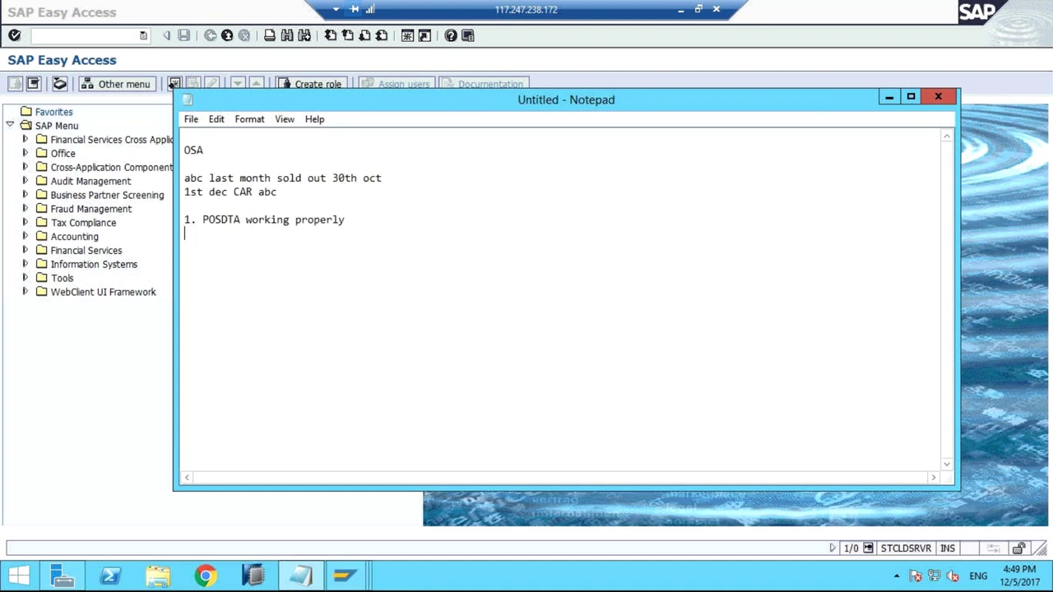
Add the note lines "2. data flows started" and "3. at least 3 month data in car syatem." below the first point
type("2. data flows sta")
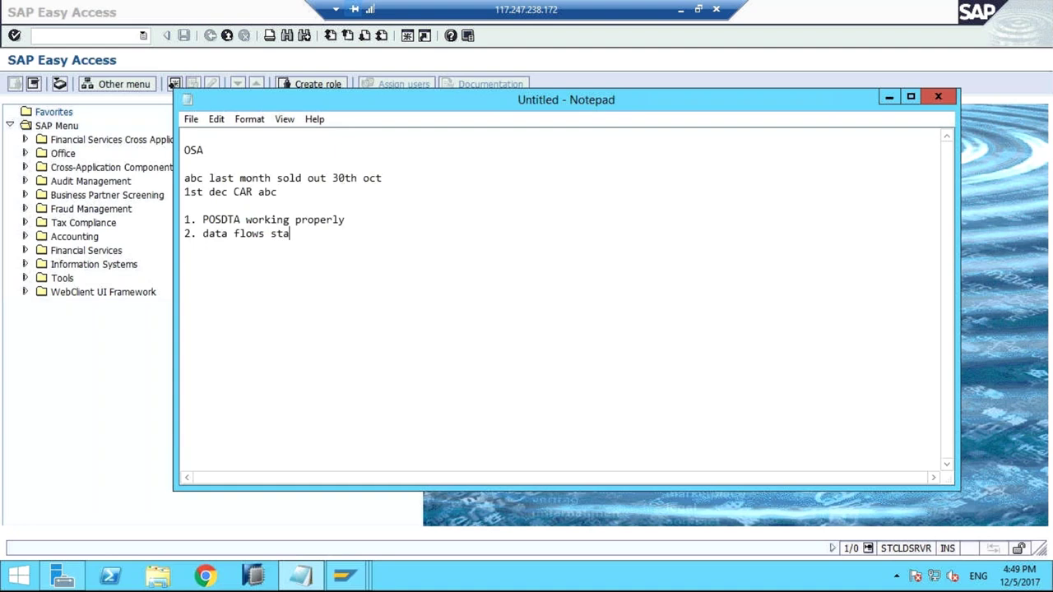
type("rted")
key("Return")
type("3. at least 3 month dta")
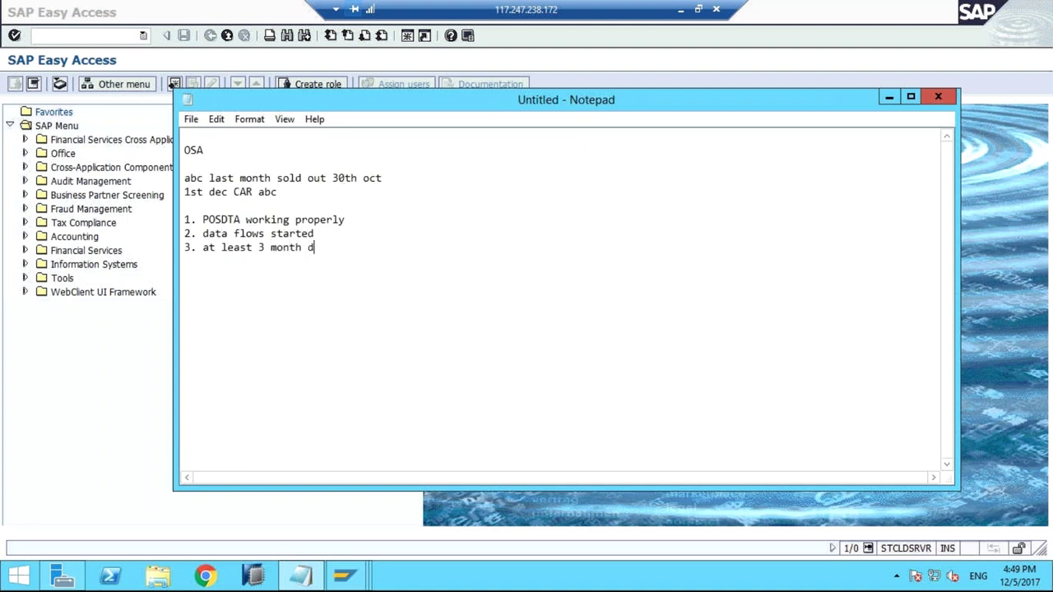
key("BackSpace")
key("BackSpace")
type("ata in car syatem.")
key("Return")
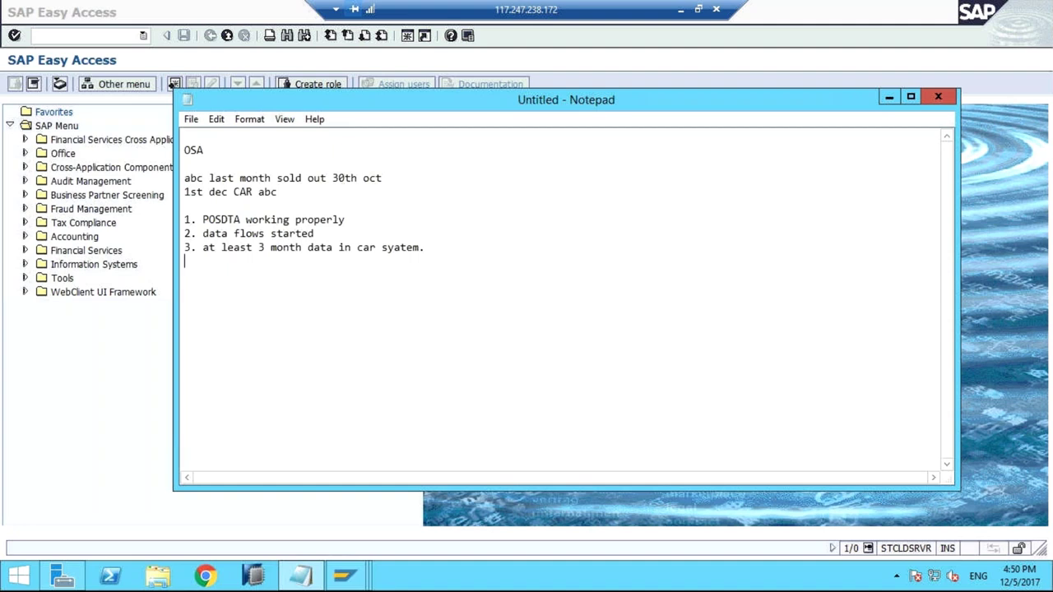
type("4. ma")
key("BackSpace")
key("BackSpace")
key("BackSpace")
key("BackSpace")
key("BackSpace")
Review the three numbered points in the note and return to SAP Easy Access
left_click_drag(204, 219, 262, 218)
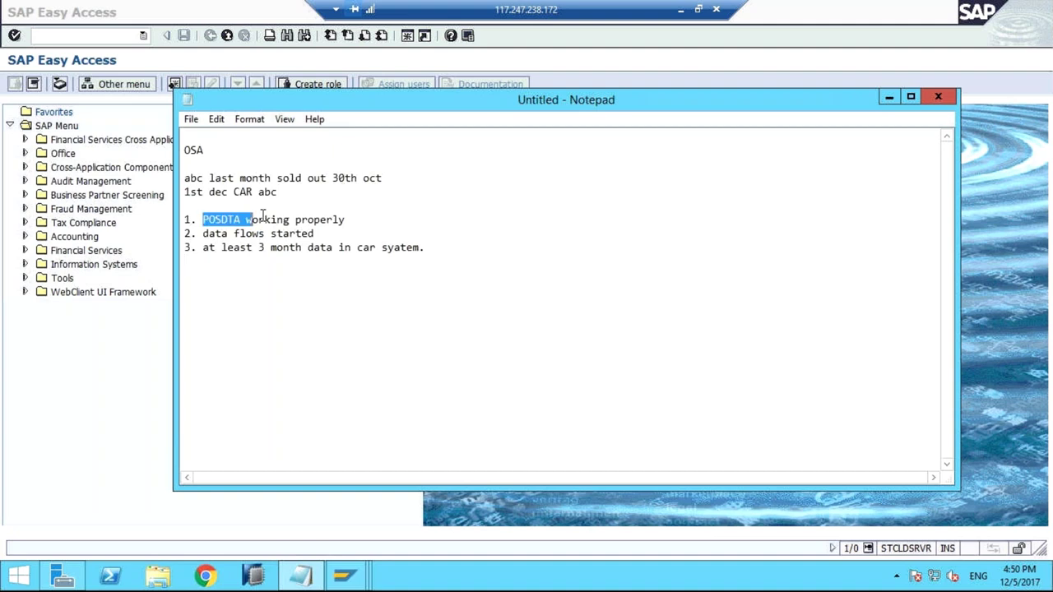
left_click(358, 219)
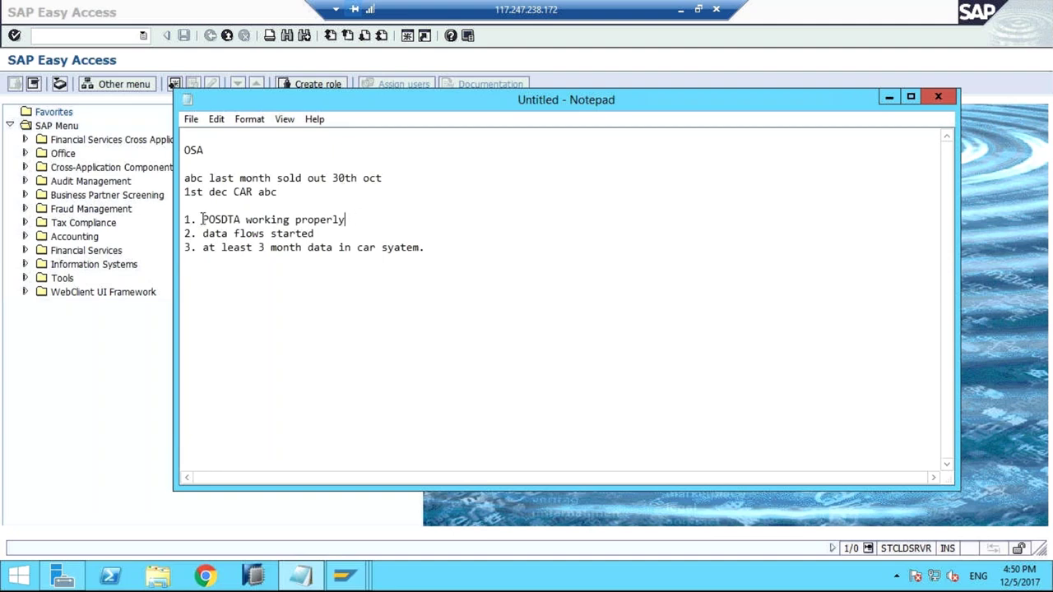
left_click_drag(202, 219, 422, 260)
left_click(450, 254)
left_click_drag(201, 220, 432, 247)
left_click(113, 374)
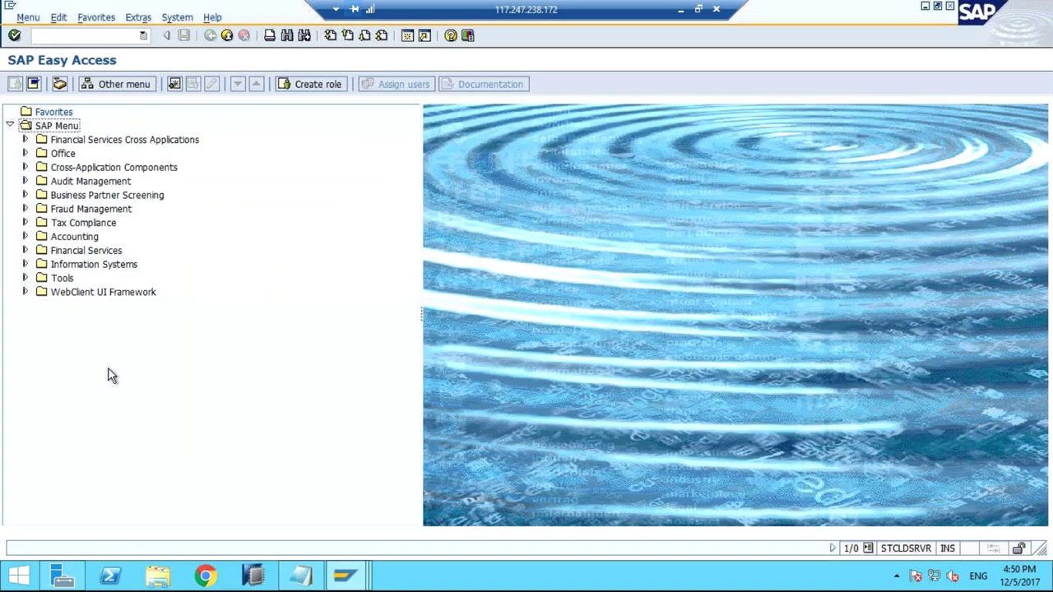
Open the SAP Reference IMG through transaction spro
left_click(120, 38)
type("spro")
key("Return")
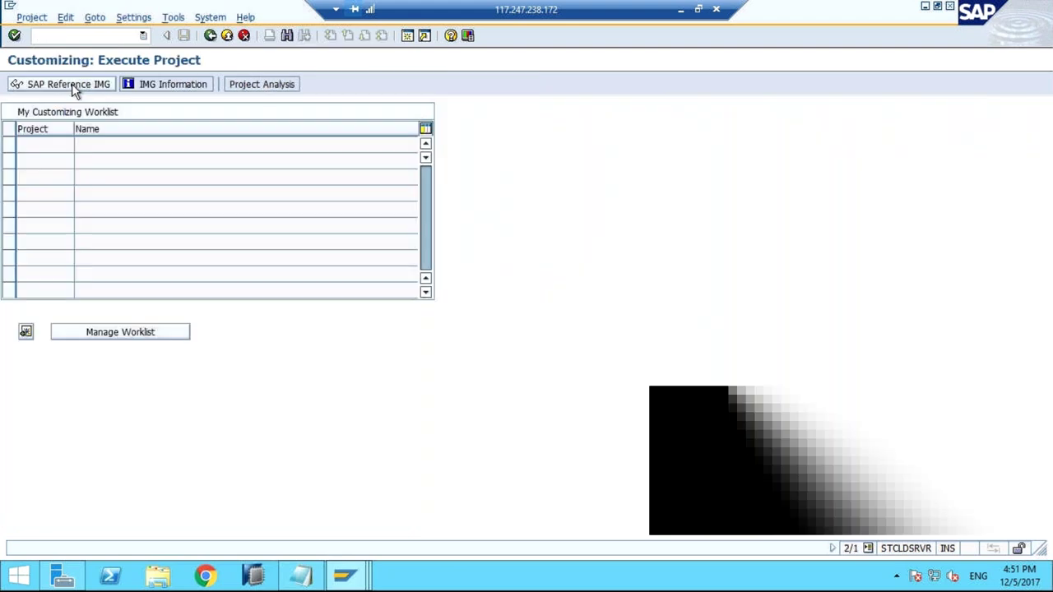
left_click(71, 84)
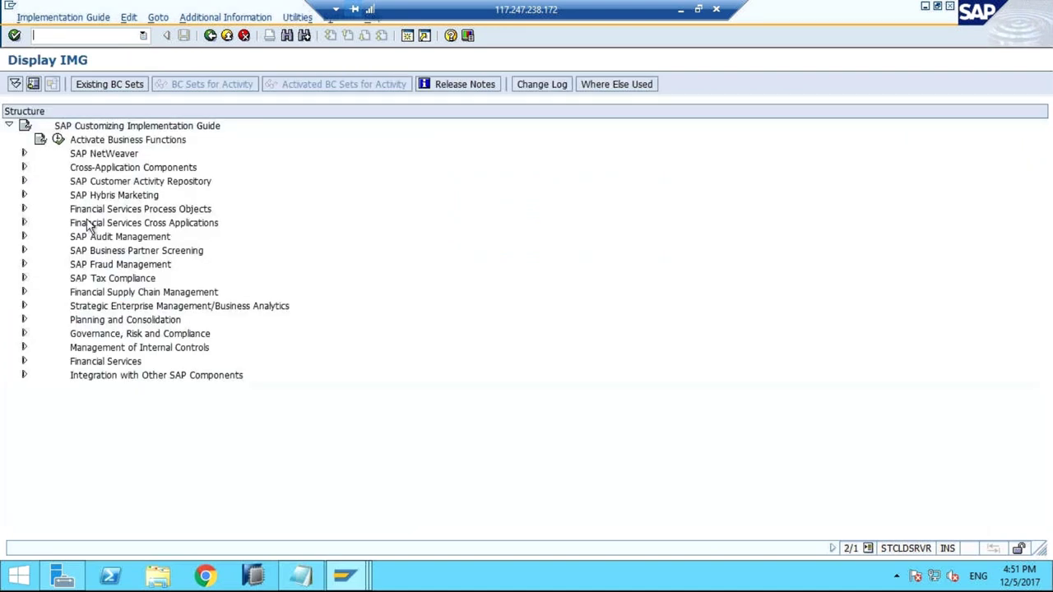
Expand SAP Customer Activity Repository and its General Settings in the implementation guide structure
left_click(24, 181)
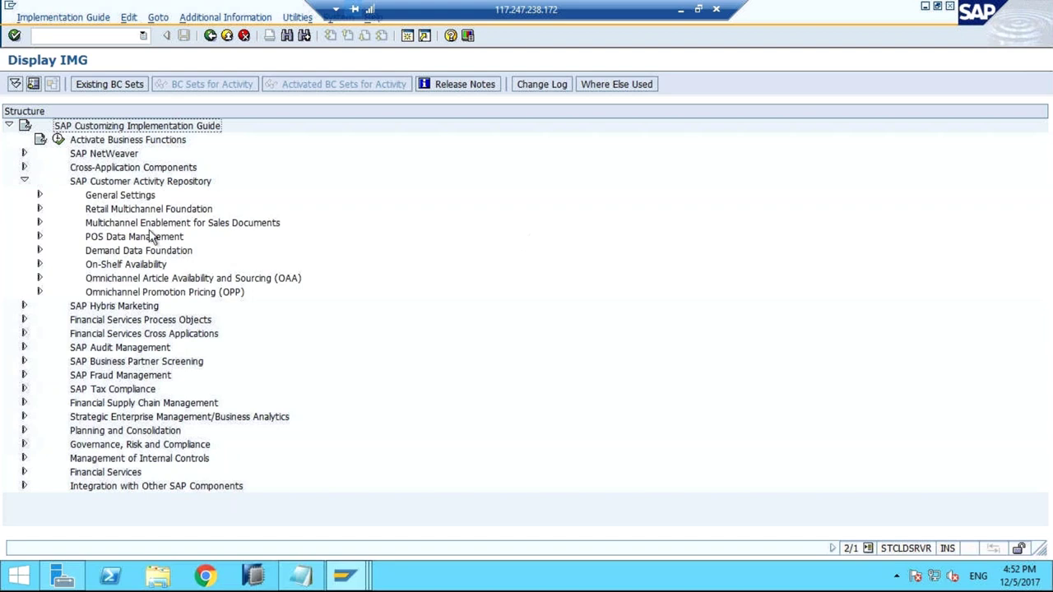
left_click(94, 211)
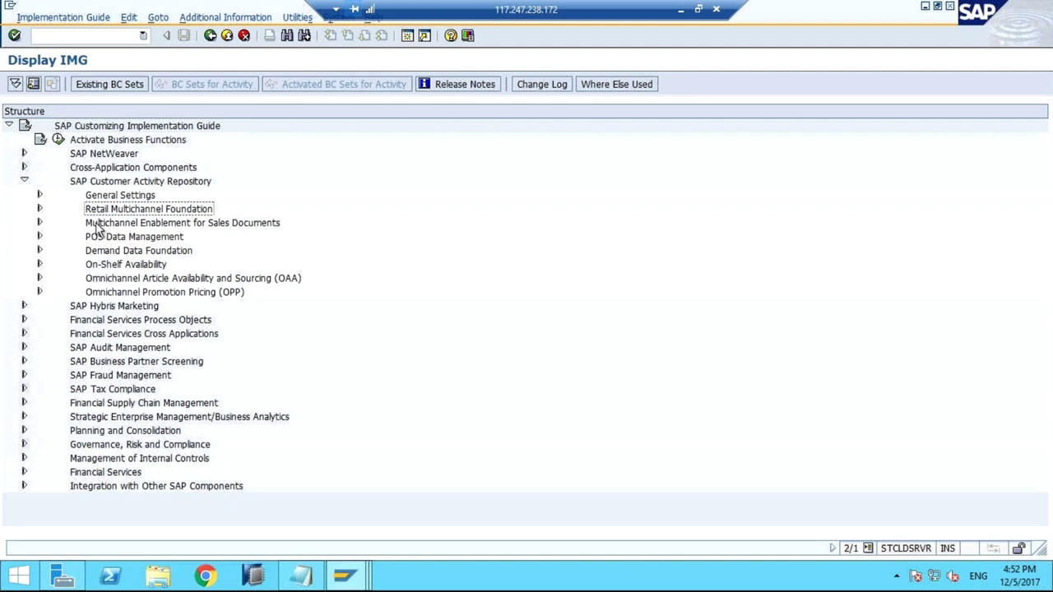
left_click(96, 225)
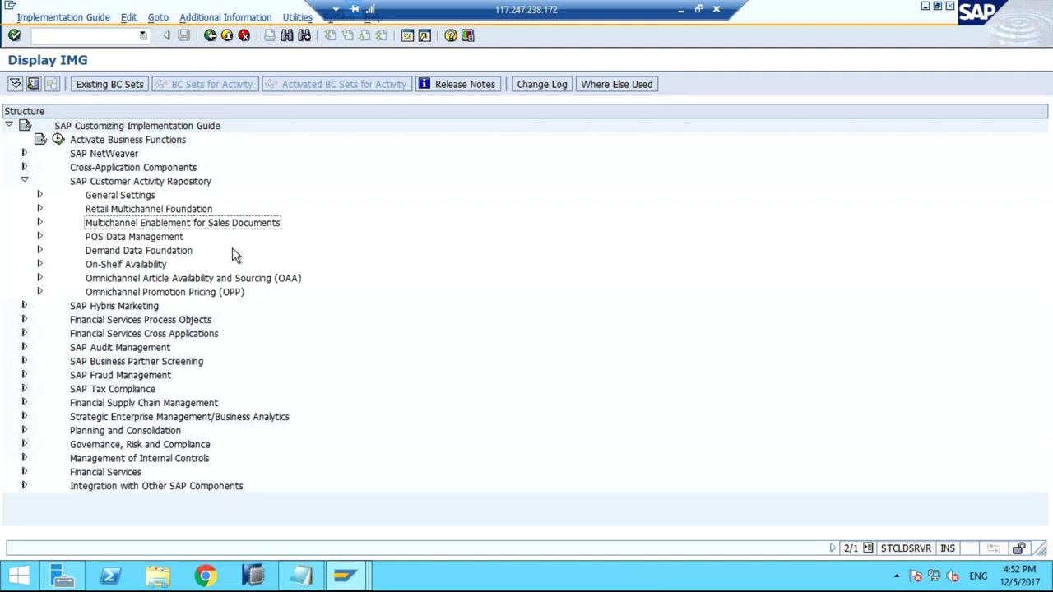
left_click(39, 196)
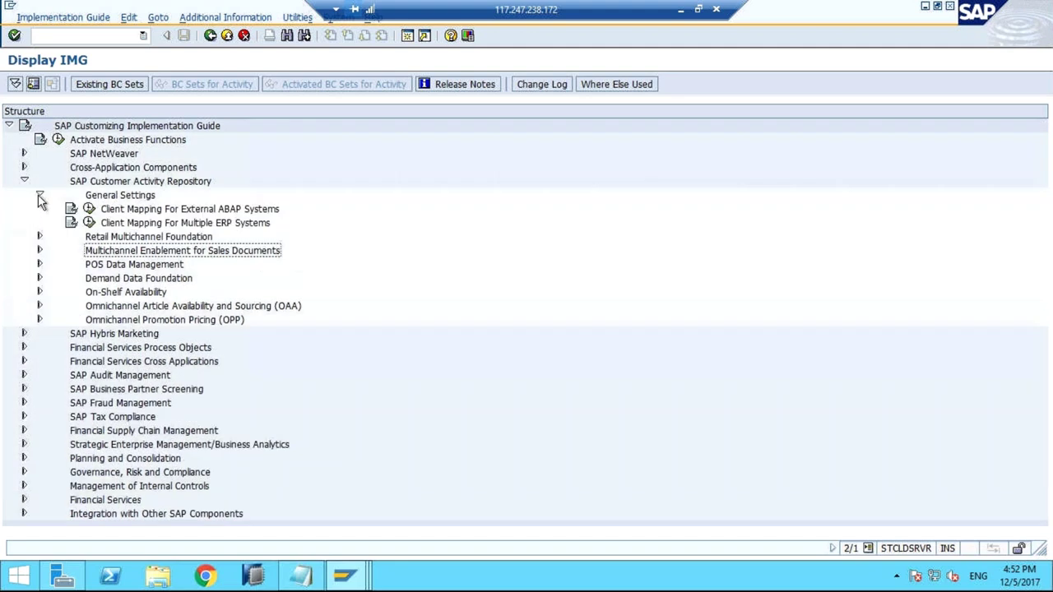
Collapse General Settings, expand On-Shelf Availability and open the SAP_DEF details under Initialize On-Shelf Availability Algorithm
left_click(40, 197)
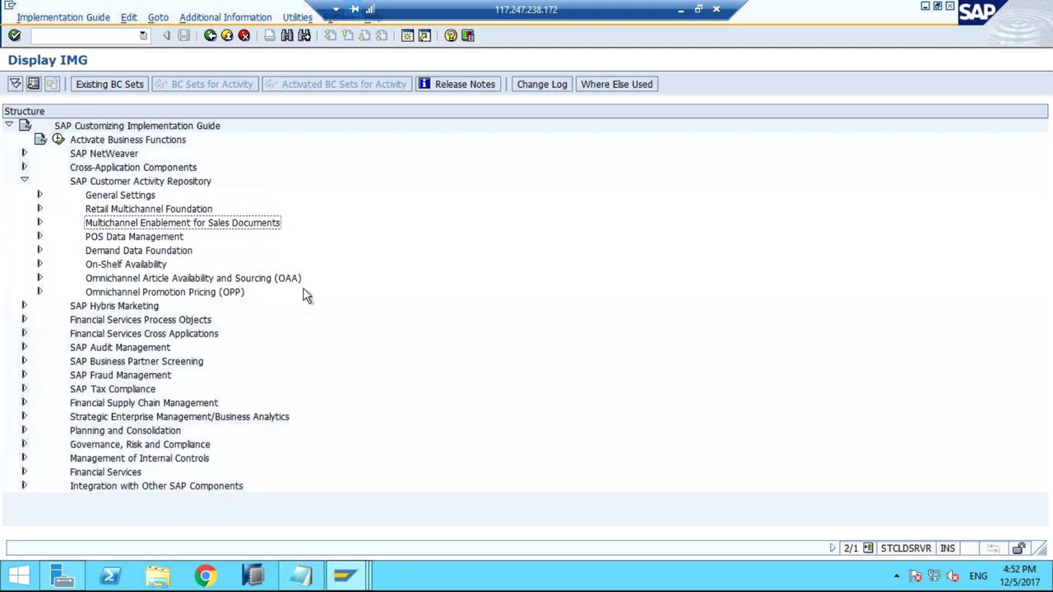
left_click(39, 264)
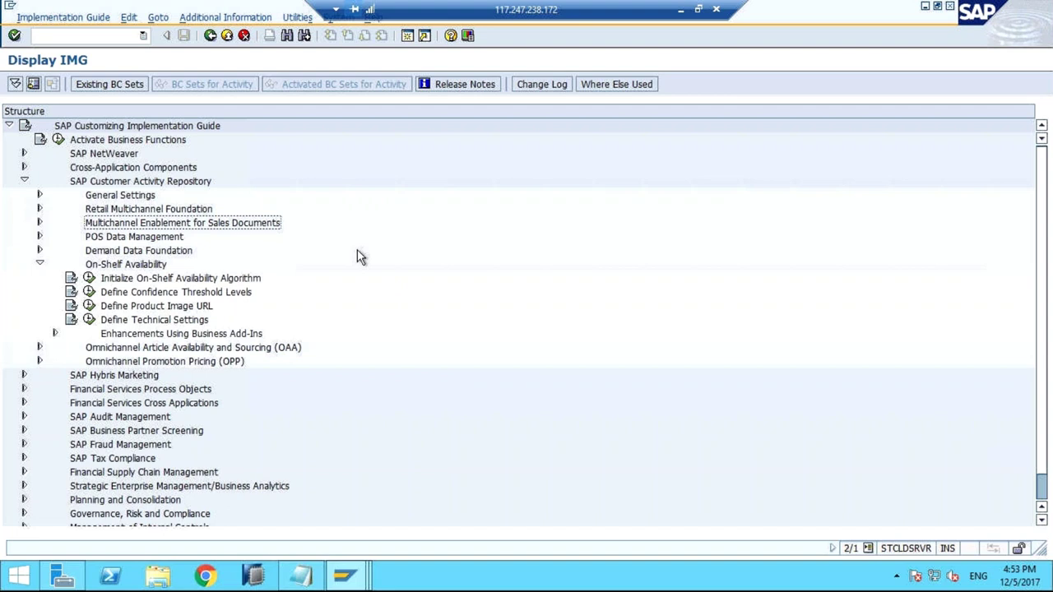
left_click(89, 279)
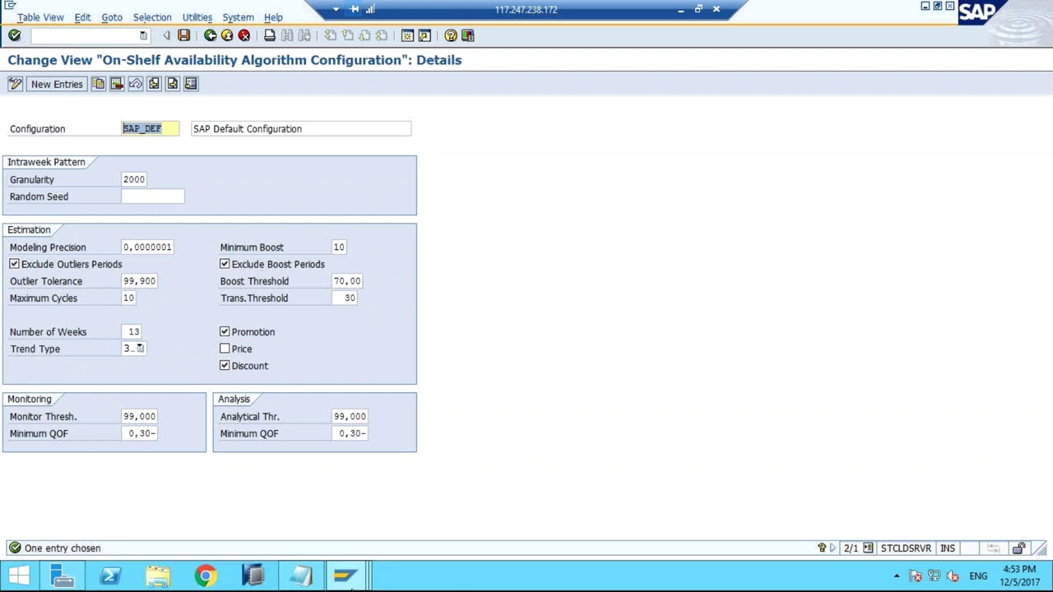
Switch to the other SAP session and open the alert processing transaction /n/osa/dispatch
mouse_move(349, 577)
mouse_move(376, 541)
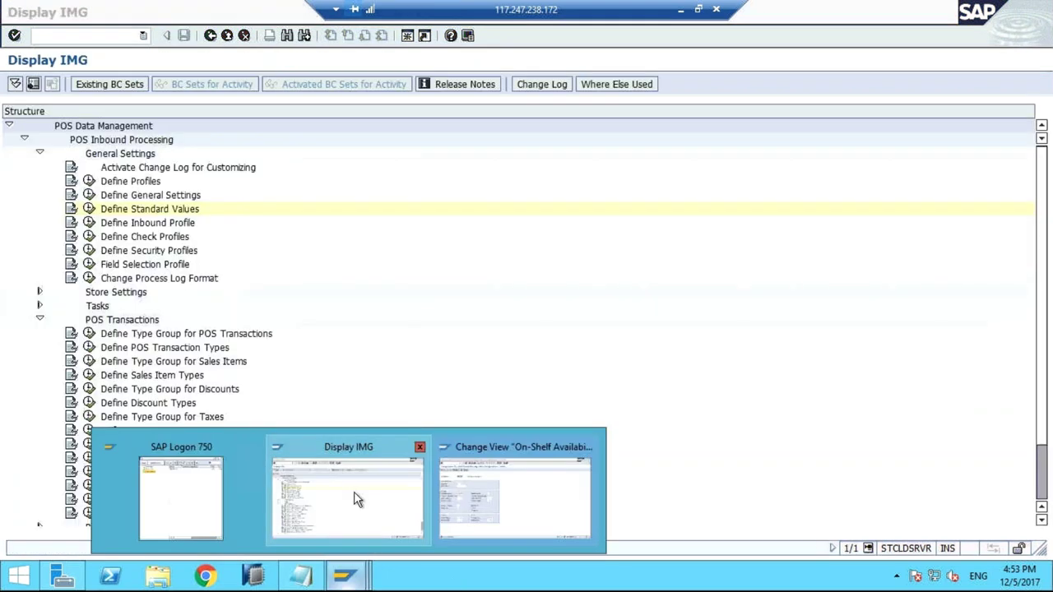
left_click(355, 499)
left_click(143, 35)
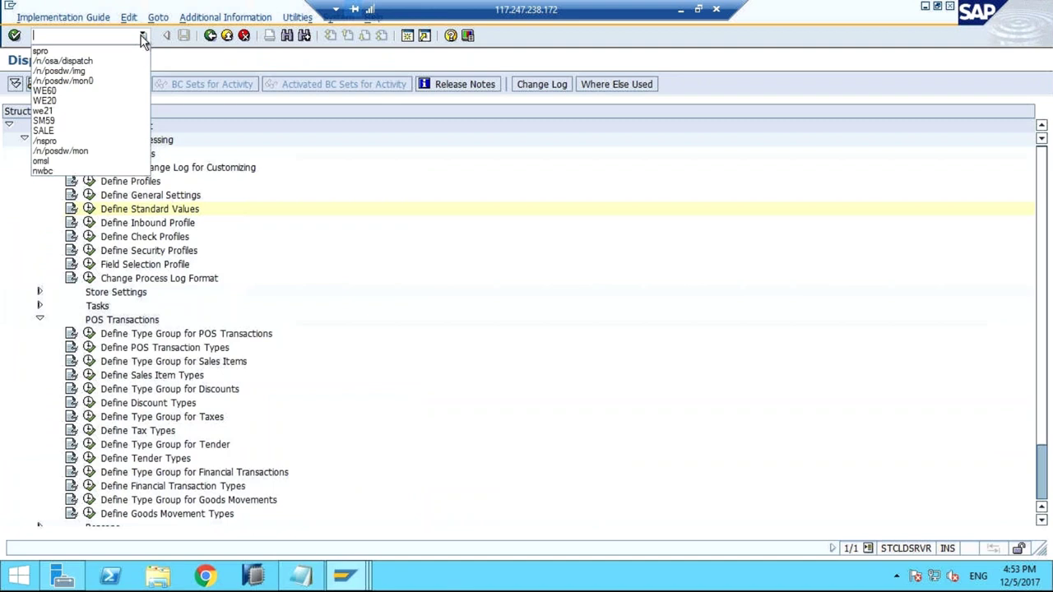
left_click(130, 62)
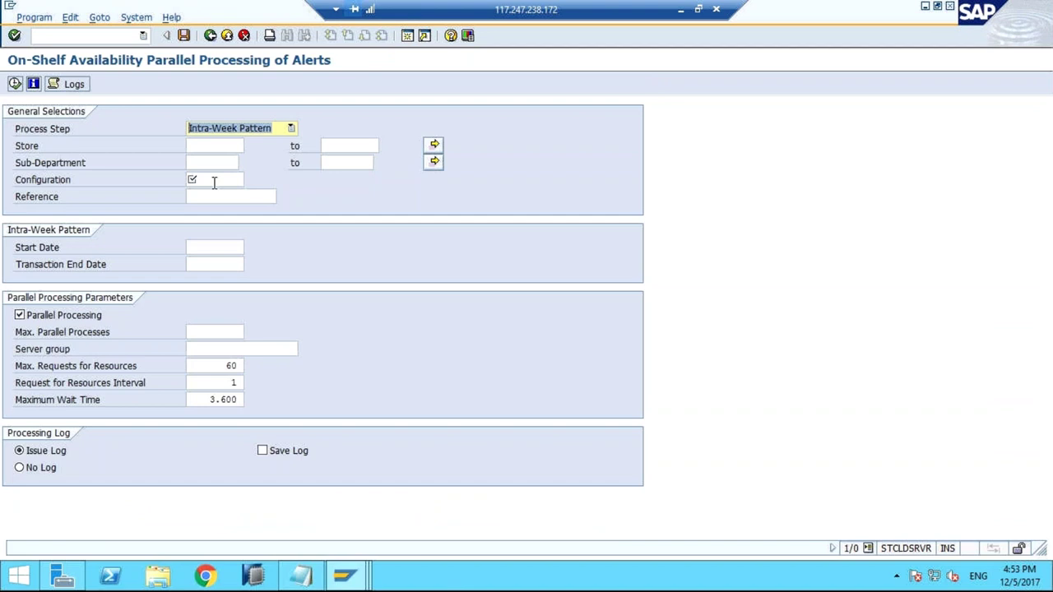
Look up the available entries for the Configuration field and close the list without choosing one
left_click(214, 181)
left_click(252, 180)
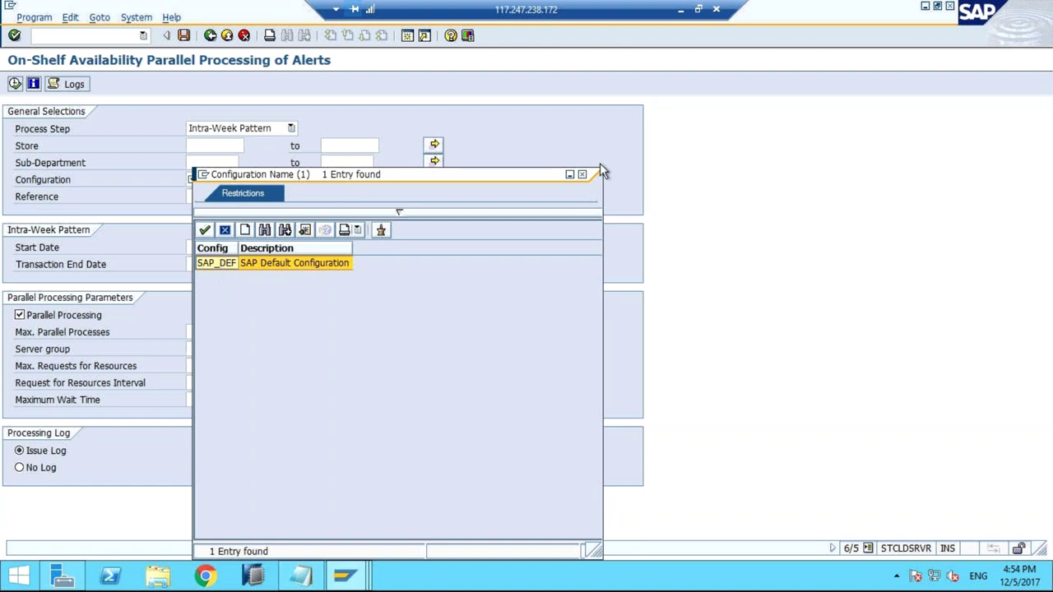
left_click(582, 177)
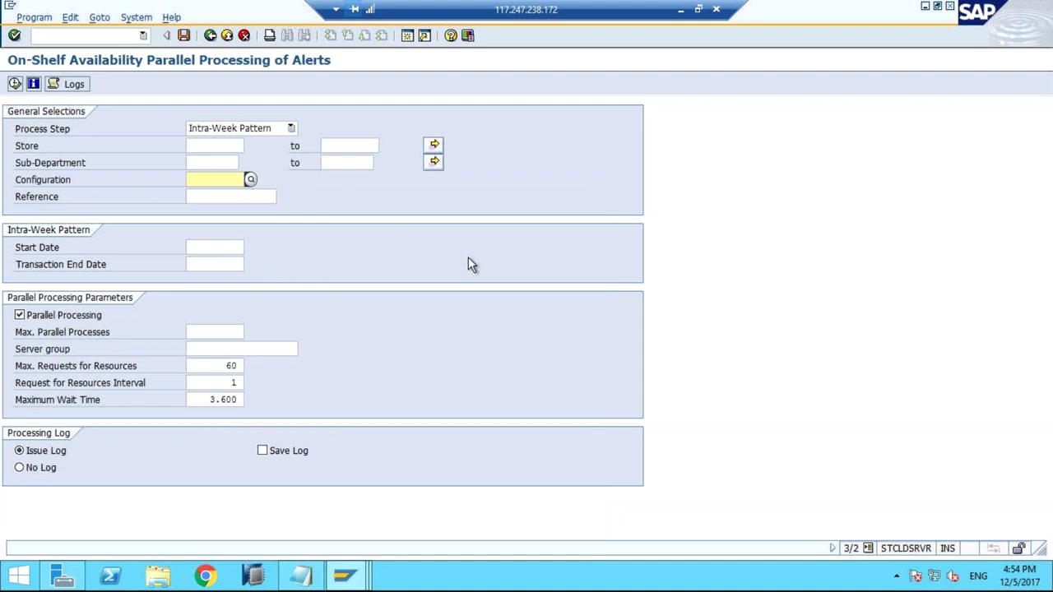
Return to the algorithm configuration details, copy SAP_DEF as a new configuration named ZOSA and save it
mouse_move(345, 575)
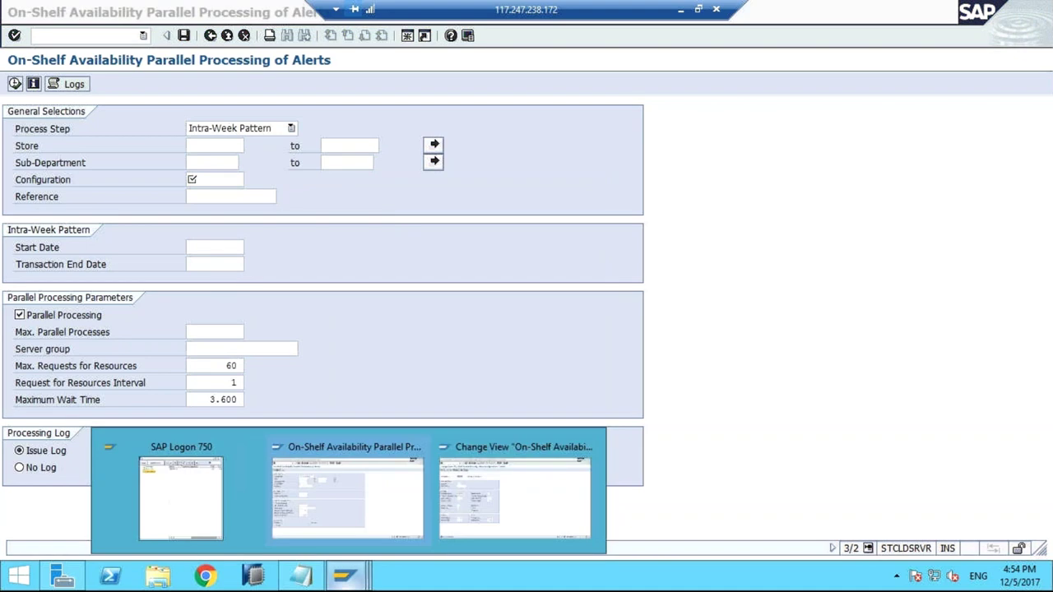
mouse_move(489, 528)
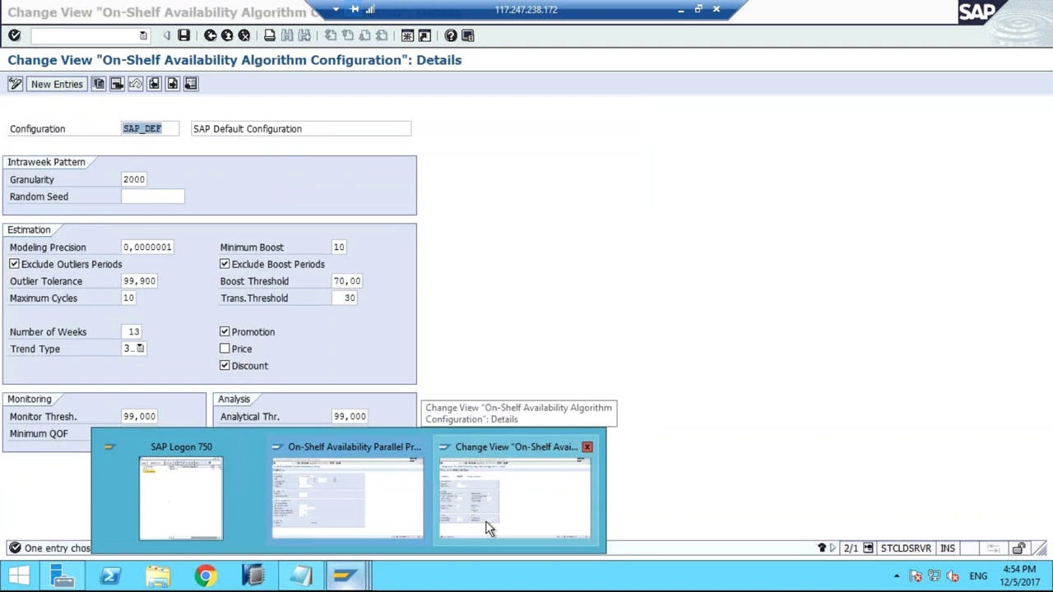
left_click(487, 527)
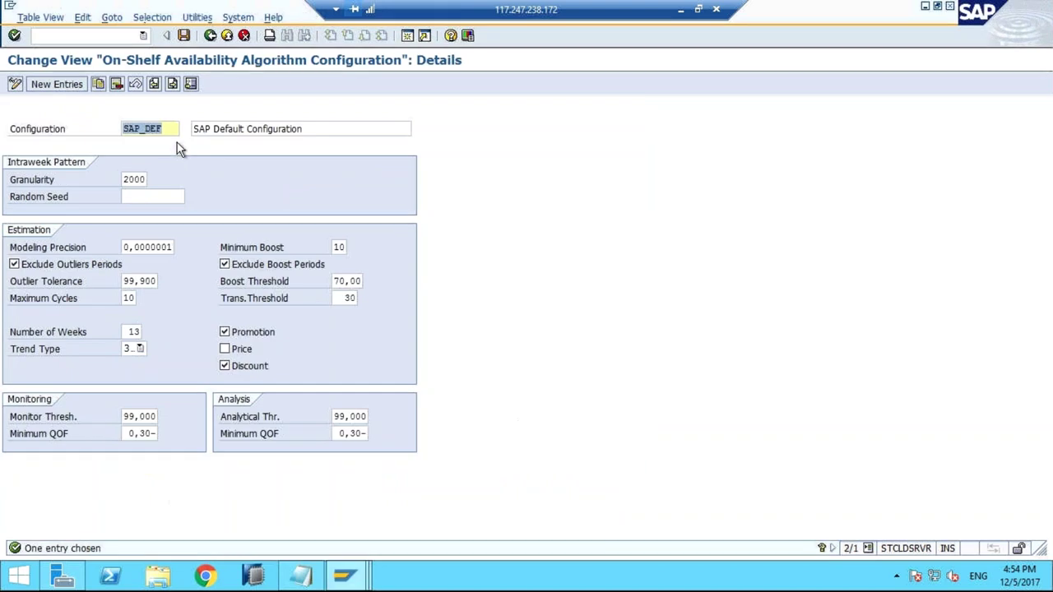
left_click(173, 129)
left_click(97, 85)
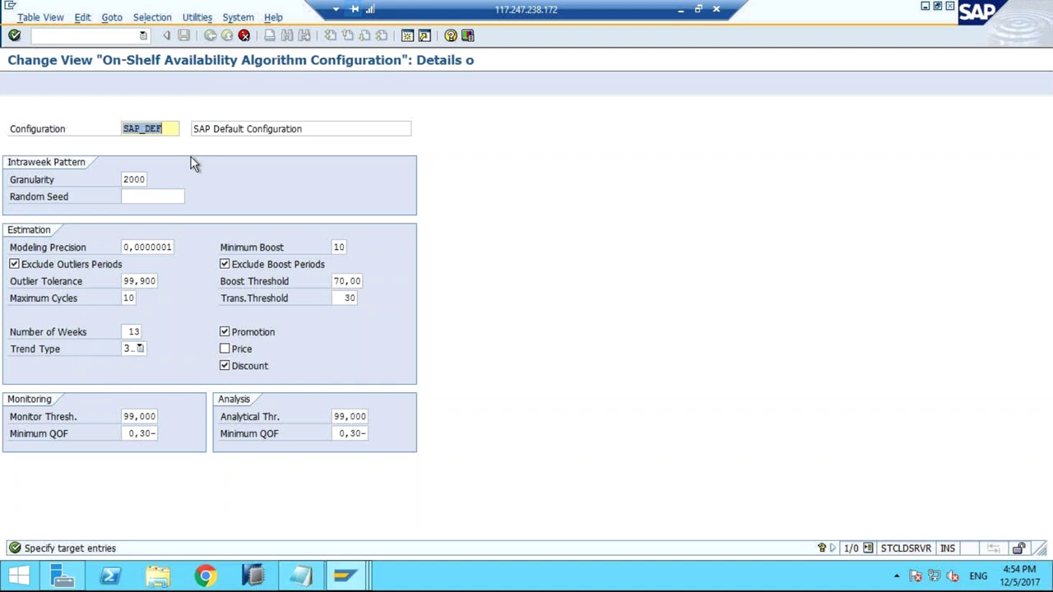
type("ZOSA")
key("Return")
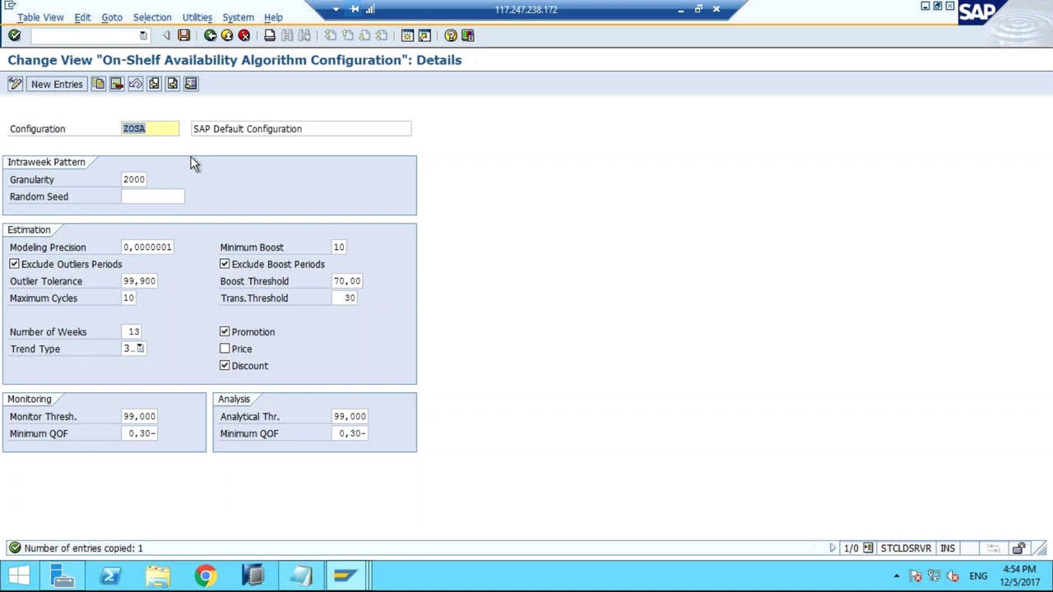
left_click(186, 38)
left_click(32, 243)
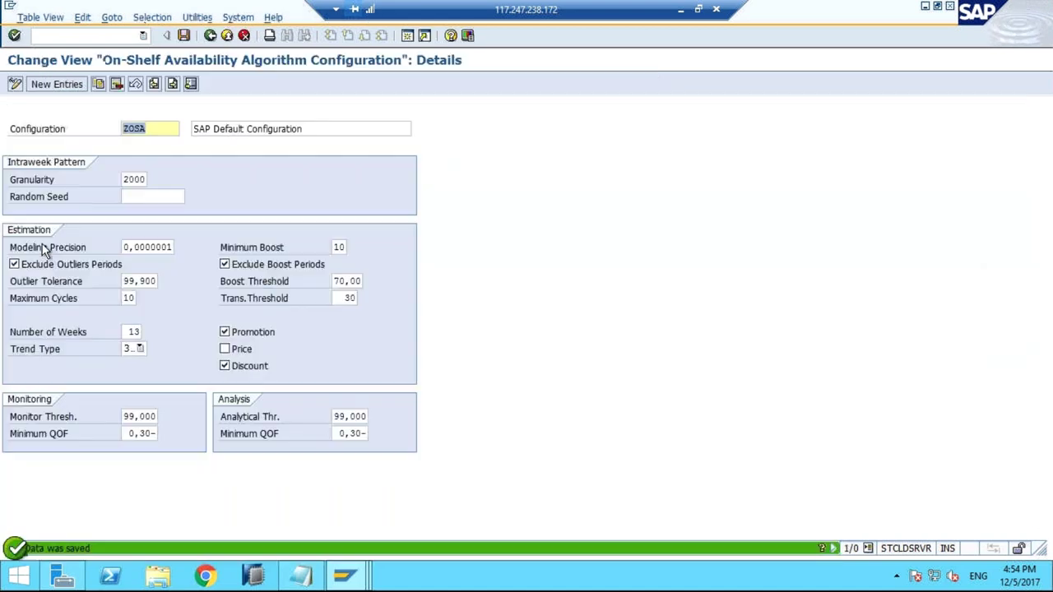
Examine the intraweek pattern fields of ZOSA and compare the configuration with the alert processing selection screen
left_click(160, 130)
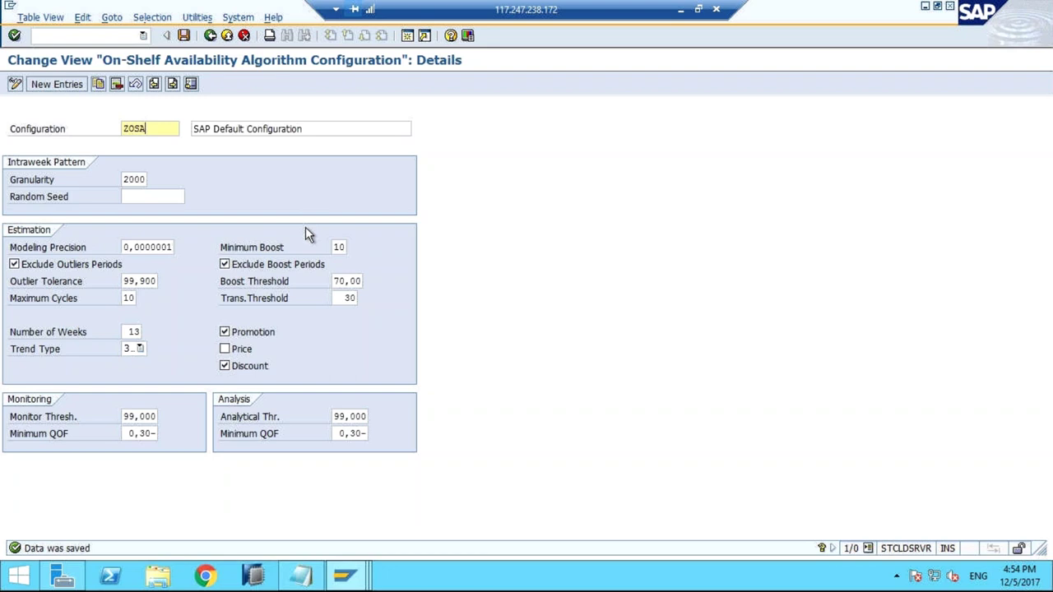
left_click(126, 179)
left_click(142, 198)
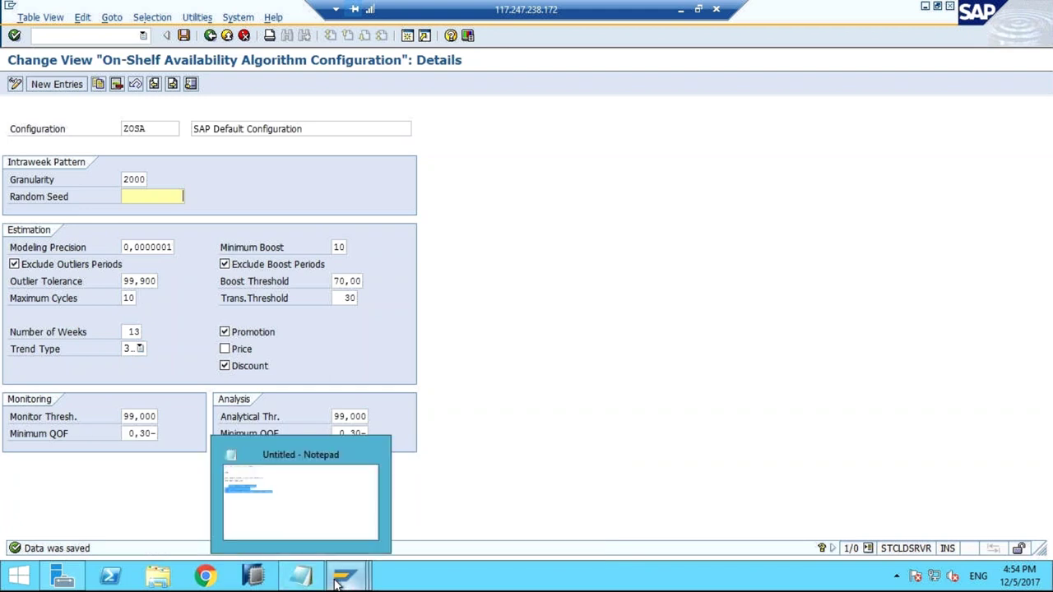
left_click(347, 526)
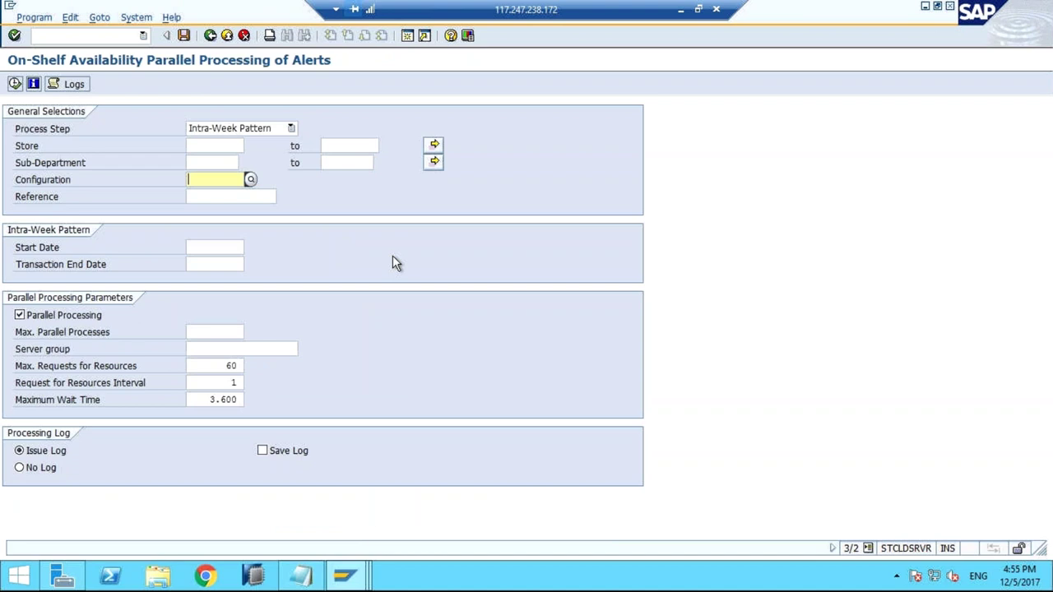
mouse_move(343, 576)
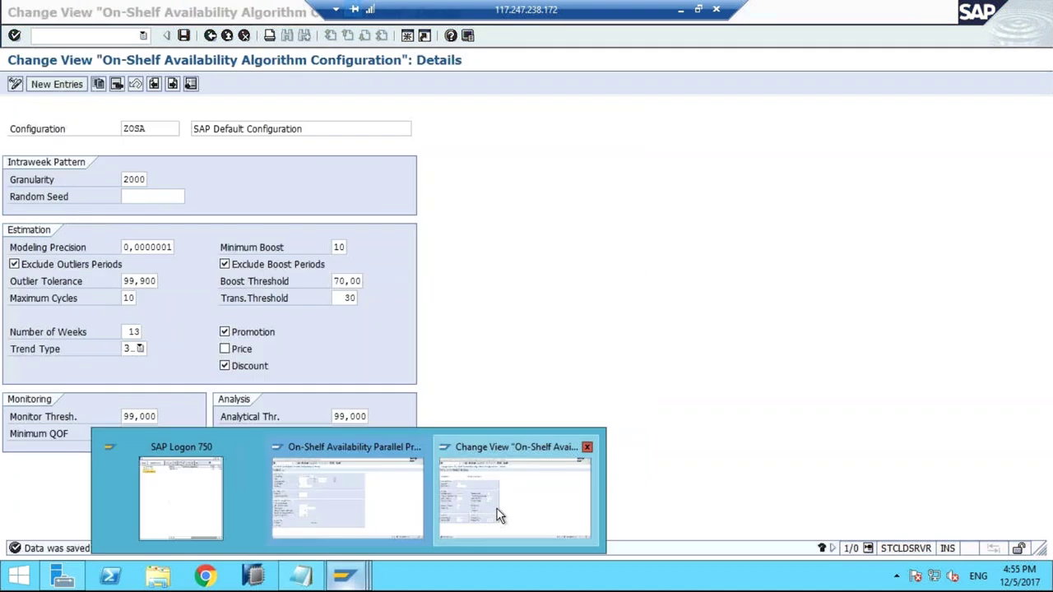
left_click(499, 515)
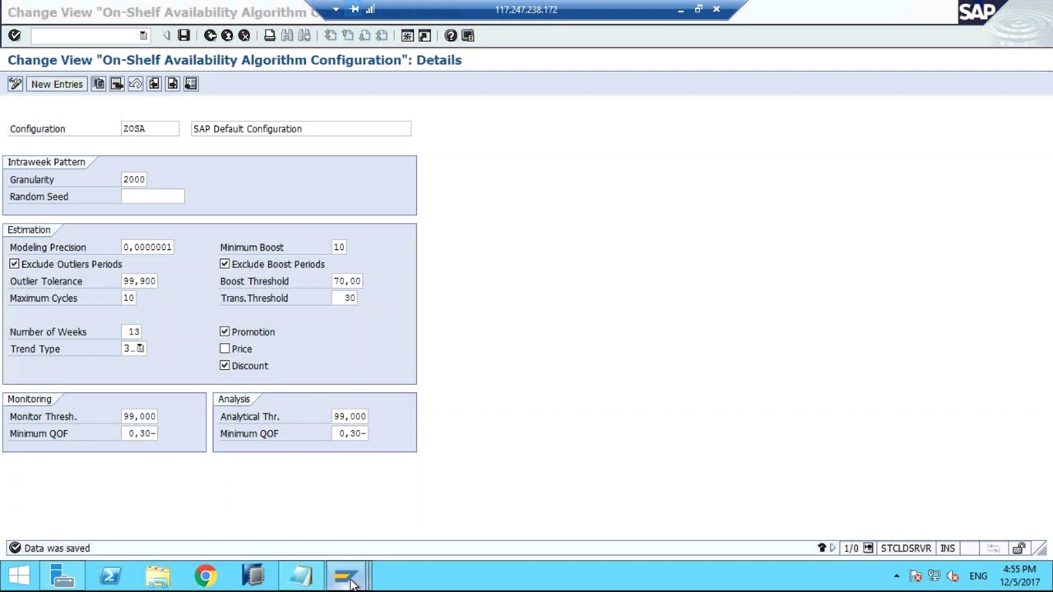
mouse_move(344, 576)
left_click(356, 507)
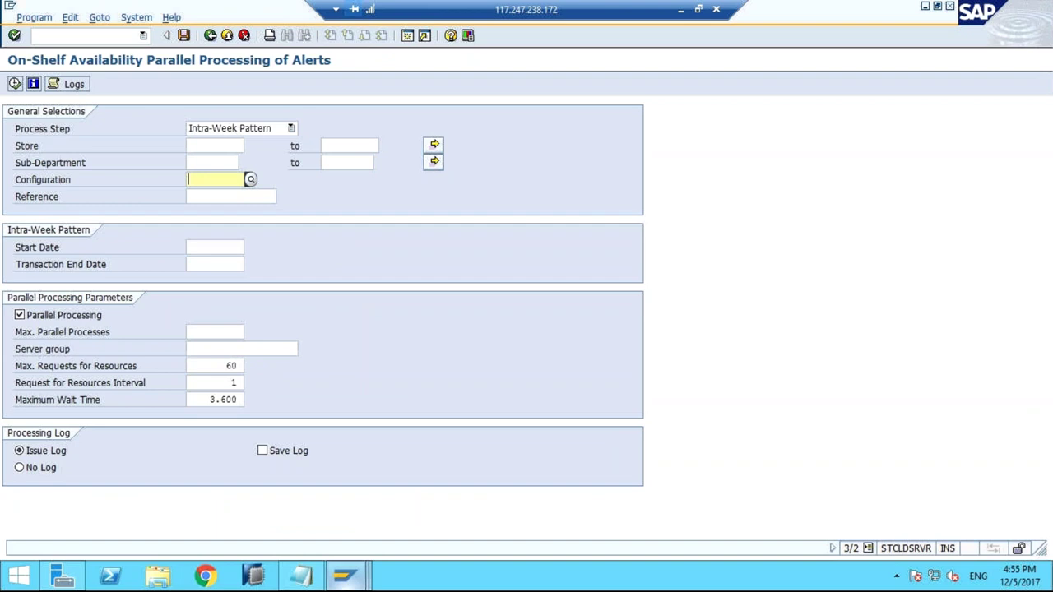
mouse_move(344, 576)
Enable the Price option in the ZOSA estimation settings, keeping Promotion selected
left_click(503, 509)
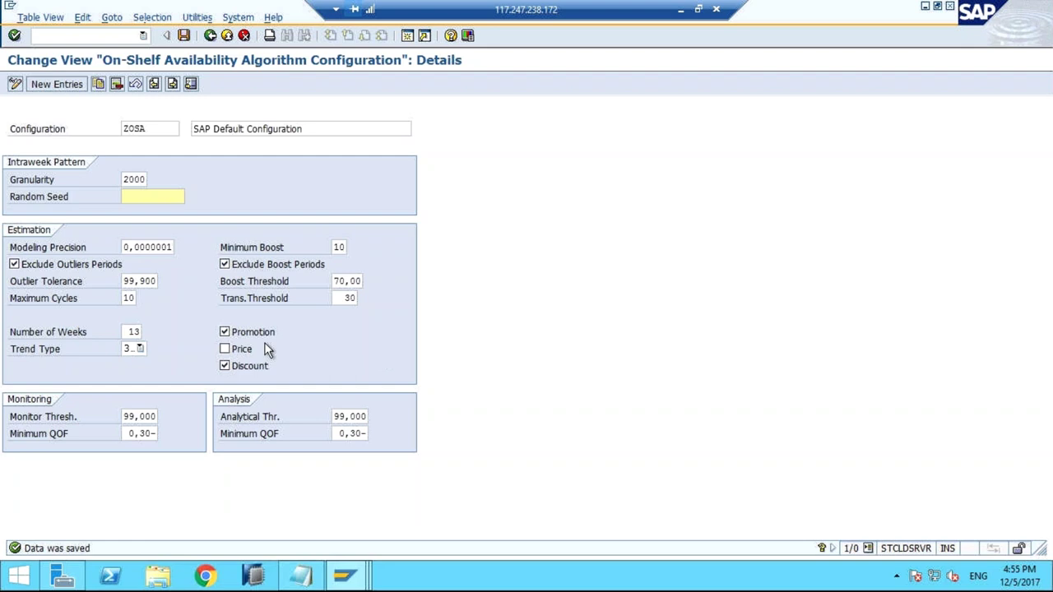
left_click(224, 350)
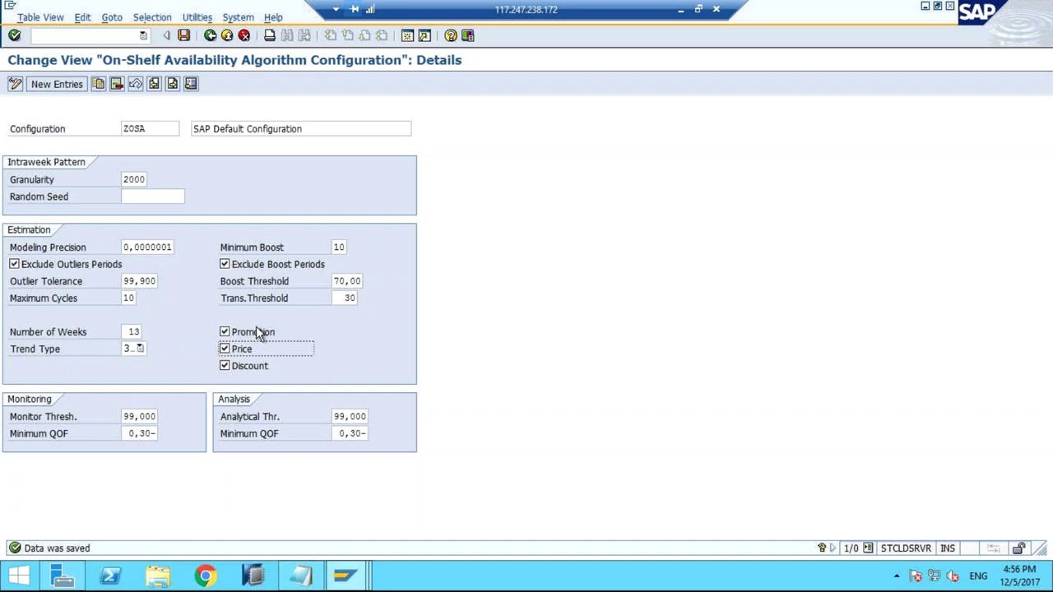
left_click(260, 335)
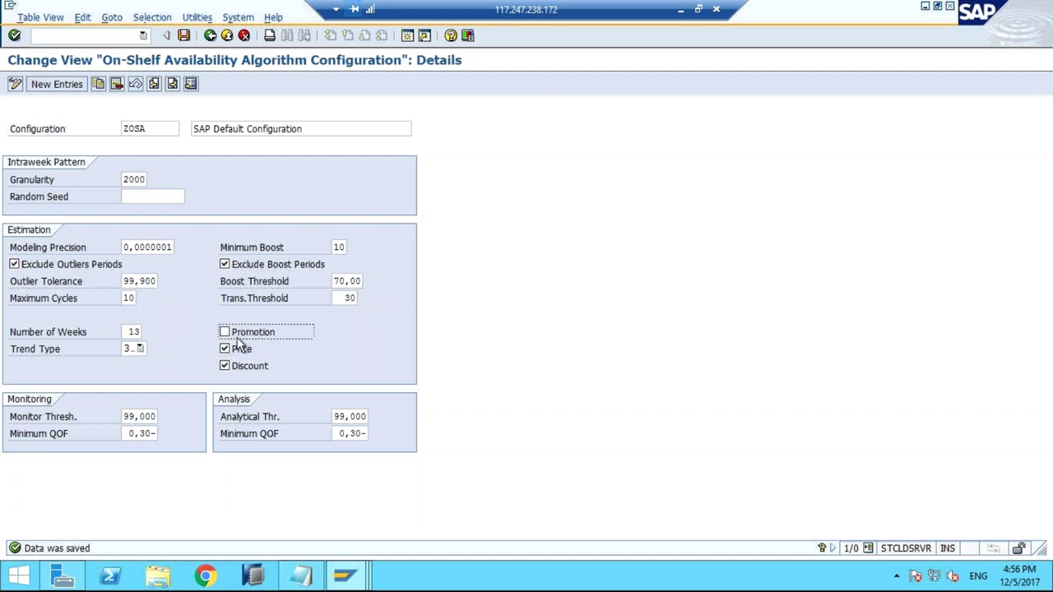
left_click(224, 332)
Check the alert processing selection screen again and return to the ZOSA configuration details
left_click(346, 575)
left_click(352, 487)
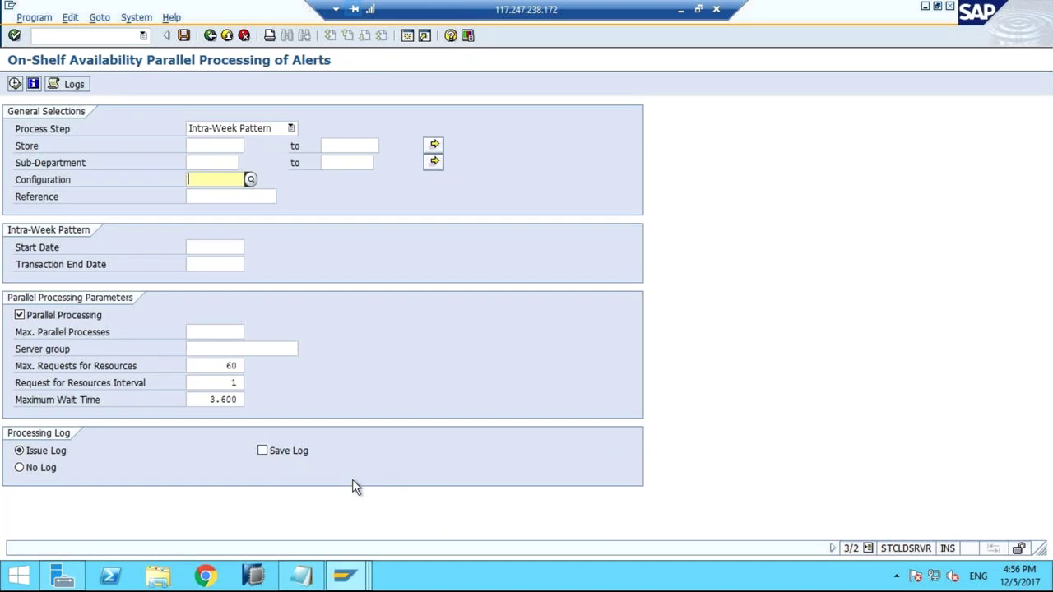
left_click(345, 575)
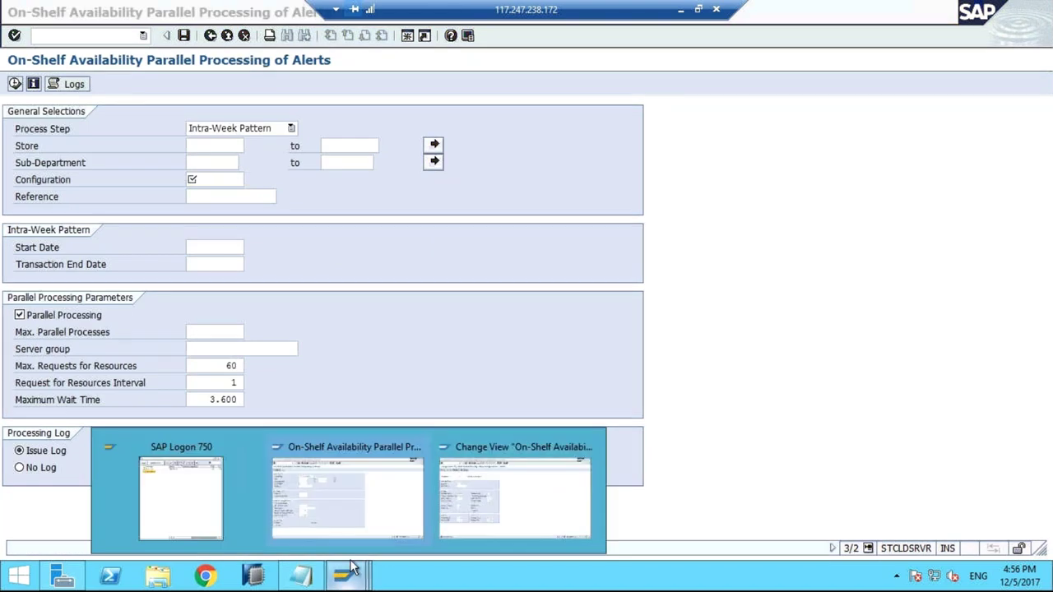
left_click(484, 514)
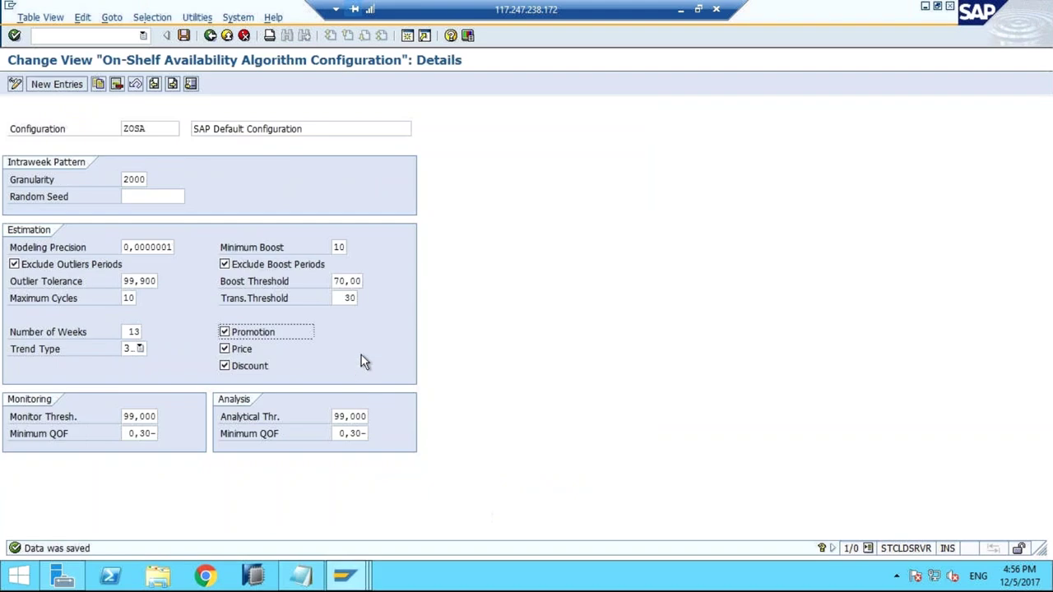
Open the field help for Granularity, move it beside the form and highlight the seconds-per-week figure and the default value
left_click(140, 180)
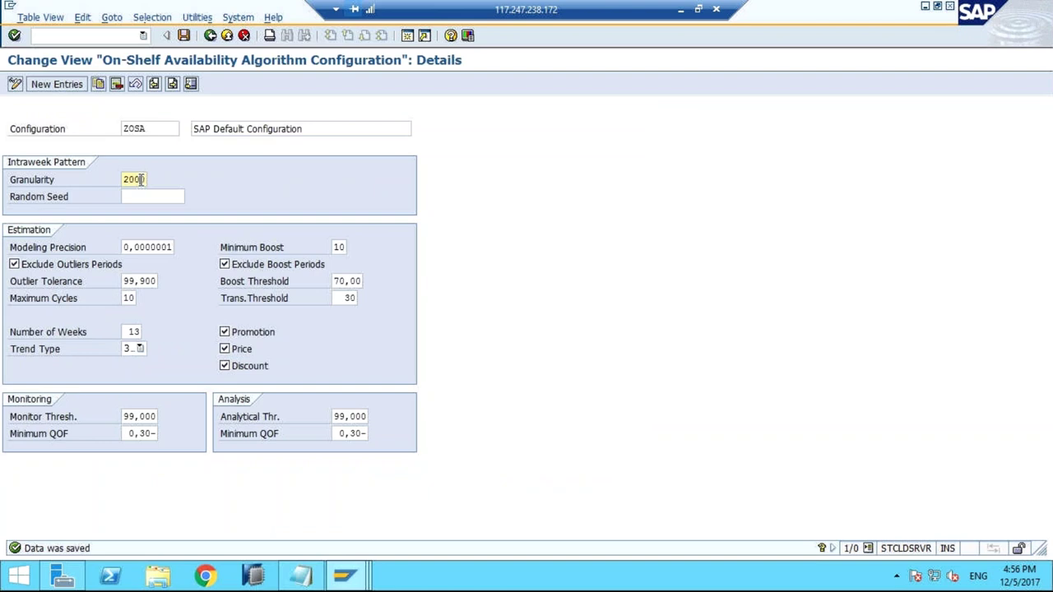
key("F1")
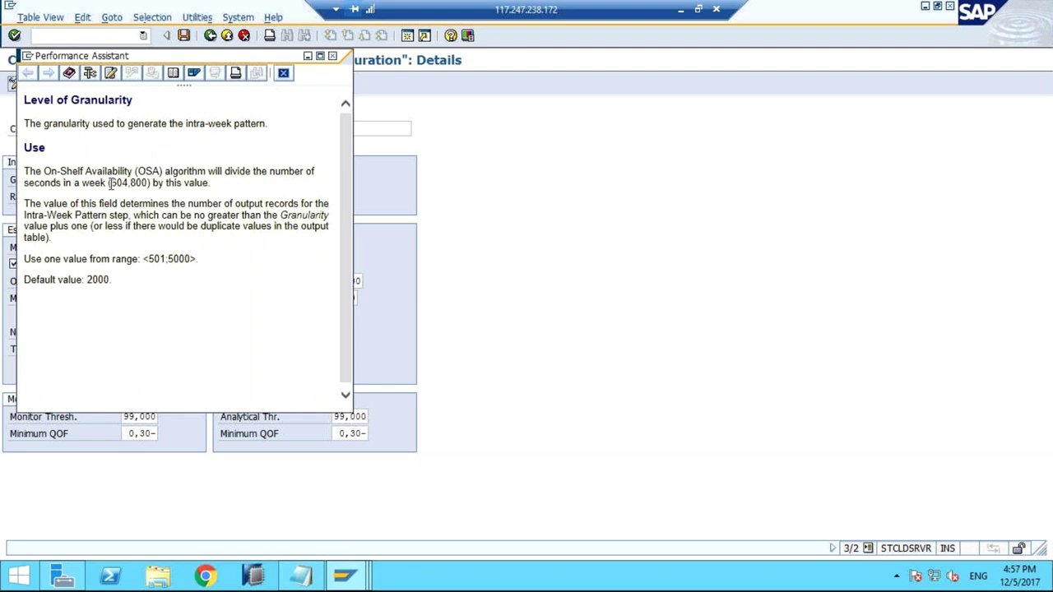
left_click_drag(110, 183, 150, 185)
left_click_drag(260, 57, 729, 70)
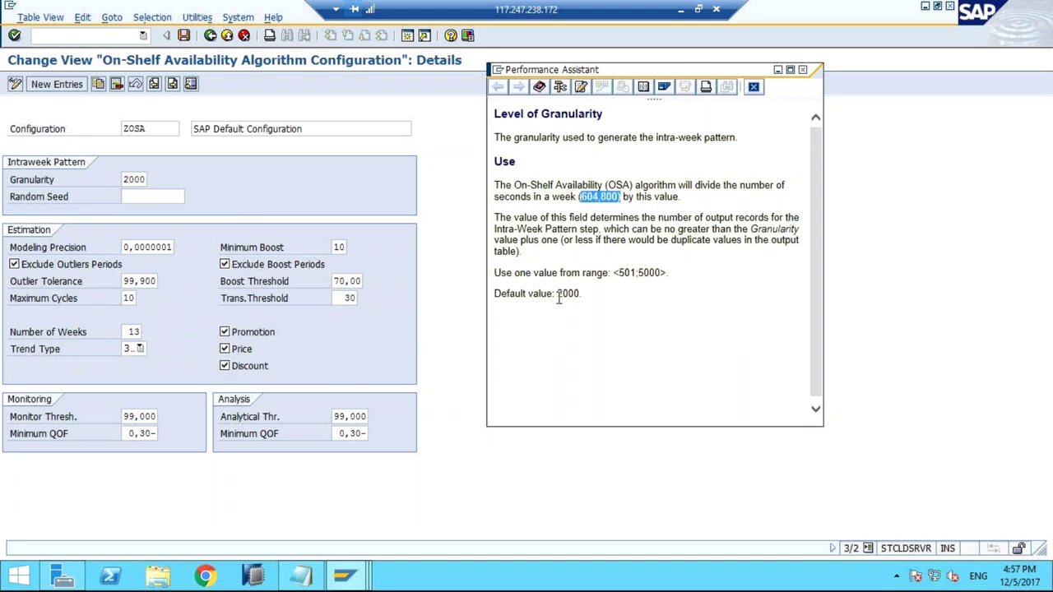
left_click_drag(558, 294, 584, 298)
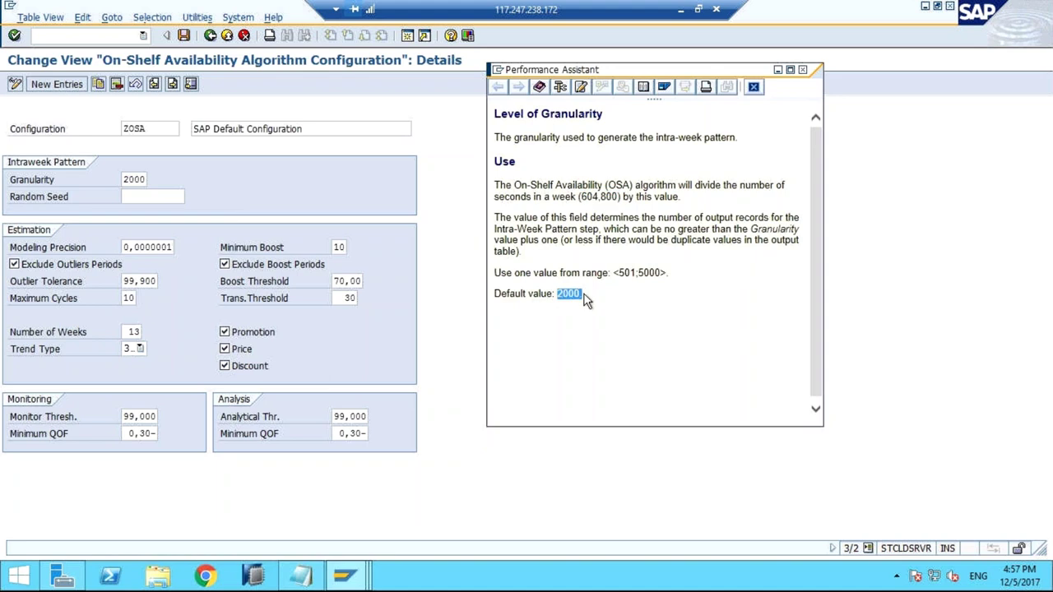
left_click(581, 294)
left_click_drag(582, 294, 556, 296)
Revisit the Granularity field, bring its help window back to the front and close it
left_click(121, 198)
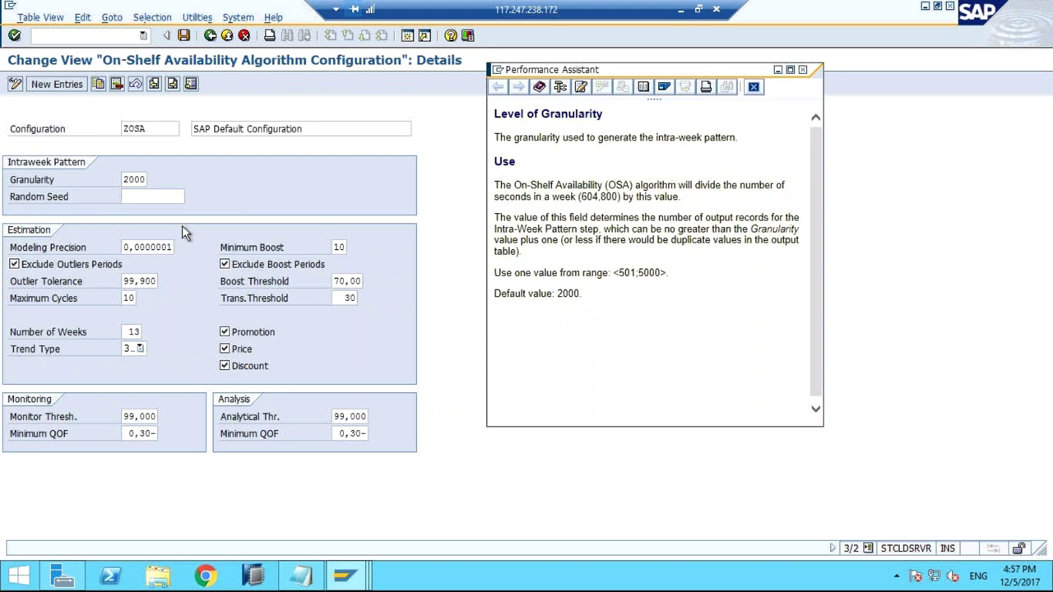
left_click(126, 181)
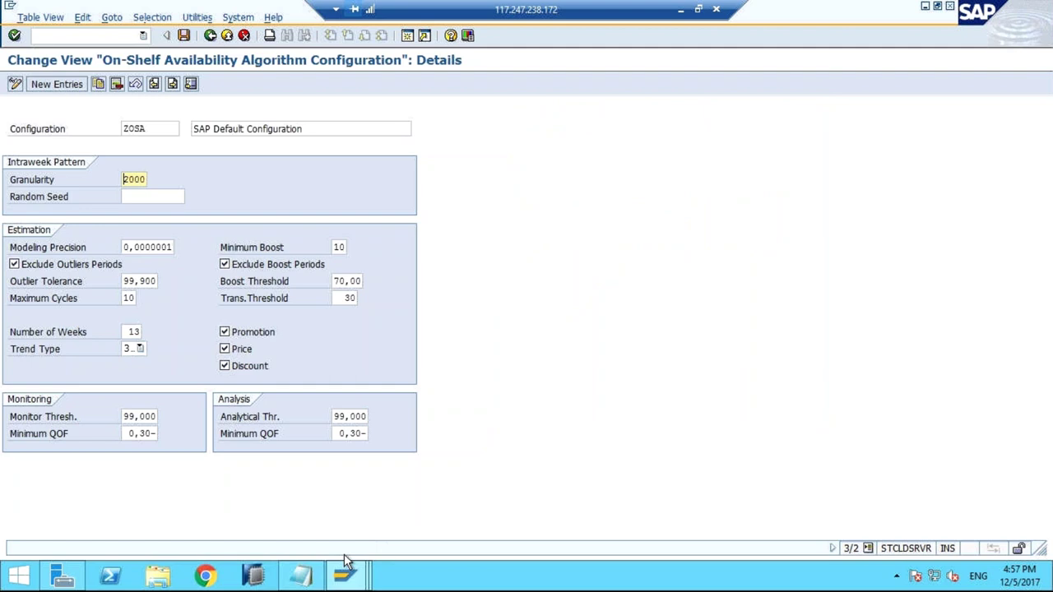
left_click(344, 580)
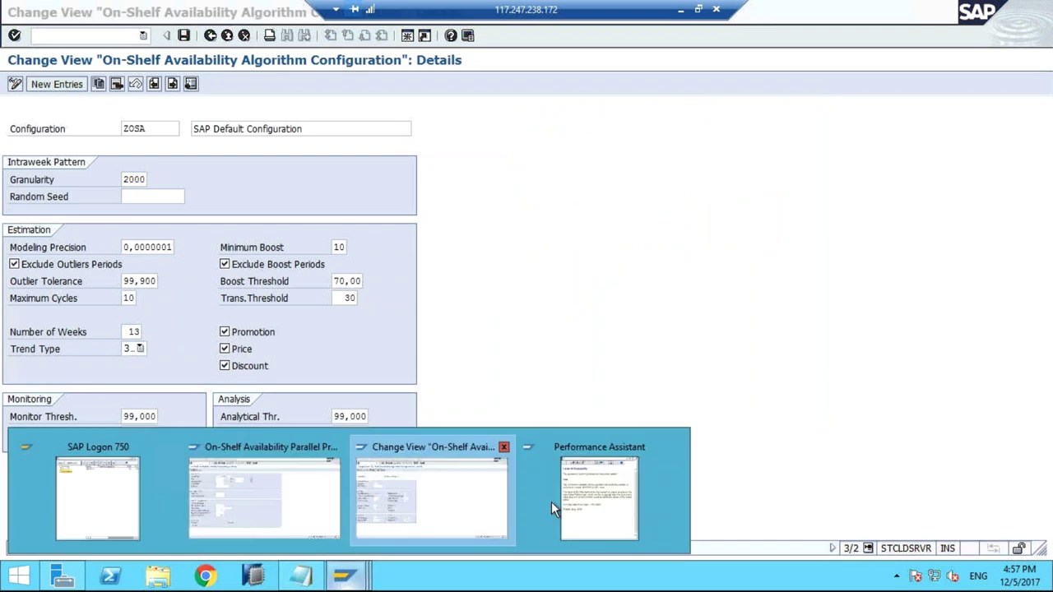
left_click(612, 500)
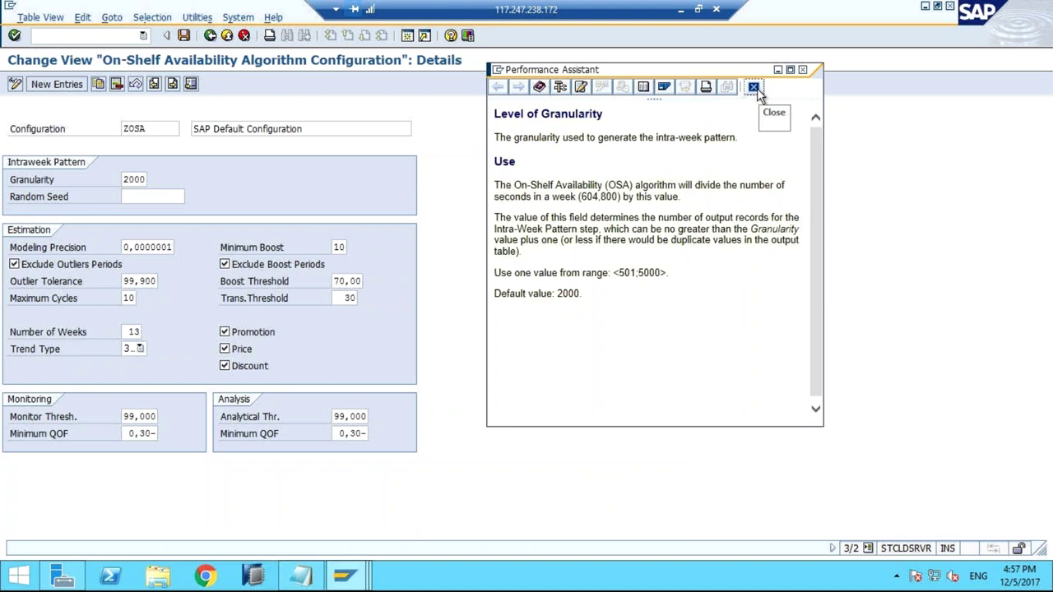
left_click(753, 88)
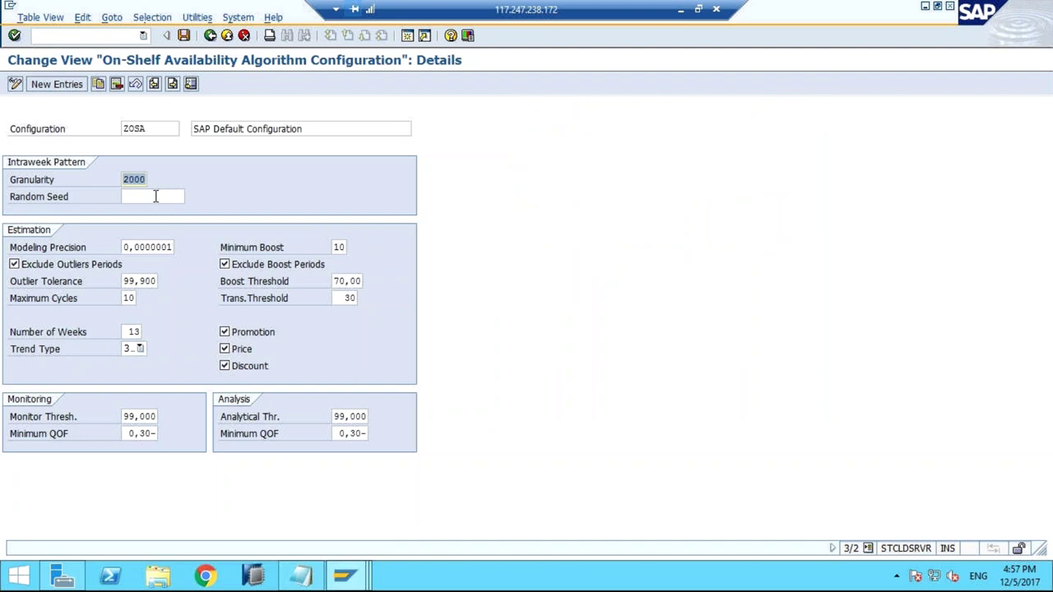
Read the field help for Random Seed, close it and highlight the Granularity value in the ZOSA configuration
left_click(155, 196)
key("F1")
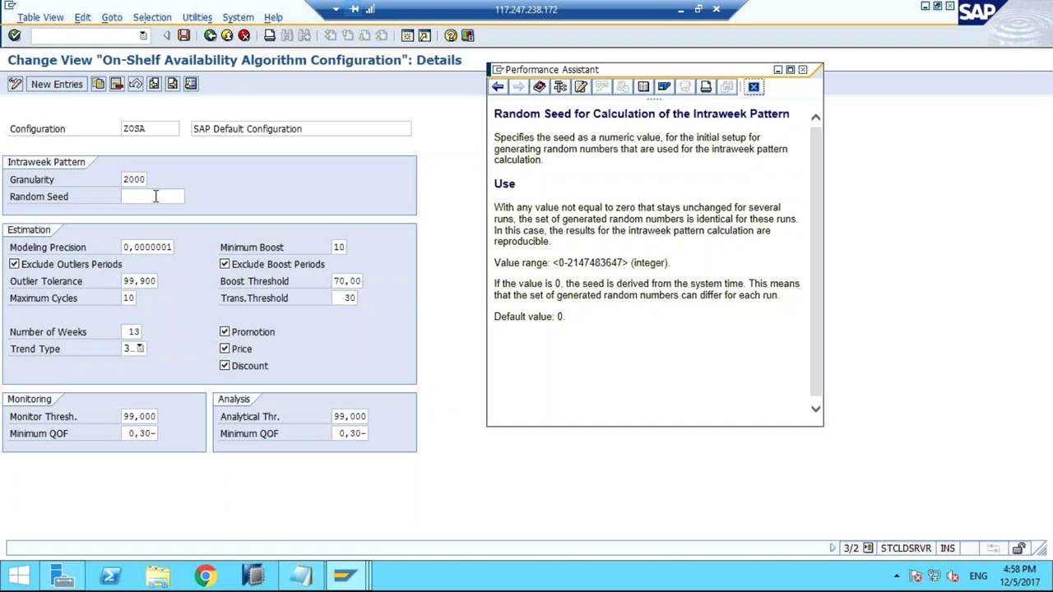
left_click(753, 90)
left_click(163, 198)
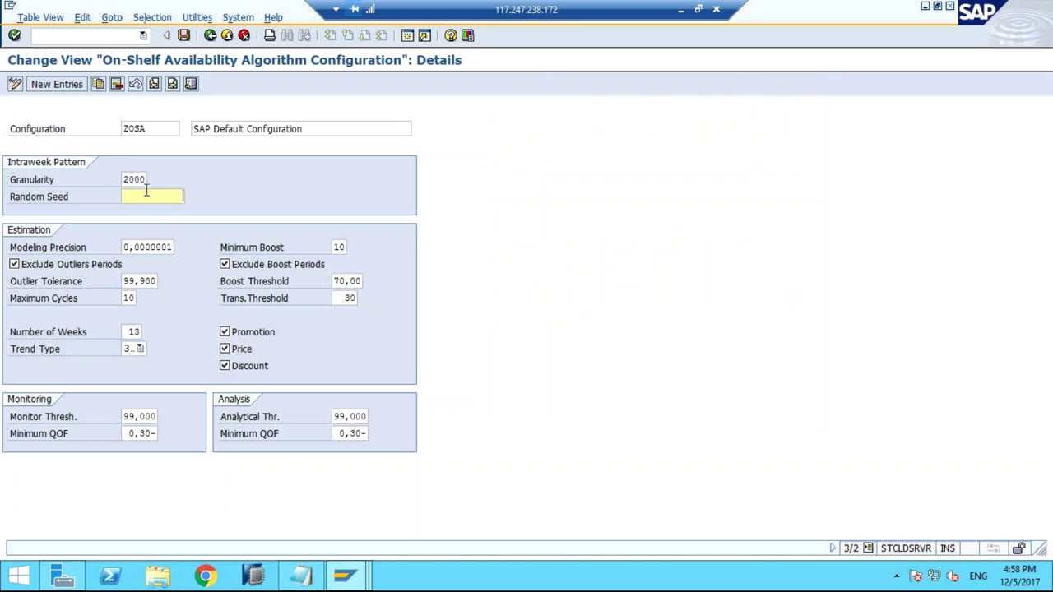
left_click(145, 178)
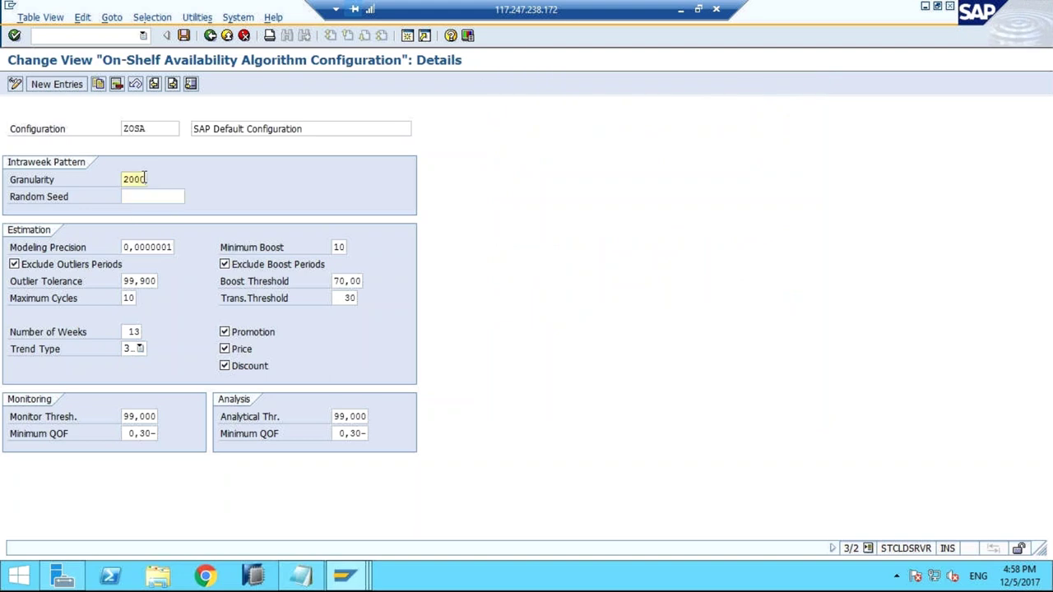
left_click_drag(145, 178, 122, 181)
left_click_drag(123, 179, 150, 178)
left_click(150, 198)
Check the parallel alert processing selection screen and return to the ZOSA configuration details
left_click(346, 574)
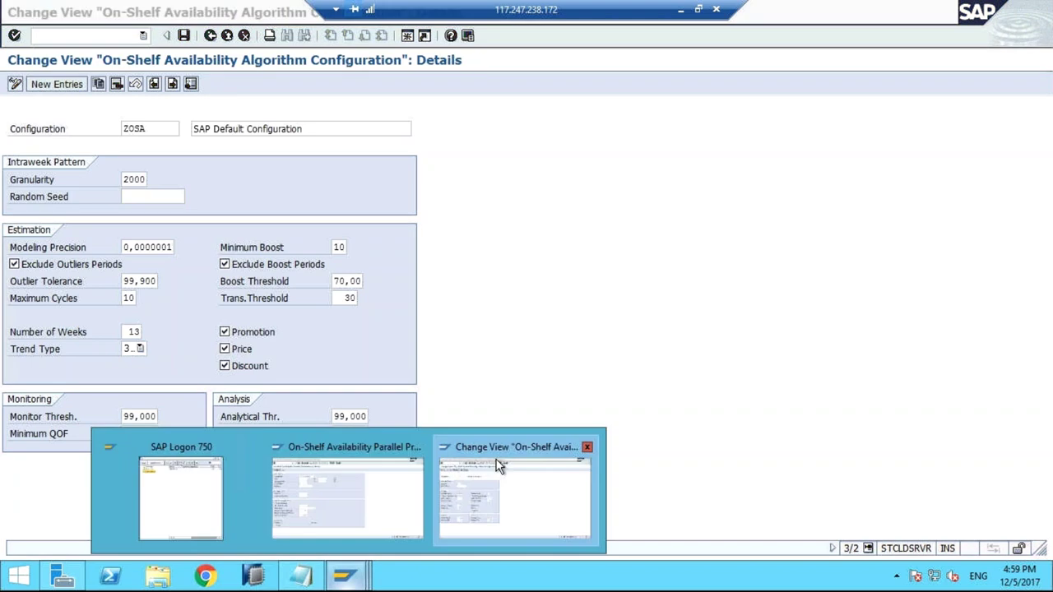
left_click(364, 482)
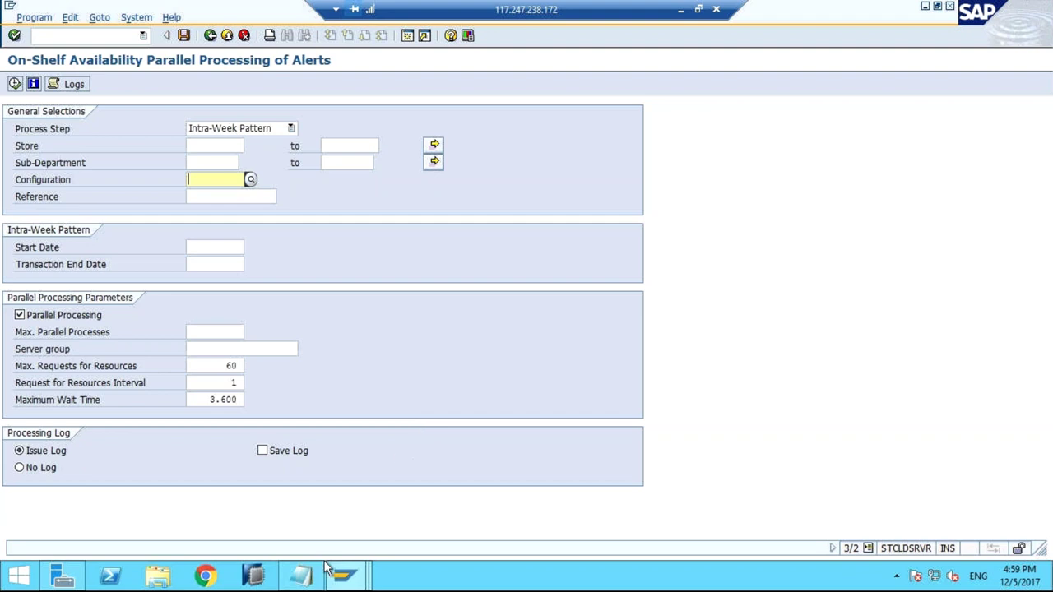
left_click(345, 576)
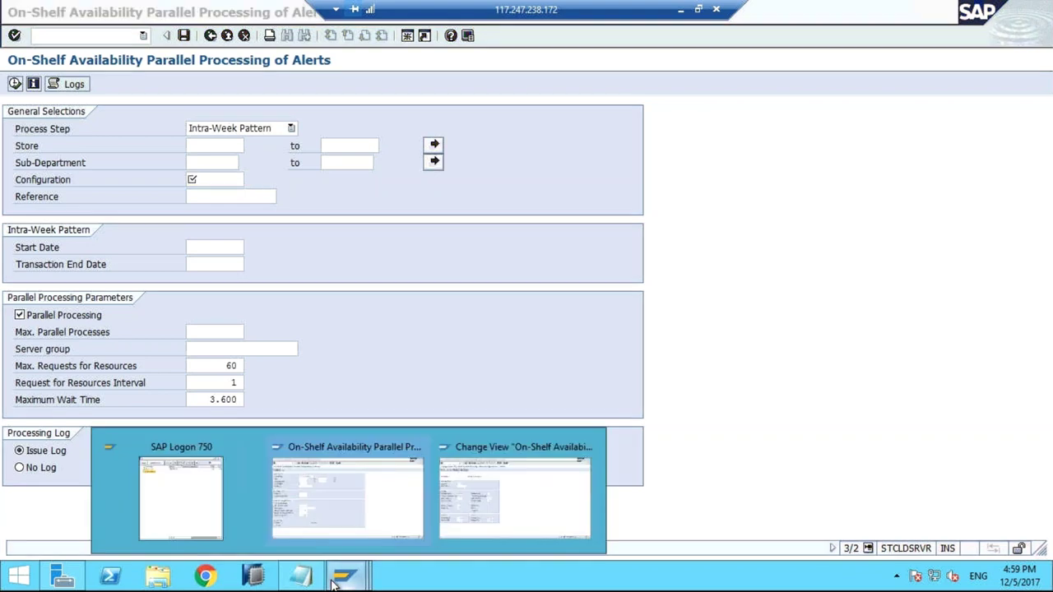
left_click(457, 500)
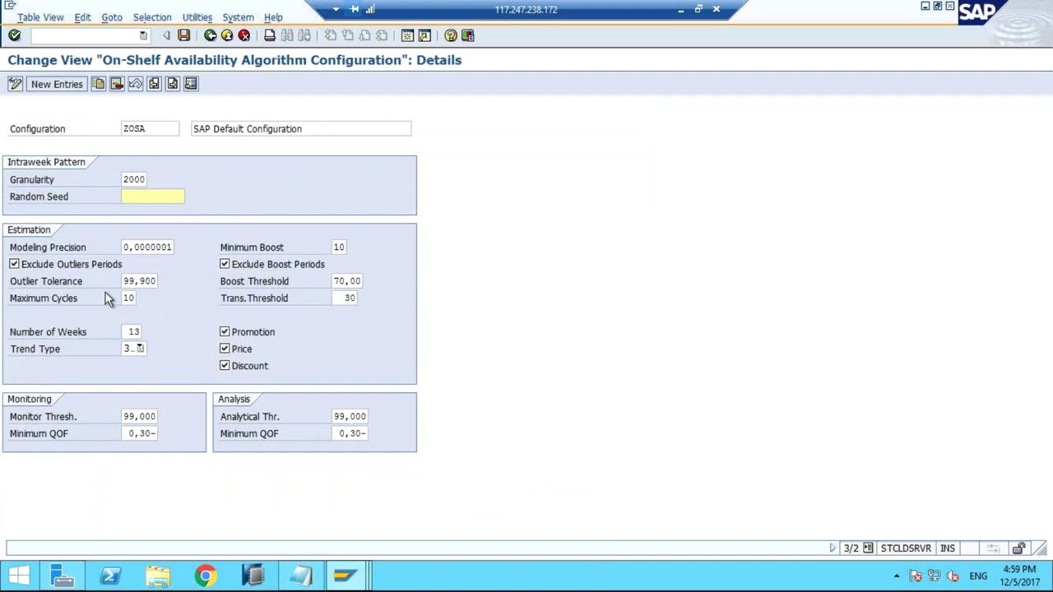
Read the field help for Boost Threshold in the estimation settings and close it
left_click(346, 299)
left_click(353, 281)
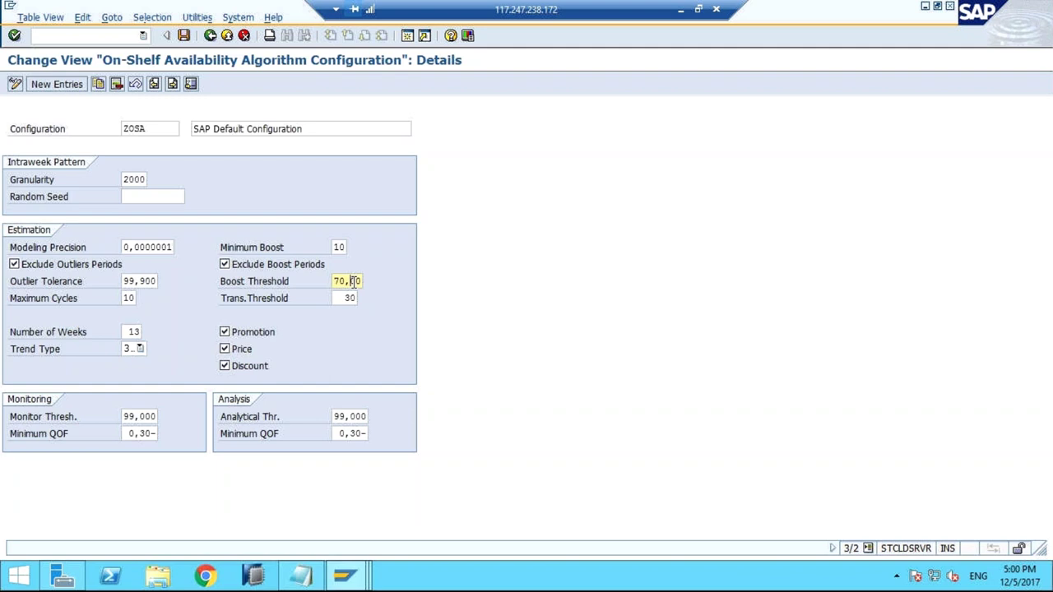
key("F1")
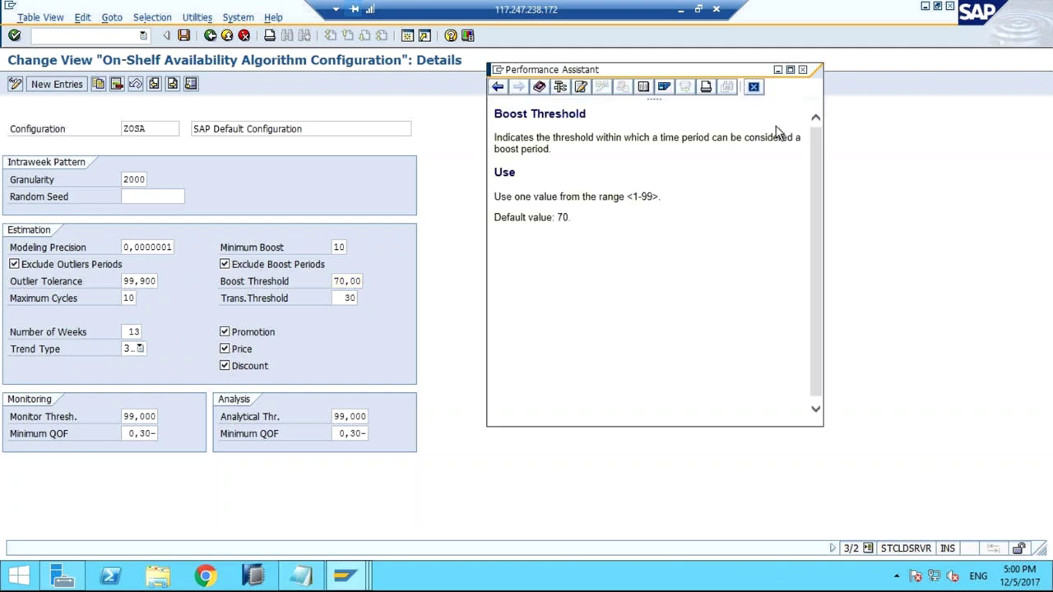
left_click(755, 87)
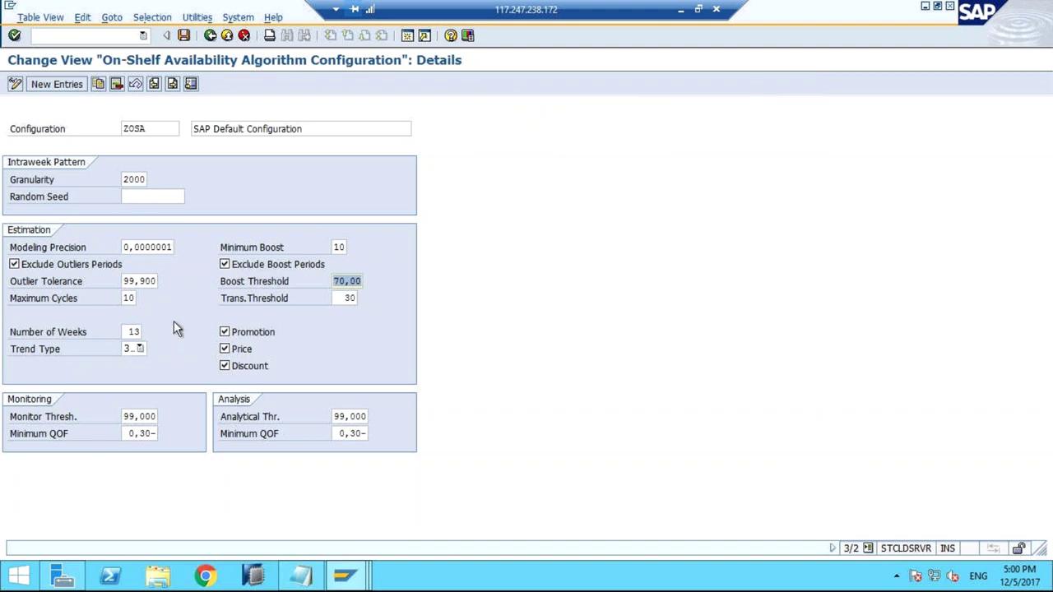
Clear the Promotion and Price options in the estimation settings and select them again, leaving Discount selected
left_click(244, 334)
left_click(235, 351)
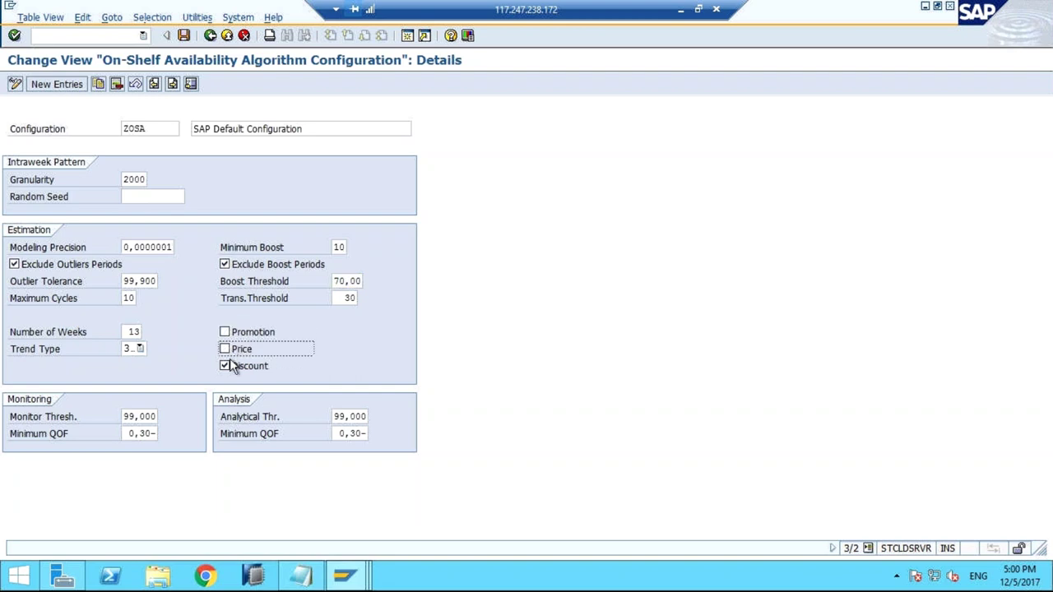
left_click(232, 370)
left_click(226, 368)
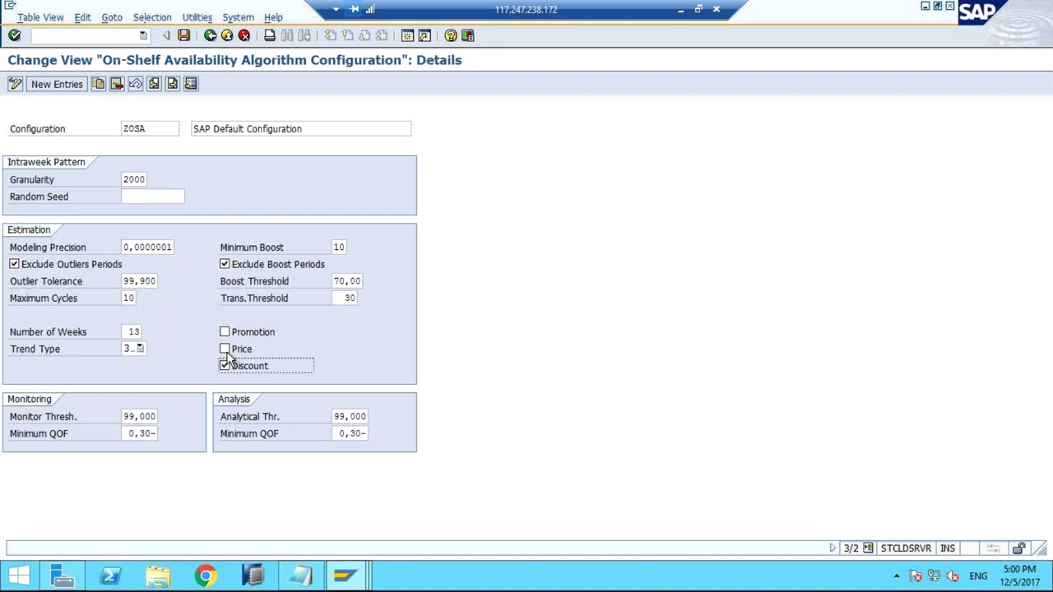
left_click(225, 350)
left_click(226, 333)
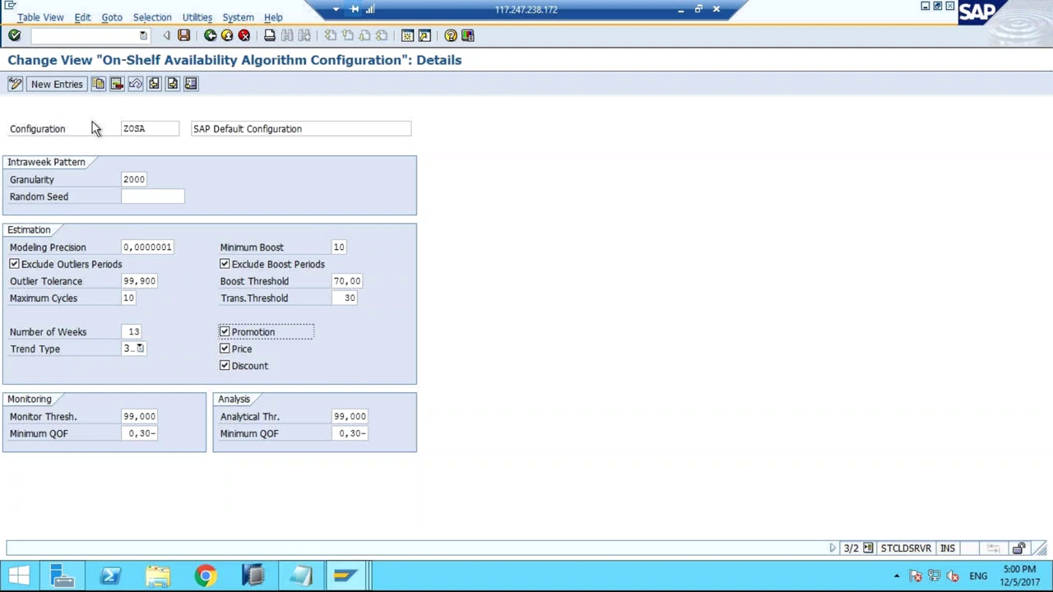
Save the ZOSA configuration and return to the algorithm configuration overview, highlighting the ZOSA entry
left_click(184, 36)
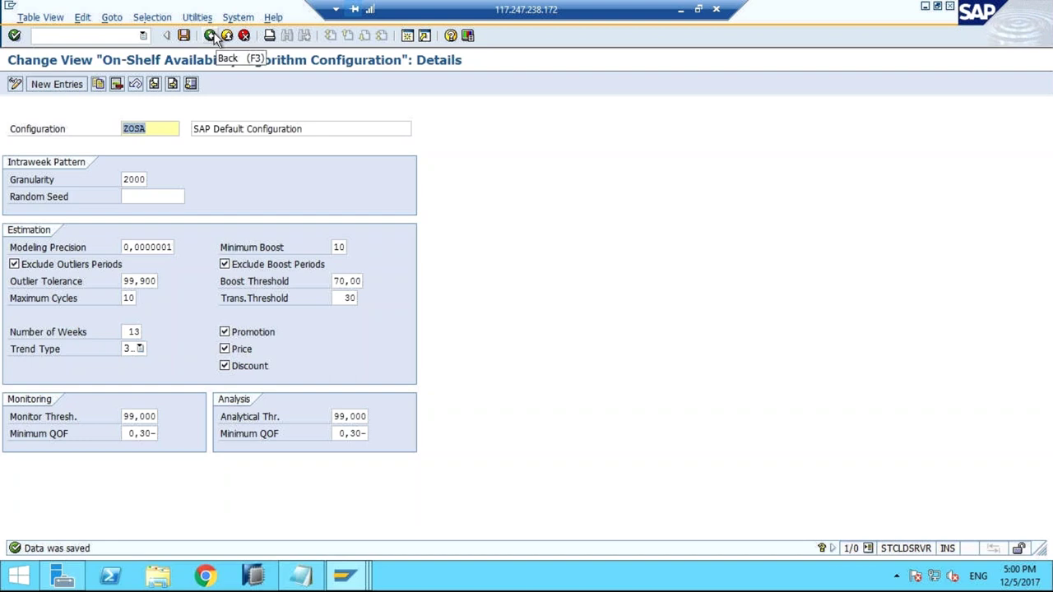
left_click(210, 35)
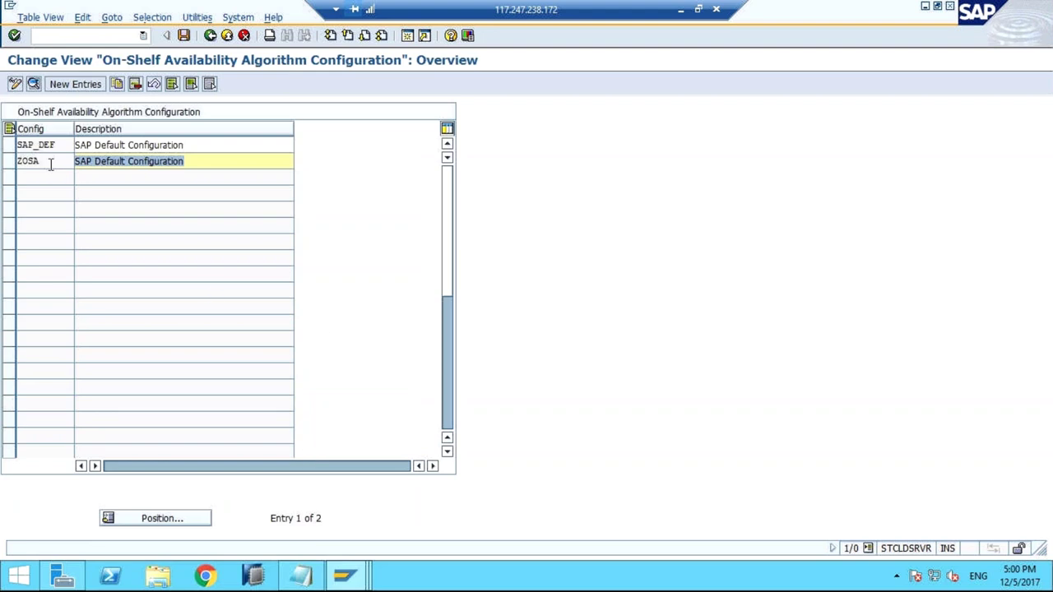
left_click_drag(50, 165, 12, 163)
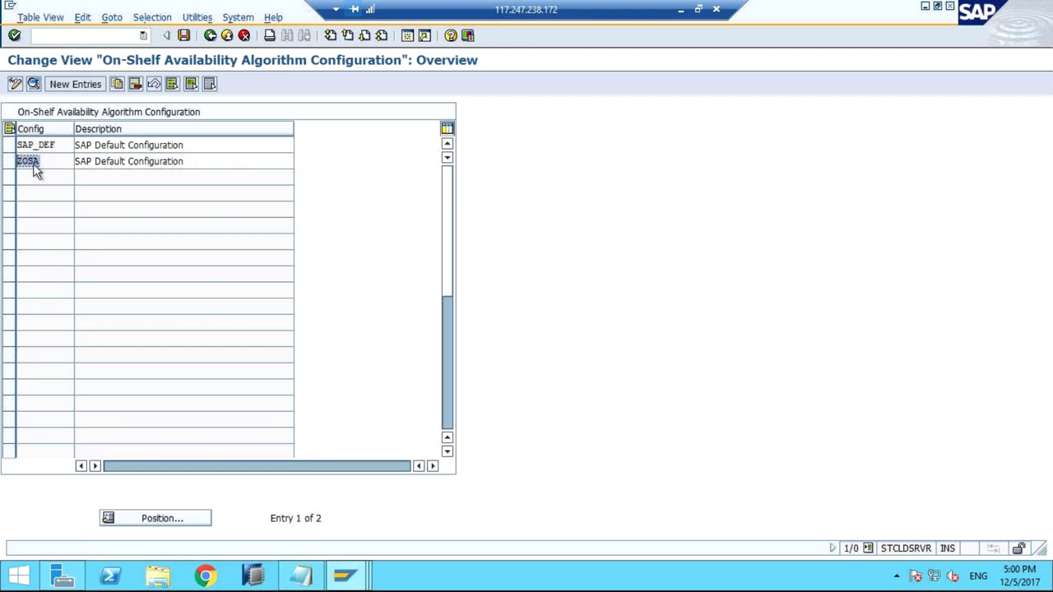
Check the alert processing selection screen, save the algorithm configuration overview and leave it for the customizing guide
left_click(344, 574)
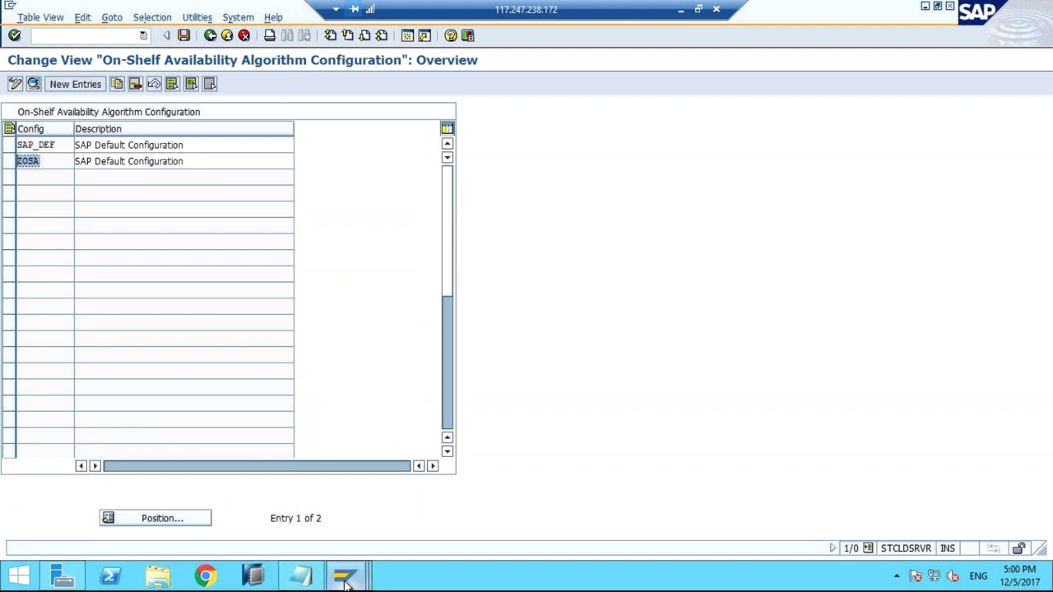
left_click(360, 488)
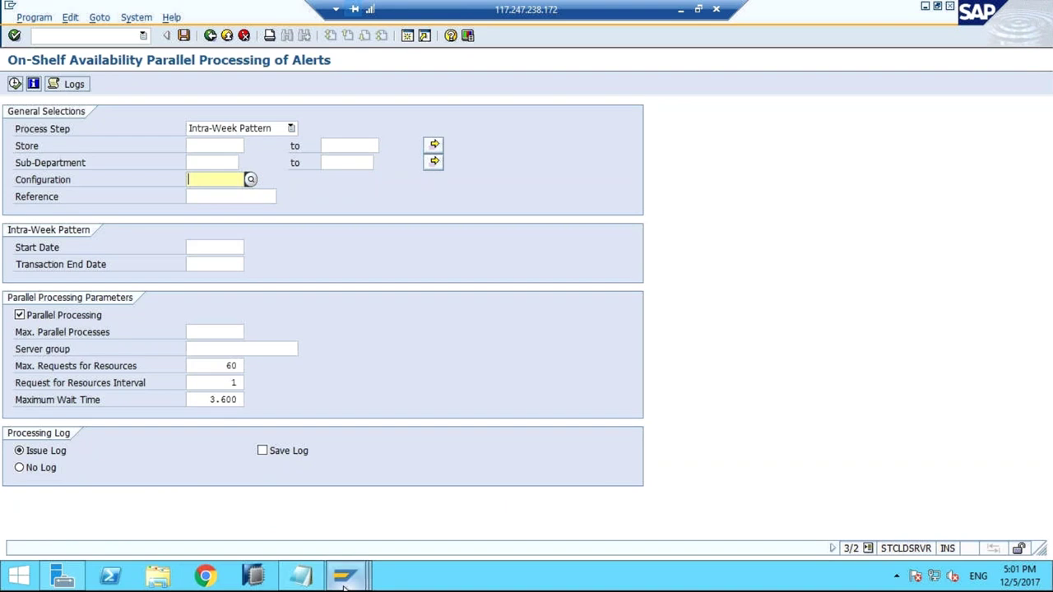
left_click(344, 575)
left_click(522, 501)
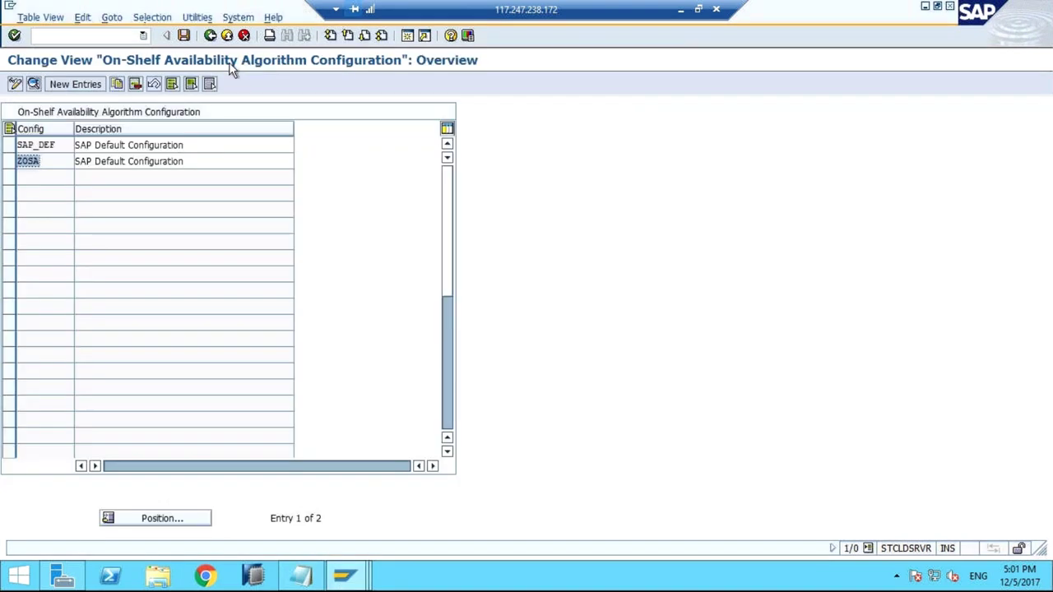
left_click(184, 37)
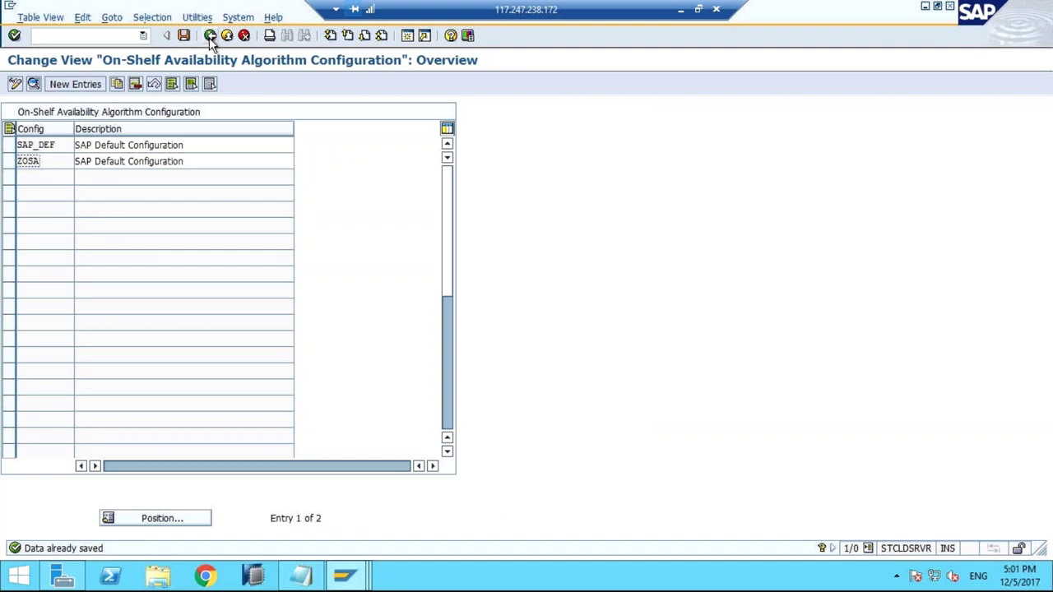
left_click(210, 36)
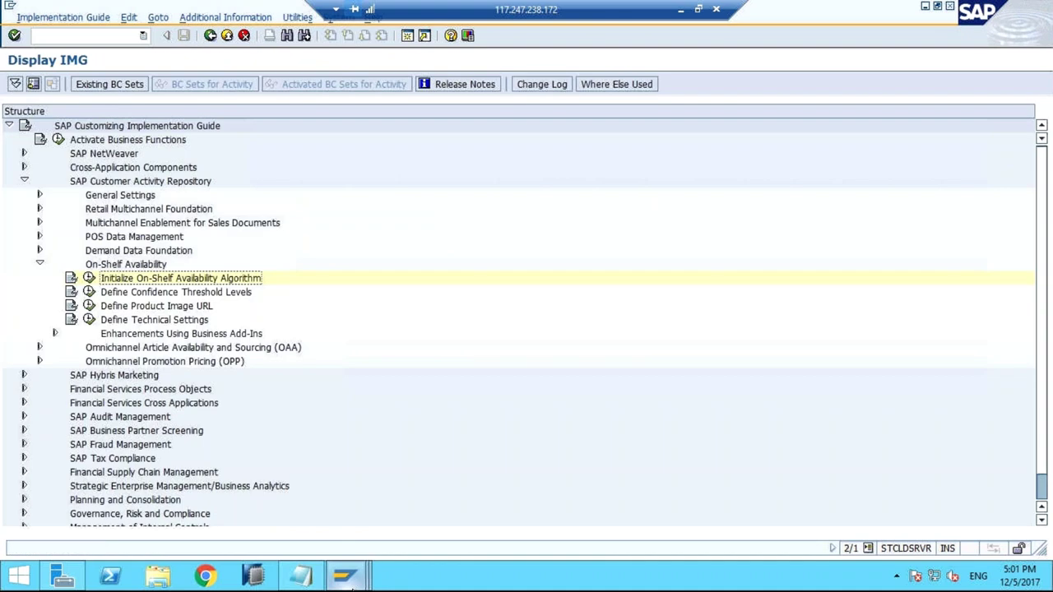
Run the parallel processing of alerts for the Intra-Week Pattern step with configuration ZOSA
left_click(348, 578)
left_click(350, 487)
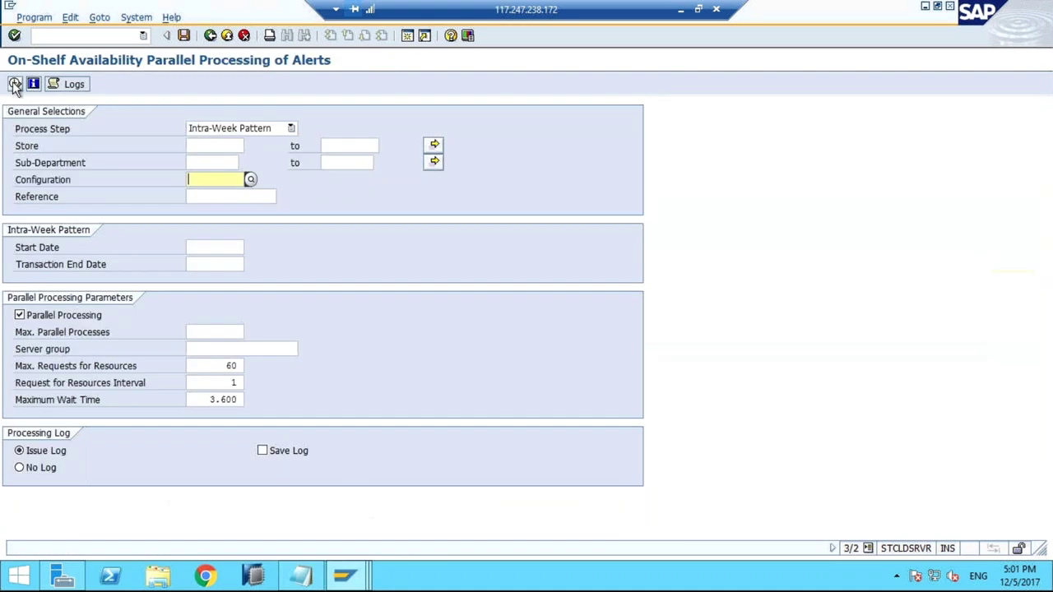
left_click(15, 84)
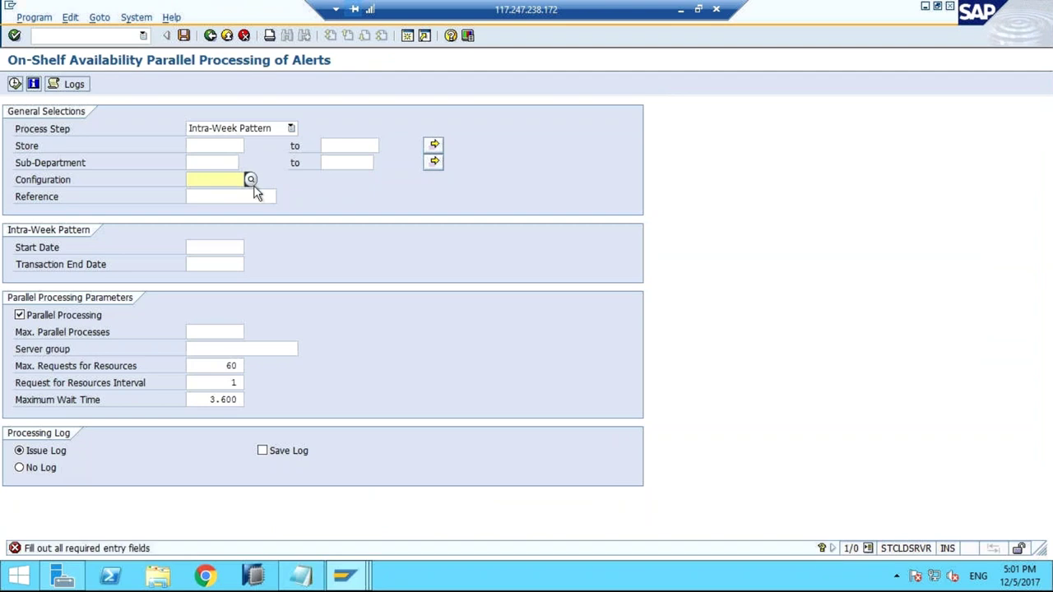
left_click(250, 180)
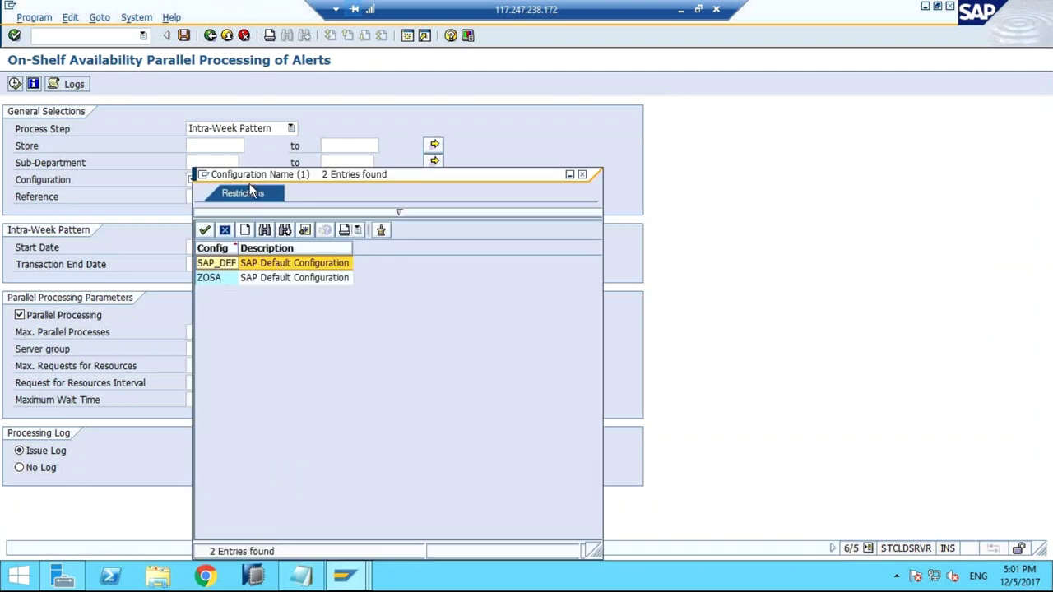
double_click(226, 281)
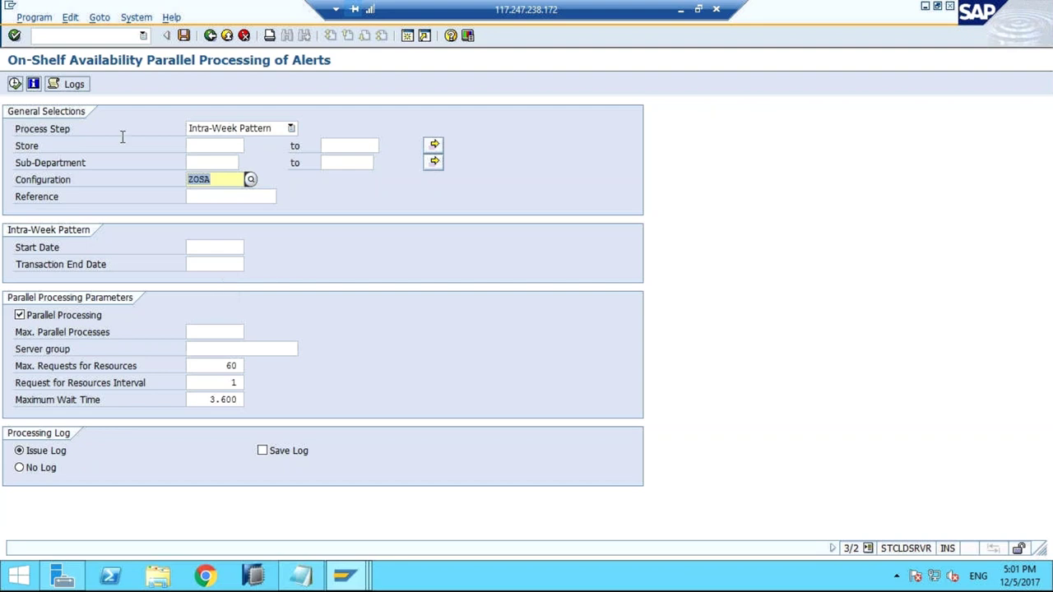
left_click(14, 84)
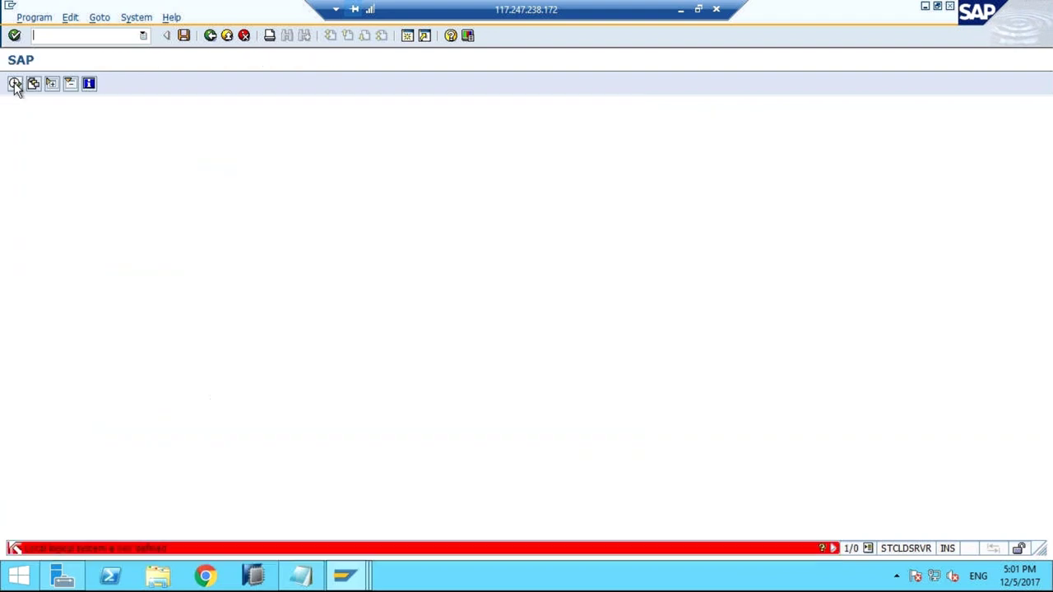
Read the details of the logical system error and reopen alert processing with transaction /n/osa/dispatch
double_click(131, 548)
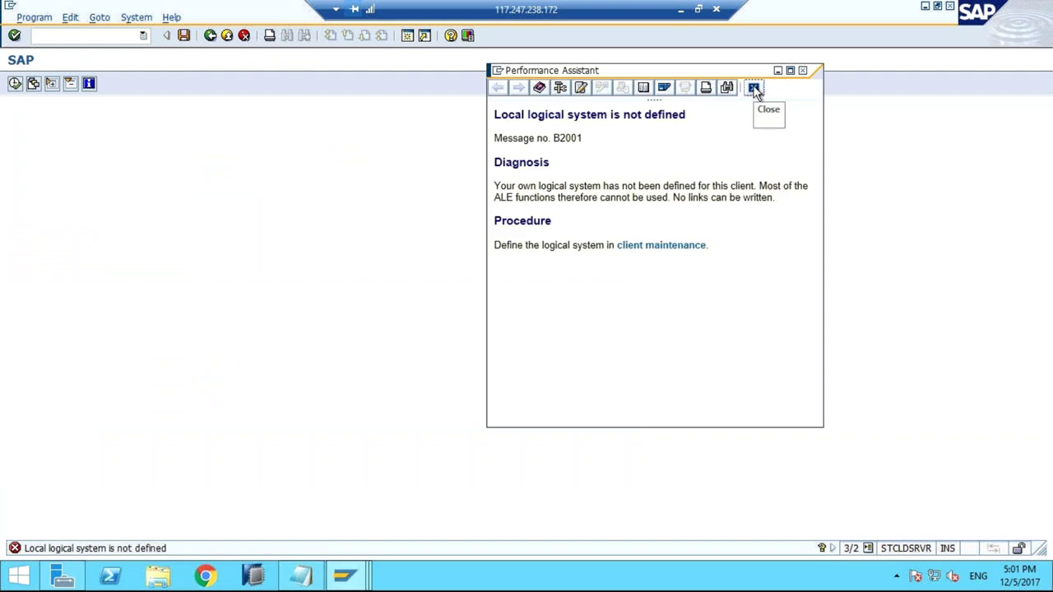
left_click(755, 88)
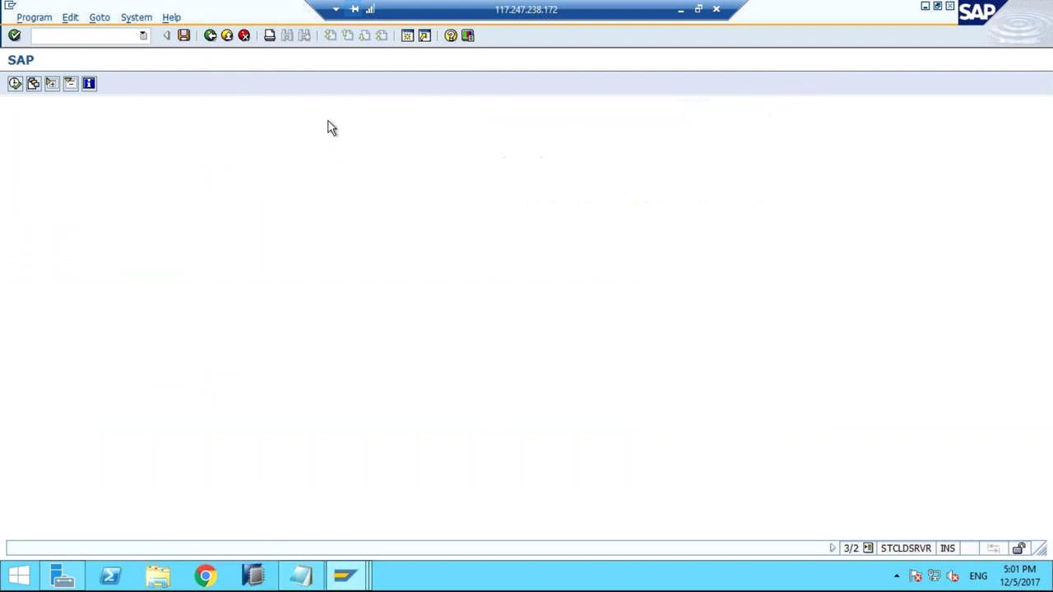
left_click(212, 39)
left_click(143, 36)
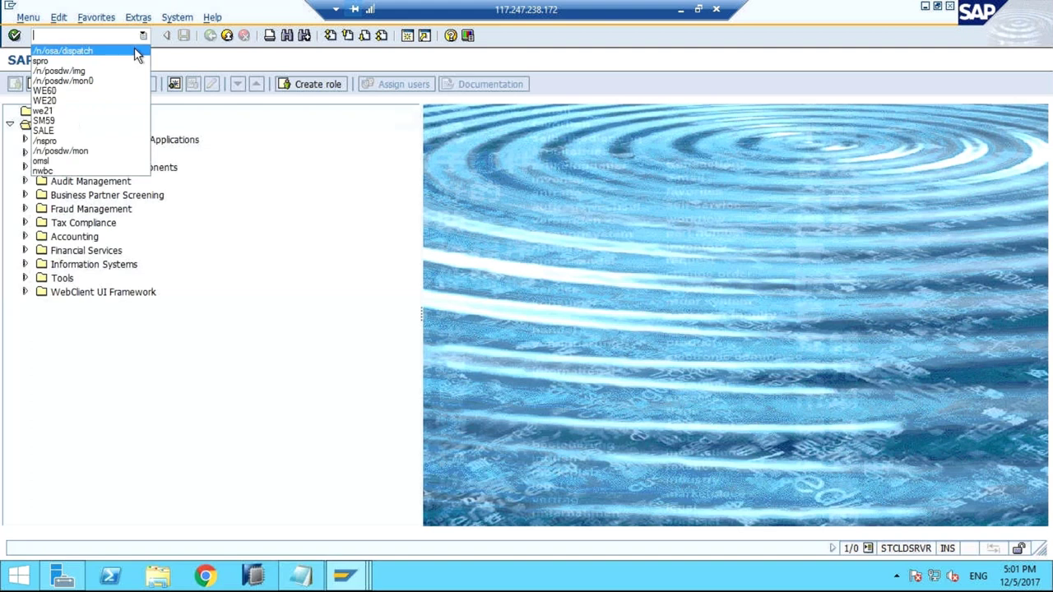
left_click(134, 51)
key("Return")
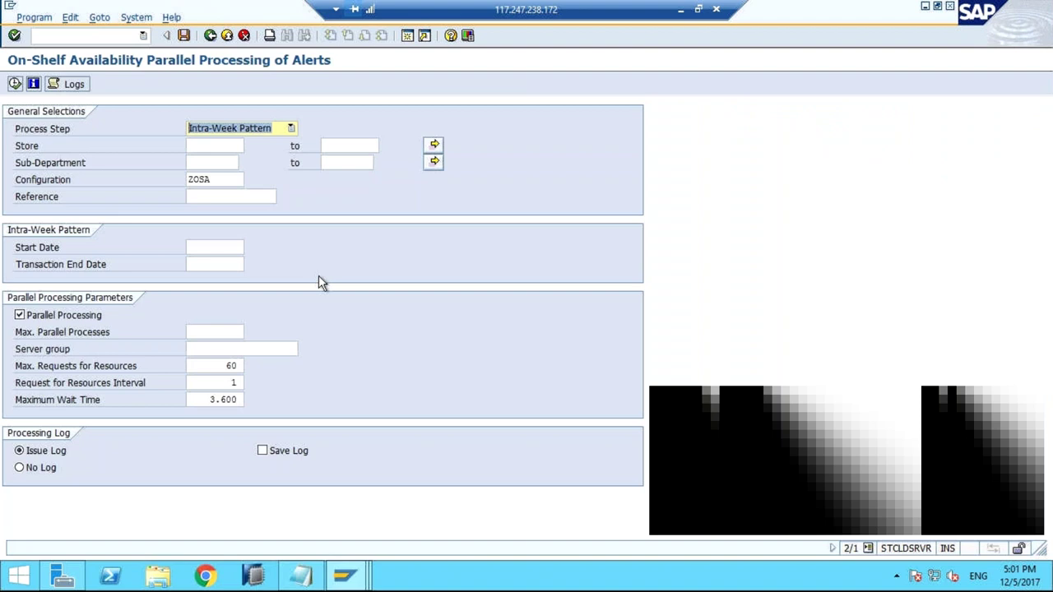
Search the alert processing run logs for 05.12.2017 and go back to the SAP Easy Access screen
left_click(80, 89)
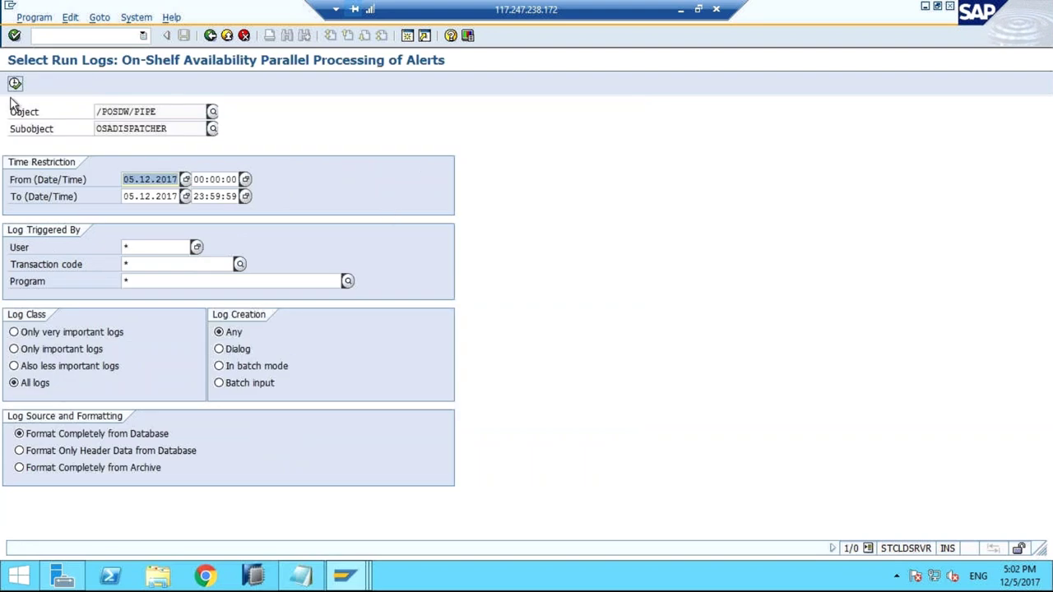
left_click(14, 83)
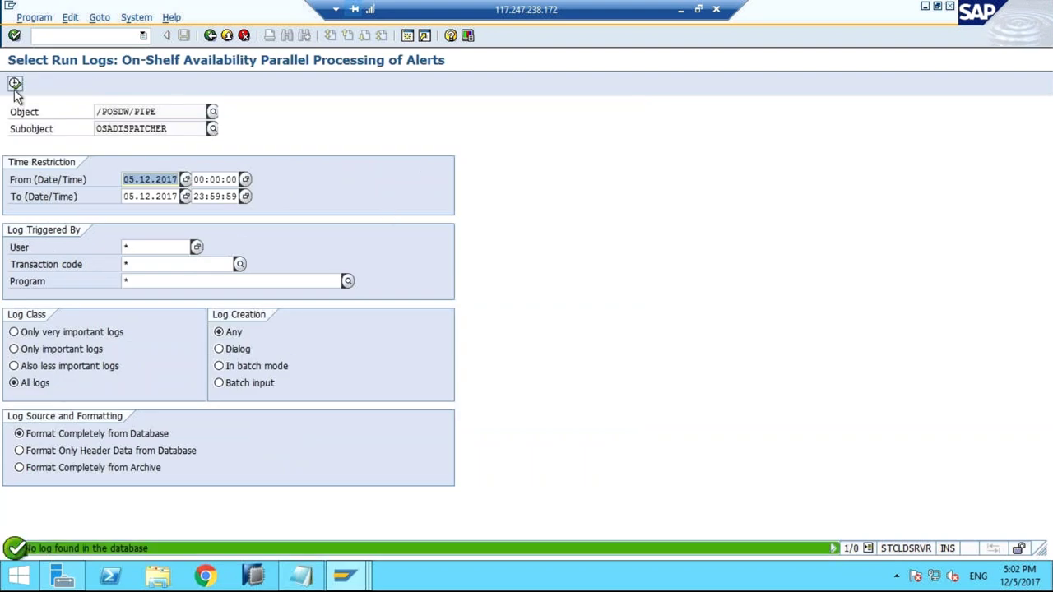
left_click(210, 36)
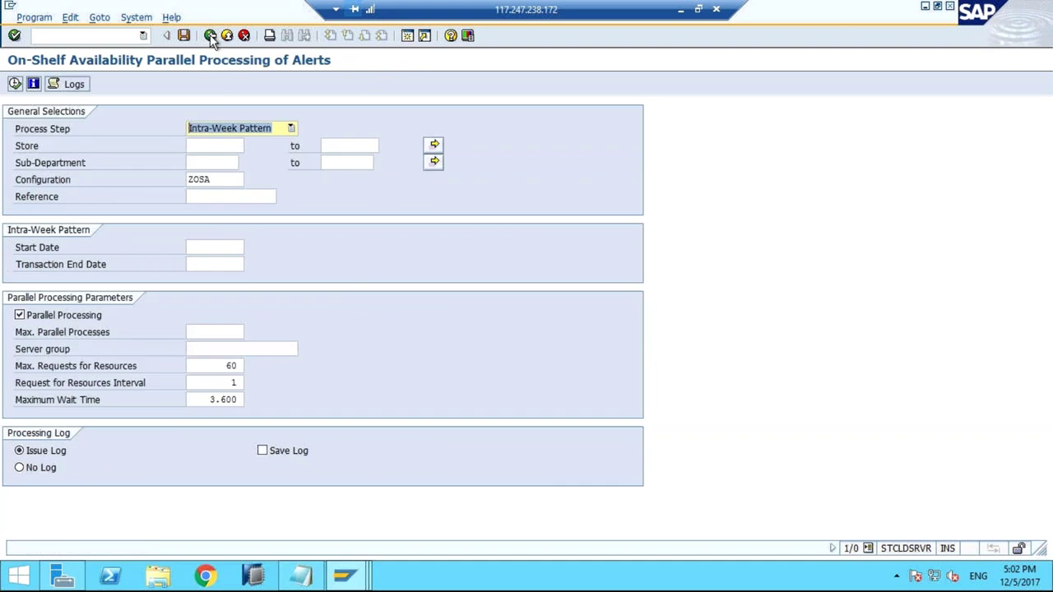
left_click(210, 36)
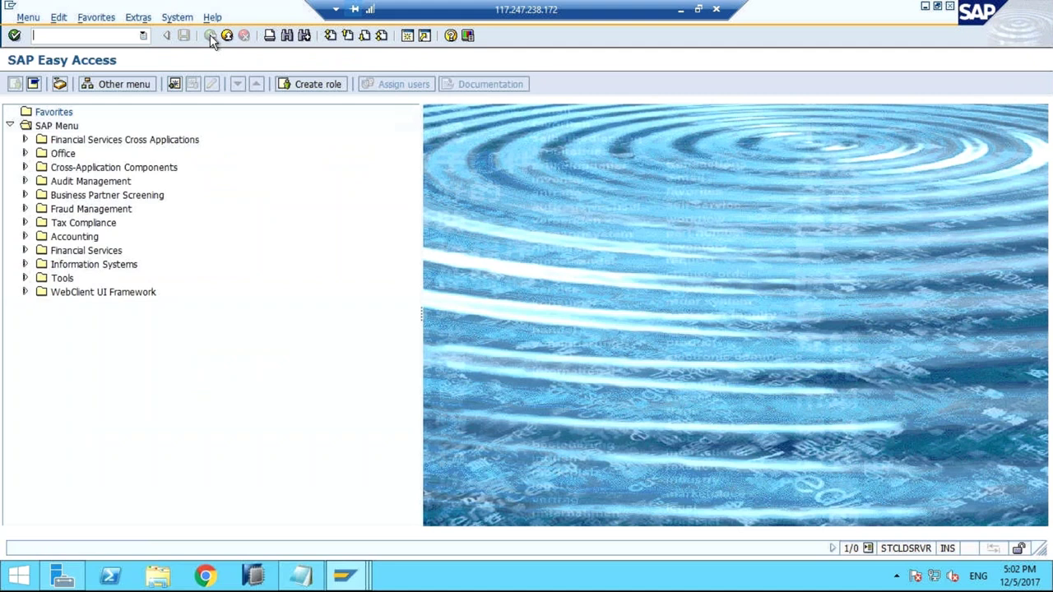
Review the Notepad prerequisite of at least 3 months of data in the CAR system, and return to the SAP Easy Access window
left_click(292, 578)
left_click(348, 265)
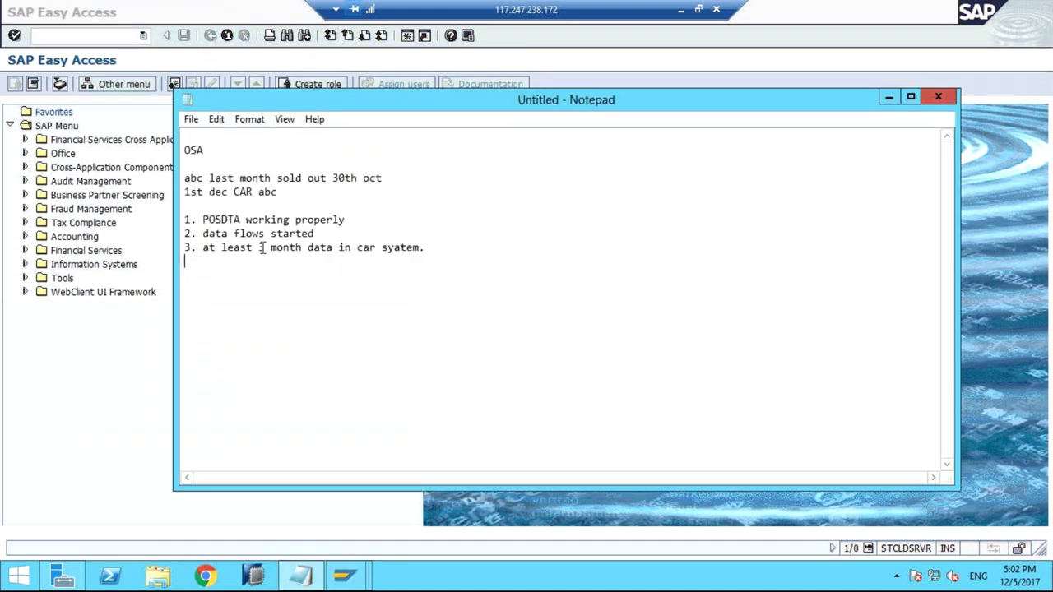
left_click_drag(260, 247, 417, 252)
left_click(439, 317)
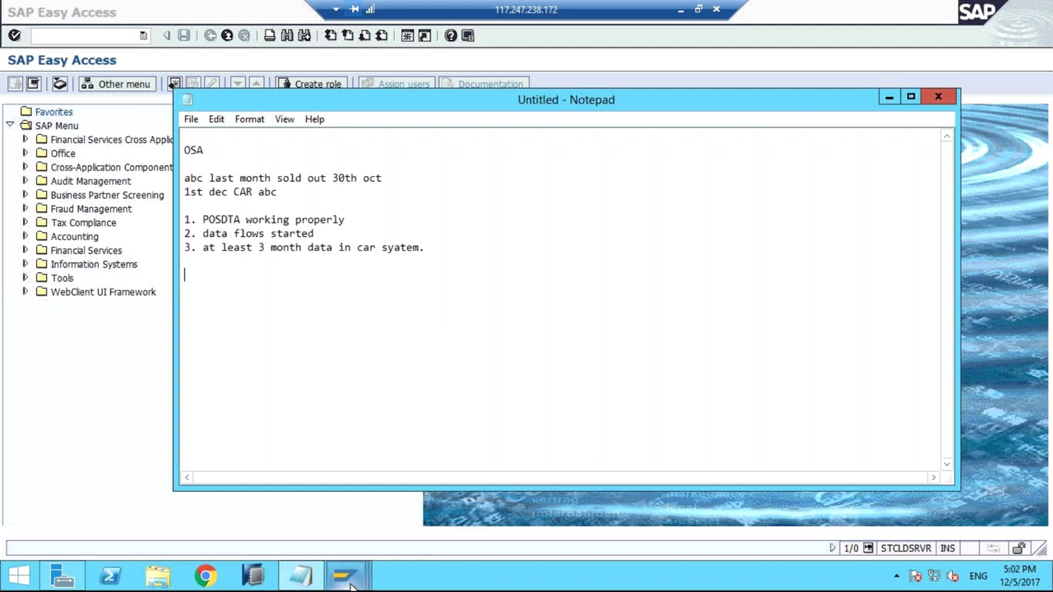
mouse_move(349, 580)
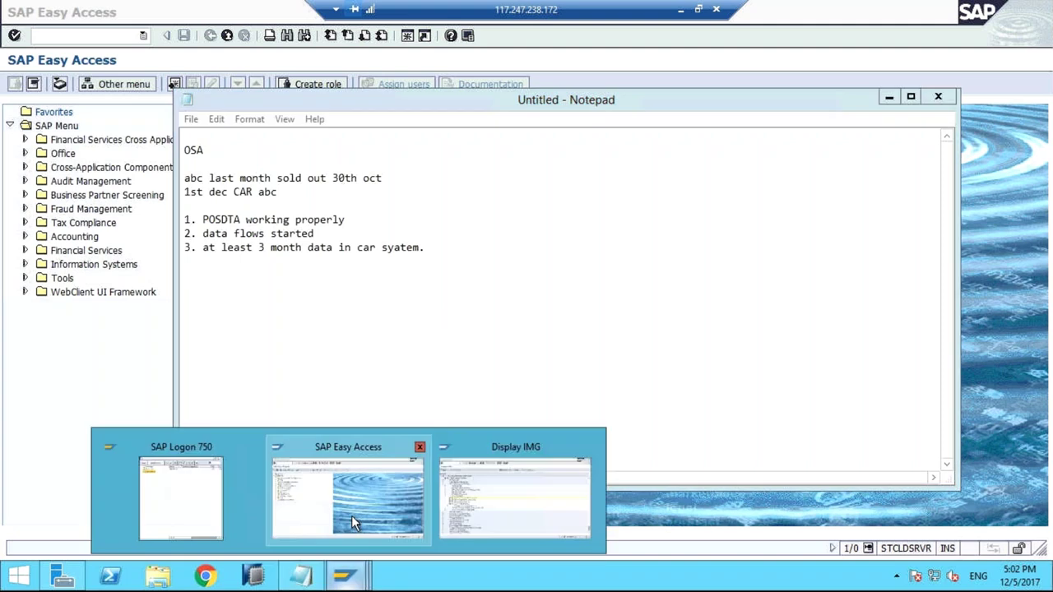
left_click(326, 516)
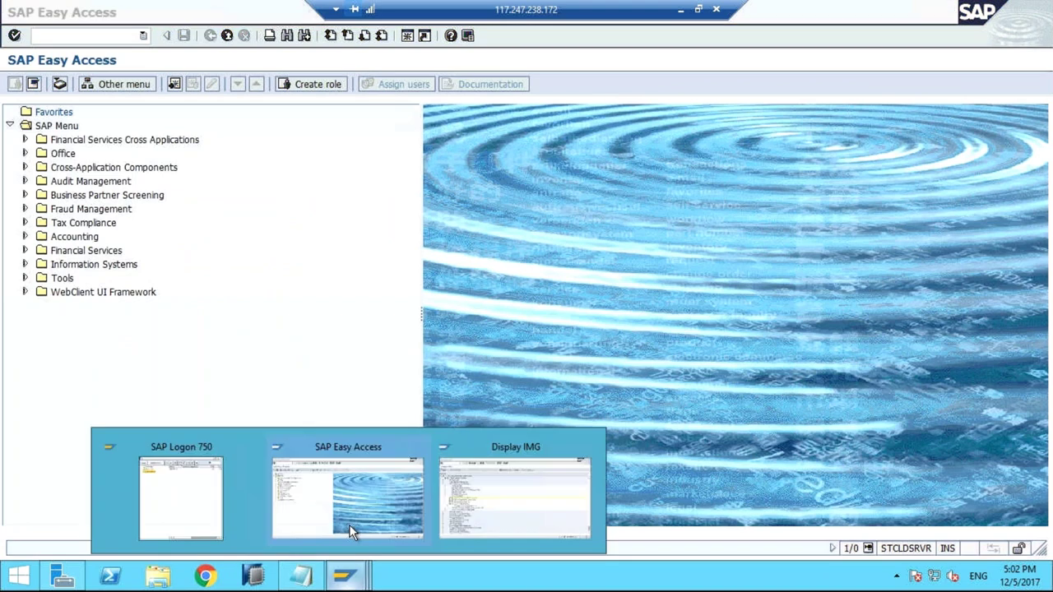
Run alert processing with transaction /n/osa/dispatch for the Intra-Week Pattern step with configuration ZOSA, and open the error's details
left_click(143, 35)
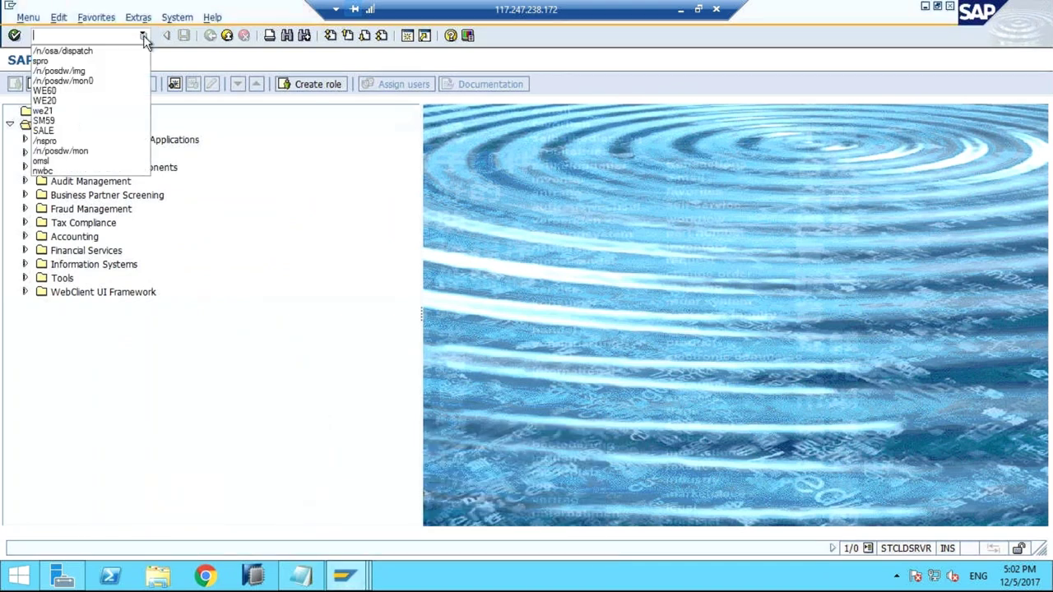
left_click(139, 53)
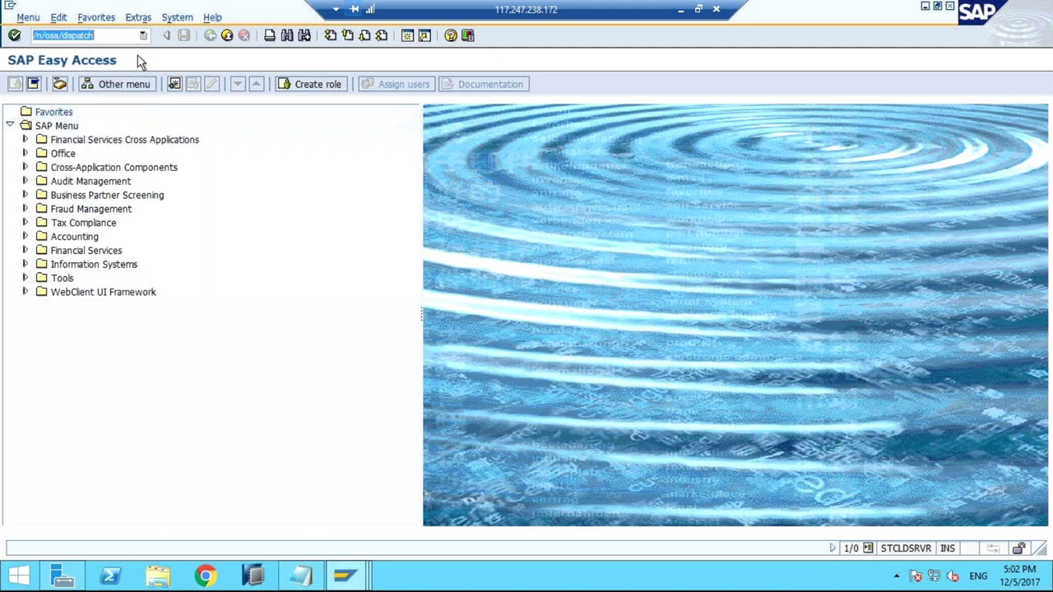
key("Return")
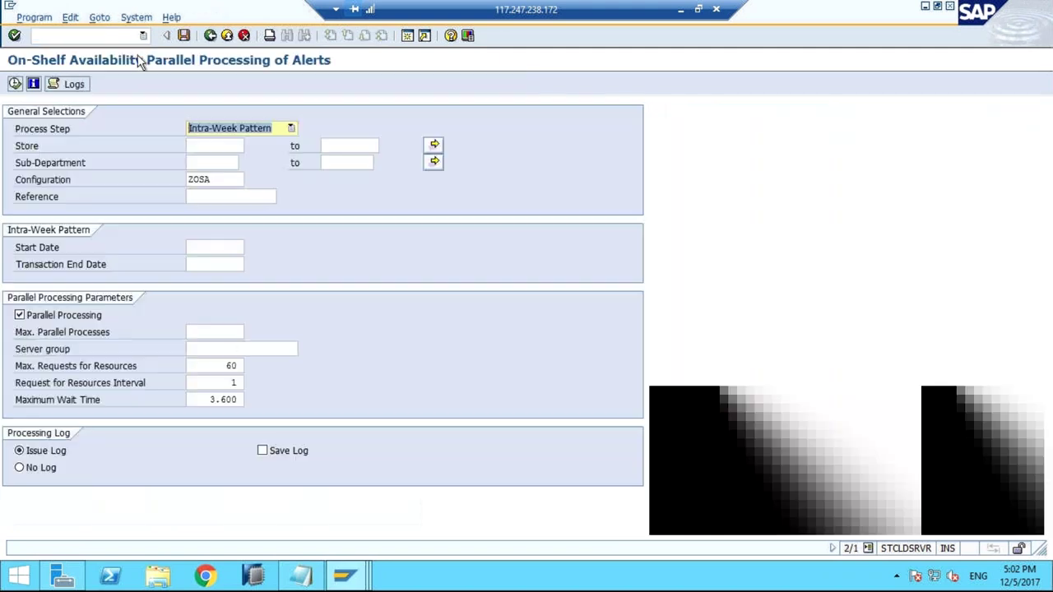
left_click(15, 84)
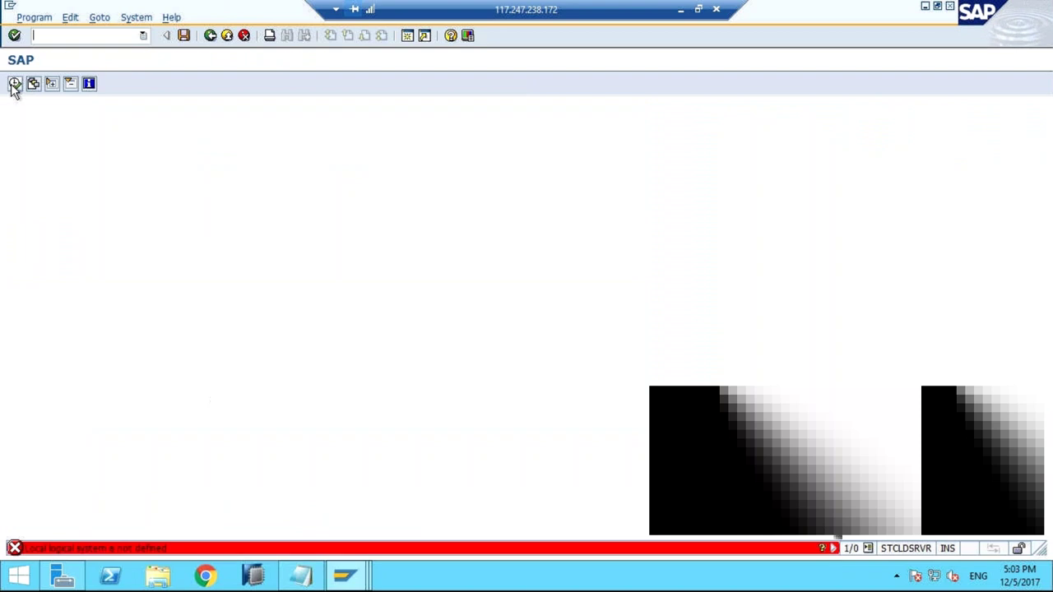
double_click(137, 548)
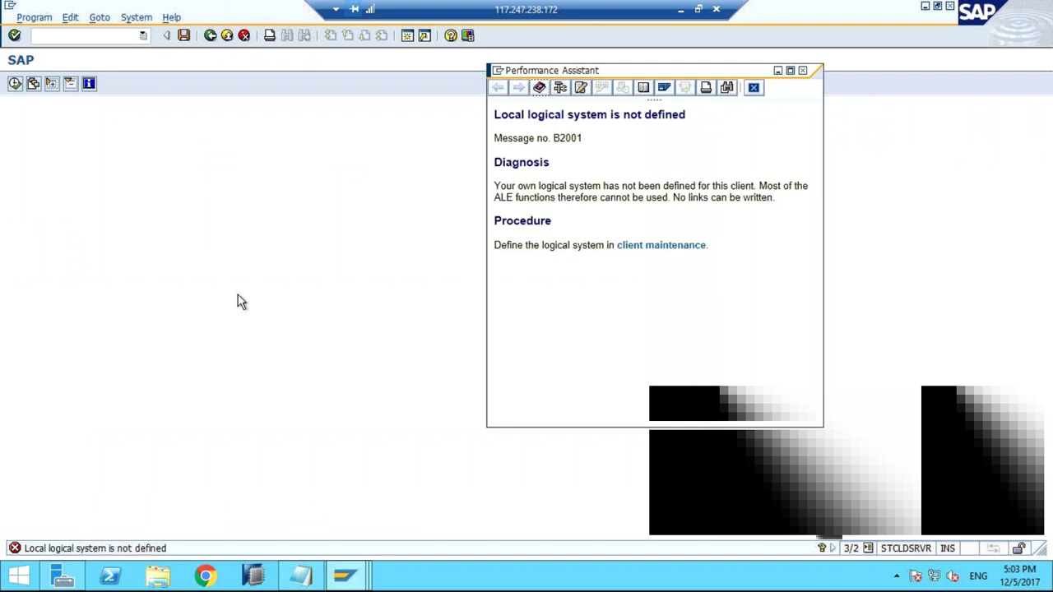
Check the current session's system and client information
left_click(833, 548)
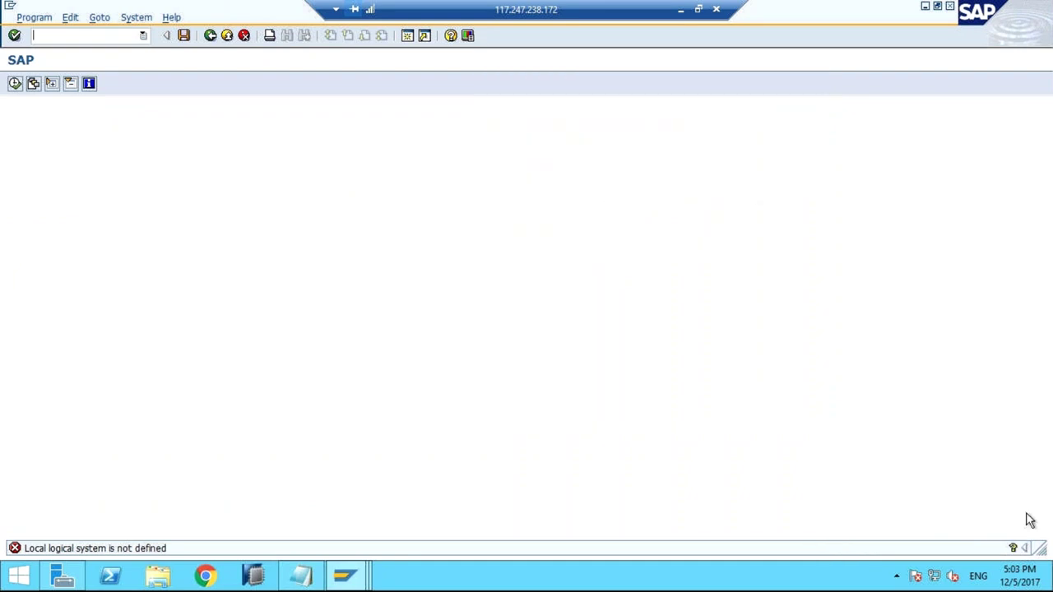
left_click(1027, 549)
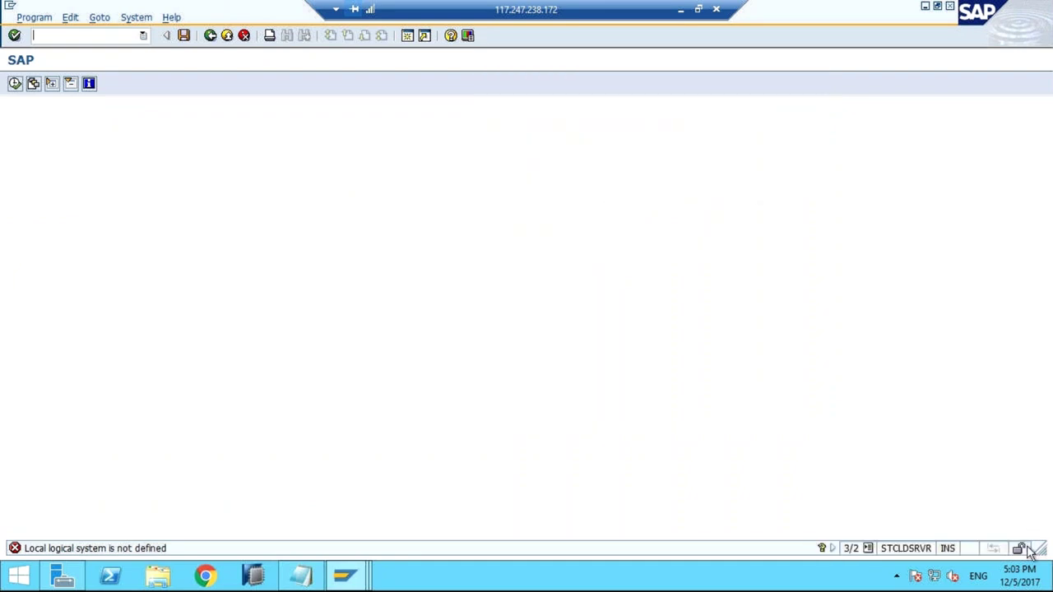
left_click(868, 548)
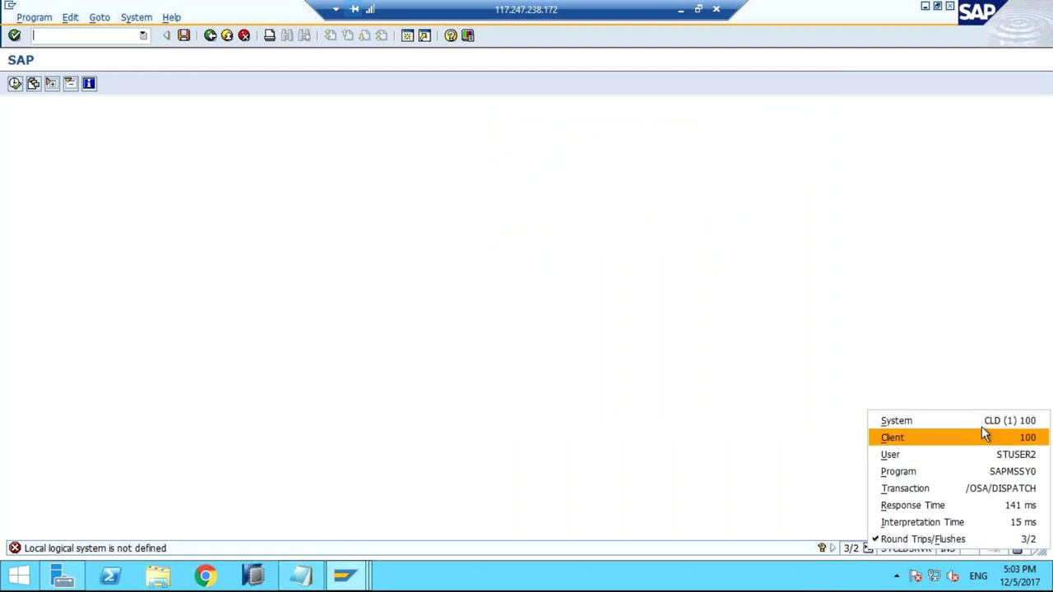
left_click(700, 450)
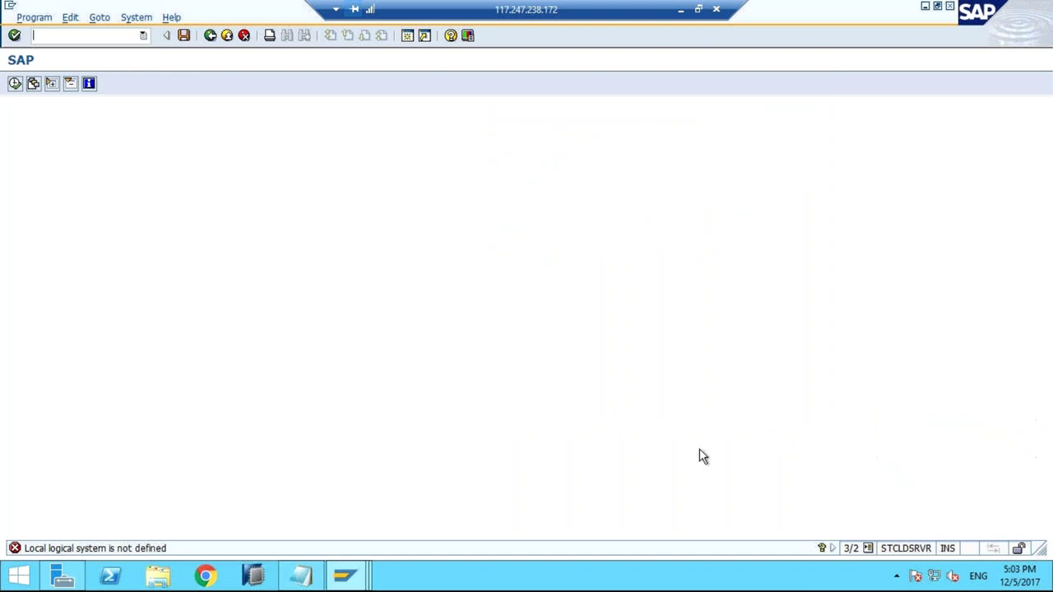
Open the Define Logical System activity under the ALE basic settings with transaction /NSALE, accepting the cross-client notice
type("/NSALE")
key("Return")
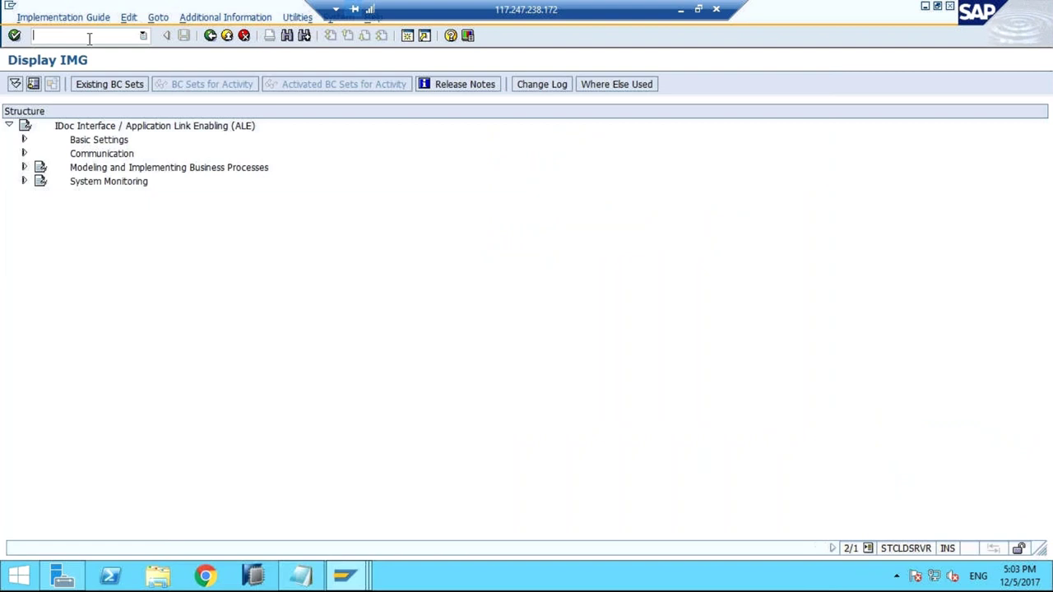
left_click(24, 142)
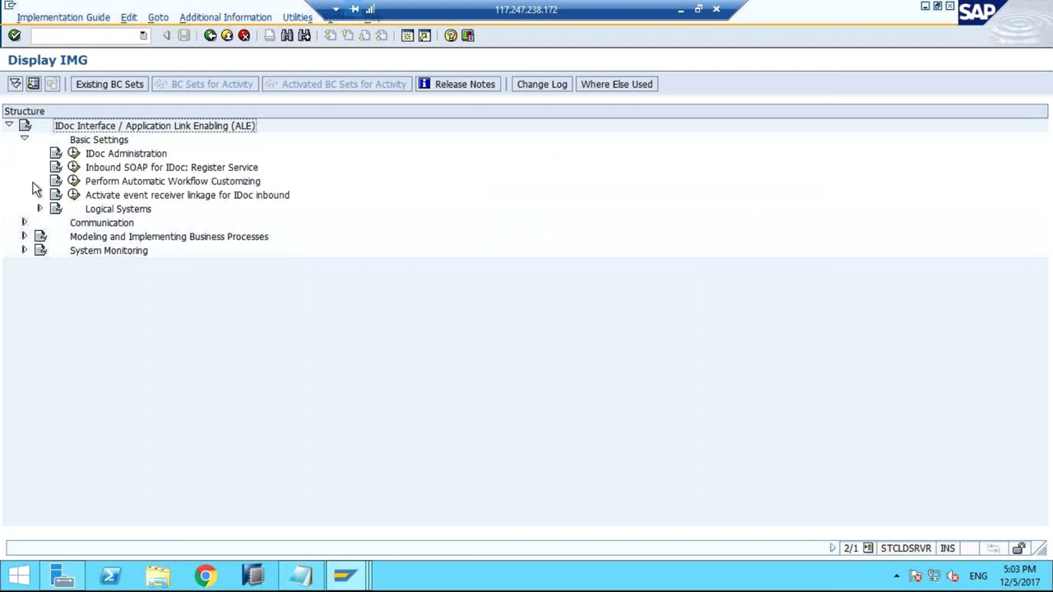
left_click(40, 209)
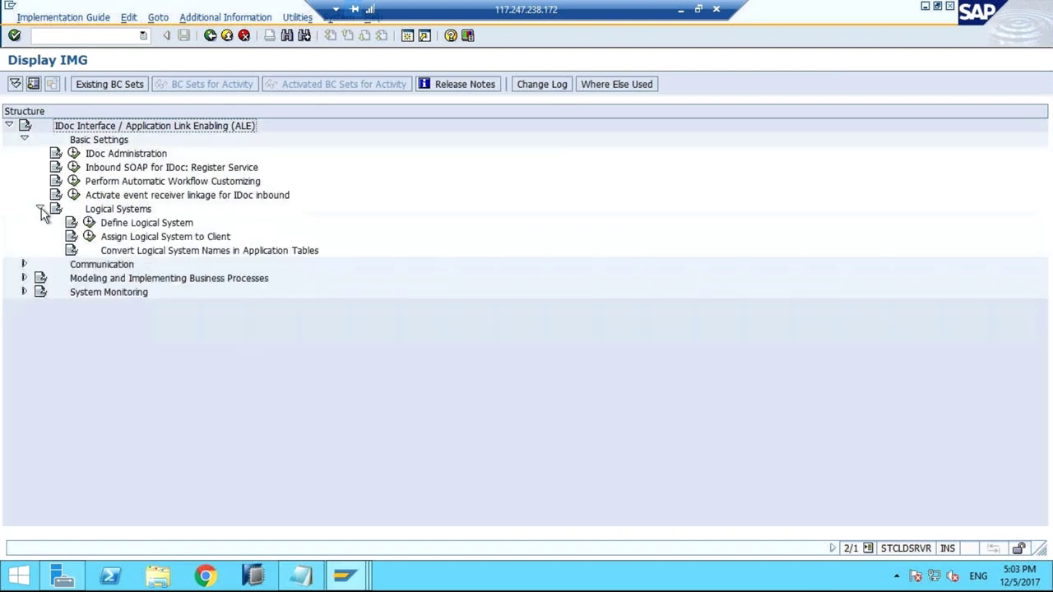
left_click(89, 223)
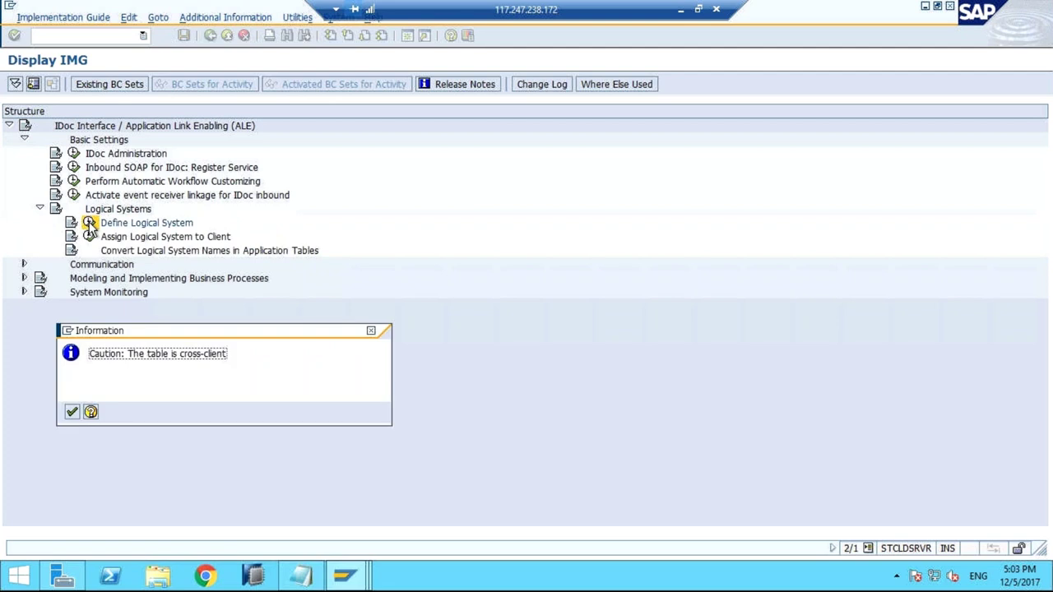
left_click(72, 411)
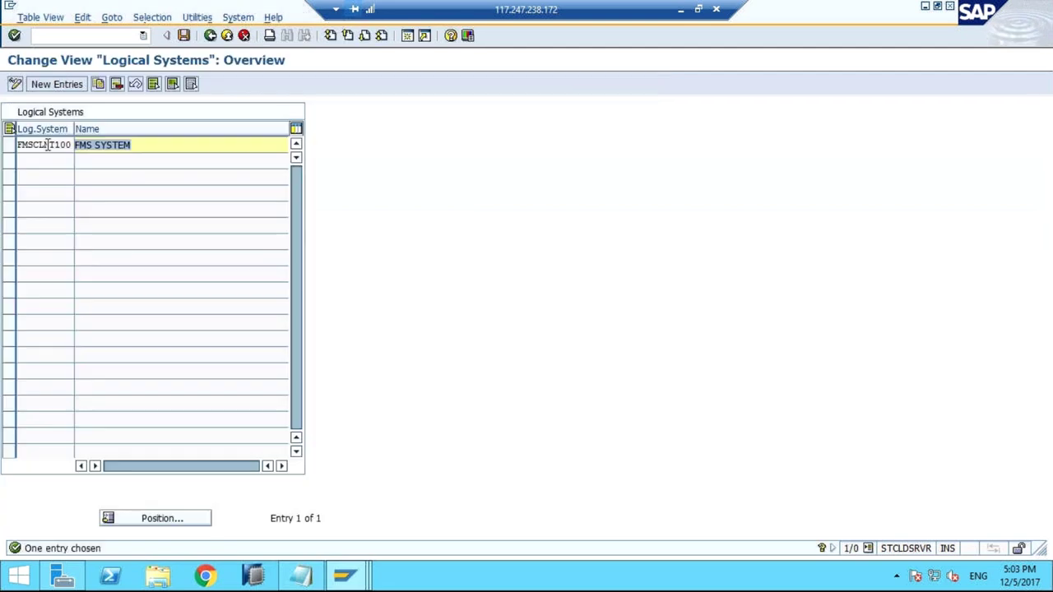
Add the logical system CLDCLNT100 with the name CAR and save it
left_click(62, 85)
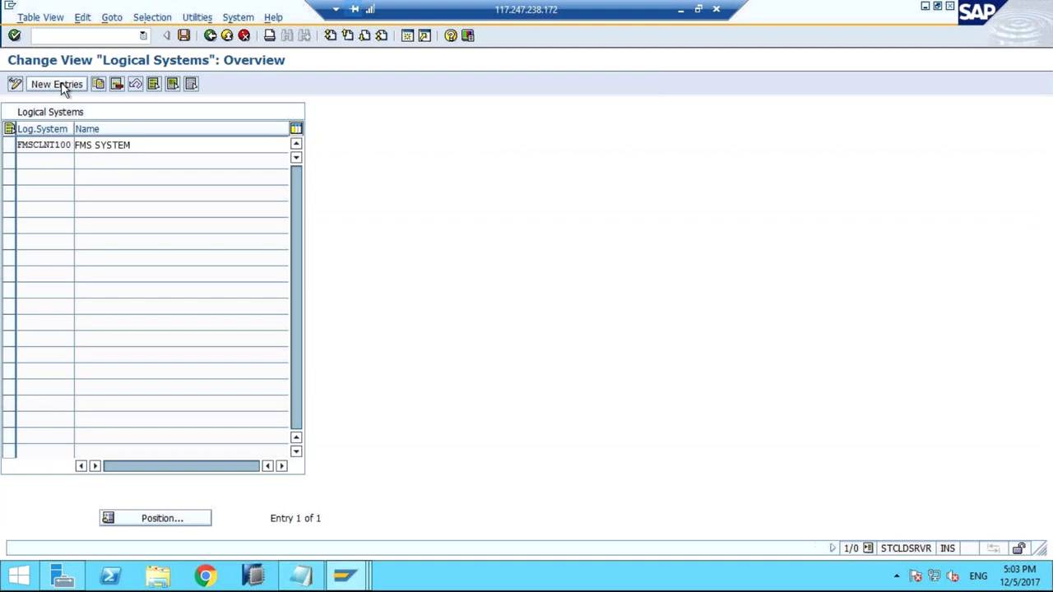
left_click(868, 548)
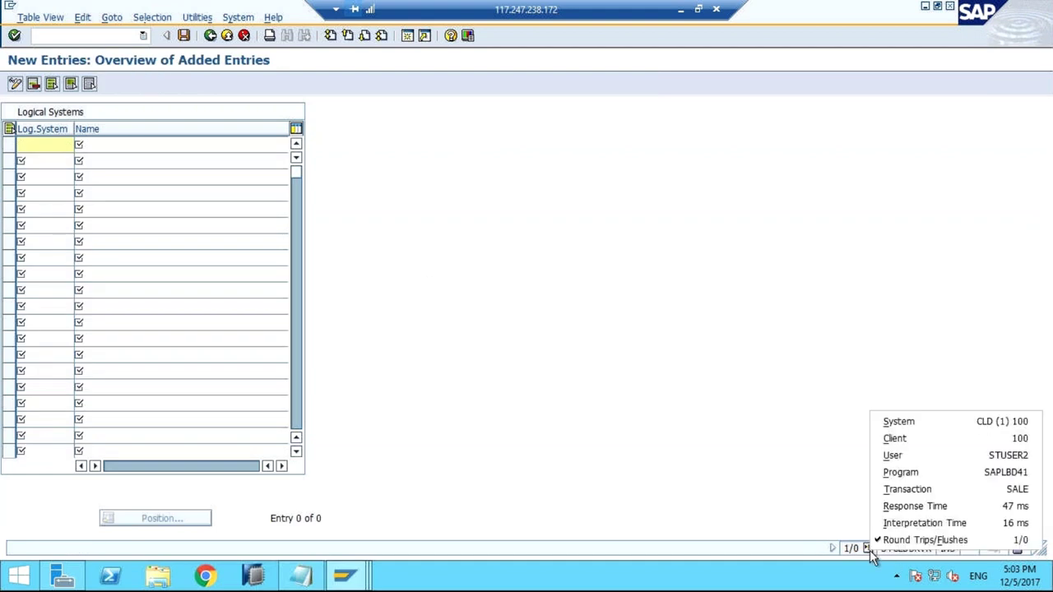
left_click(30, 146)
type("d")
key("BackSpace")
type("CLDC")
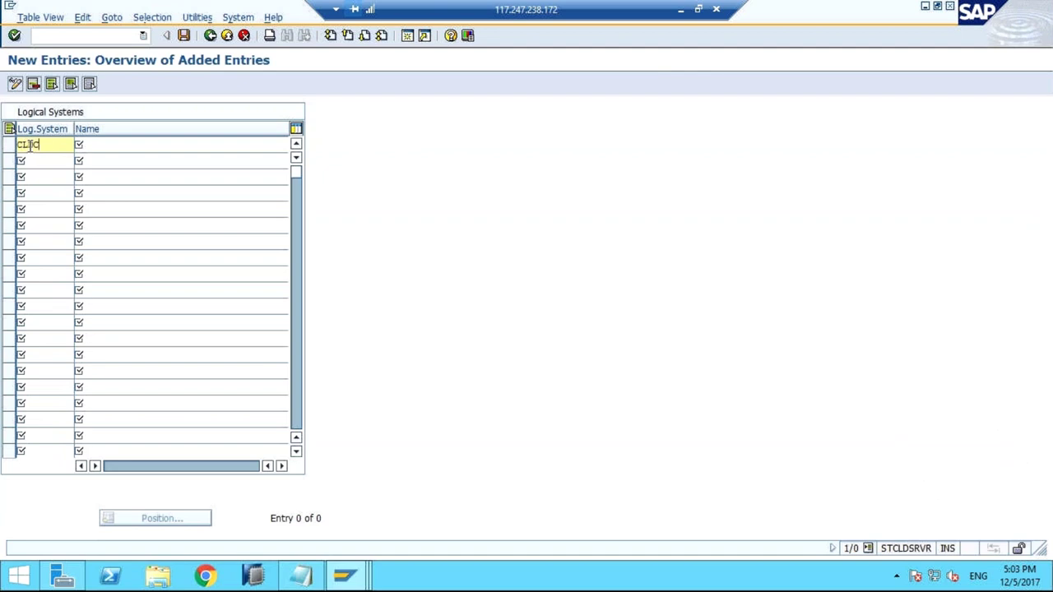
type("LNT100")
key("Tab")
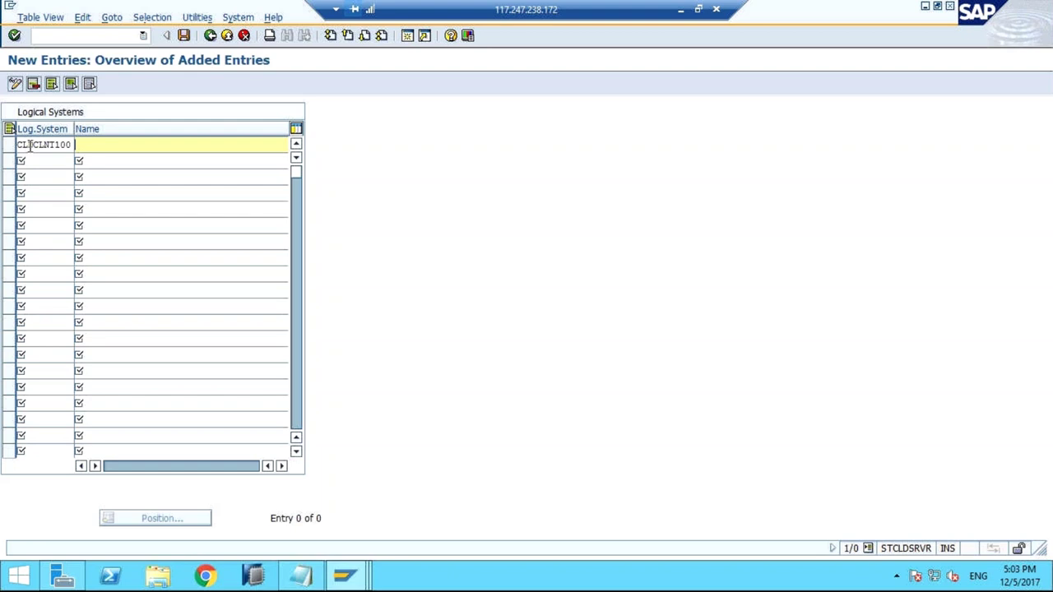
type("CAR")
key("Return")
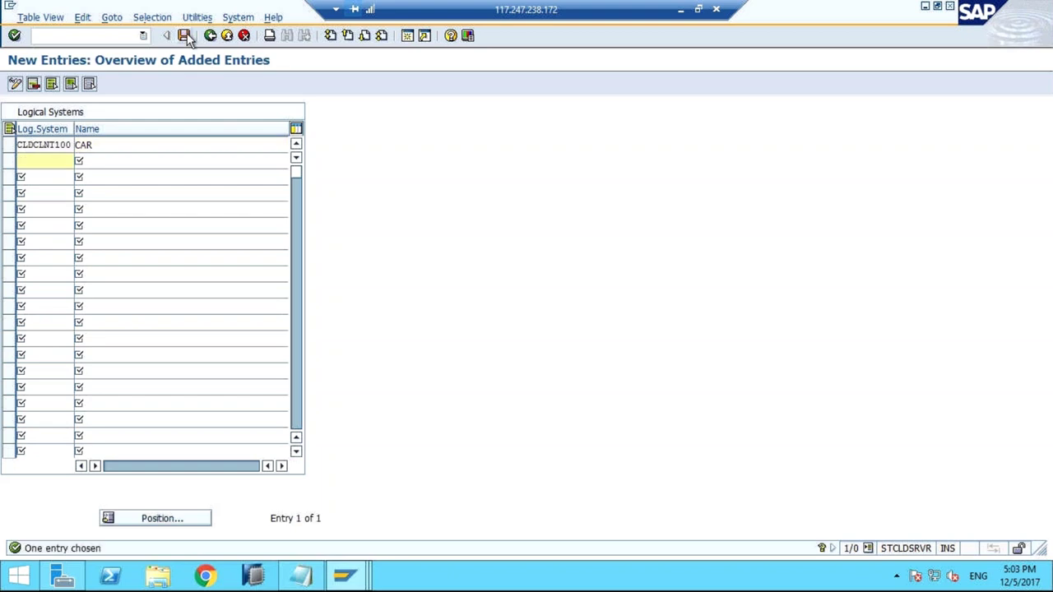
left_click(187, 32)
left_click(40, 242)
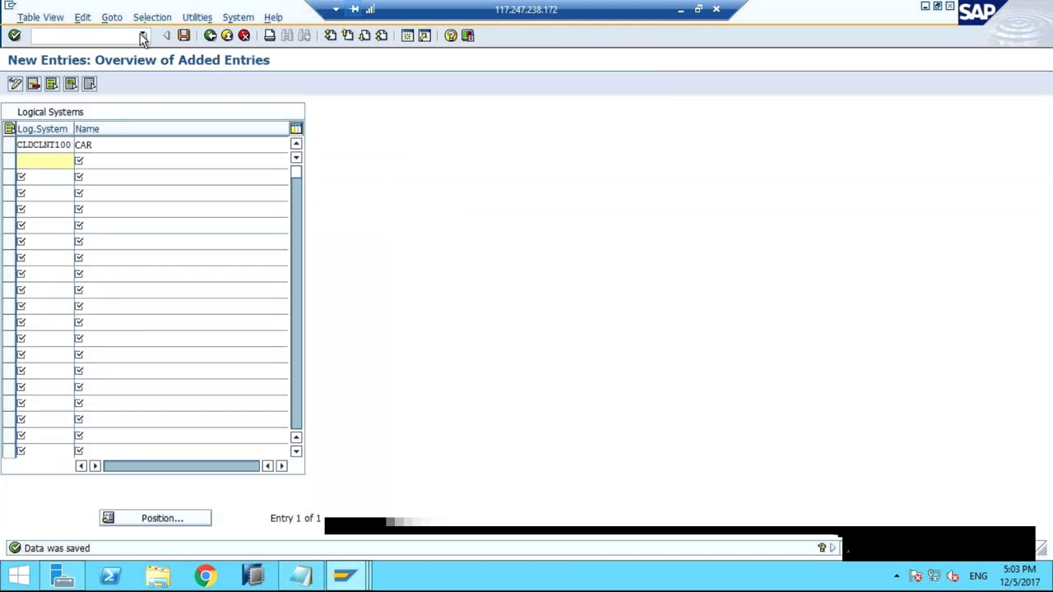
Rerun alert processing for the Intra-Week Pattern step with configuration ZOSA and read the details of the logical system error
left_click(143, 36)
left_click(135, 57)
key("Return")
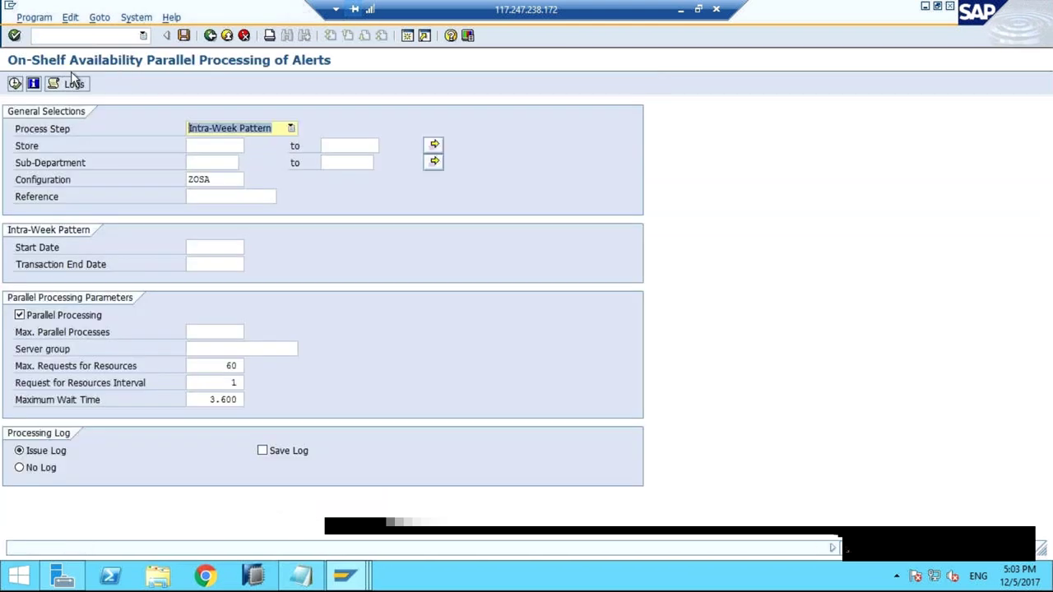
left_click(16, 84)
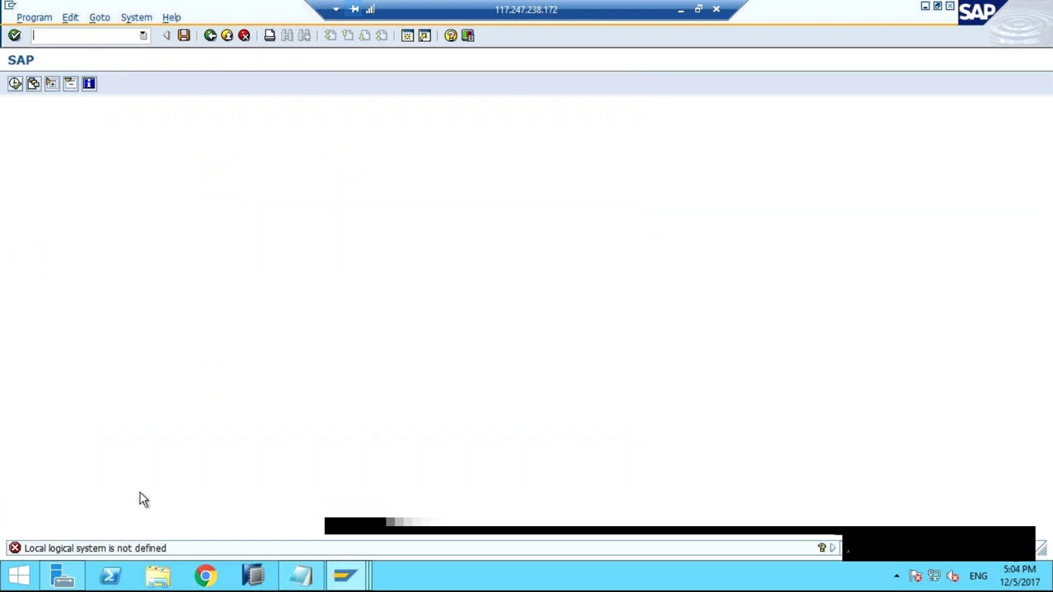
double_click(138, 548)
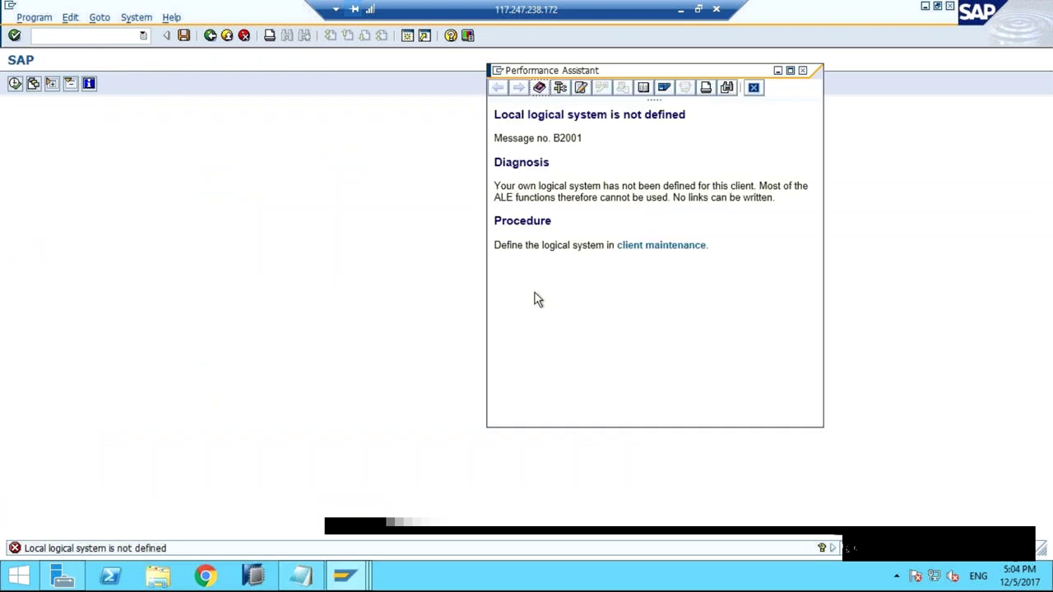
Open client maintenance from the error's procedure text and switch the client overview to change mode
left_click(643, 246)
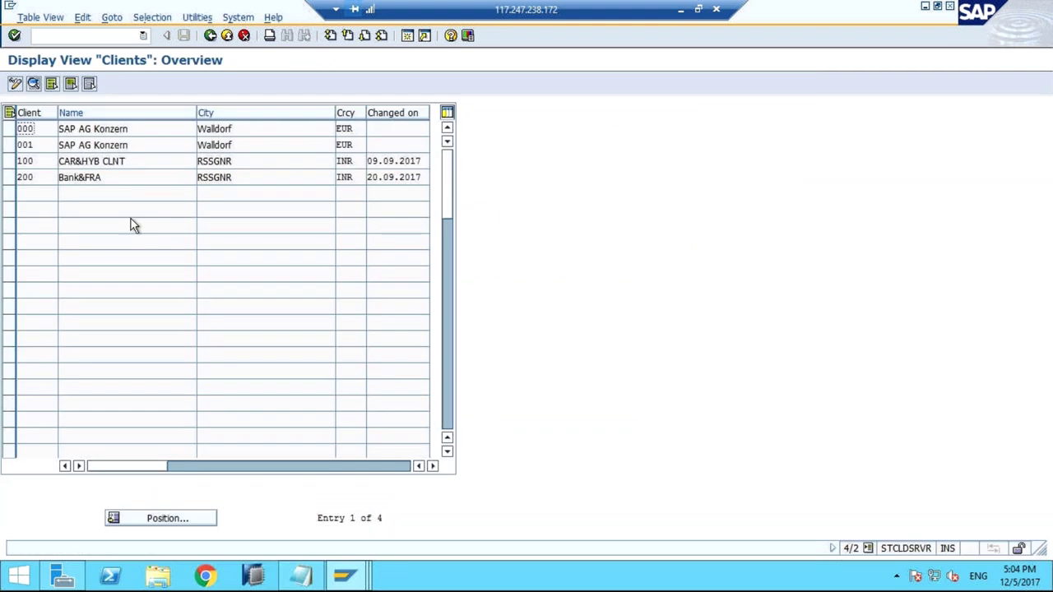
left_click(15, 85)
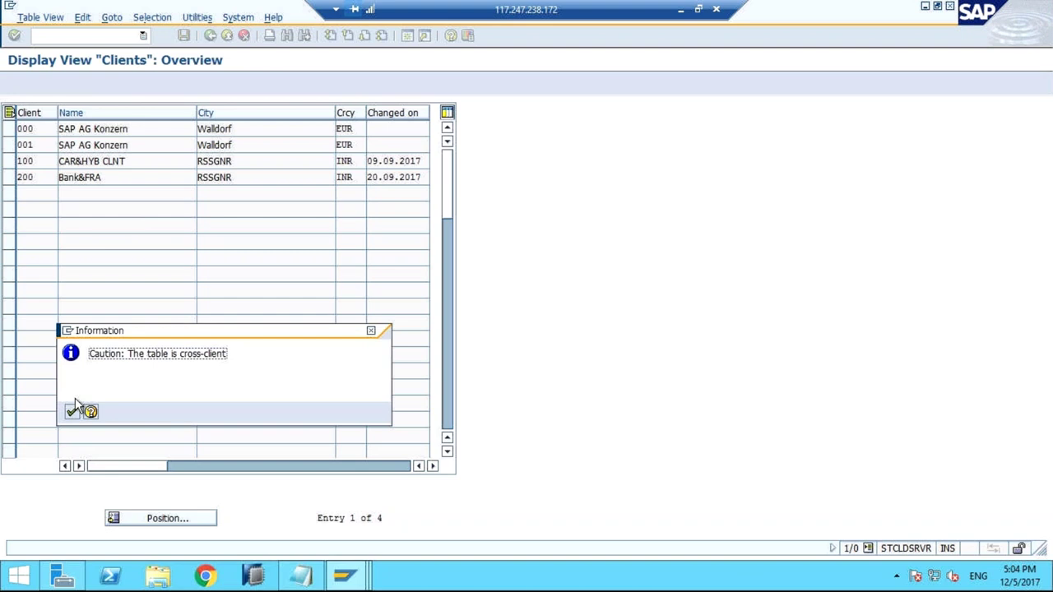
left_click(70, 415)
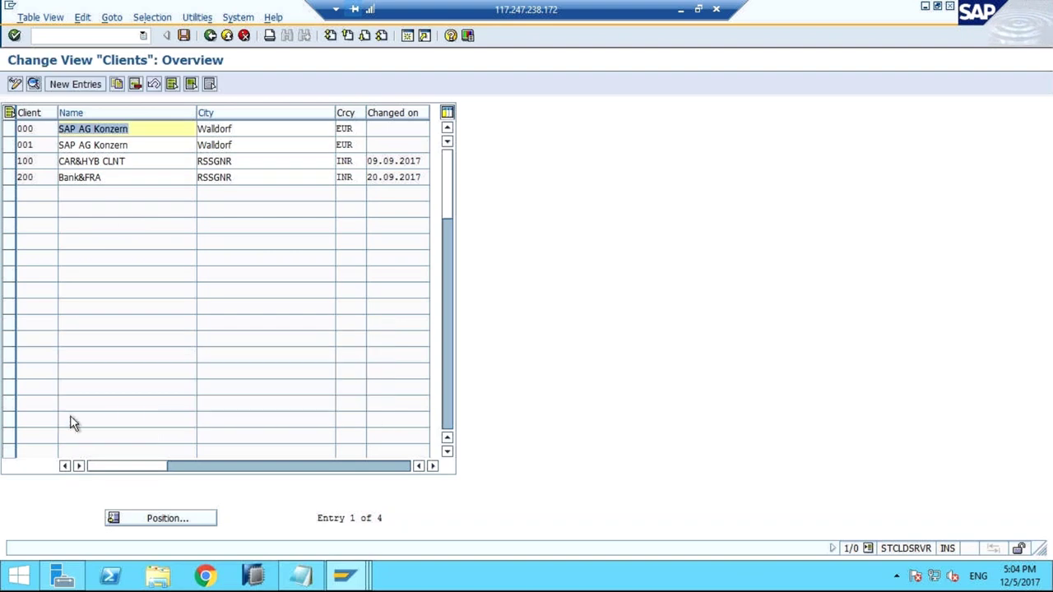
Check the session's client number and start a new client entry 100 named CAR with city IND
left_click(45, 163)
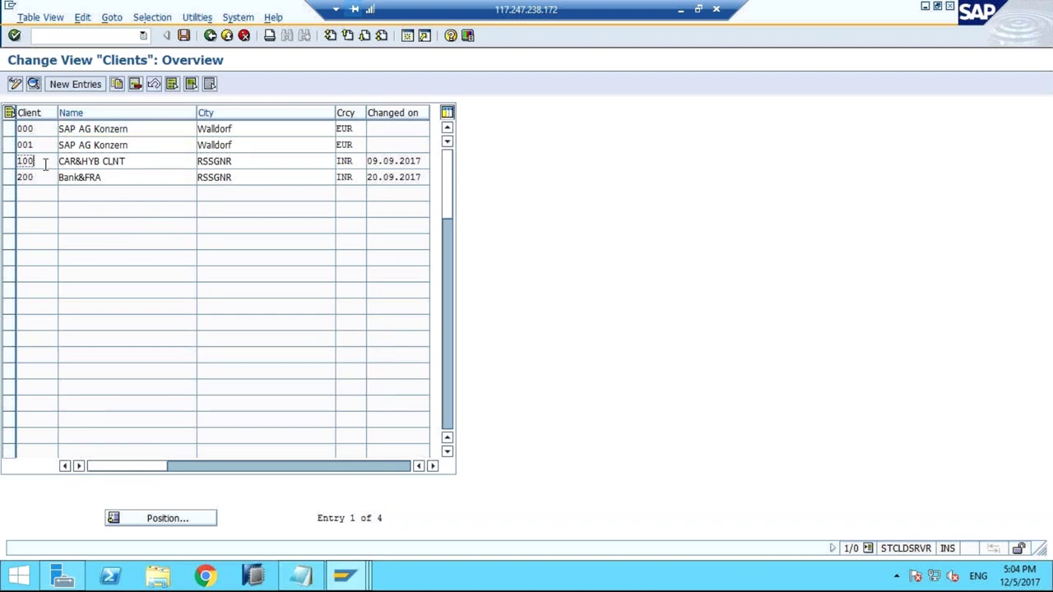
left_click(140, 161)
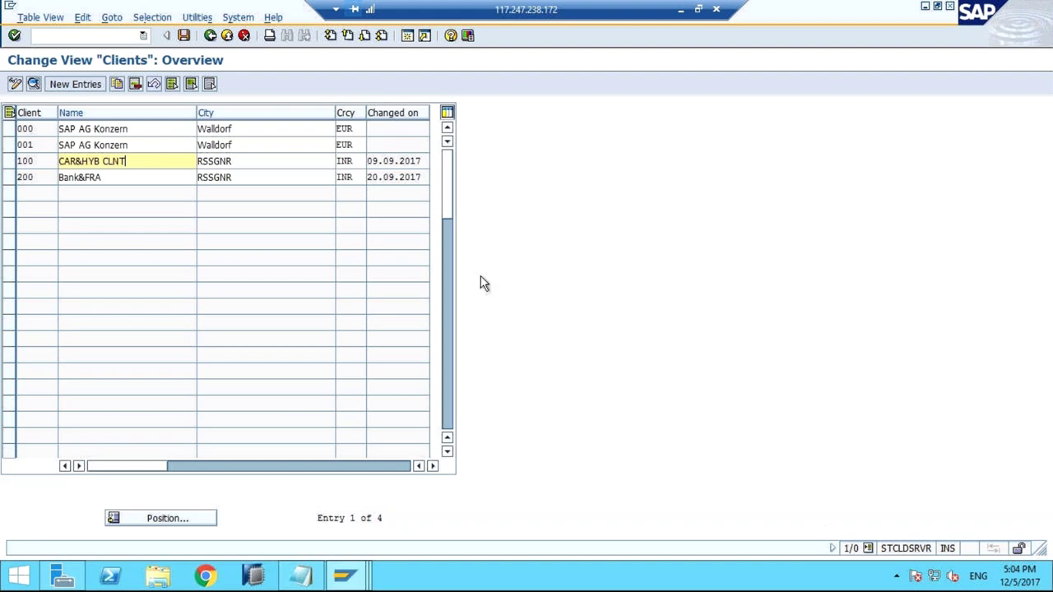
left_click(868, 548)
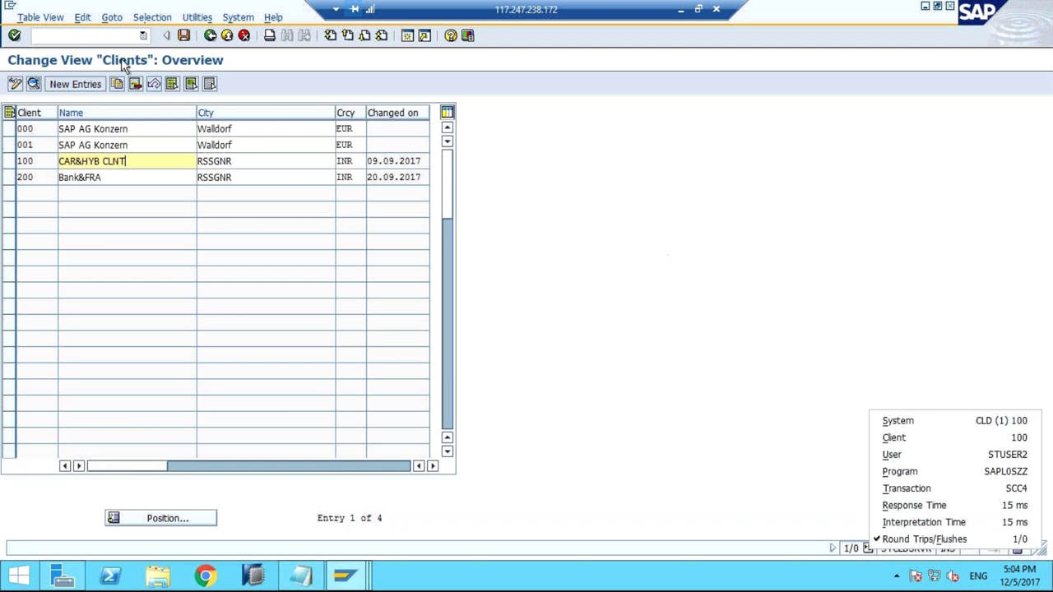
left_click(93, 86)
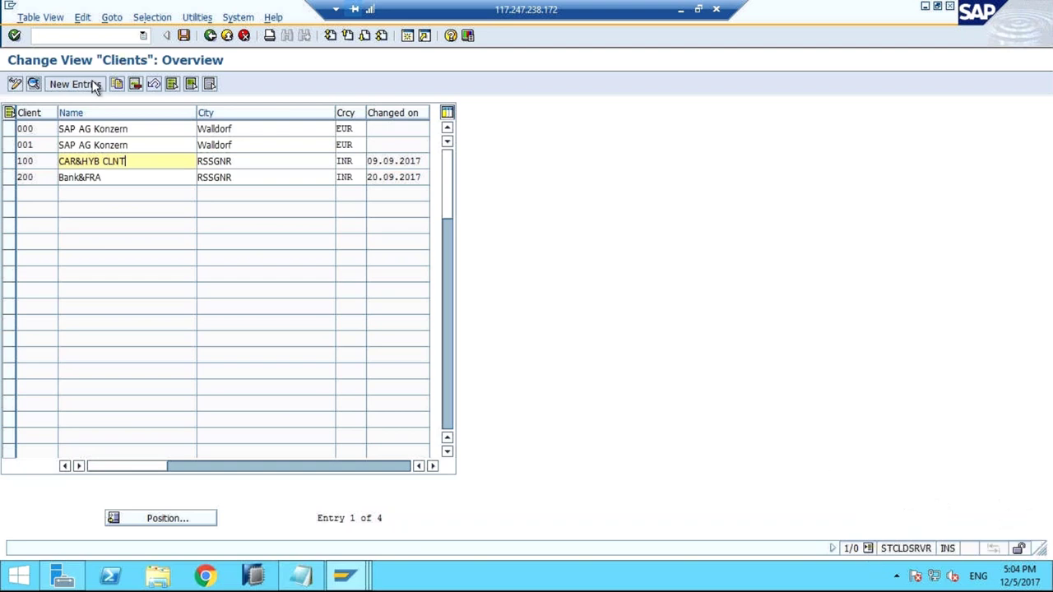
left_click(74, 87)
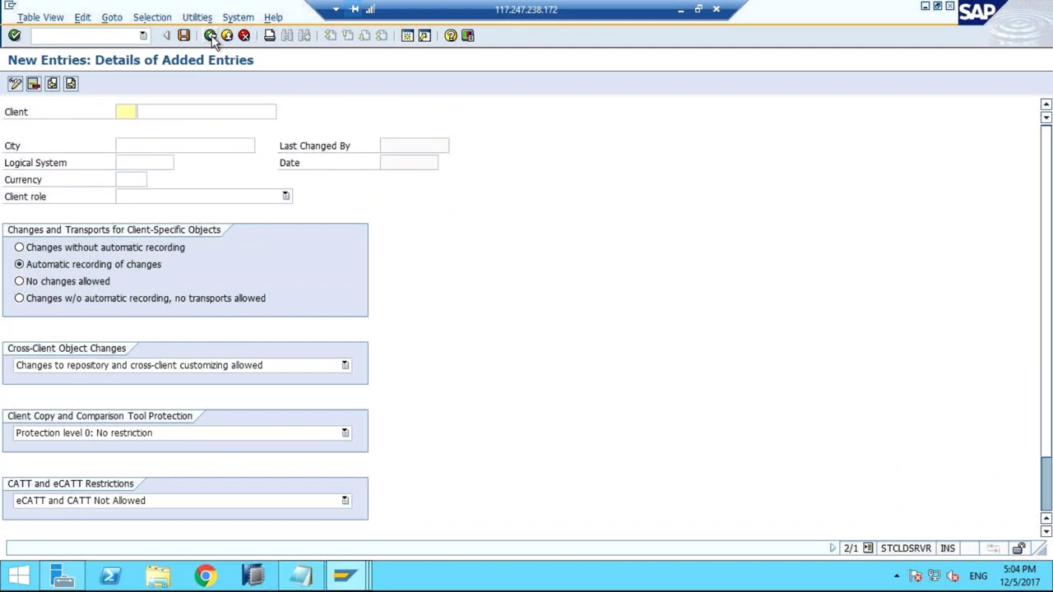
left_click(156, 146)
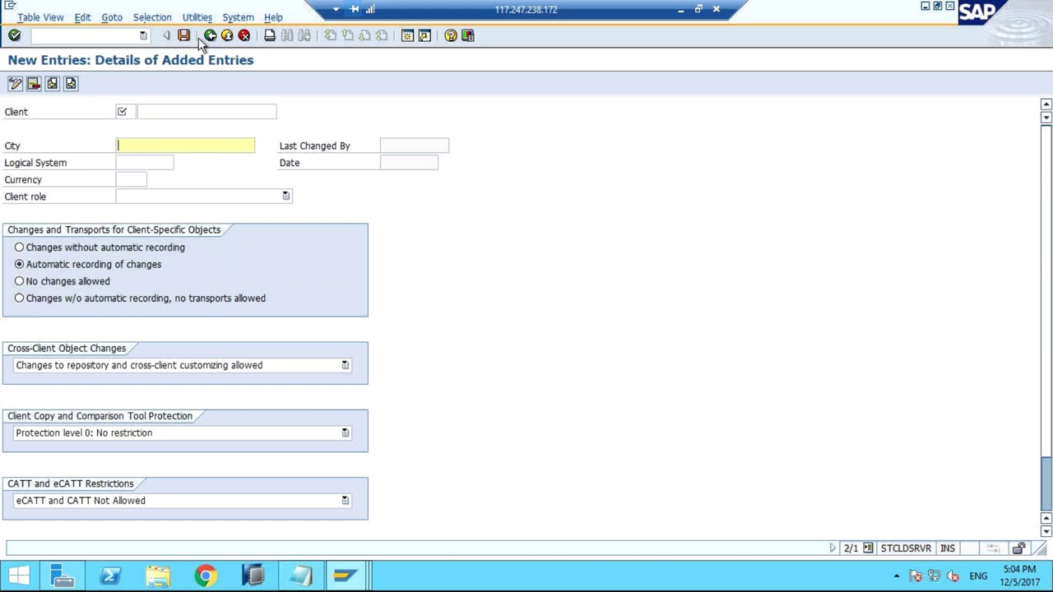
left_click(125, 111)
type("100")
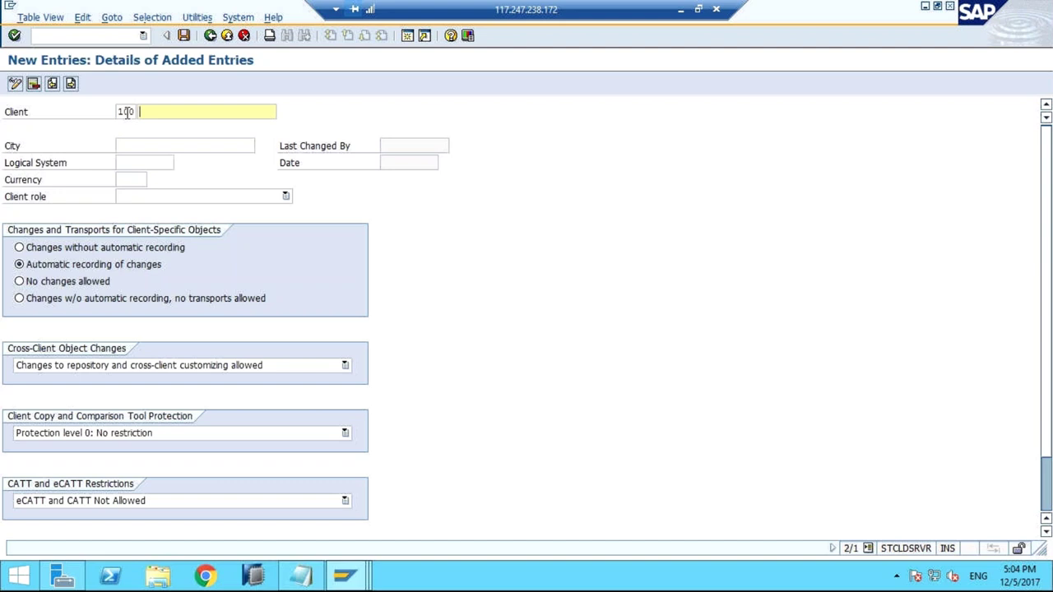
type(" CAR")
key("Tab")
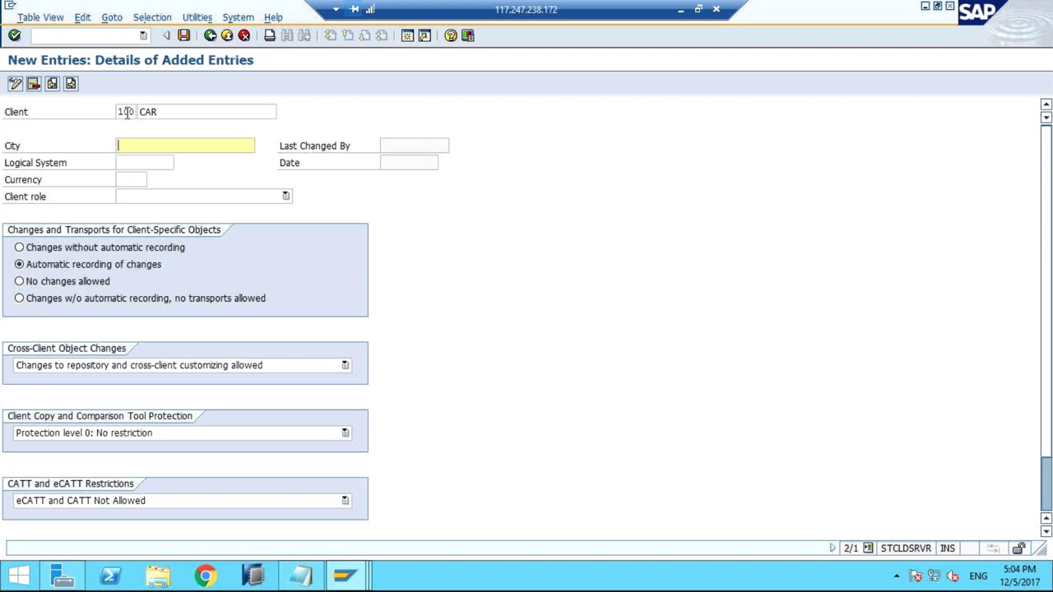
type("IND")
Assign logical system CLDCLNT100 to the new client entry, try to save it, and discard the entry
left_click(141, 165)
left_click(180, 162)
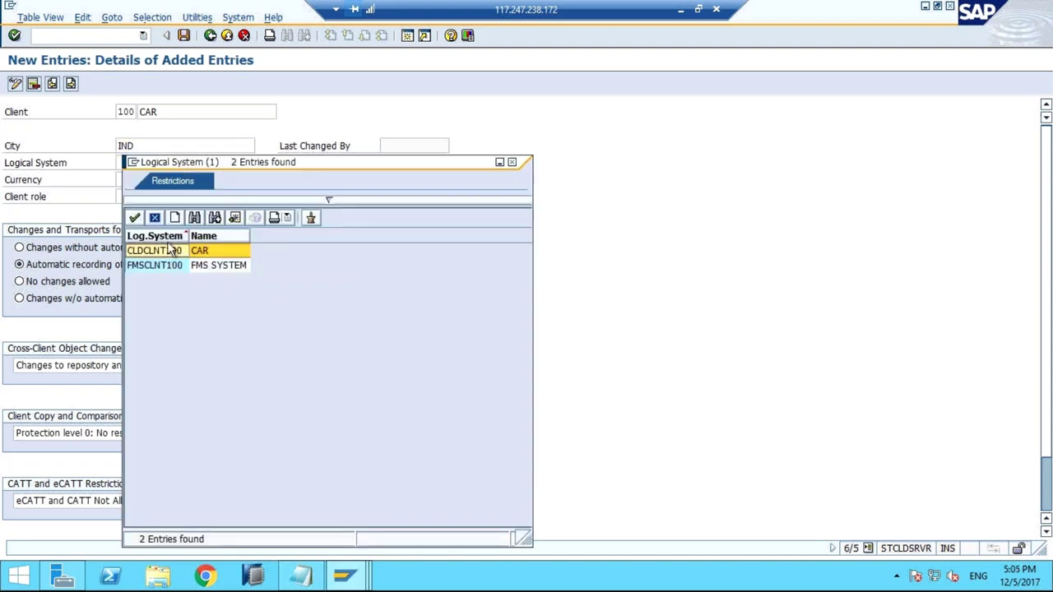
double_click(168, 252)
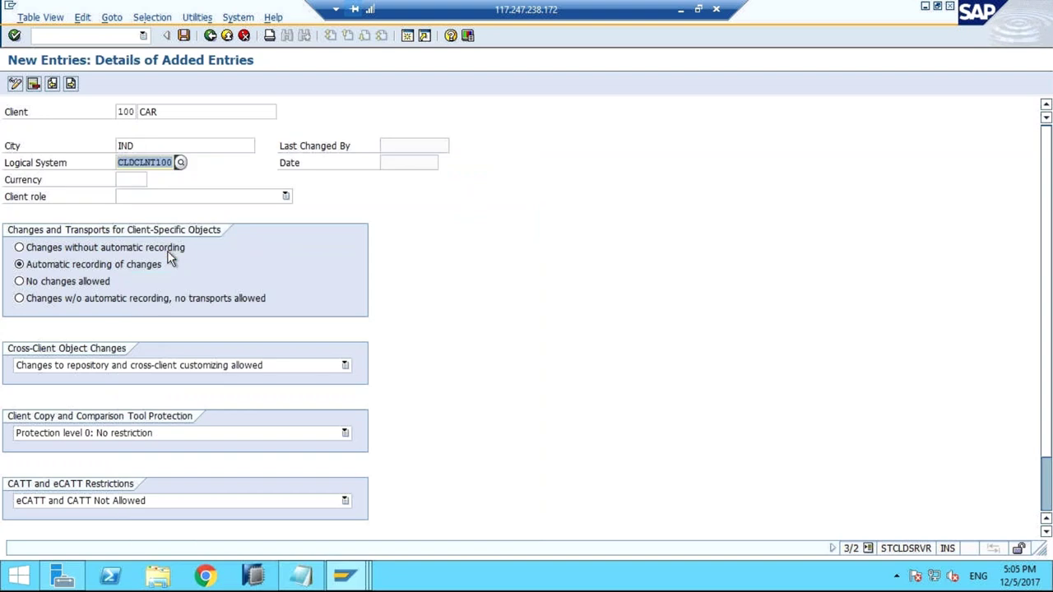
left_click(184, 37)
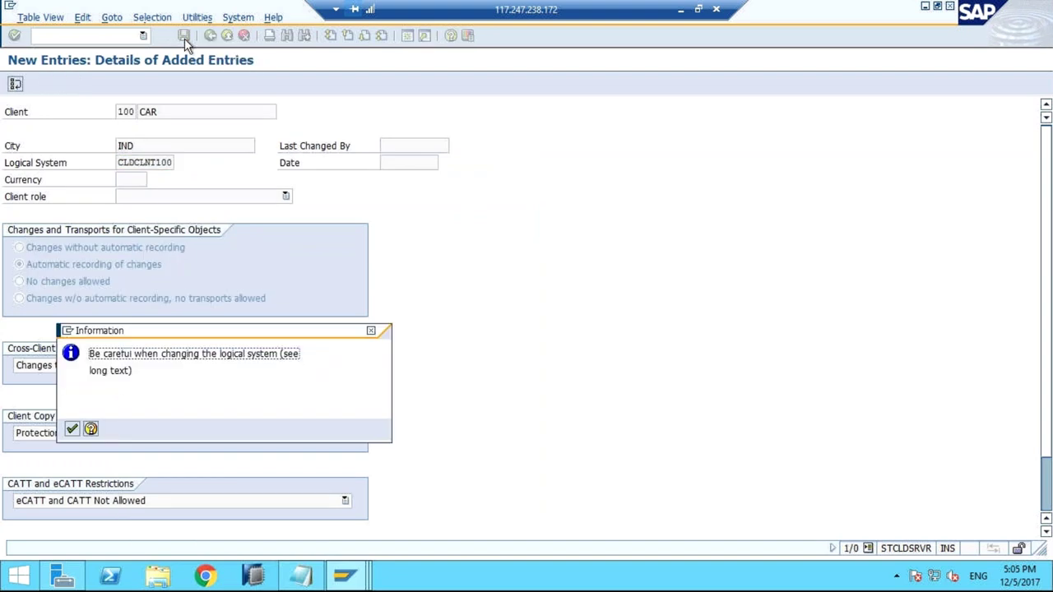
left_click(73, 429)
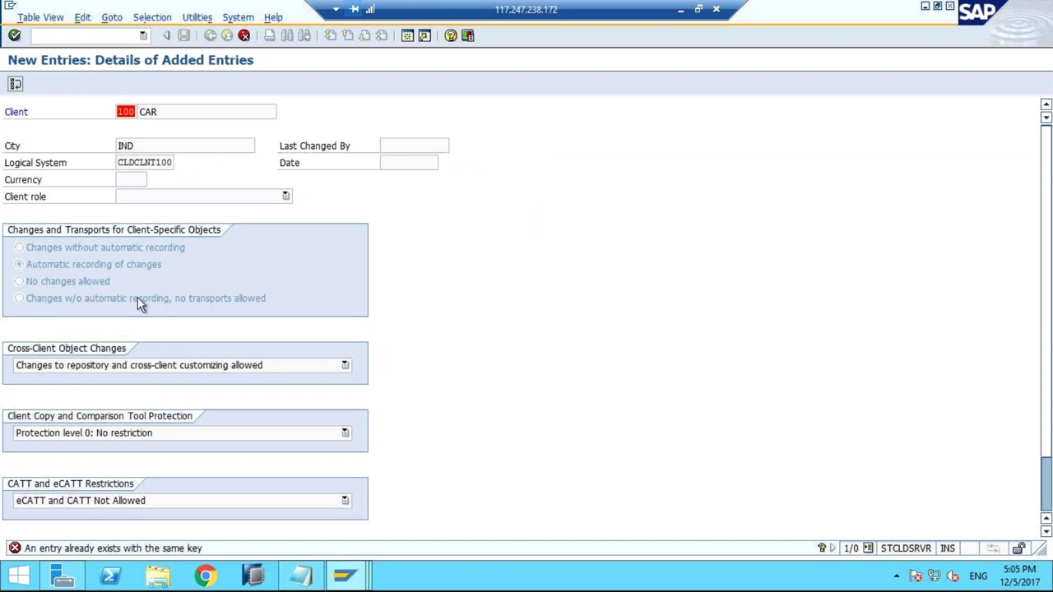
left_click(243, 36)
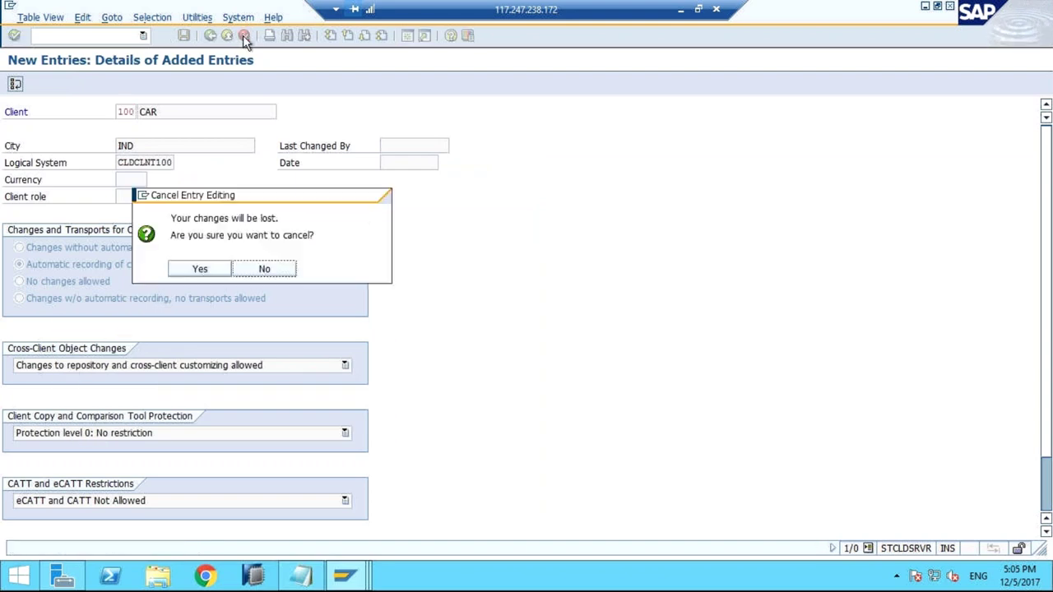
left_click(201, 269)
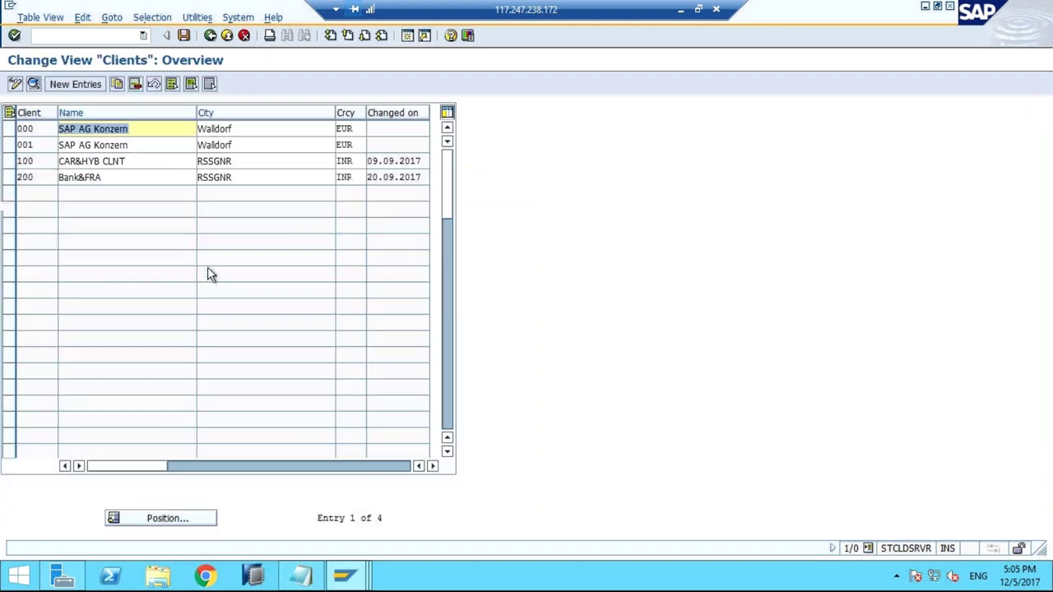
Assign logical system CLDCLNT100 to the existing client 100, save it accepting the logical system notice, and leave client maintenance
double_click(86, 161)
left_click(161, 146)
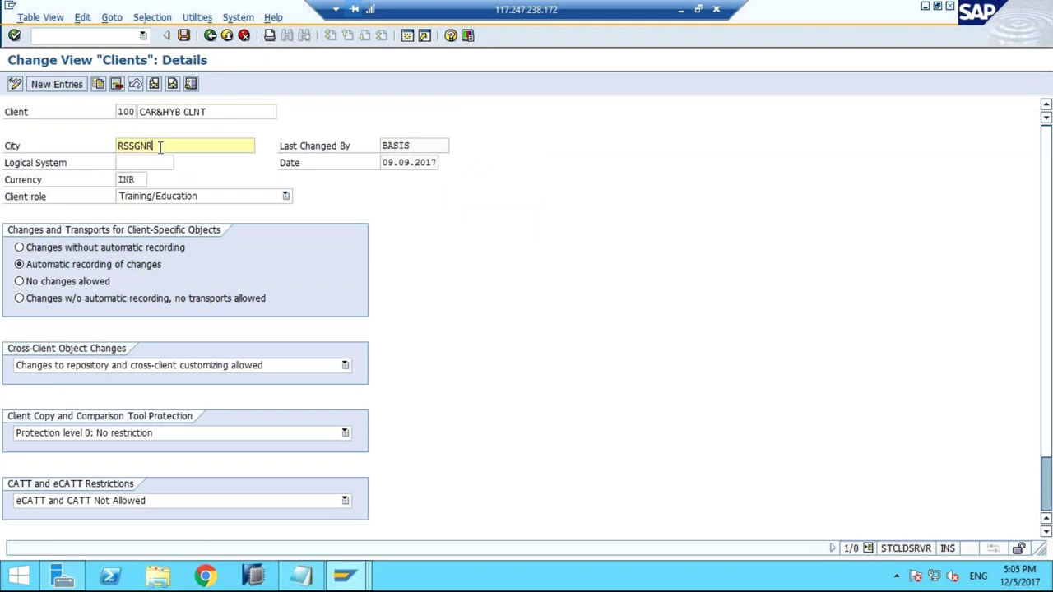
left_click(153, 164)
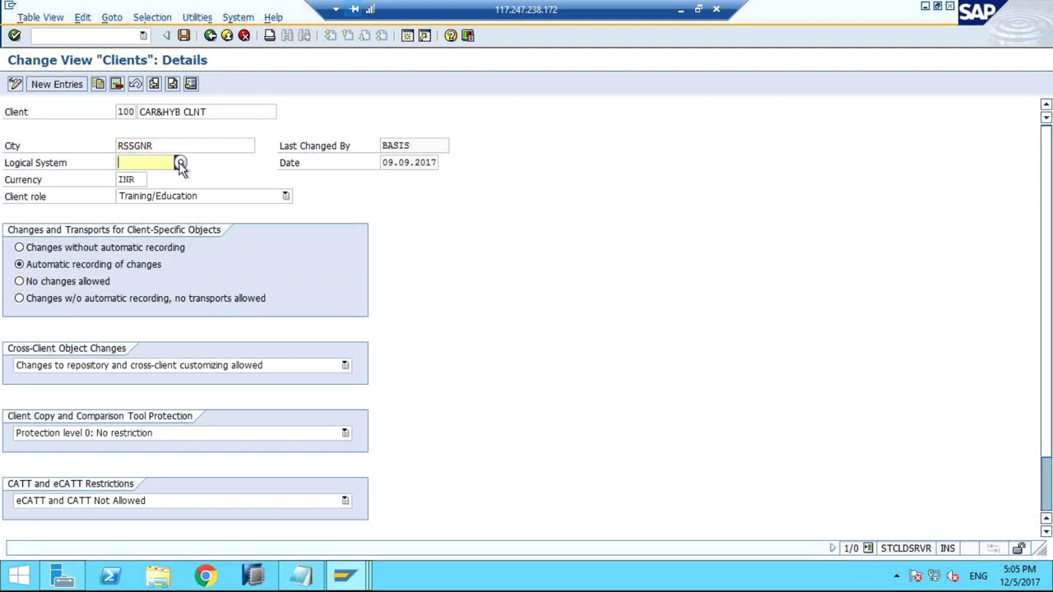
left_click(180, 164)
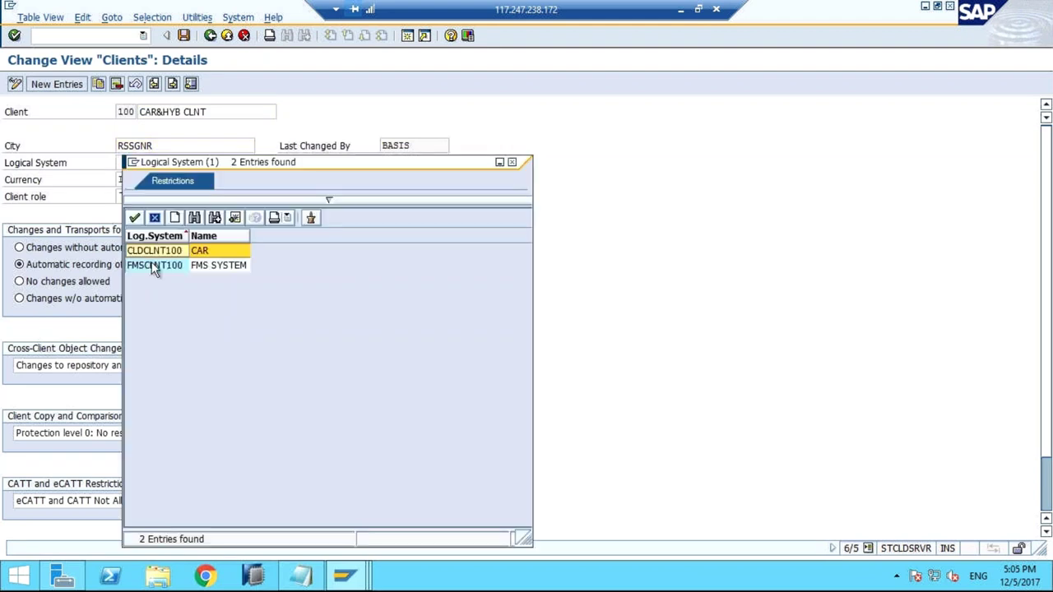
double_click(155, 251)
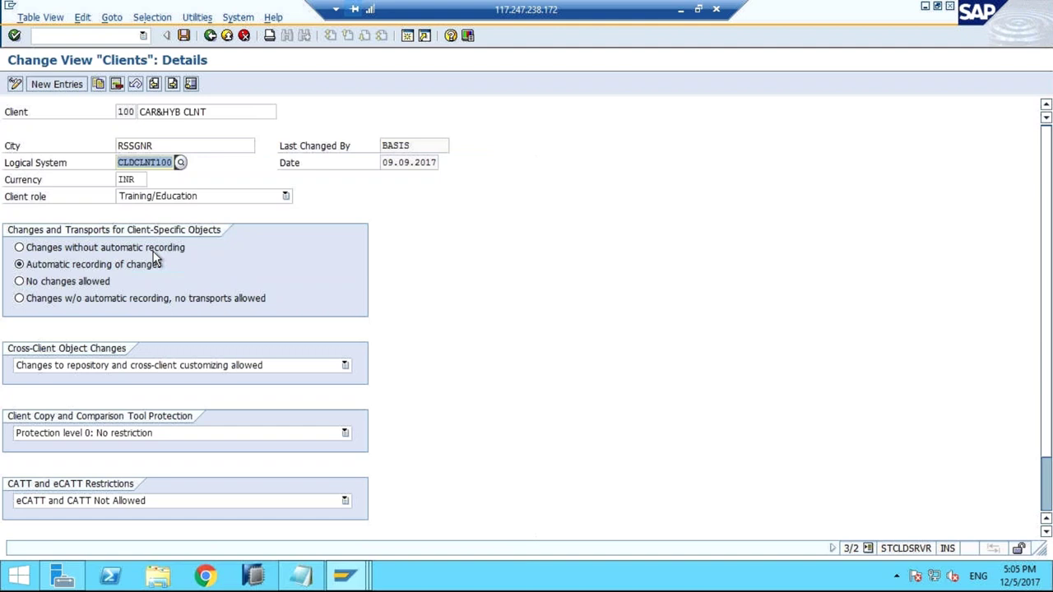
left_click(185, 36)
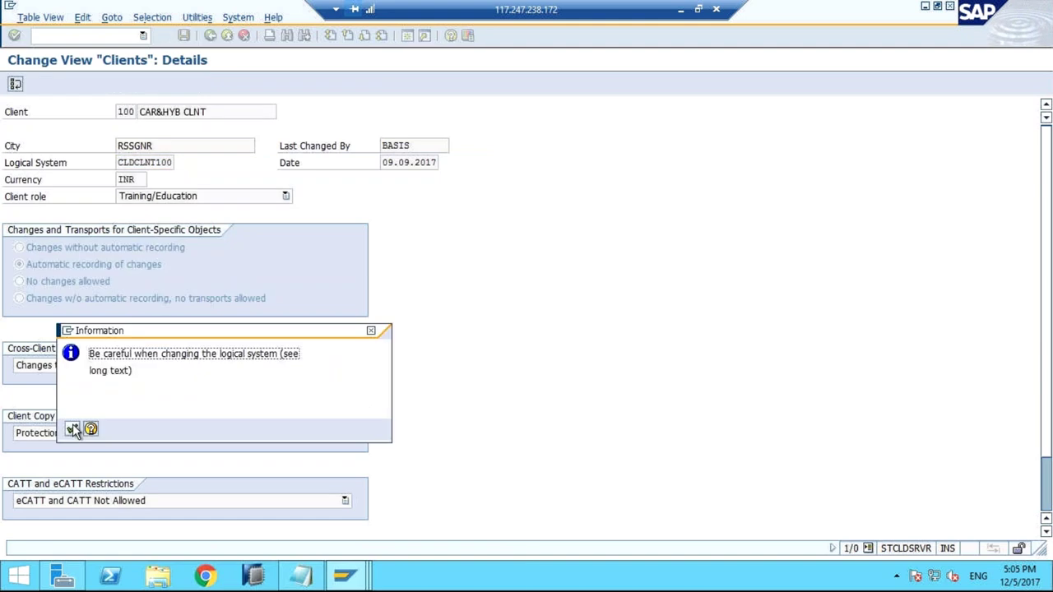
left_click(72, 430)
left_click(211, 35)
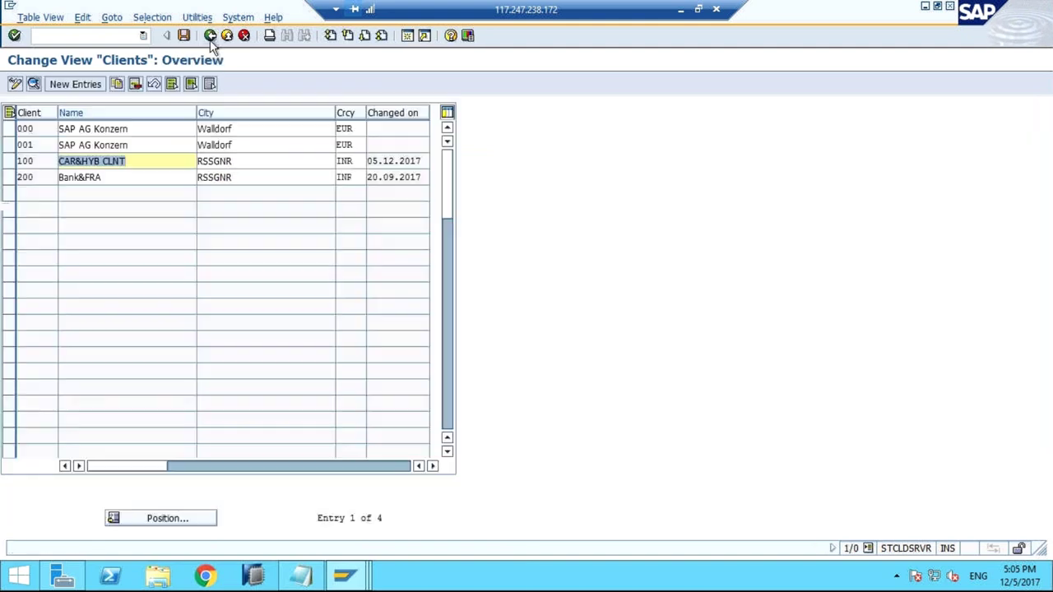
left_click(211, 36)
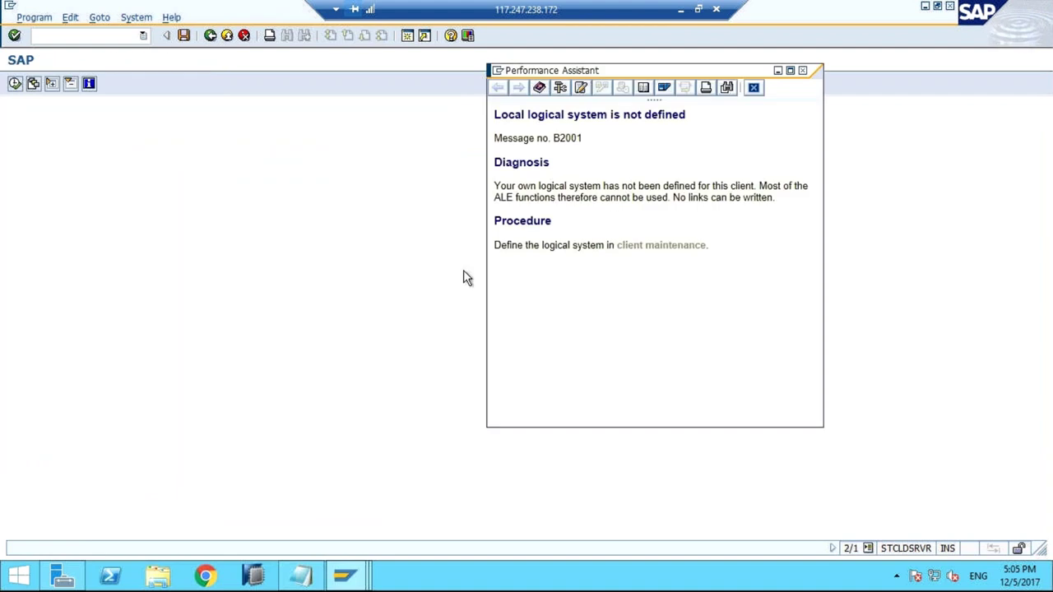
Rerun Intra-Week Pattern alert processing for configuration ZOSA through transaction /n/osa/dispatch and review the messages in its log
left_click(803, 72)
left_click(143, 36)
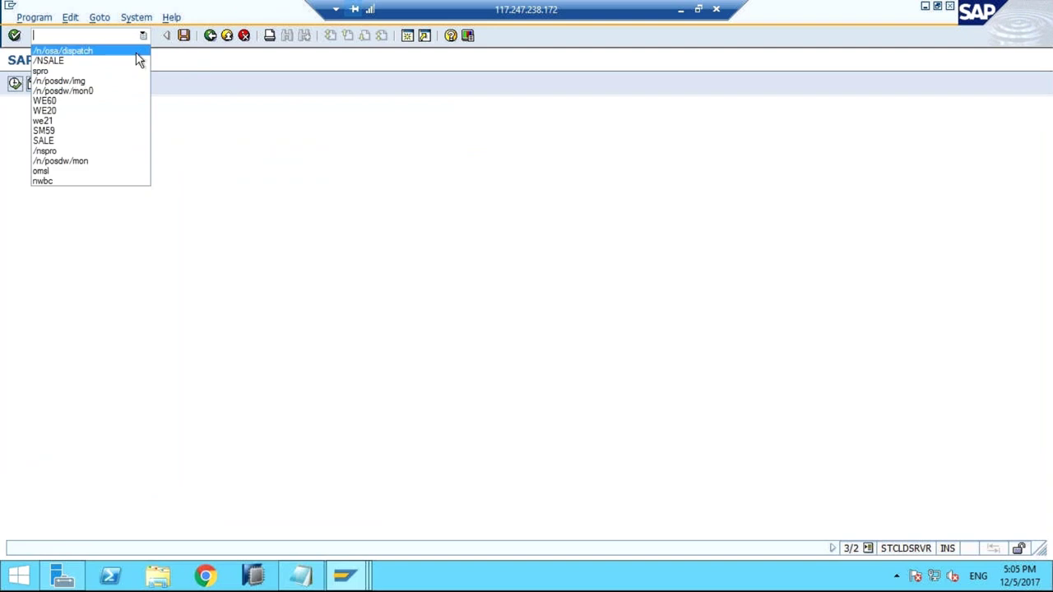
left_click(136, 52)
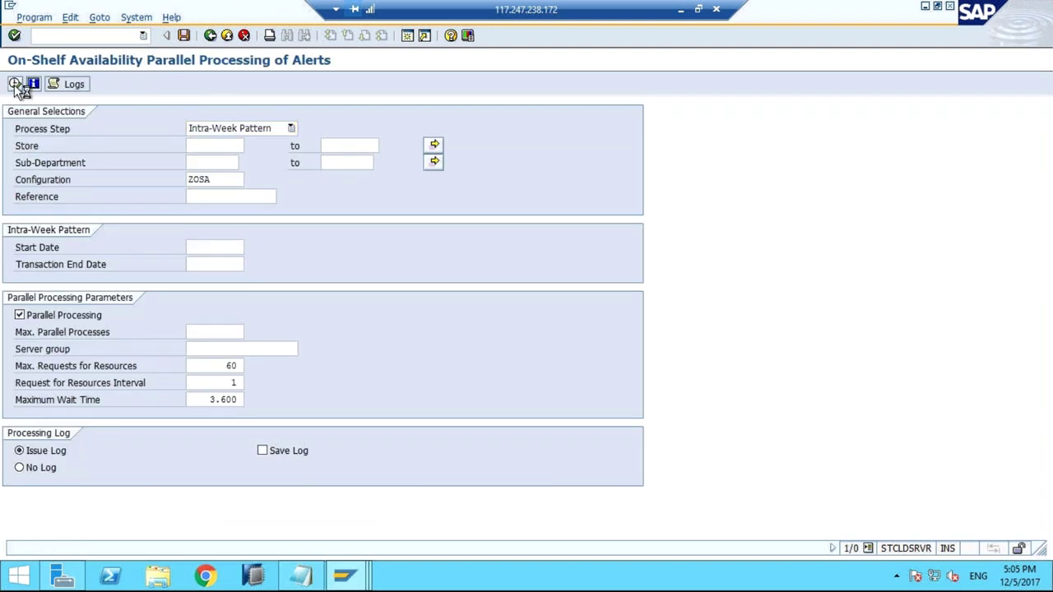
left_click(15, 84)
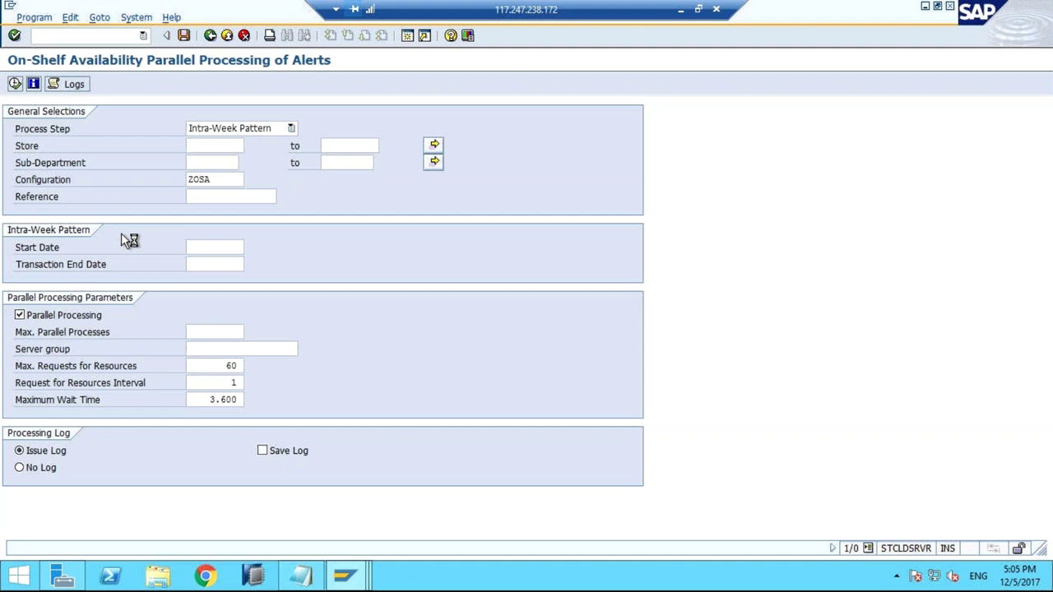
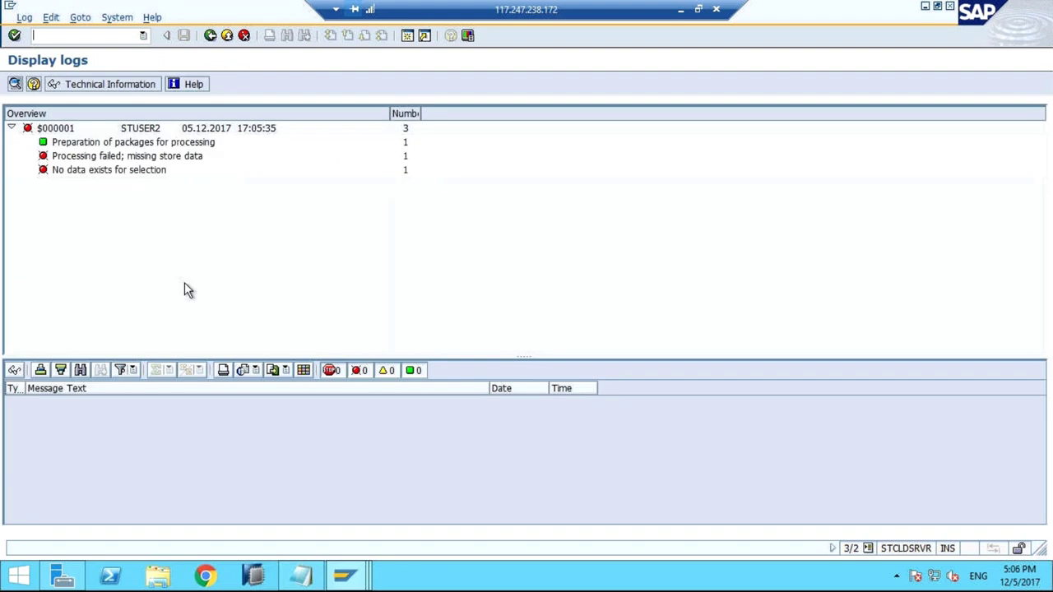
left_click(126, 175)
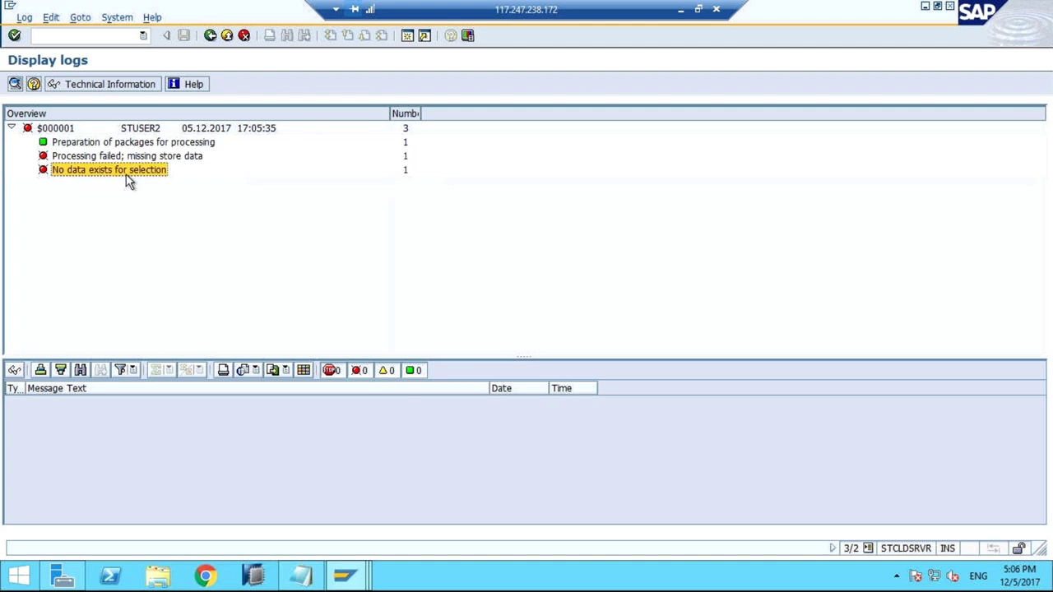
left_click(151, 160)
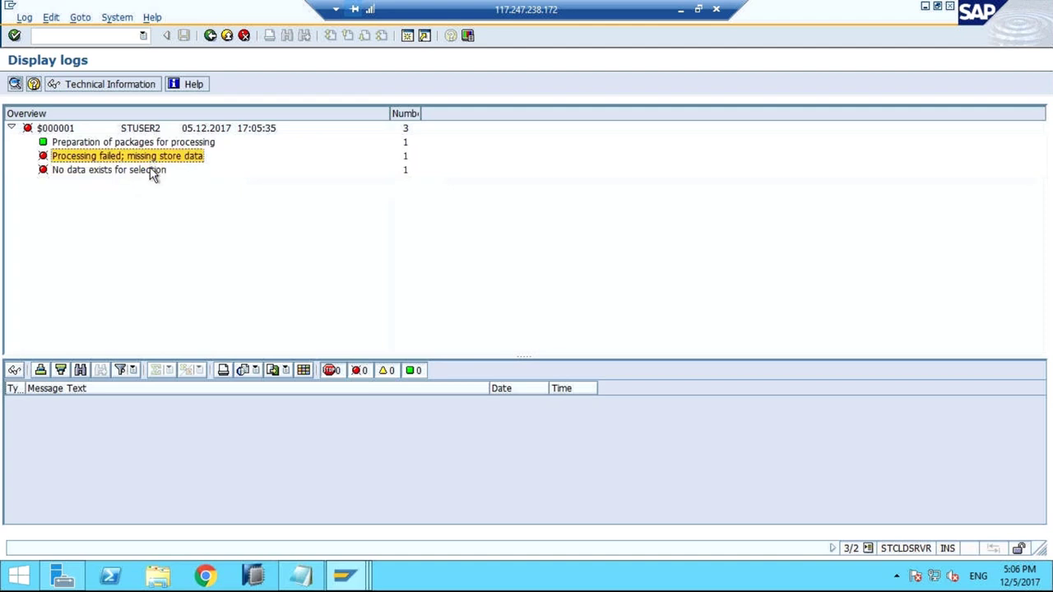
left_click(152, 171)
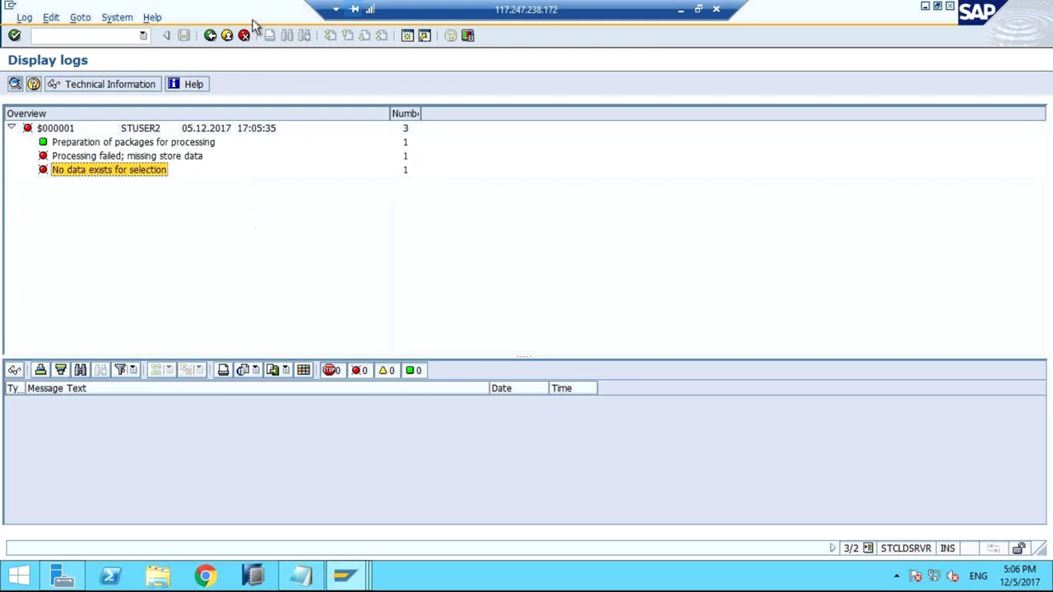
left_click(146, 158)
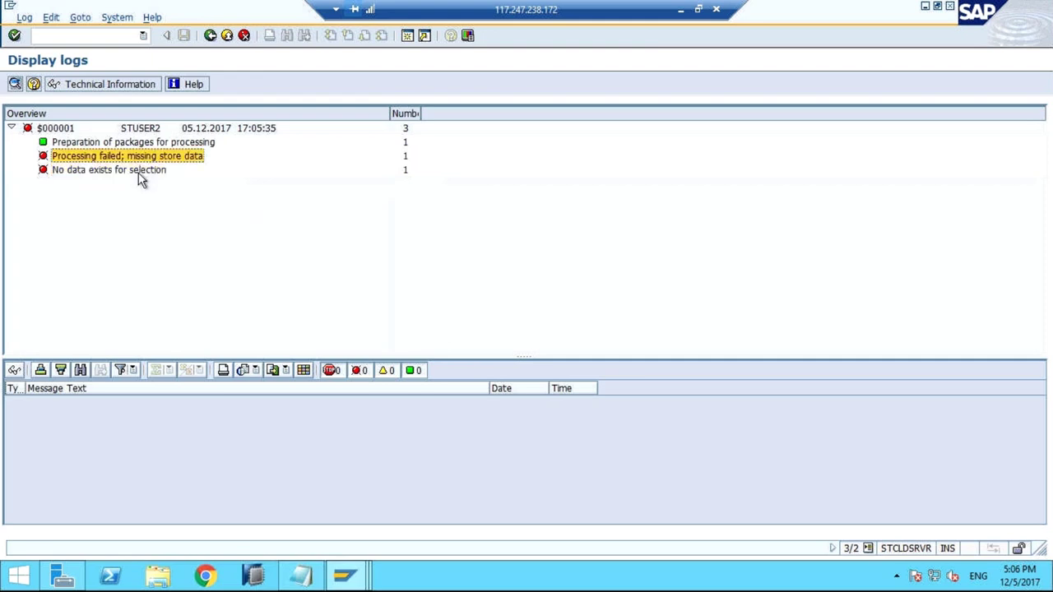
left_click(140, 173)
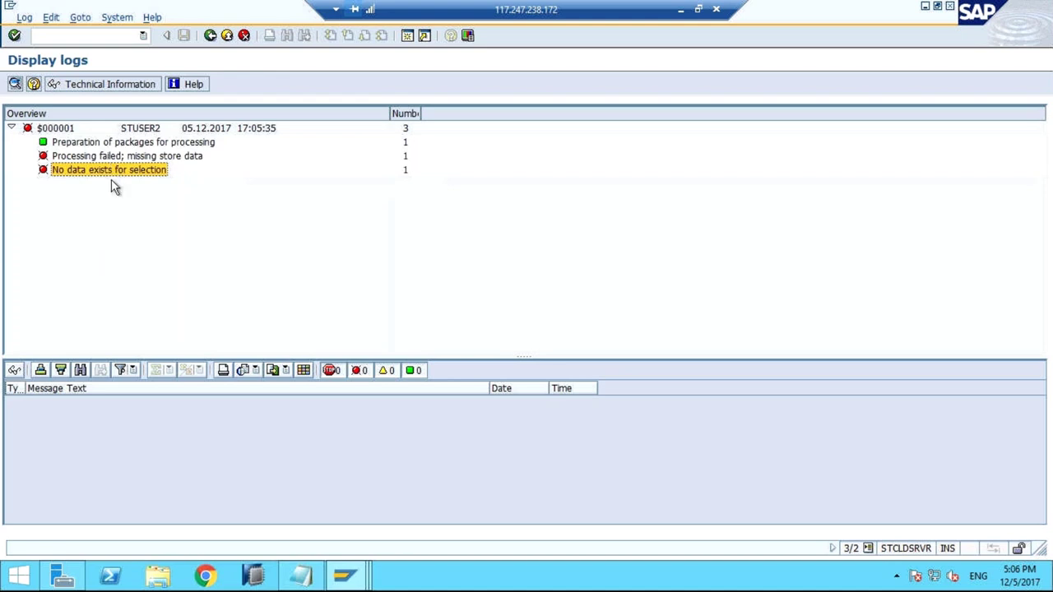
left_click(215, 38)
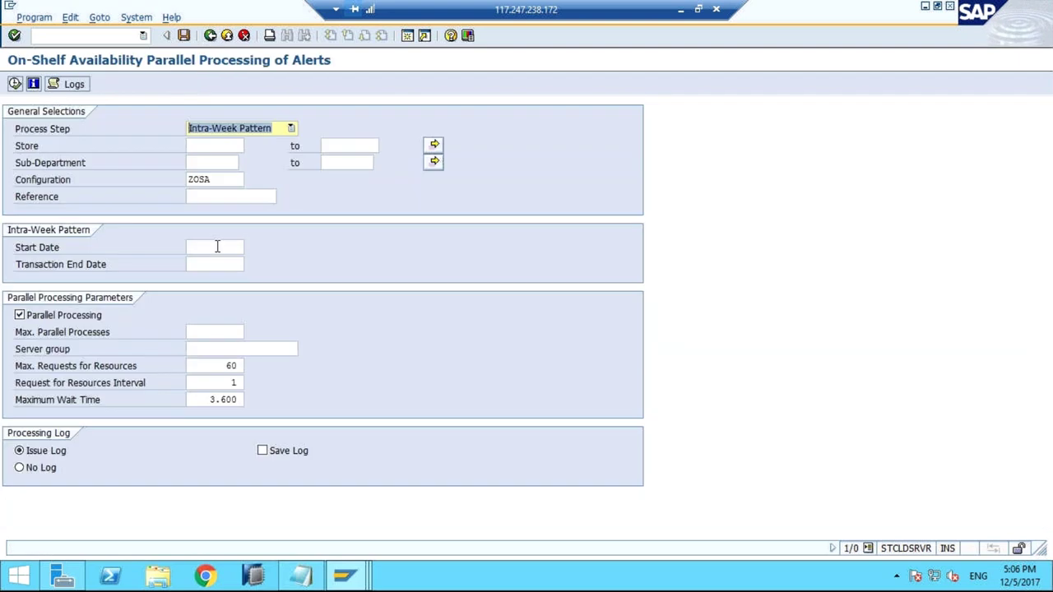
Run the Intra-Week Pattern processing once more with both date fields left blank, check the log, and return to the selection screen
left_click(217, 247)
left_click(214, 264)
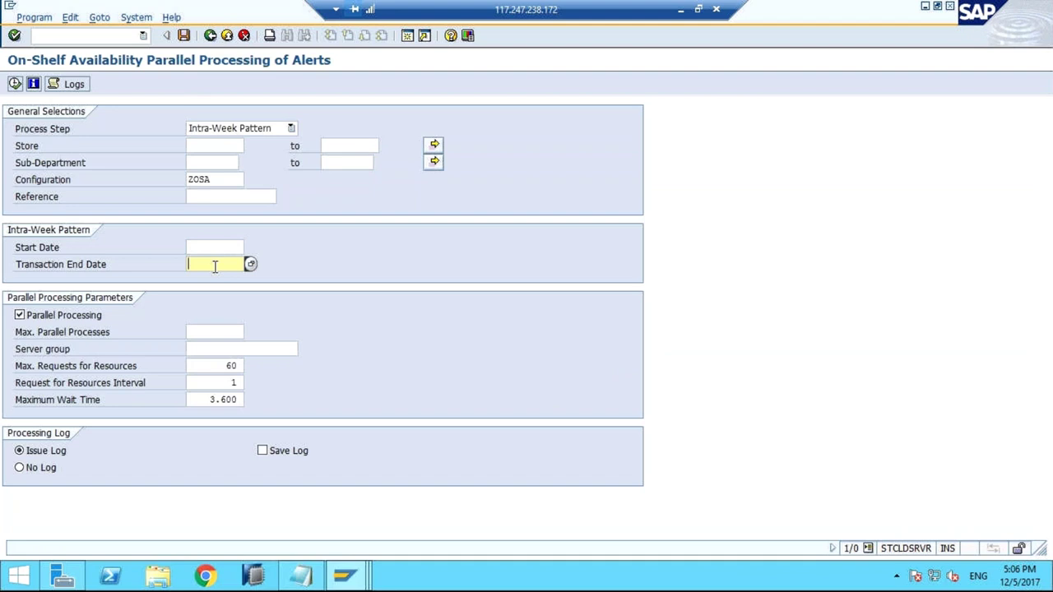
left_click(13, 85)
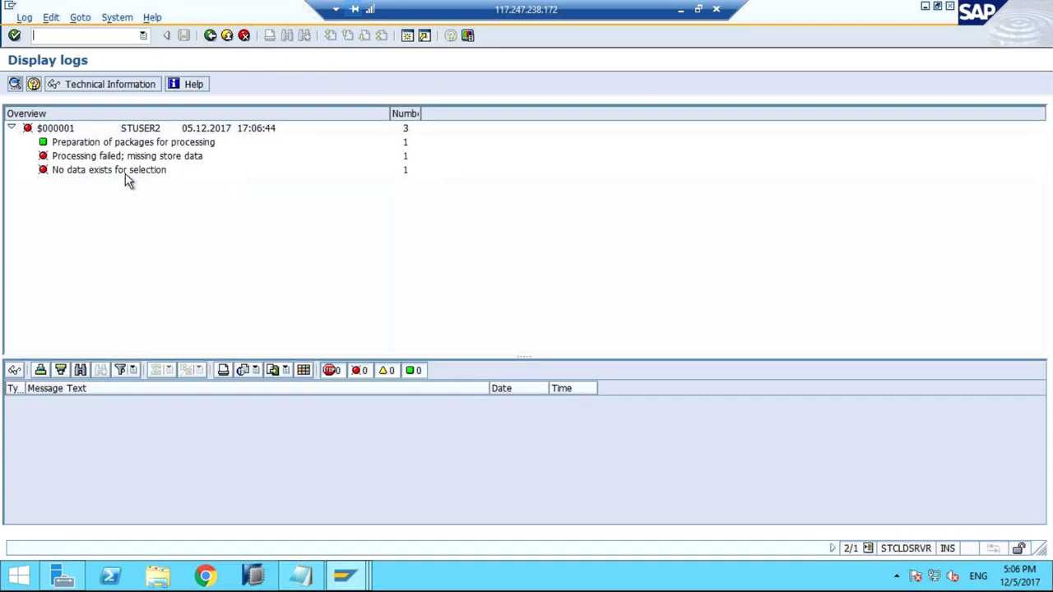
left_click(126, 173)
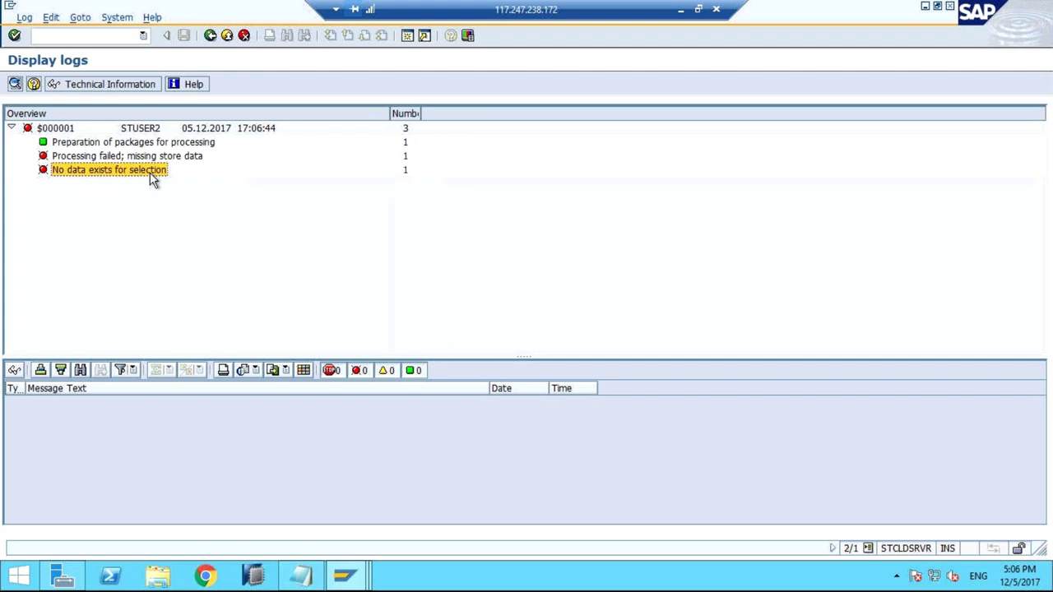
left_click(210, 36)
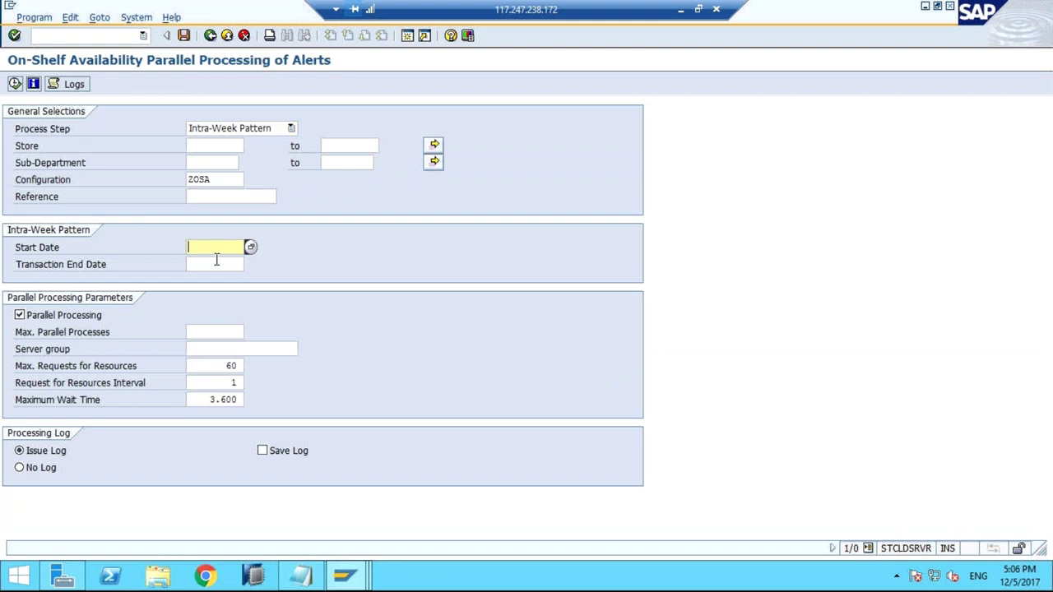
Execute Intra-Week Pattern for ZOSA again without dates, examine the error messages in the log, and return to the selection screen
left_click(217, 263)
left_click(16, 84)
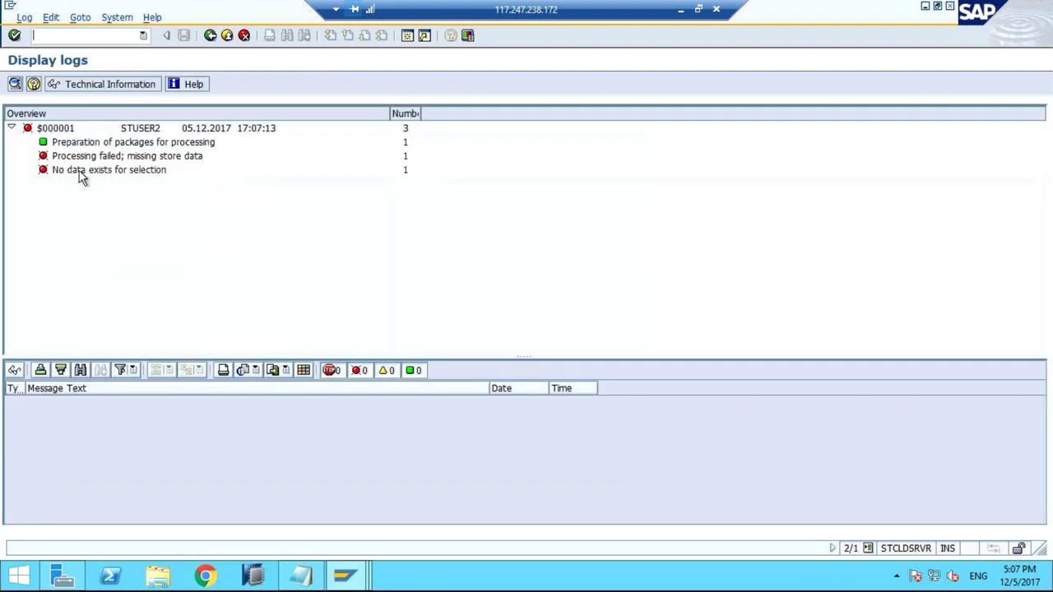
left_click(80, 172)
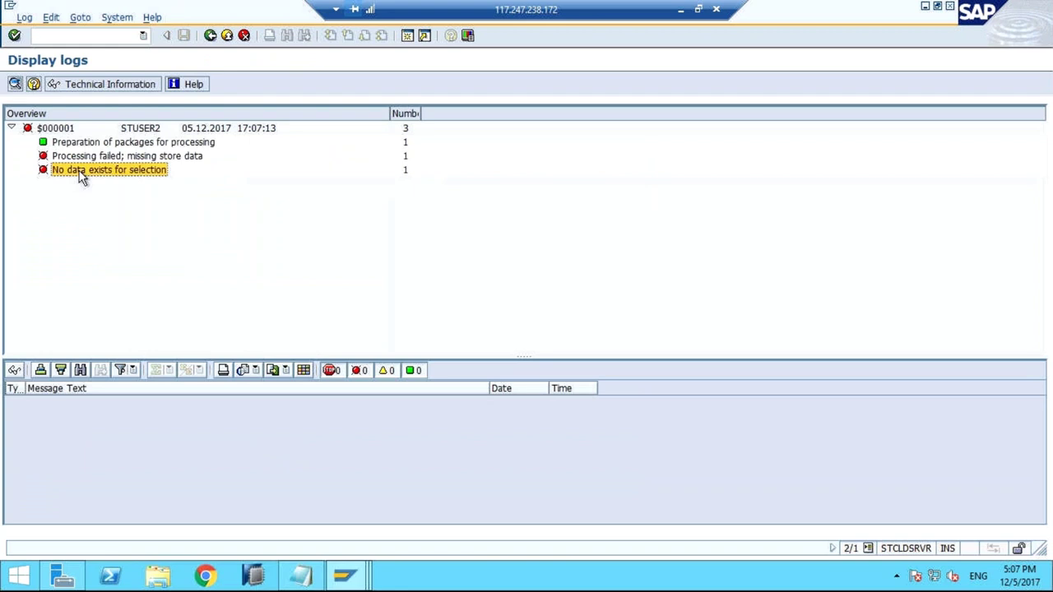
left_click(193, 157)
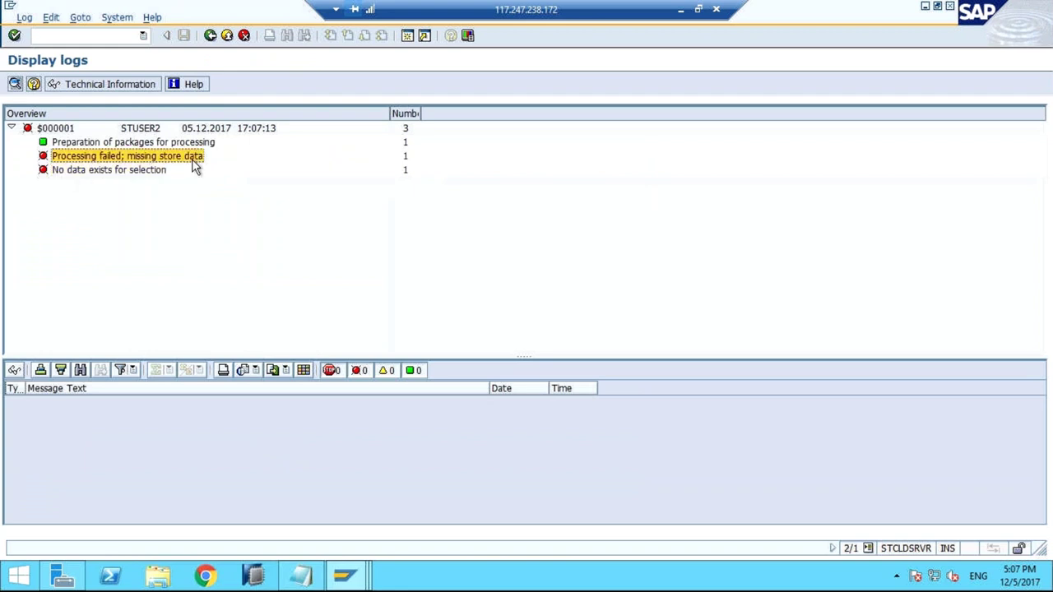
double_click(170, 156)
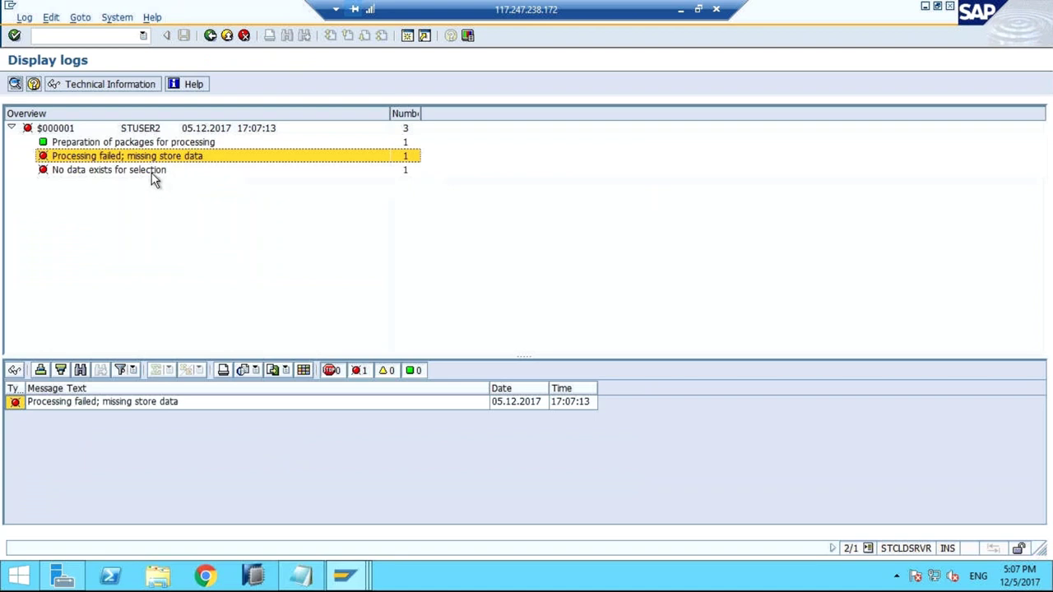
left_click(153, 173)
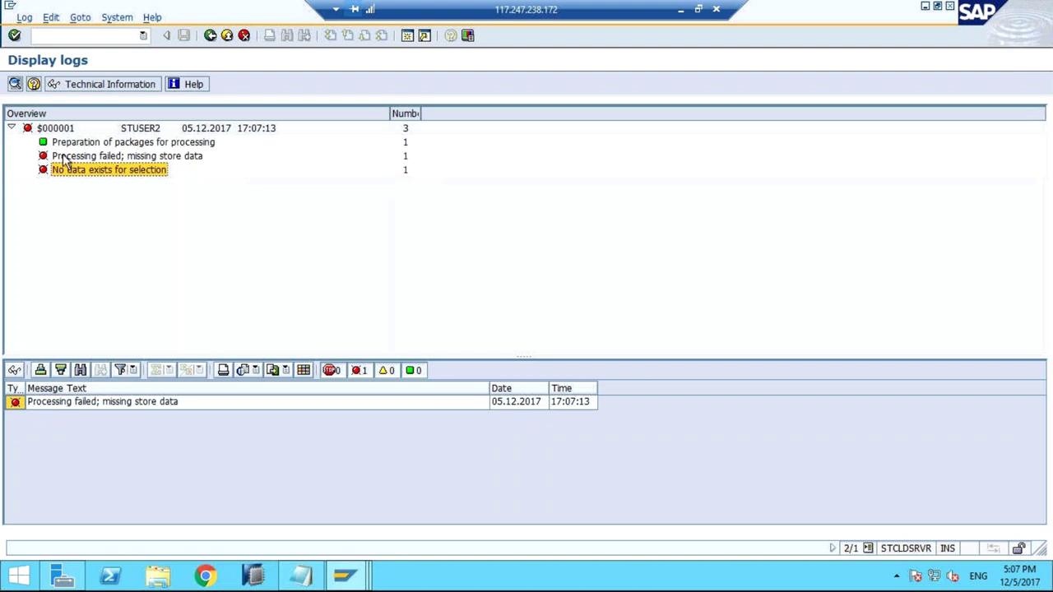
left_click(46, 180)
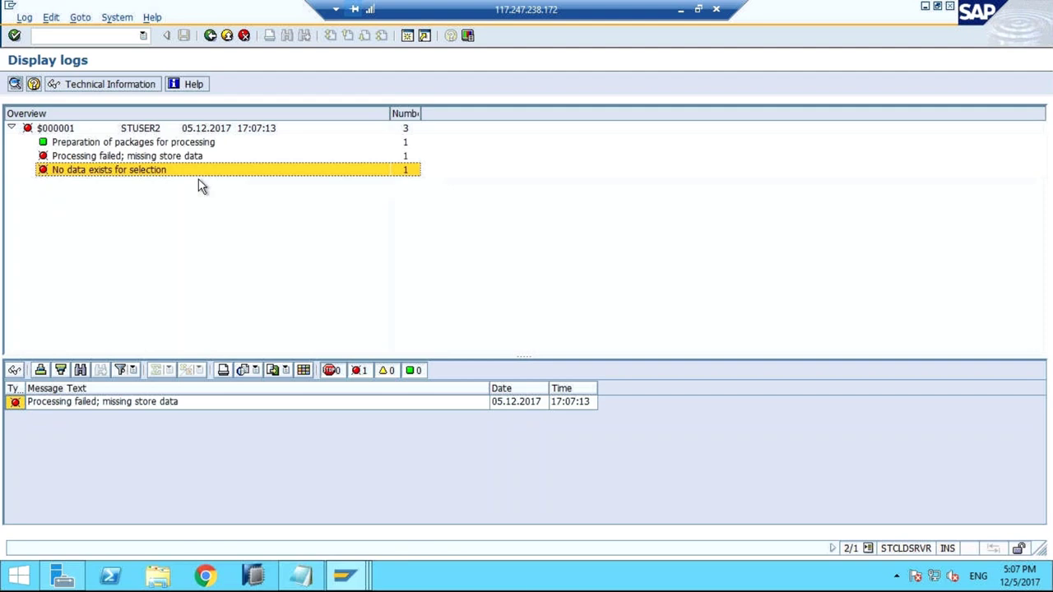
left_click(206, 38)
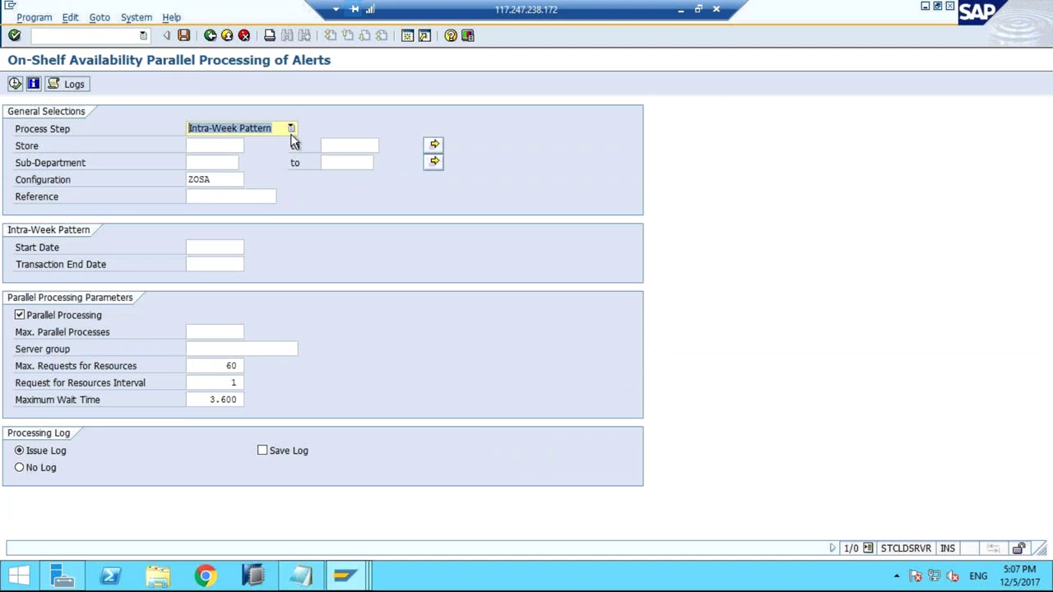
Change the process step to Analysis, run it for configuration ZOSA, check the log, and return to the selection screen
left_click(291, 129)
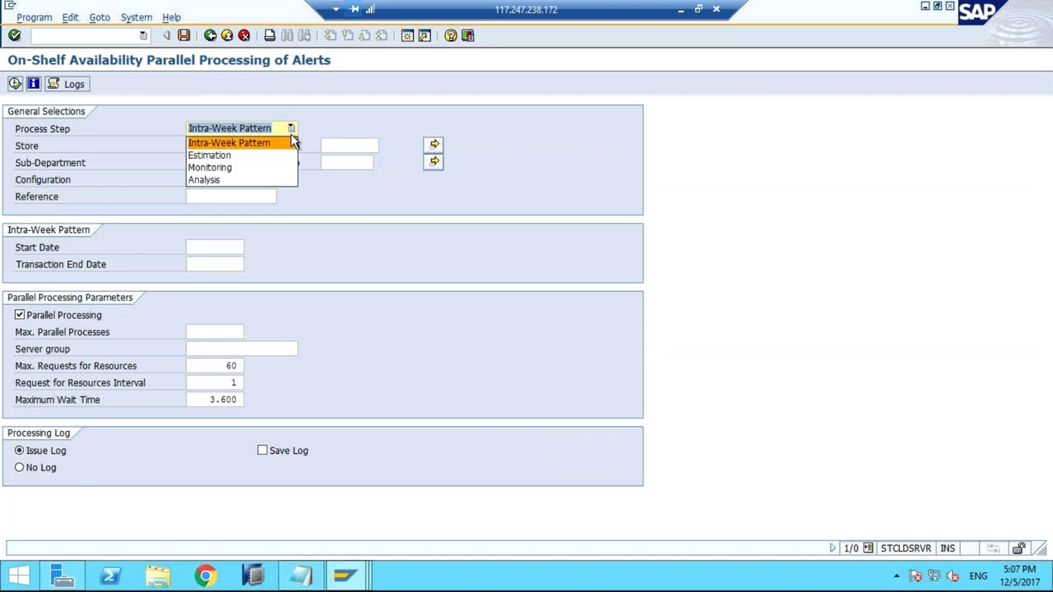
left_click(267, 180)
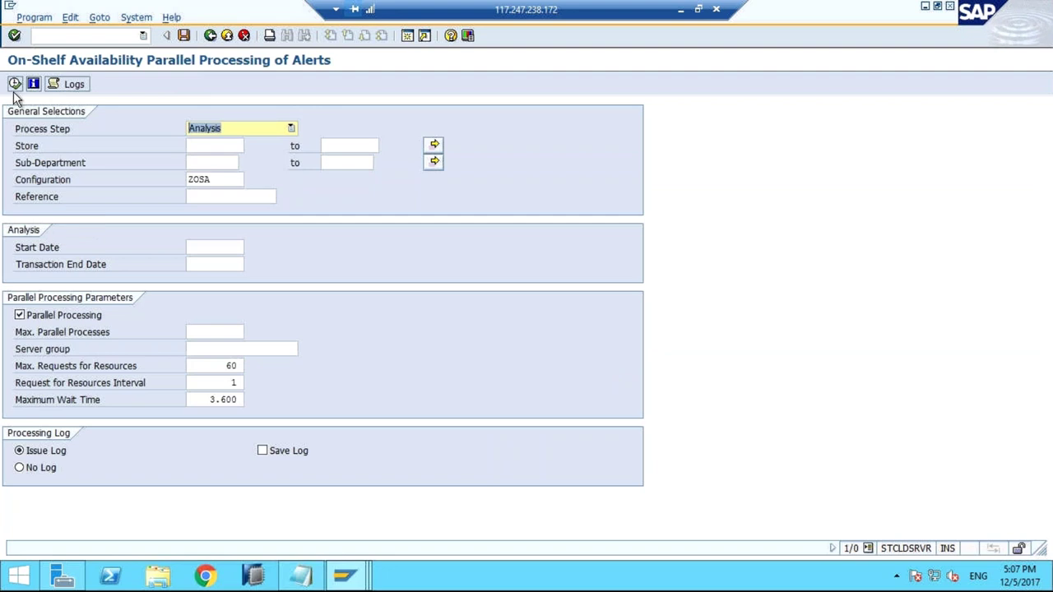
left_click(14, 84)
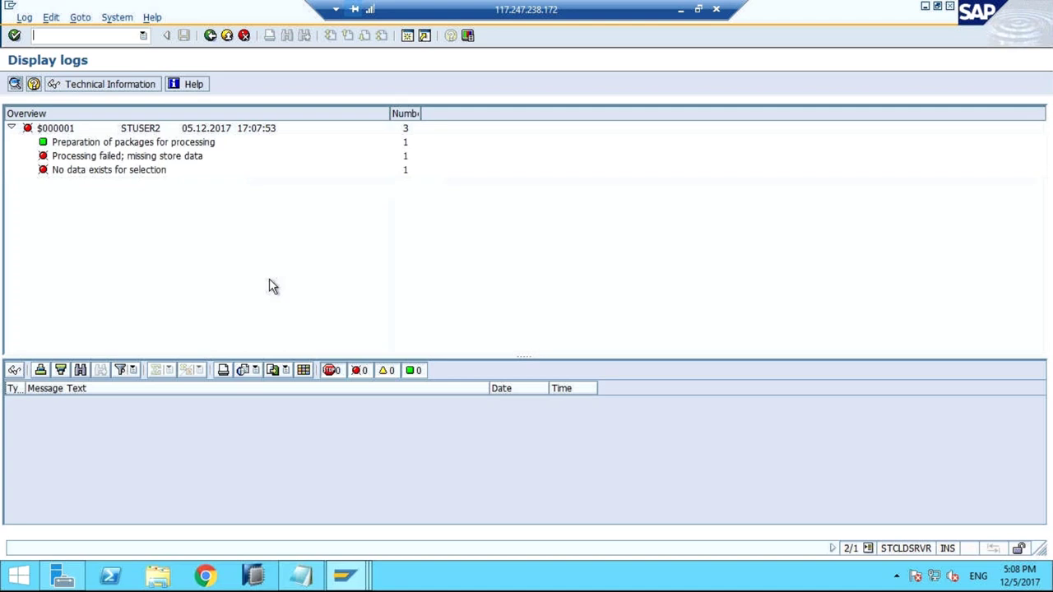
left_click(211, 37)
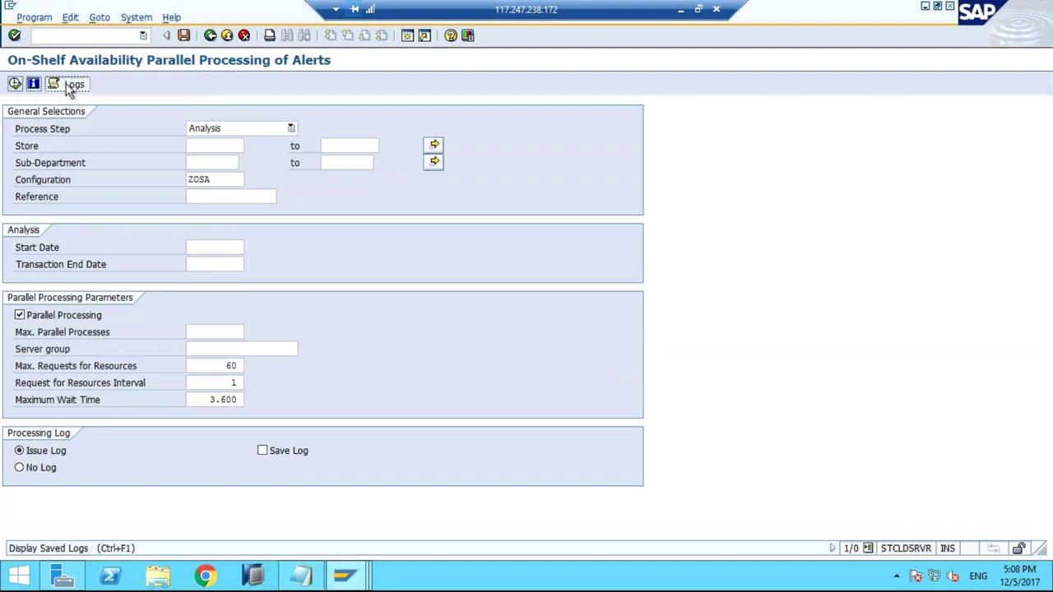
Search the saved run logs of object /POSDW/PIPE, subobject OSADISPATCHER, for 05.12.2017, and return to the alert processing screen
left_click(68, 85)
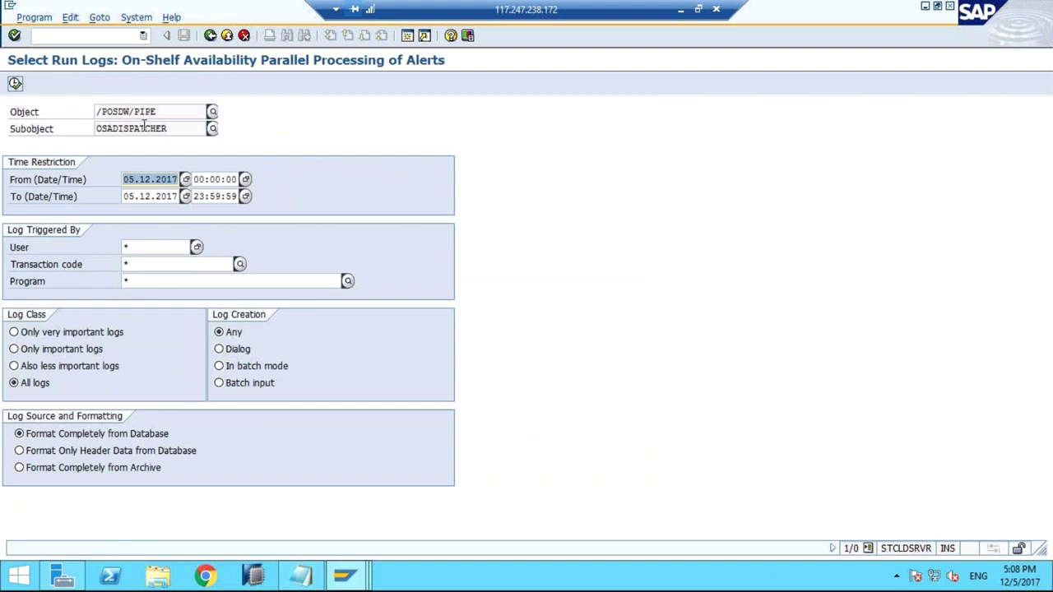
left_click(16, 84)
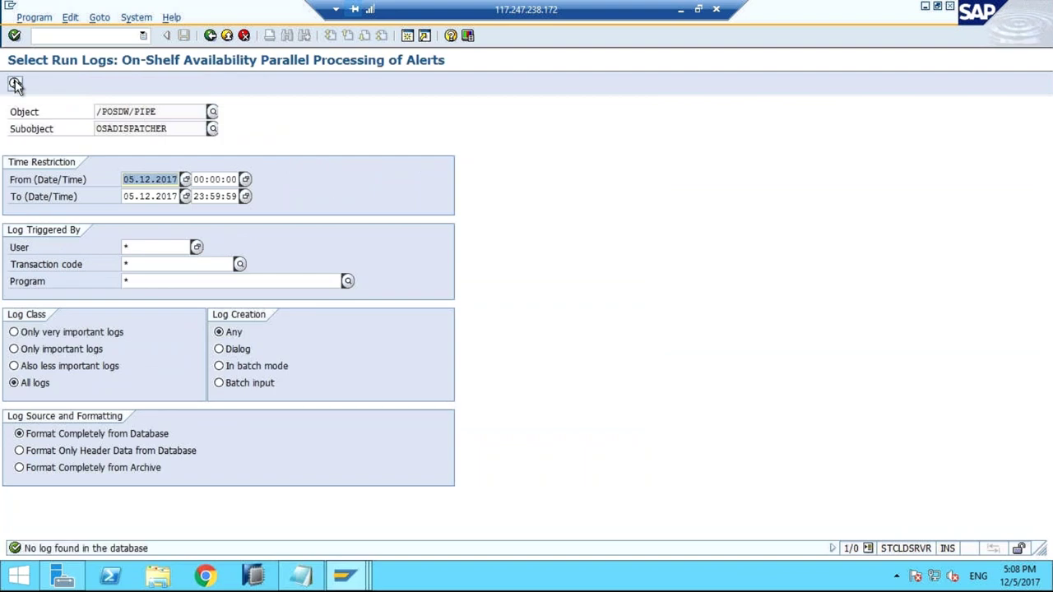
left_click(211, 36)
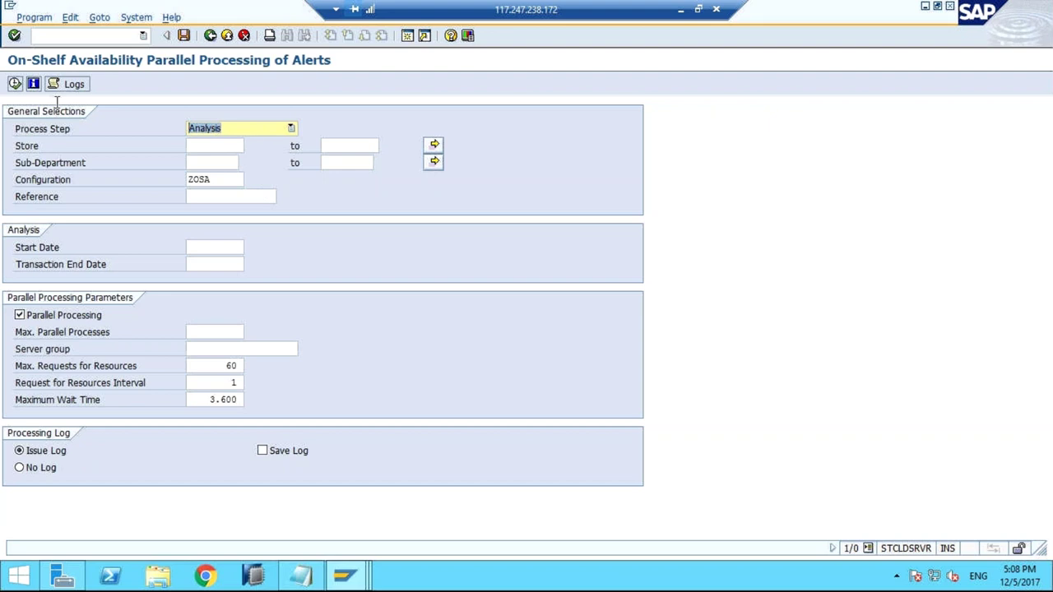
Rerun the Analysis process step for configuration ZOSA and review the error entries in its log
left_click(14, 84)
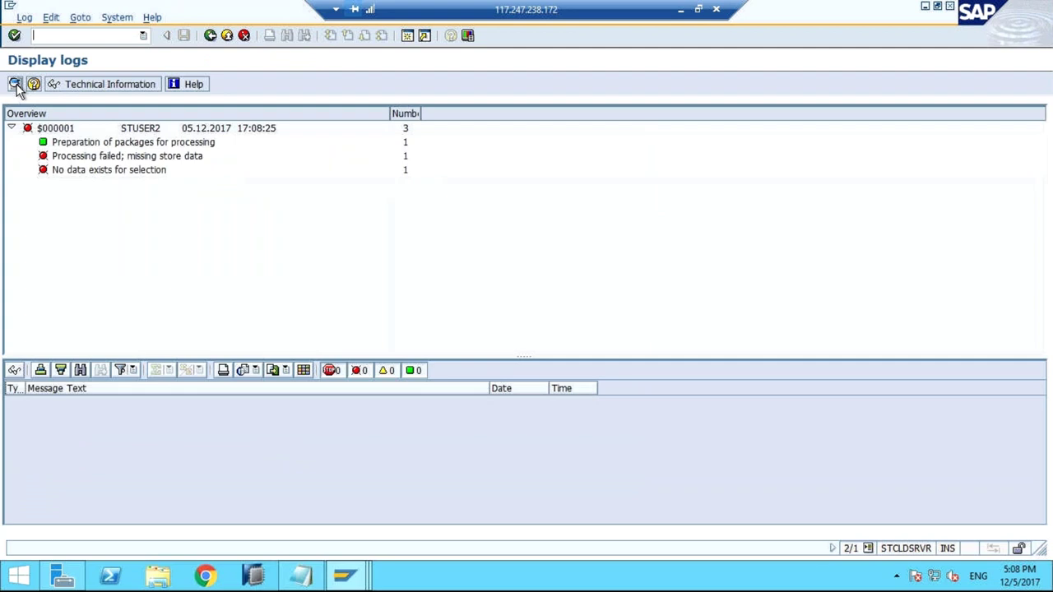
left_click(117, 171)
left_click(152, 159)
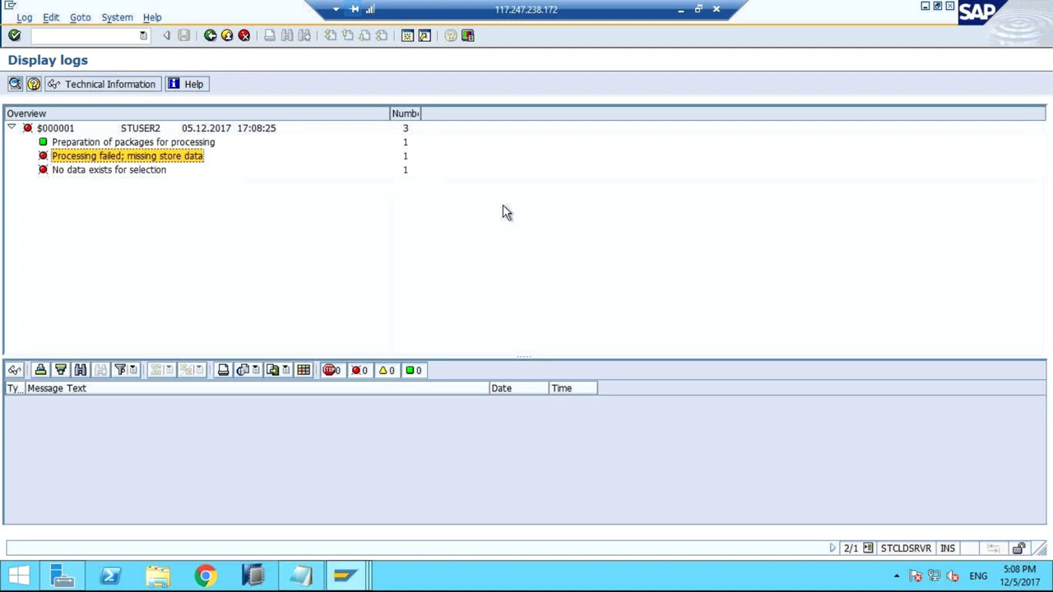
Close the Display IMG session window and keep the log display open
left_click(345, 576)
mouse_move(502, 488)
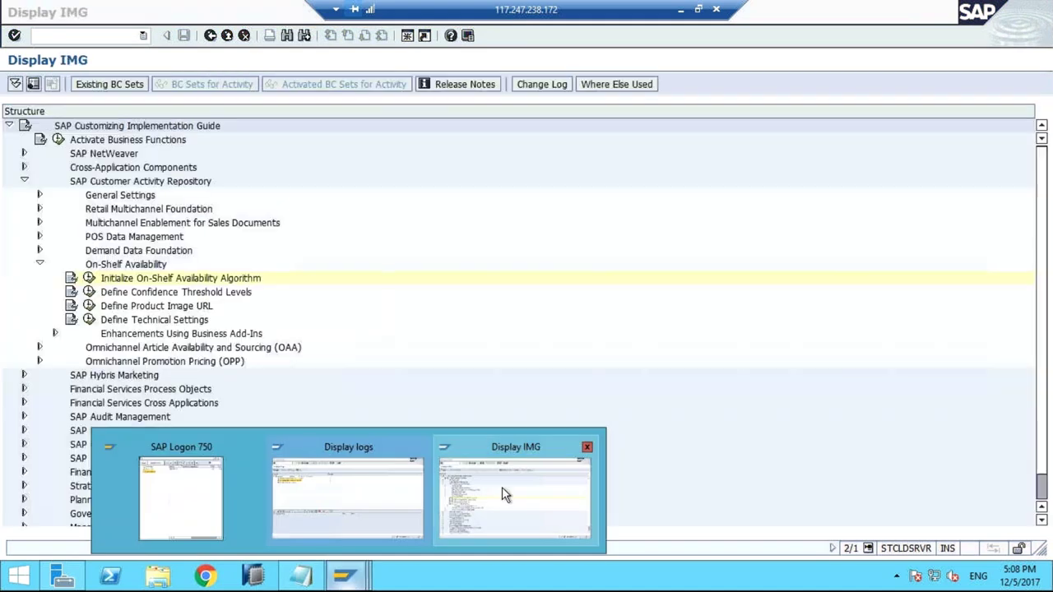
left_click(586, 448)
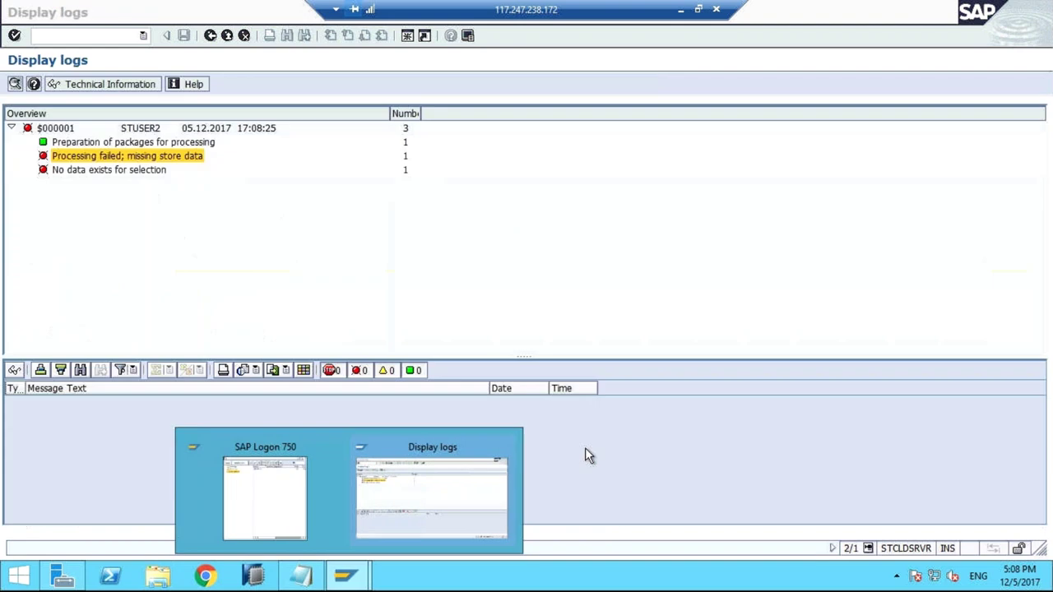
left_click(586, 454)
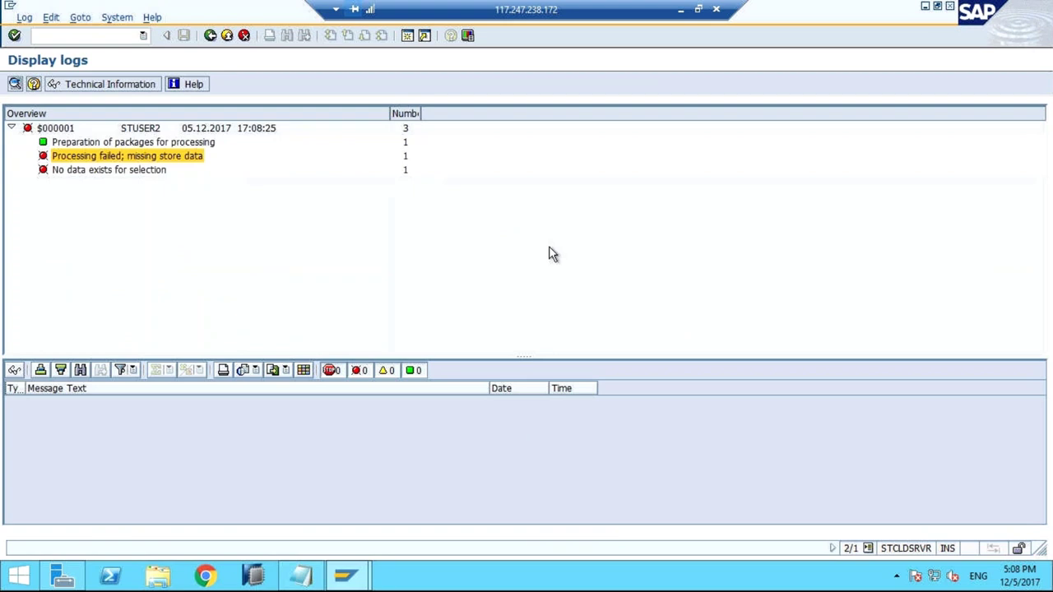
Leave the log with /n, open the SAP Reference IMG through transaction SPRO, and expand SAP Customer Activity Repository
left_click(143, 37)
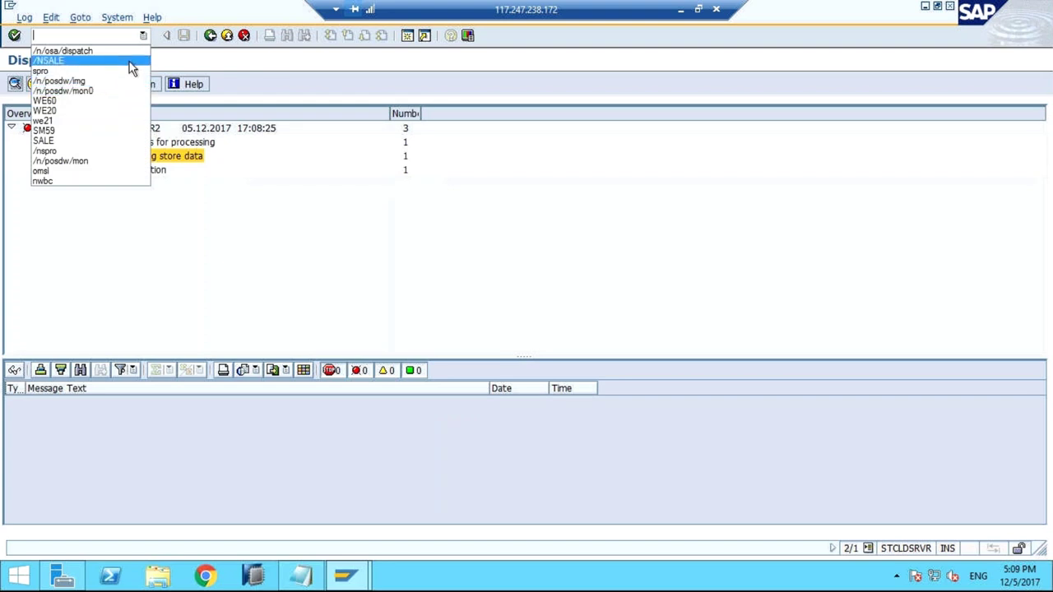
left_click(129, 73)
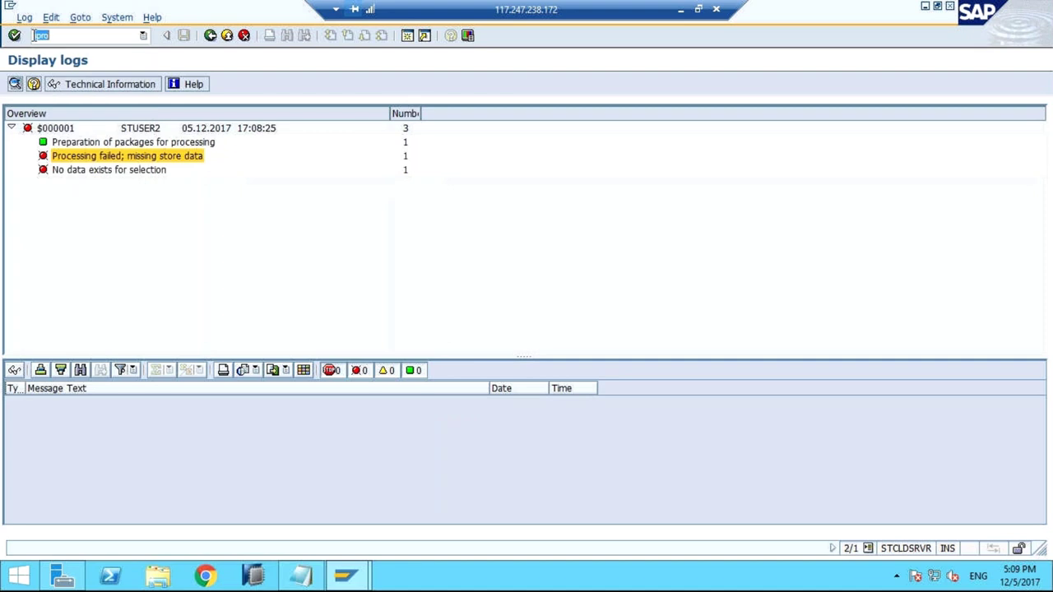
type("/n")
key("Return")
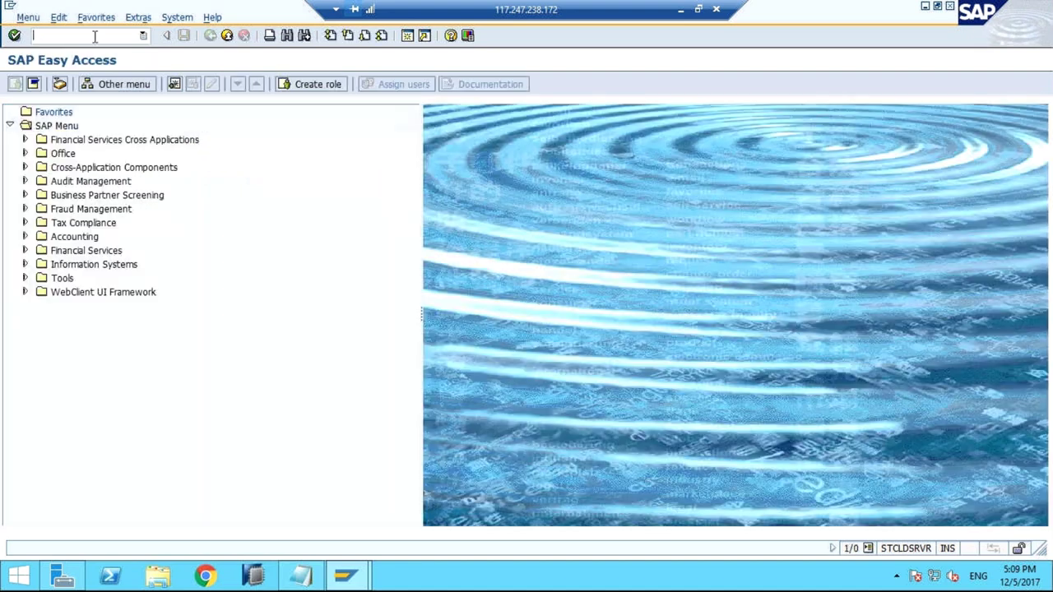
type("SPRO")
key("Return")
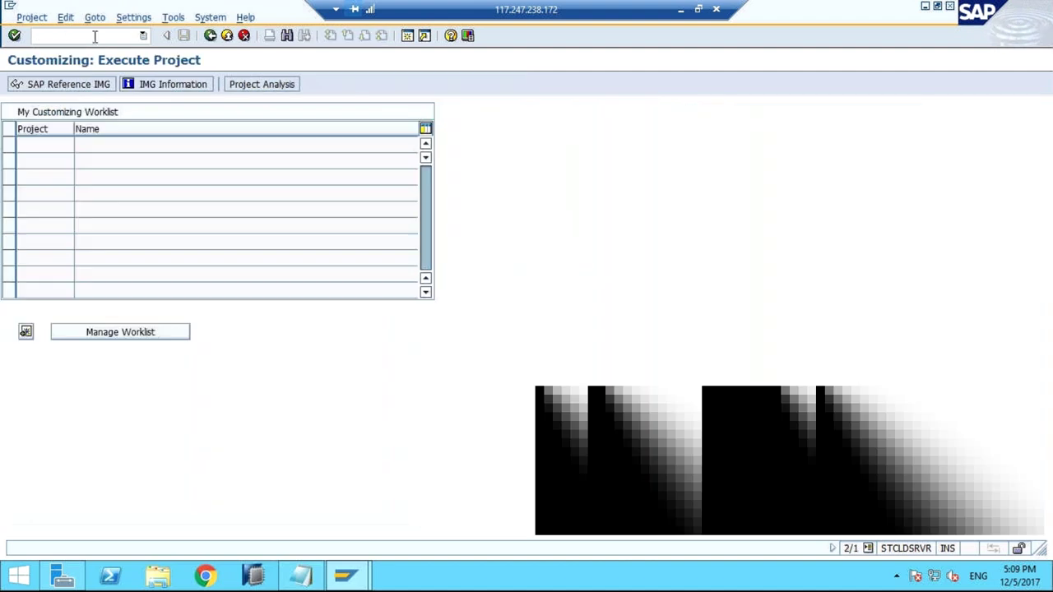
left_click(69, 86)
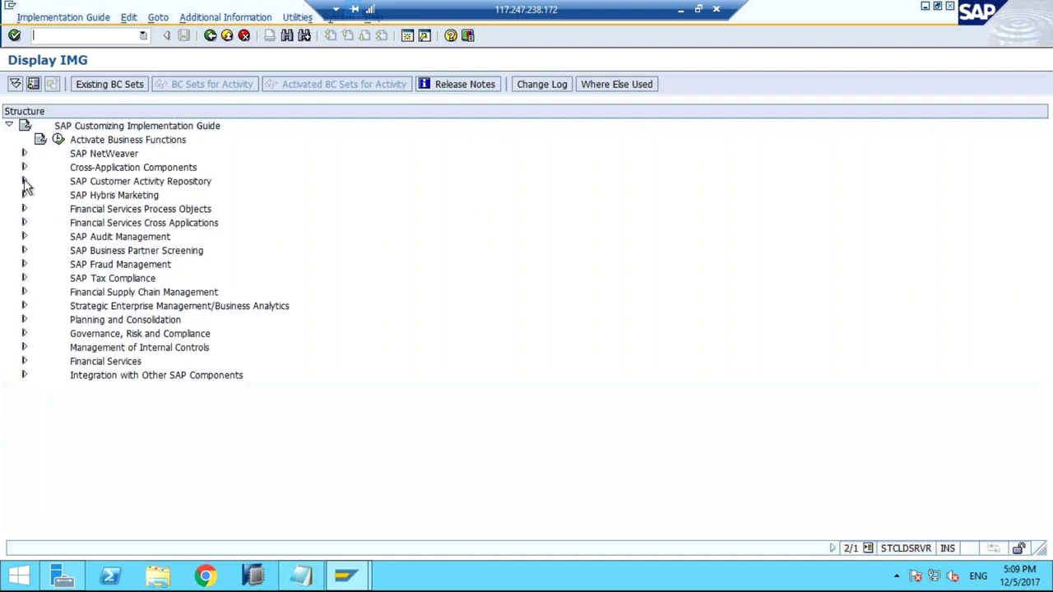
left_click(24, 182)
Point out the POS Data Management, Demand Data Foundation and On-Shelf Availability nodes under SAP Customer Activity Repository
left_click(103, 254)
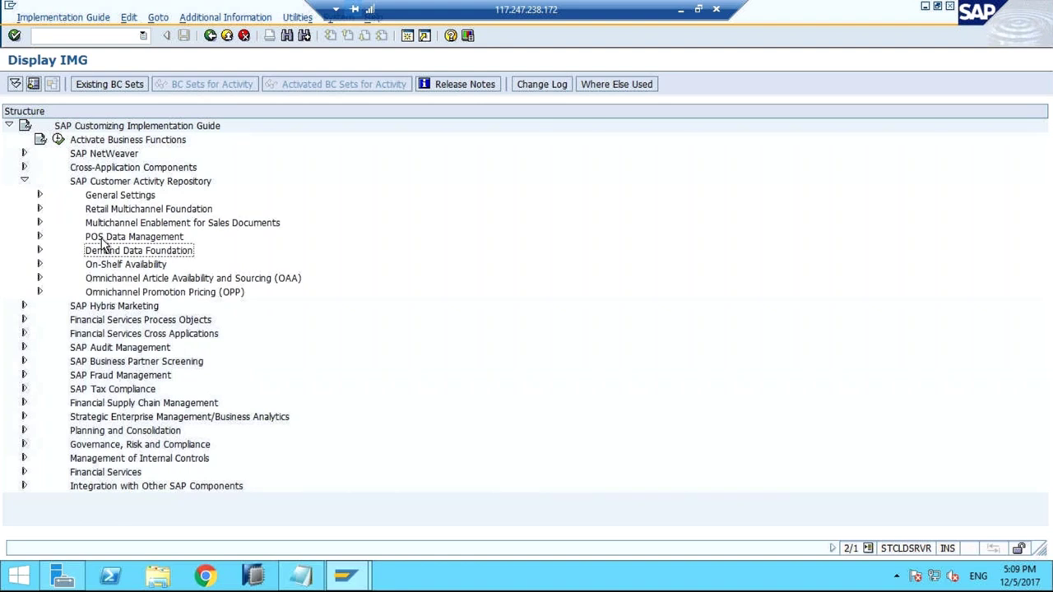
left_click(103, 238)
left_click(103, 255)
left_click(105, 268)
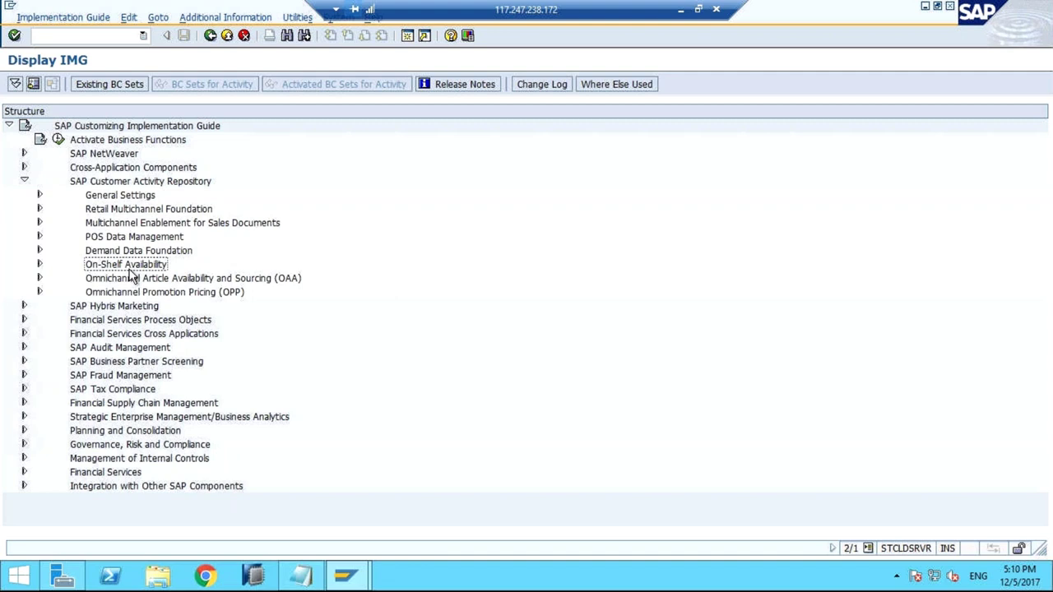
left_click(162, 251)
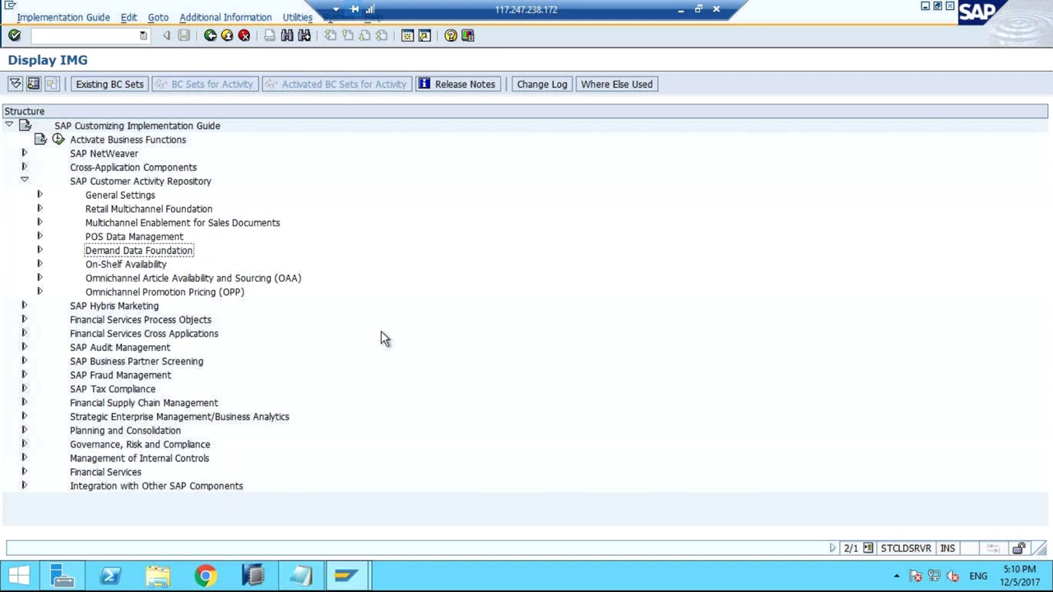
Alternate between the GoToMeeting window and the remote IMG, revisit On-Shelf Availability and Demand Data Foundation, and end in the meeting window
left_click(681, 10)
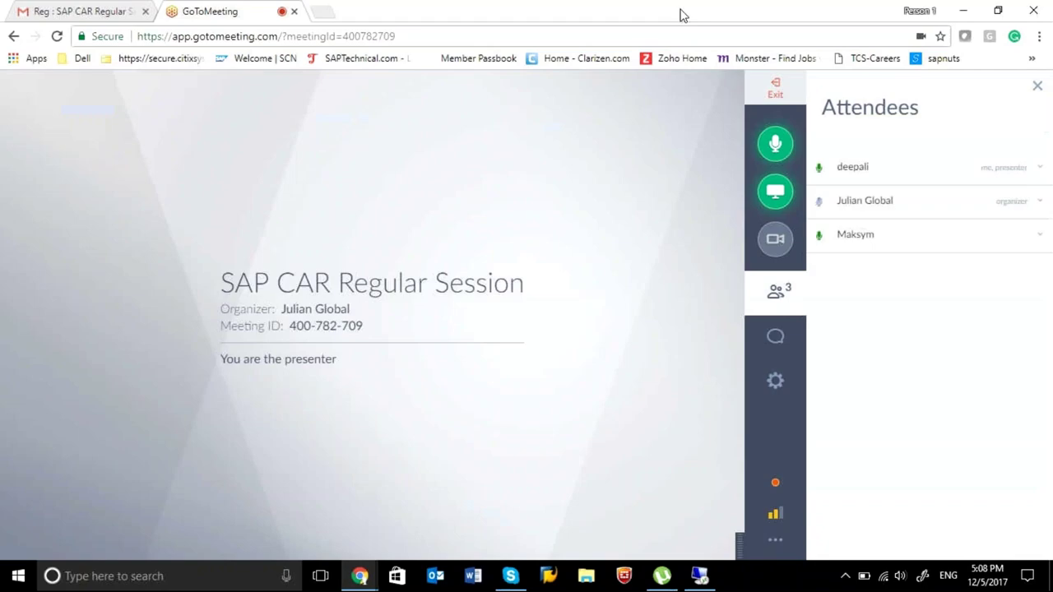
left_click(700, 578)
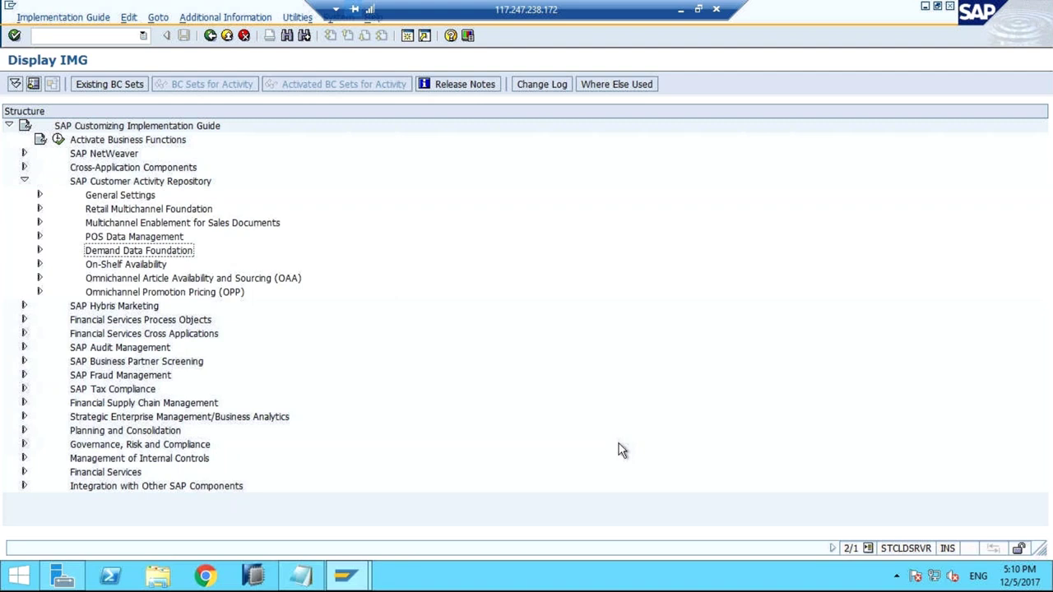
left_click(138, 265)
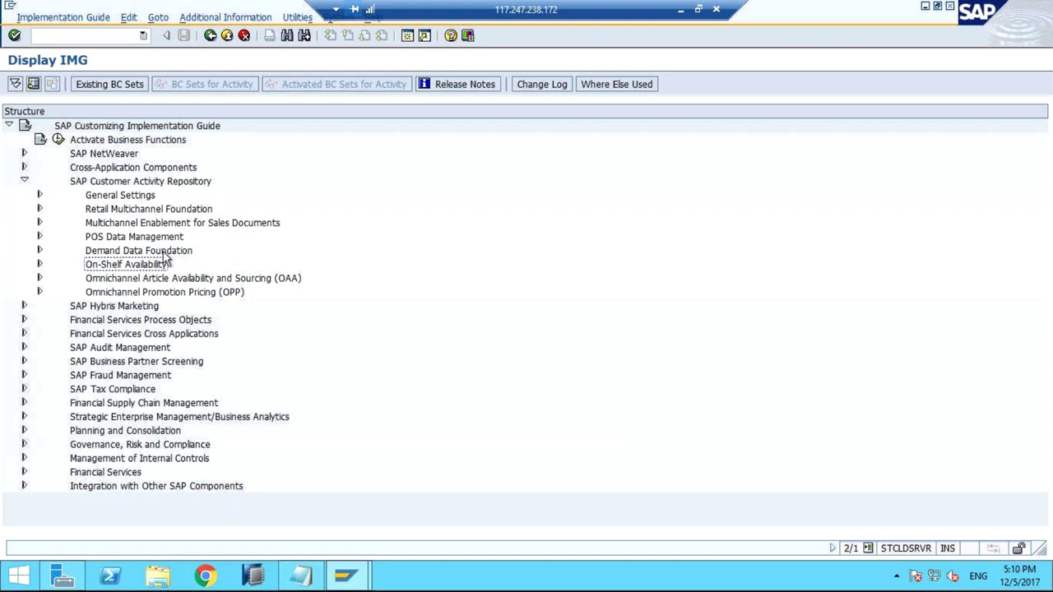
left_click(164, 252)
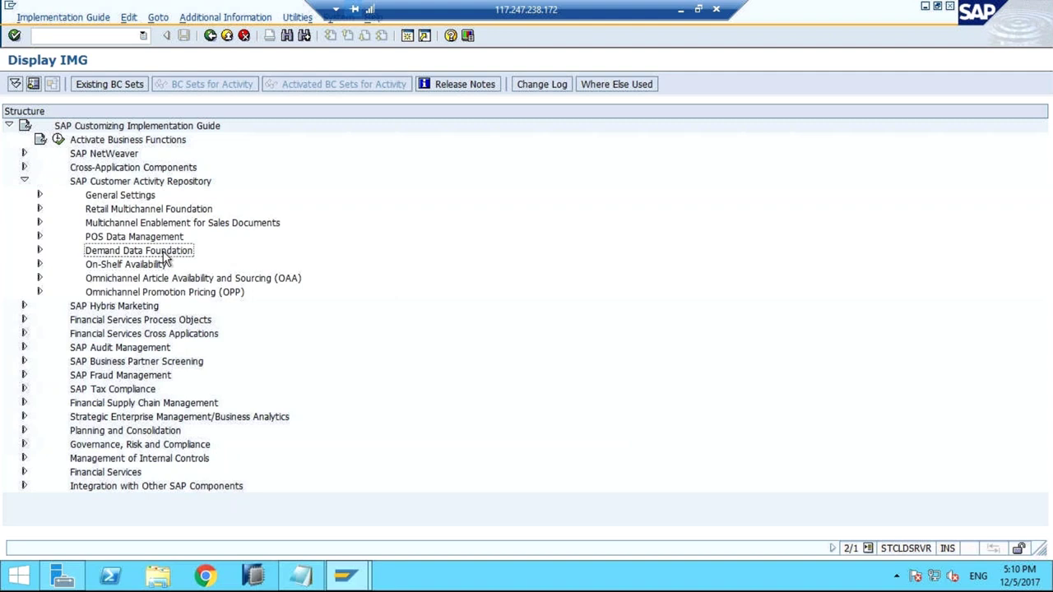
left_click(680, 11)
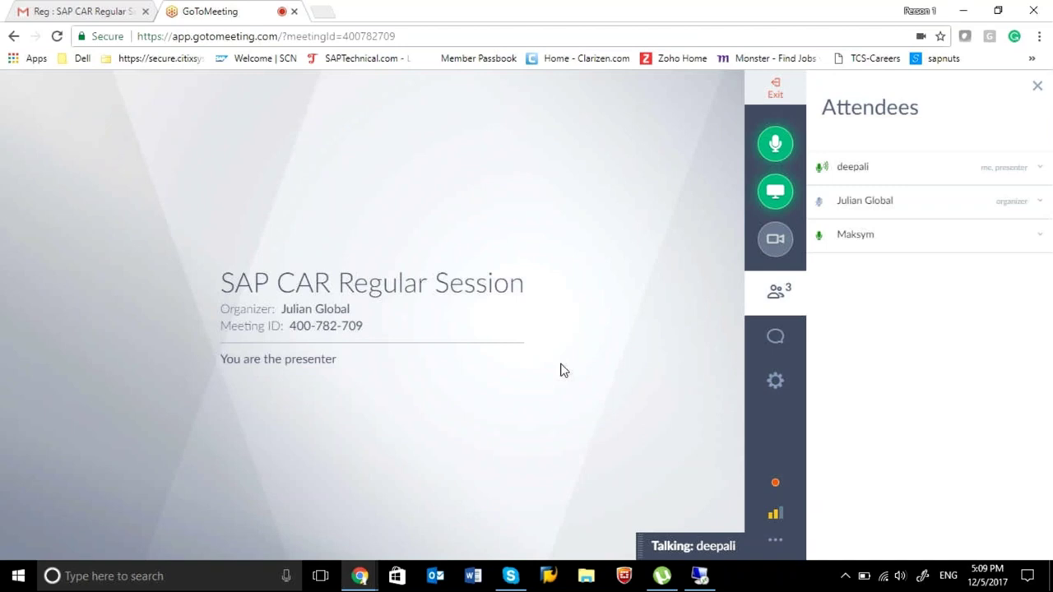
left_click(699, 576)
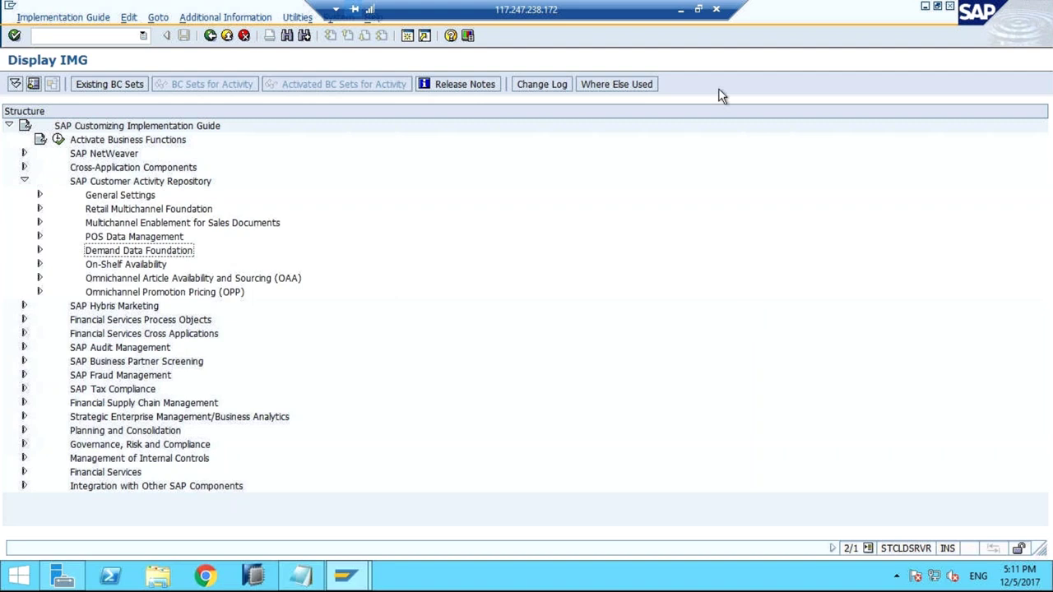
left_click(681, 10)
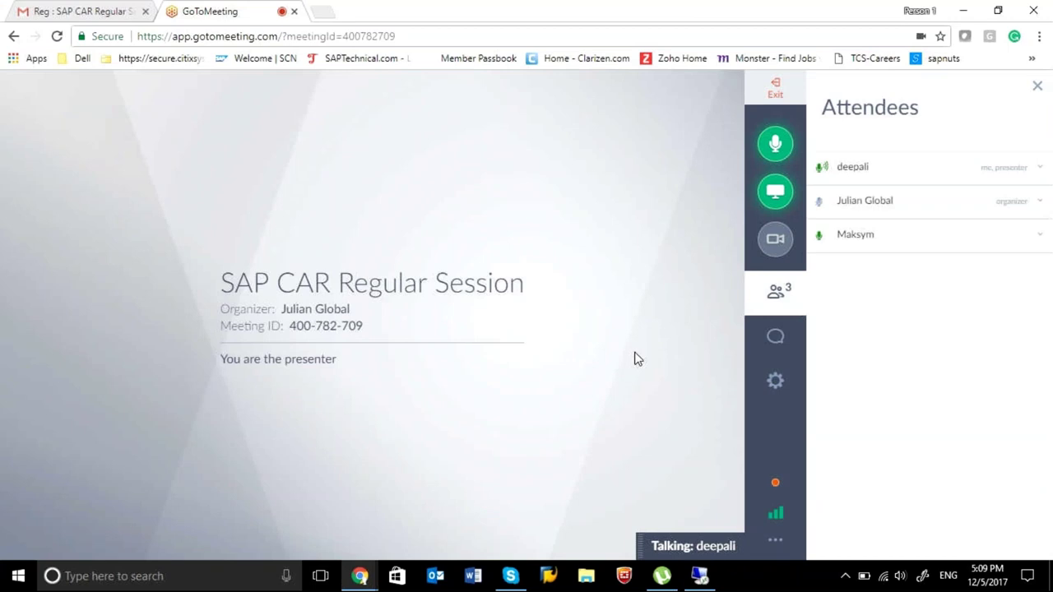